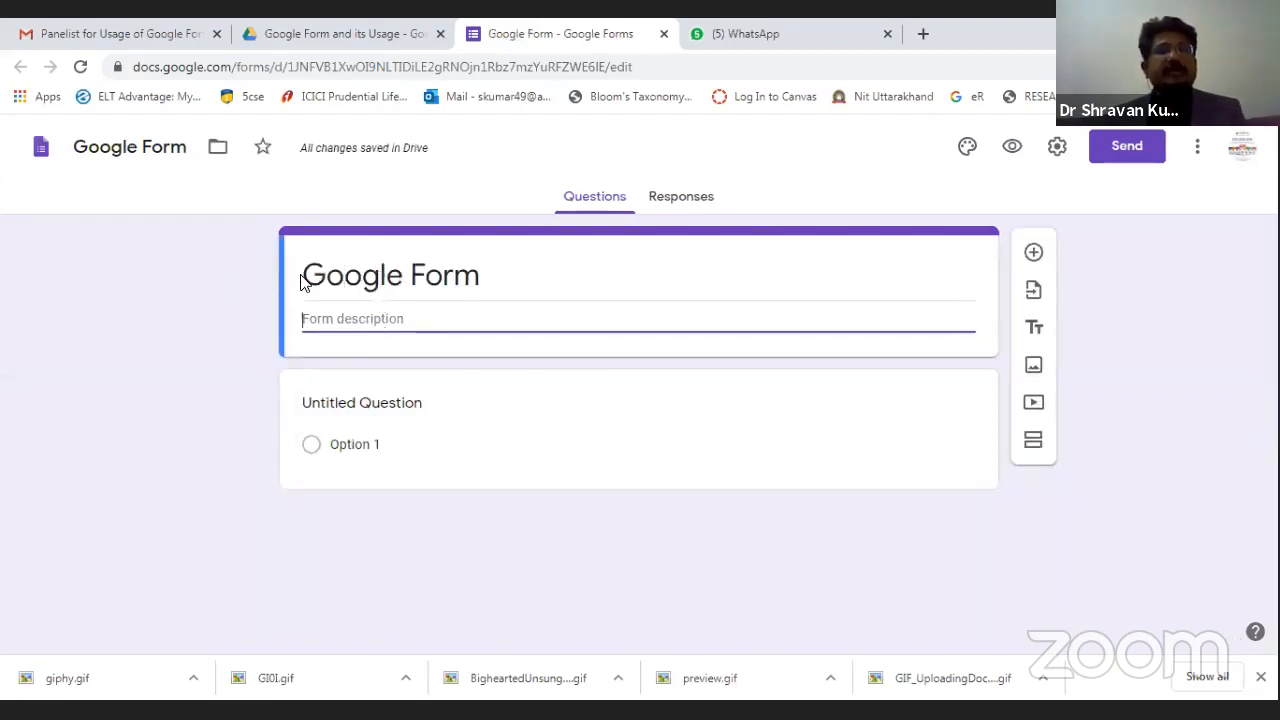
Append ' & Its usage' to the form title and add a new question.
{"action": "left_click", "coordinate": [437, 287]}
{"action": "key", "text": "Right"}
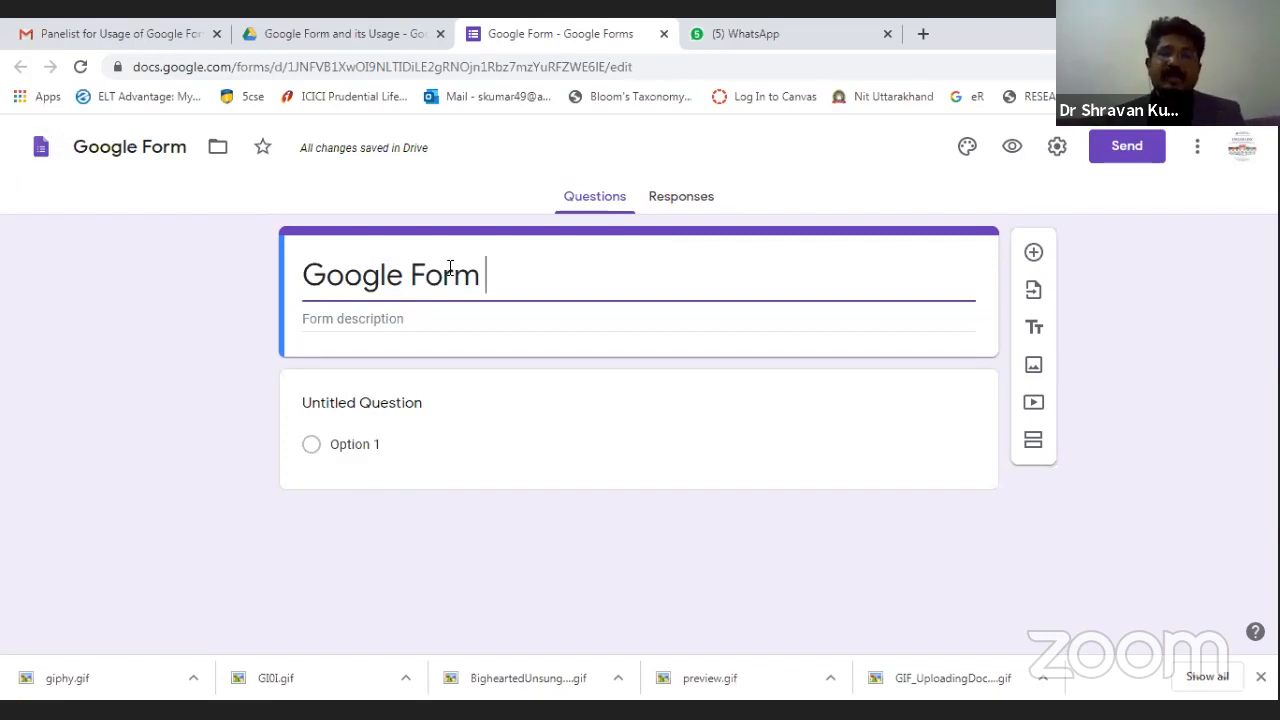
{"action": "type", "text": "& "}
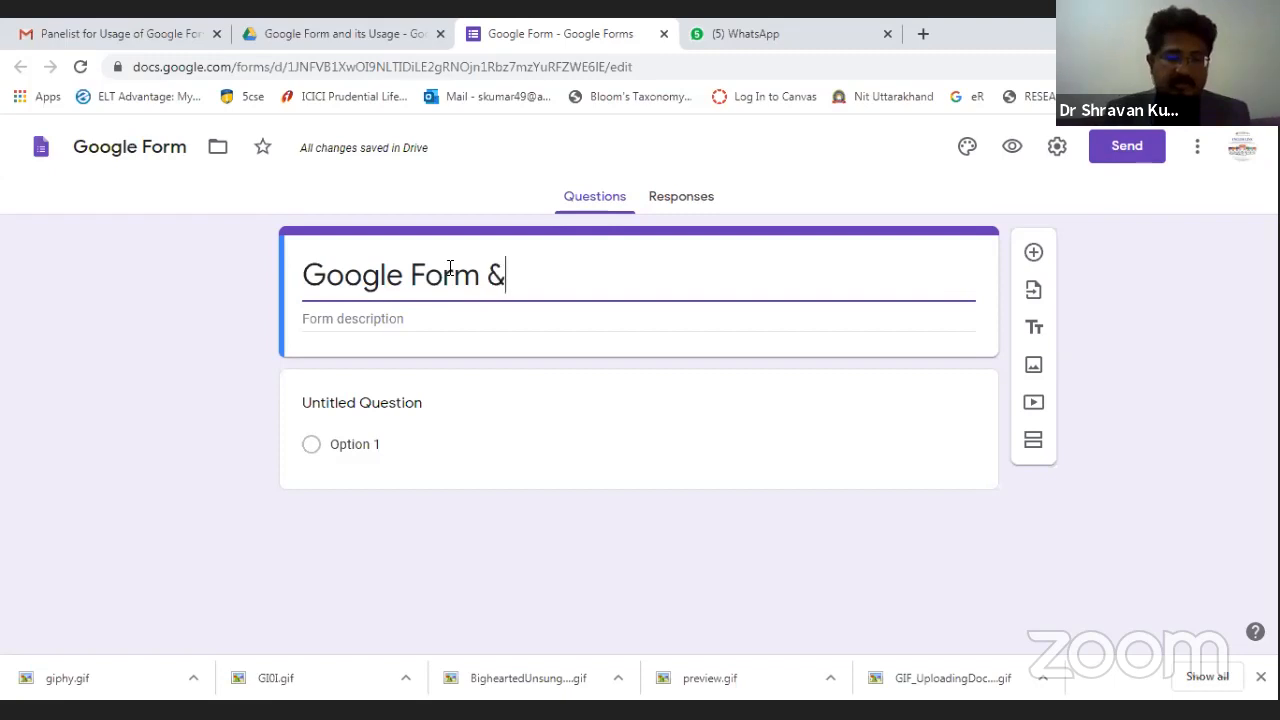
{"action": "type", "text": "Its usage"}
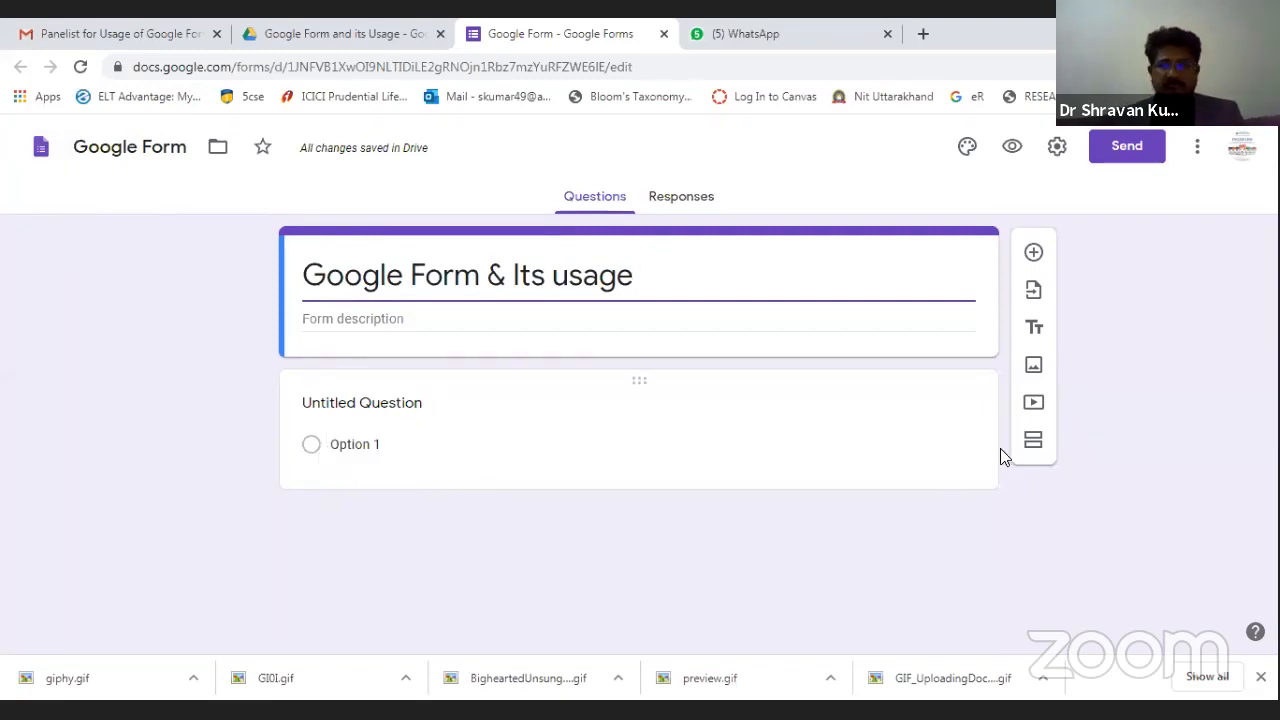
{"action": "left_click", "coordinate": [1033, 252]}
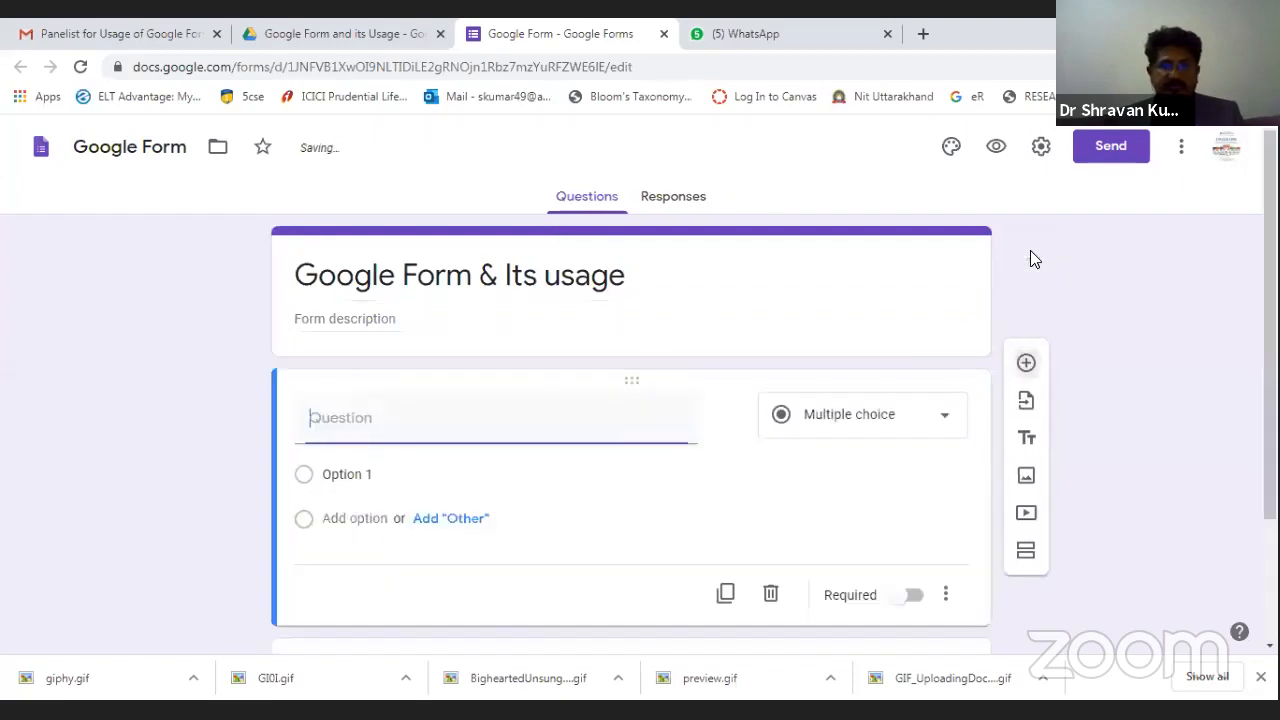
Title the new question 'What is communication?' and set its type to Short answer.
{"action": "type", "text": "What is "}
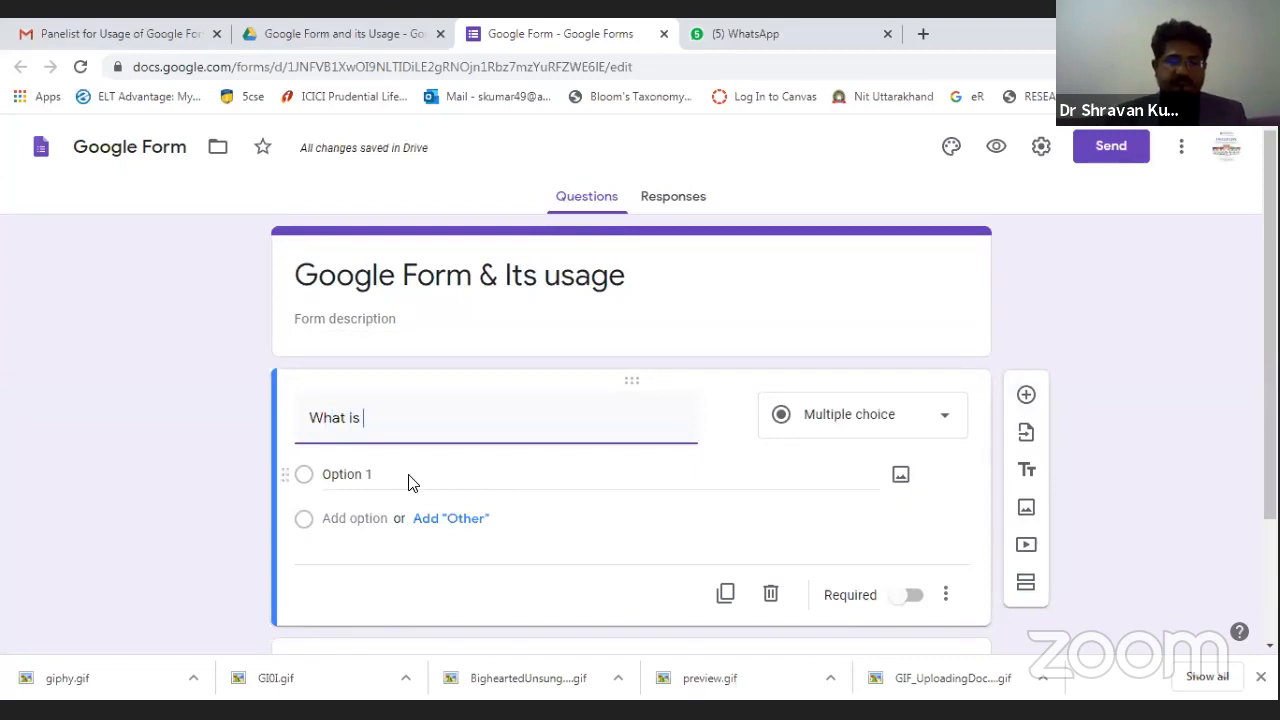
{"action": "type", "text": "communoication"}
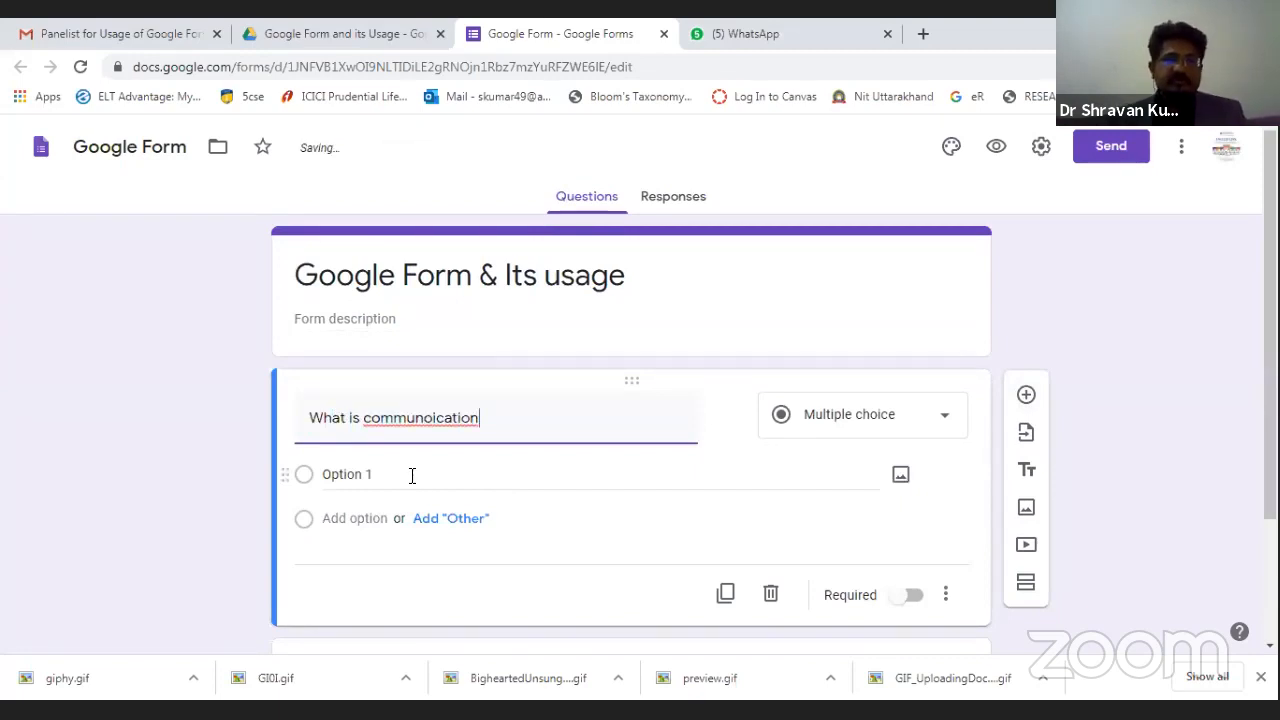
{"action": "key", "text": "BackSpace"}
{"action": "key", "text": "BackSpace"}
{"action": "key", "text": "BackSpace"}
{"action": "key", "text": "BackSpace"}
{"action": "key", "text": "BackSpace"}
{"action": "key", "text": "BackSpace"}
{"action": "key", "text": "BackSpace"}
{"action": "key", "text": "BackSpace"}
{"action": "type", "text": "ic"}
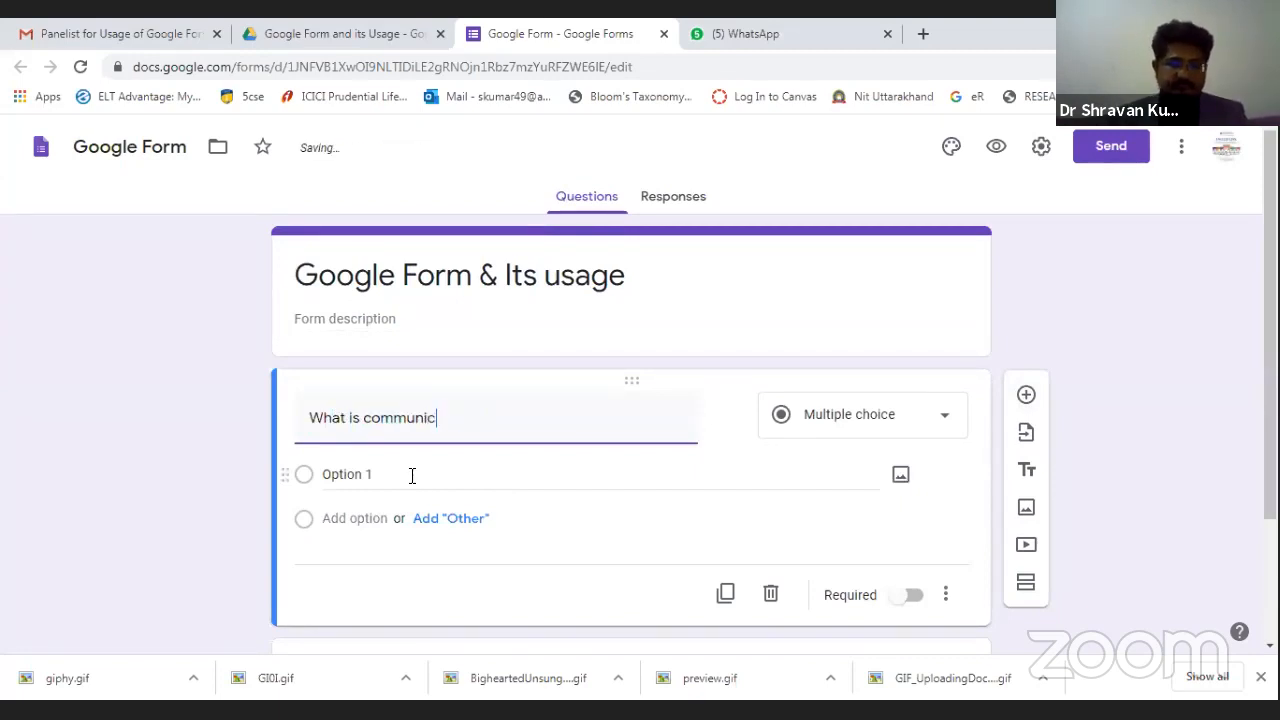
{"action": "type", "text": "ation?"}
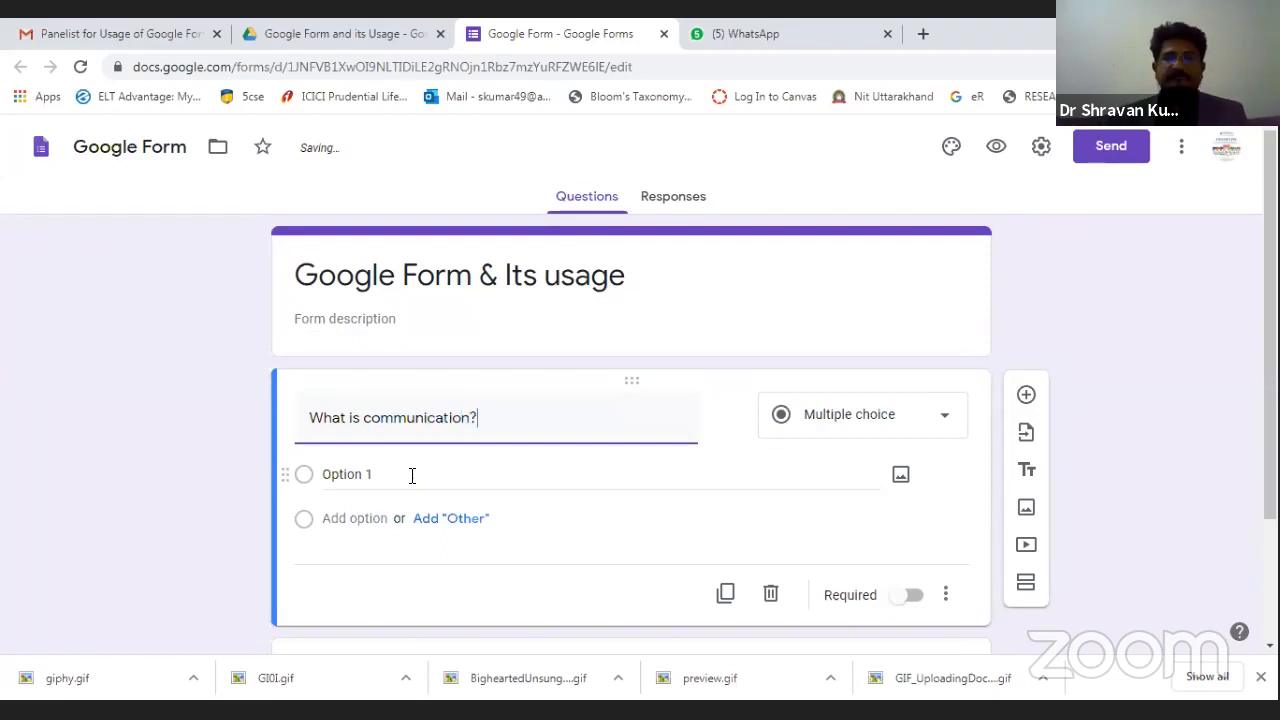
{"action": "left_click", "coordinate": [933, 431]}
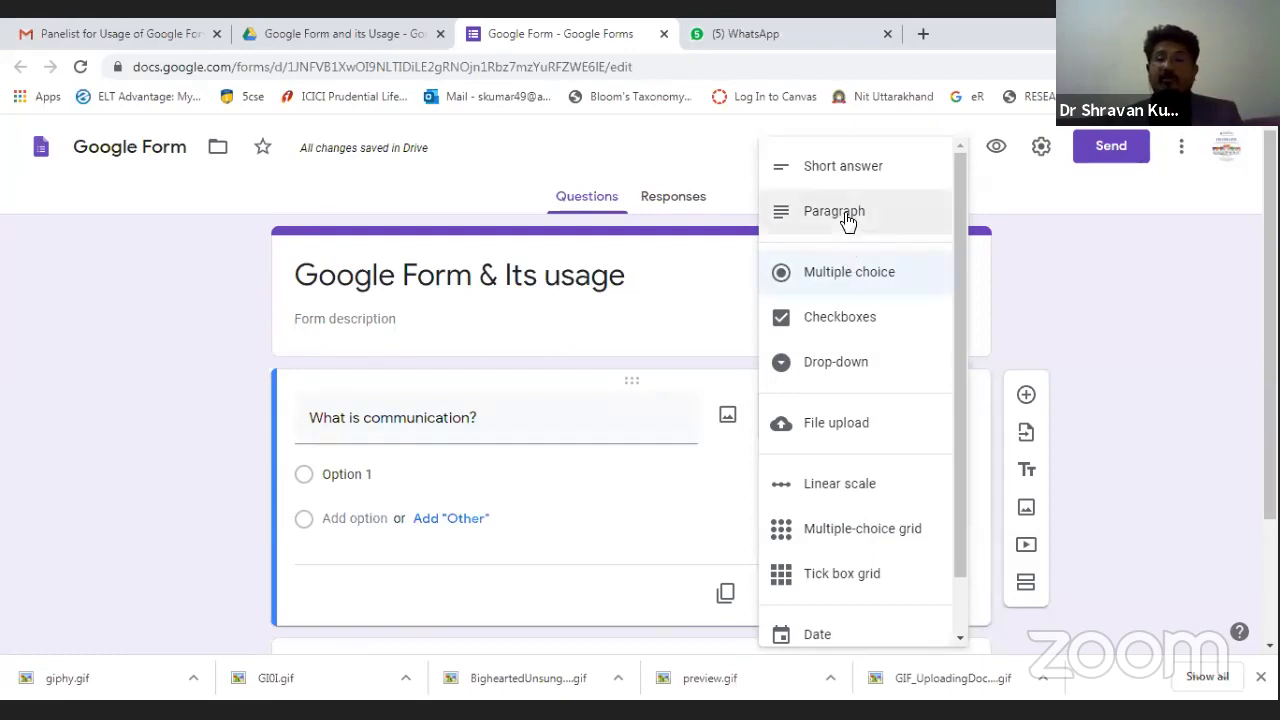
{"action": "left_click", "coordinate": [843, 175]}
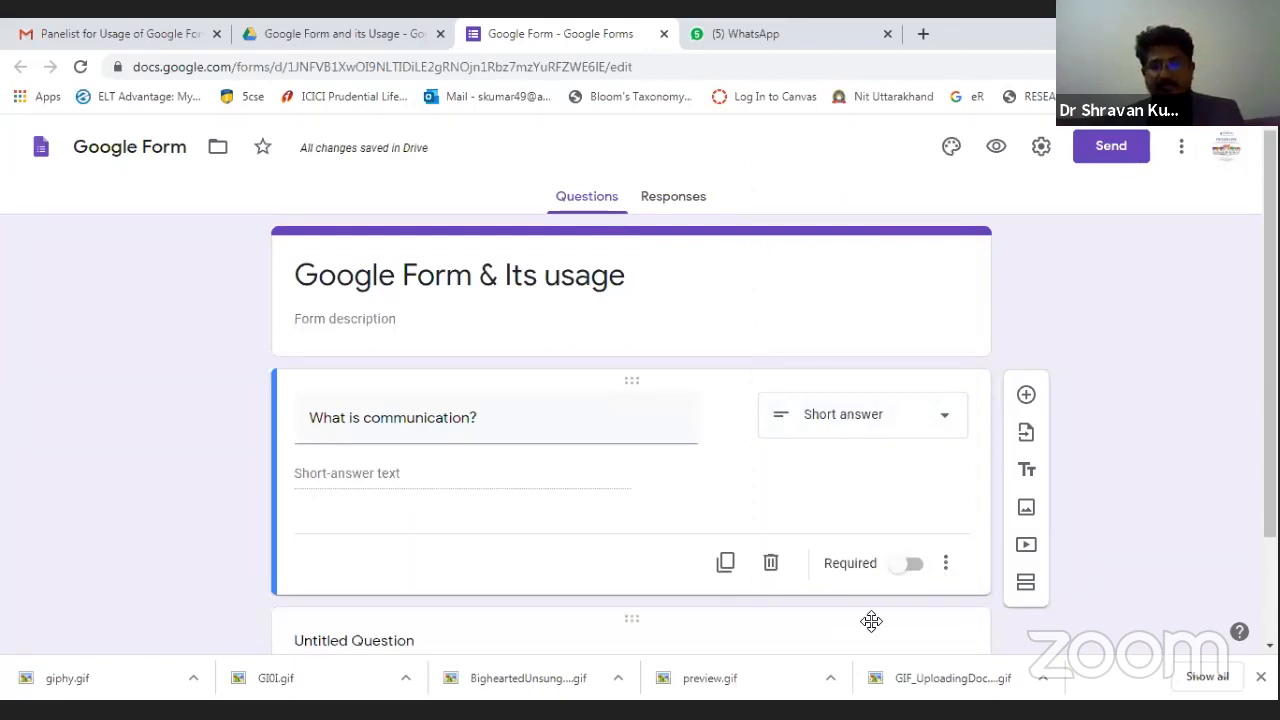
Make 'What is communication?' required and add a Text response-validation rule.
{"action": "left_click", "coordinate": [914, 565]}
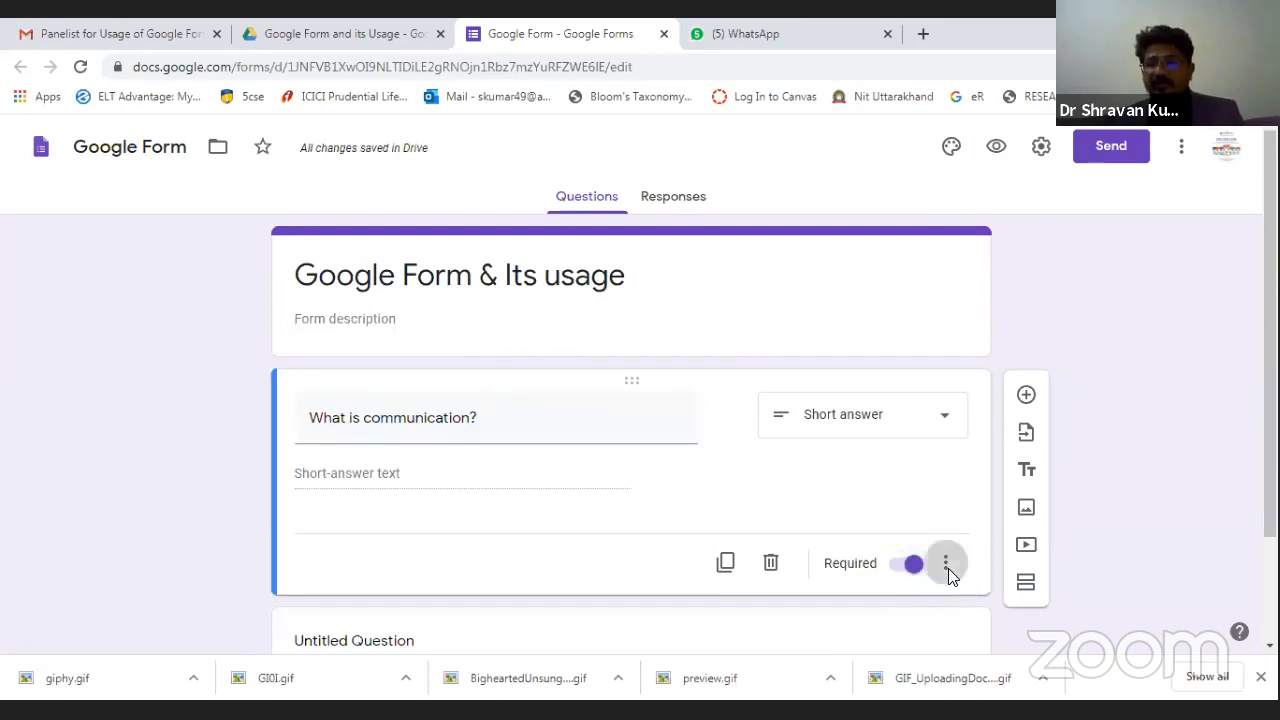
{"action": "left_click", "coordinate": [947, 566]}
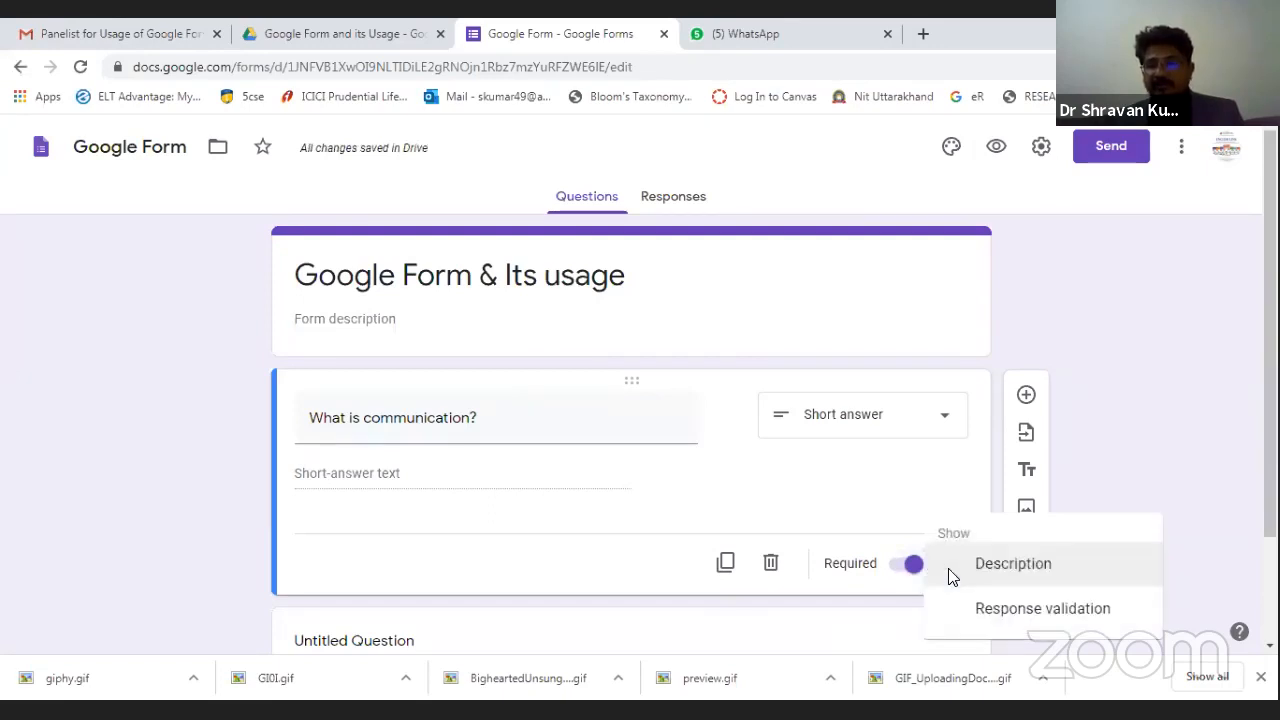
{"action": "left_click", "coordinate": [1017, 620]}
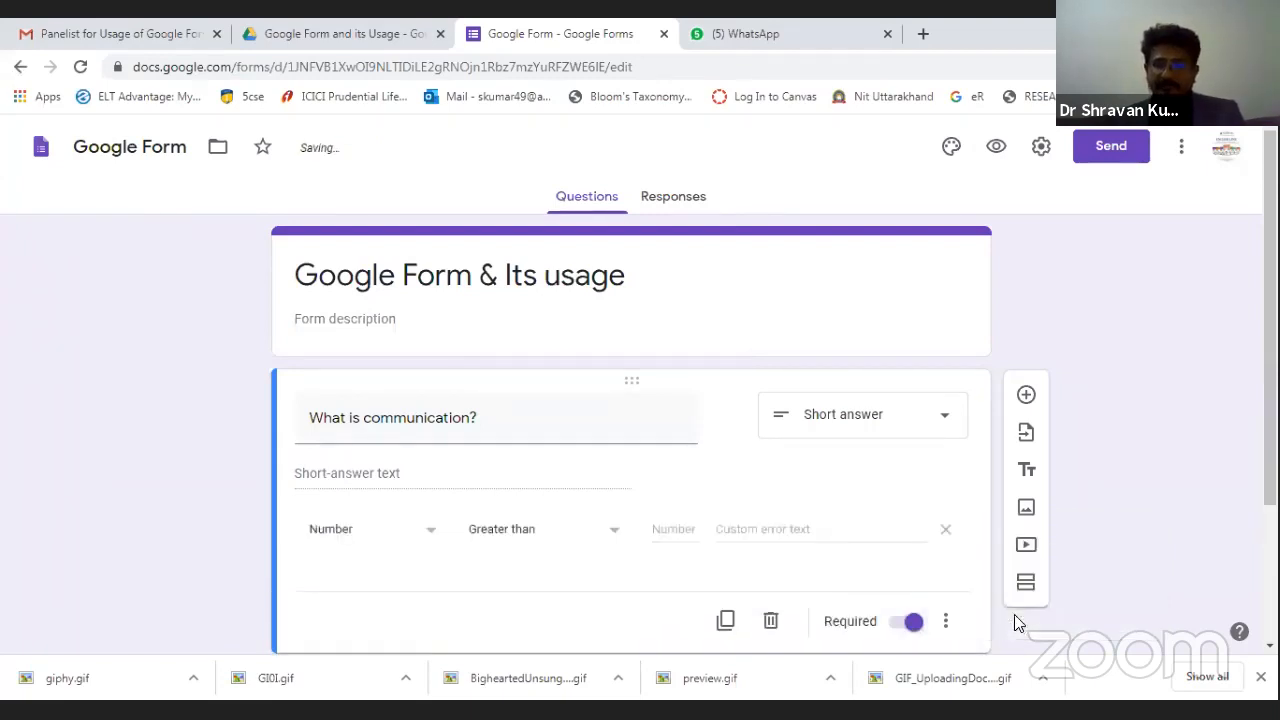
{"action": "left_click", "coordinate": [428, 546]}
{"action": "left_click", "coordinate": [313, 528]}
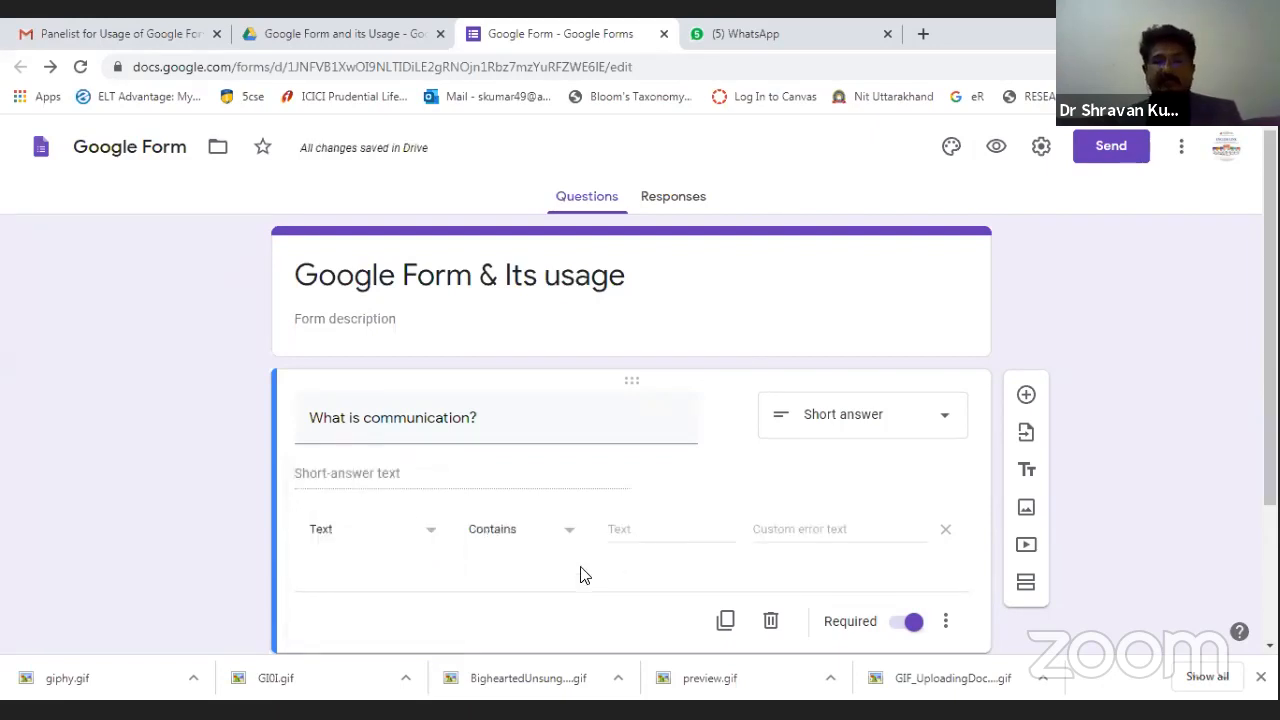
Set the text validation condition to Contains, leaving its match value empty.
{"action": "left_click", "coordinate": [558, 543]}
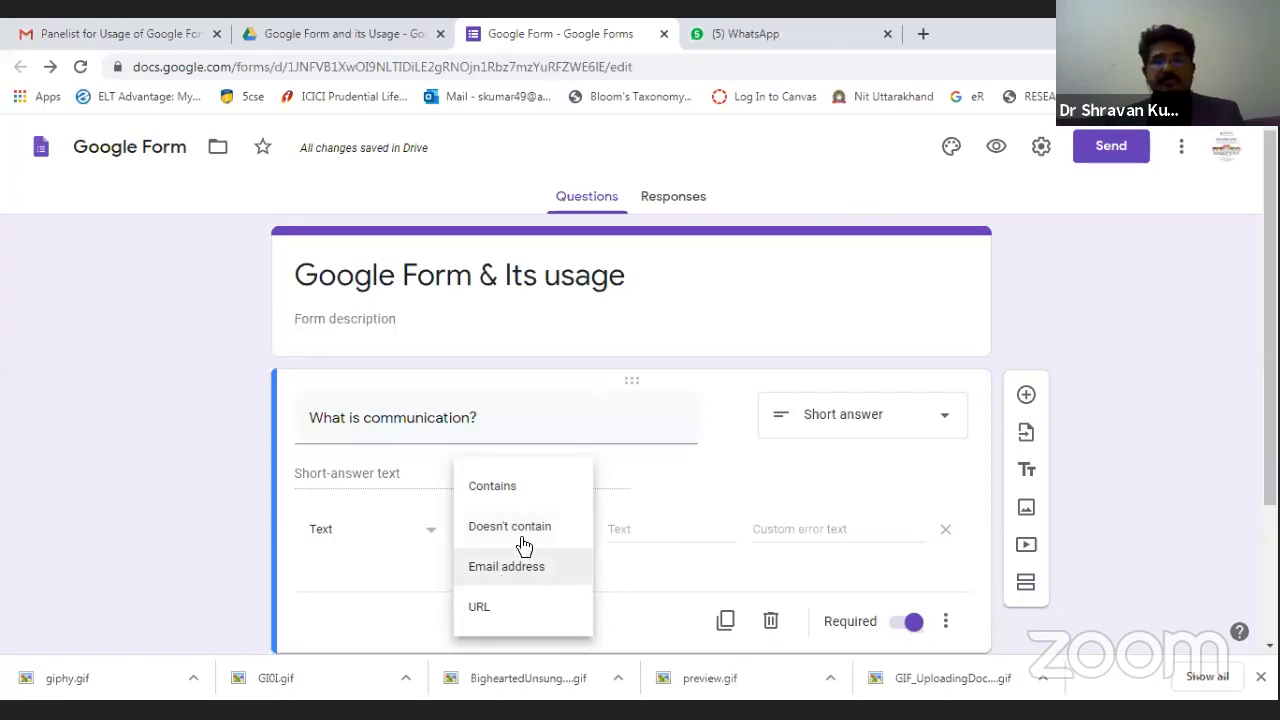
{"action": "left_click", "coordinate": [514, 488]}
{"action": "left_click", "coordinate": [632, 540]}
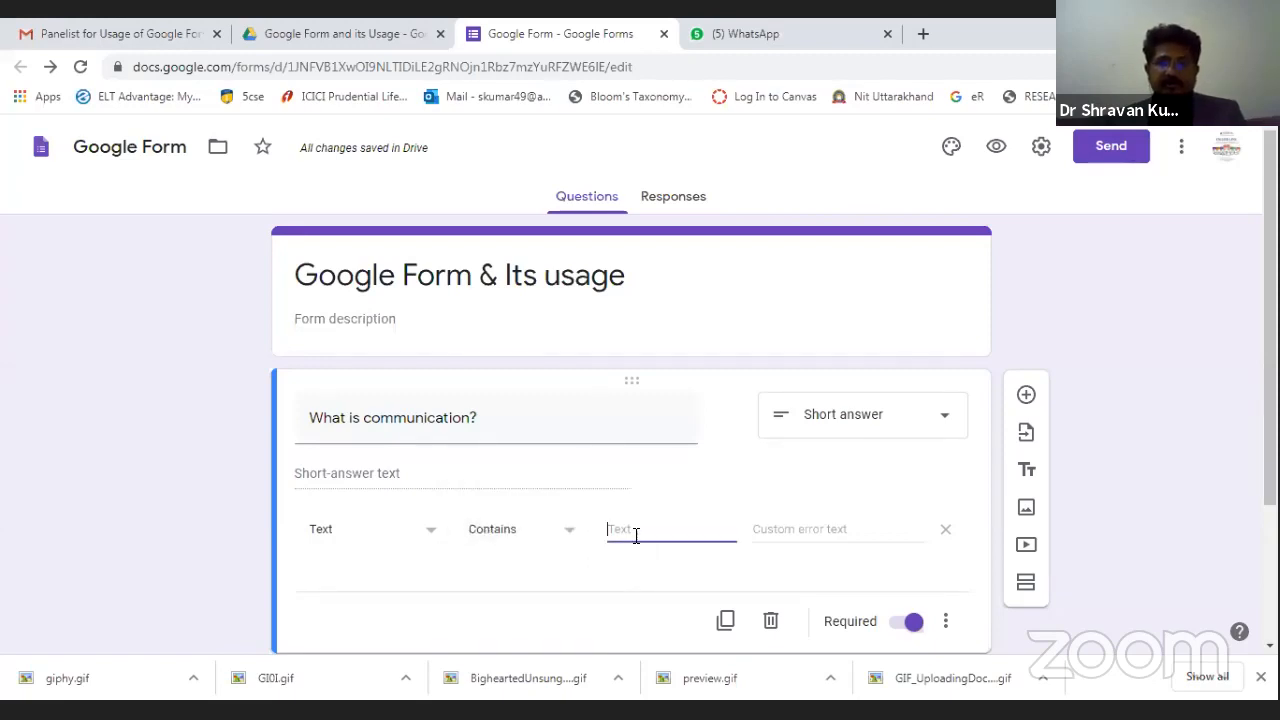
{"action": "left_click", "coordinate": [551, 535]}
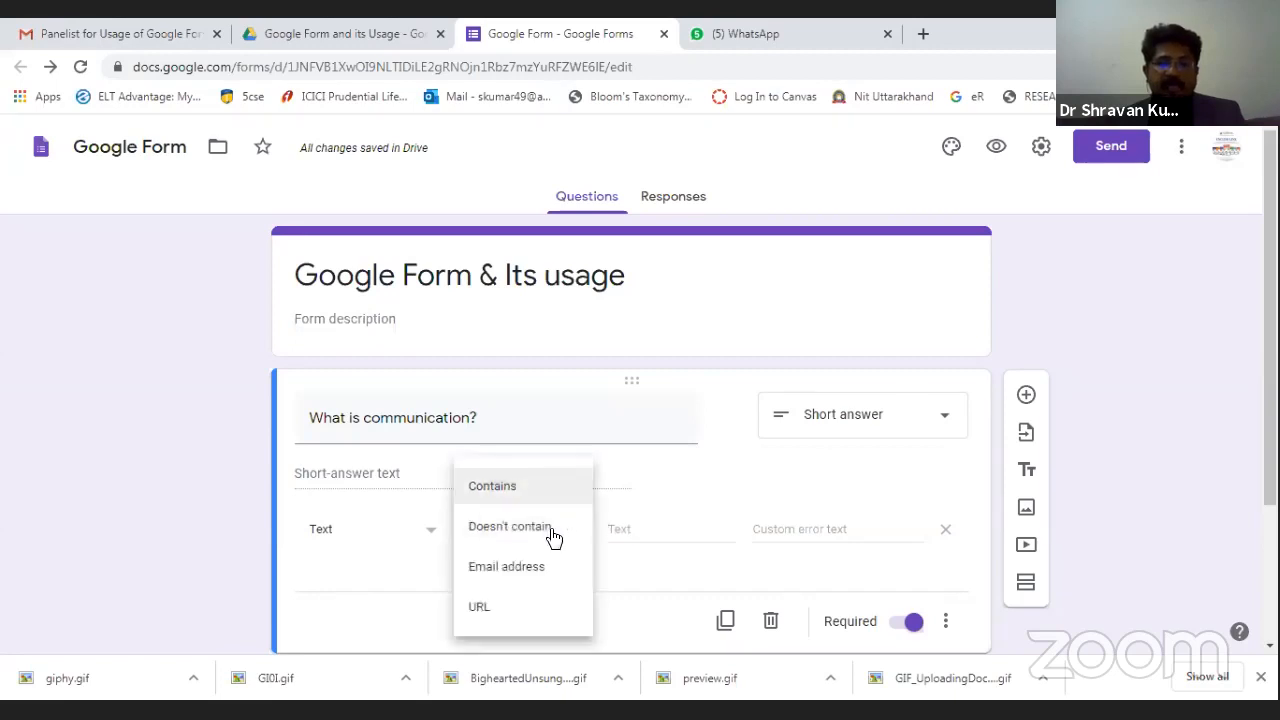
{"action": "left_click", "coordinate": [497, 492]}
{"action": "left_click", "coordinate": [651, 537]}
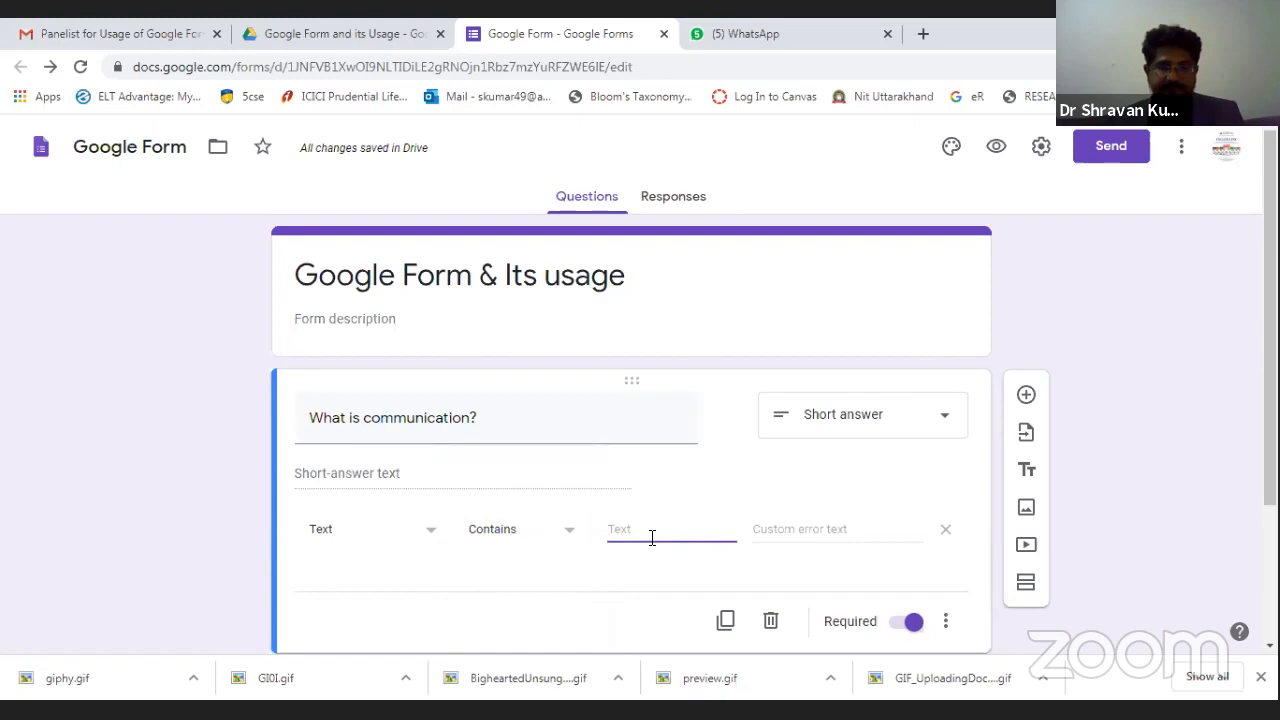
{"action": "type", "text": "30"}
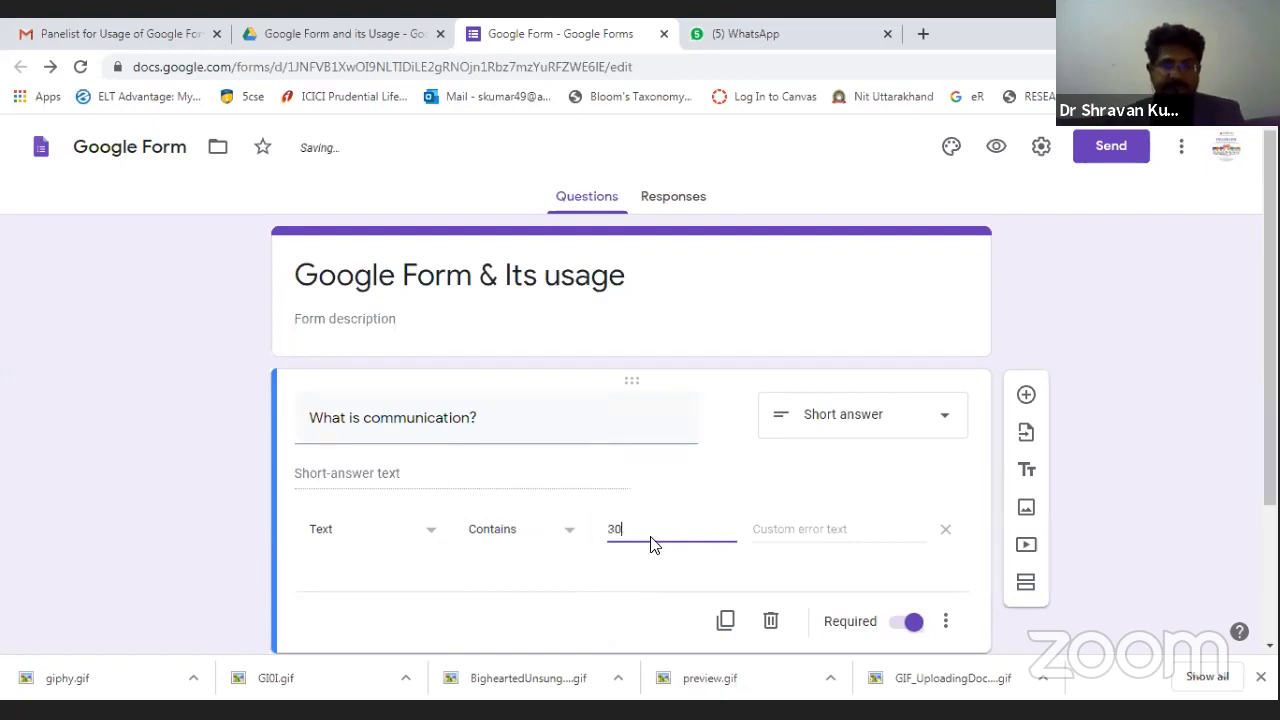
{"action": "key", "text": "BackSpace"}
{"action": "key", "text": "BackSpace"}
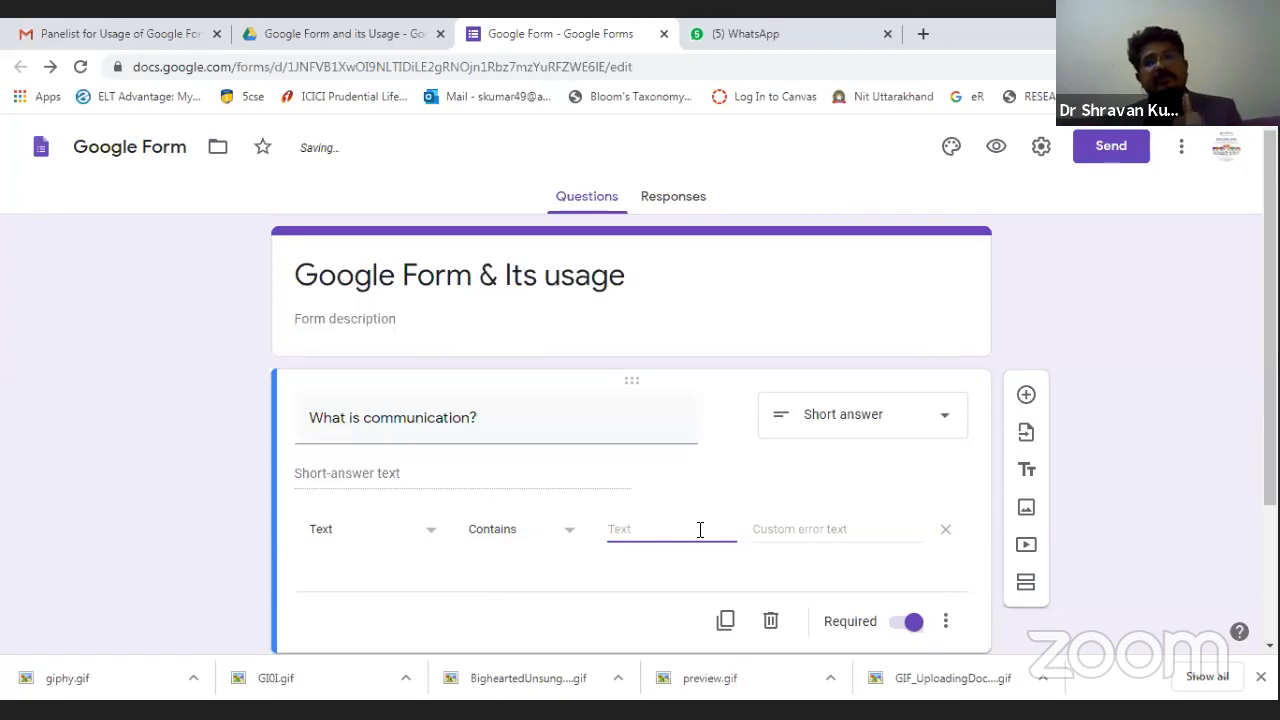
{"action": "left_click", "coordinate": [700, 600]}
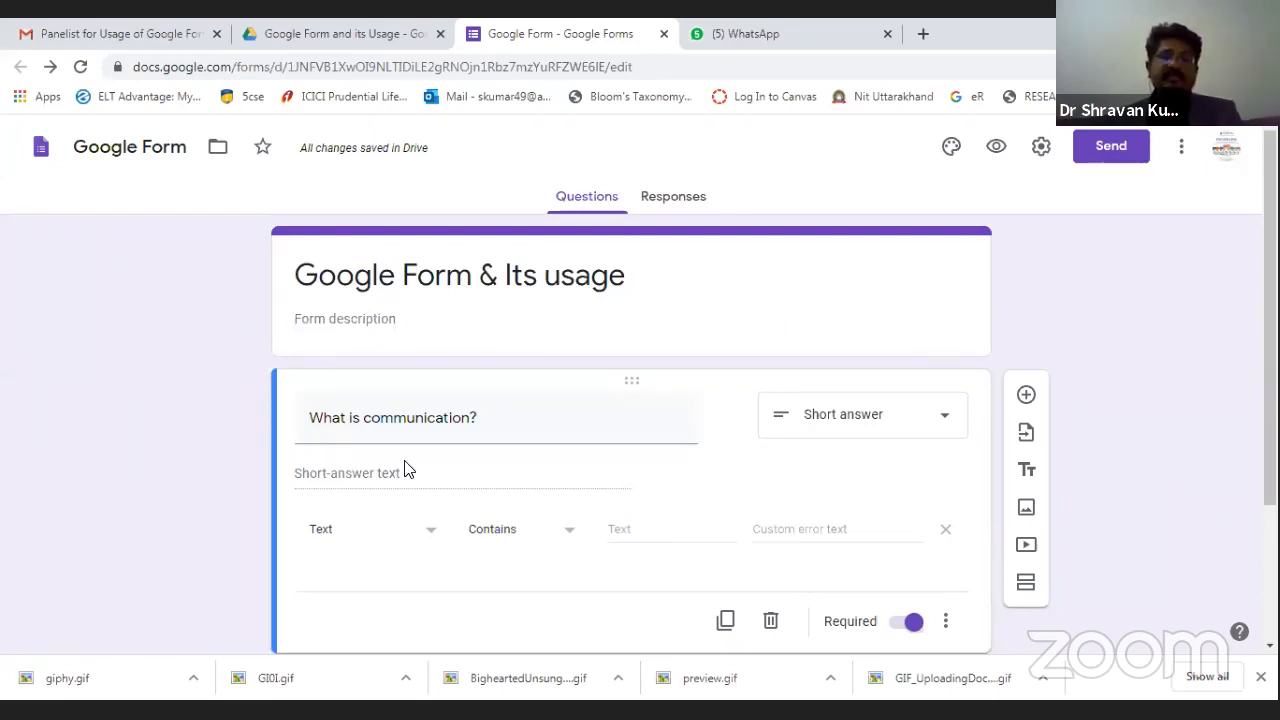
{"action": "scroll", "coordinate": [942, 571], "scroll_direction": "down", "scroll_amount": 1}
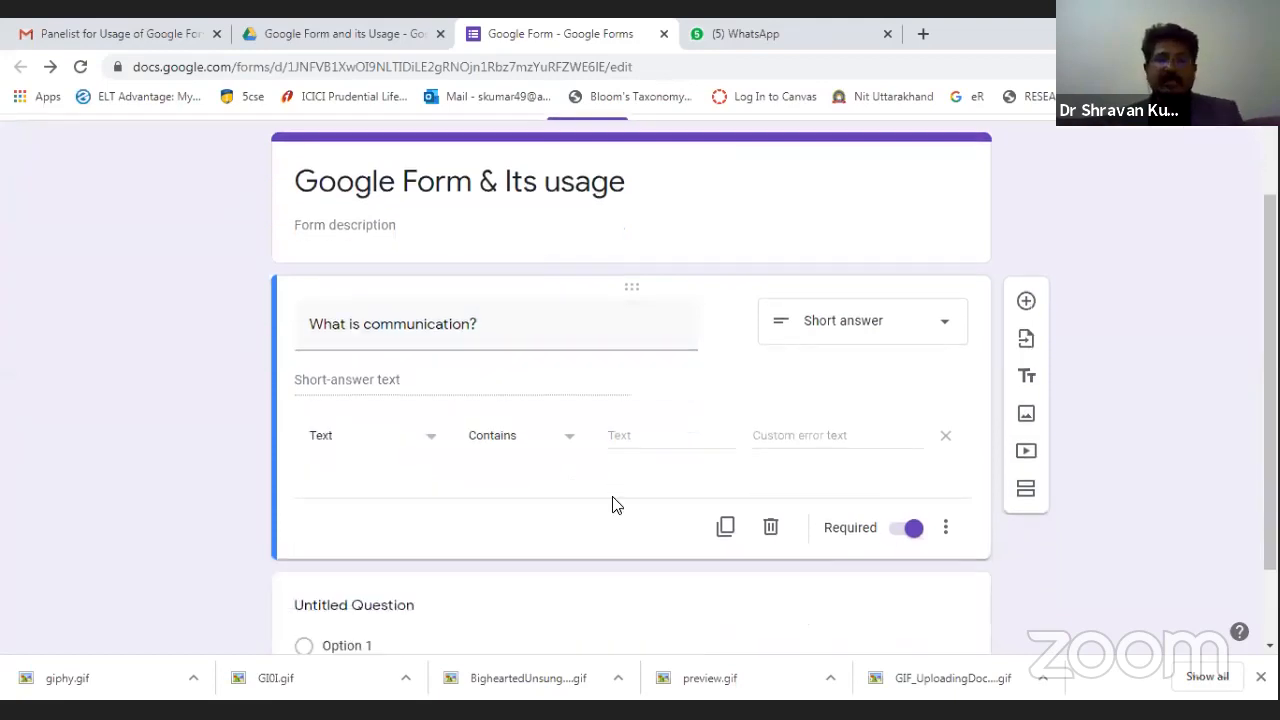
Add a second question 'Process of Communication' as a required Short answer.
{"action": "left_click", "coordinate": [1025, 301]}
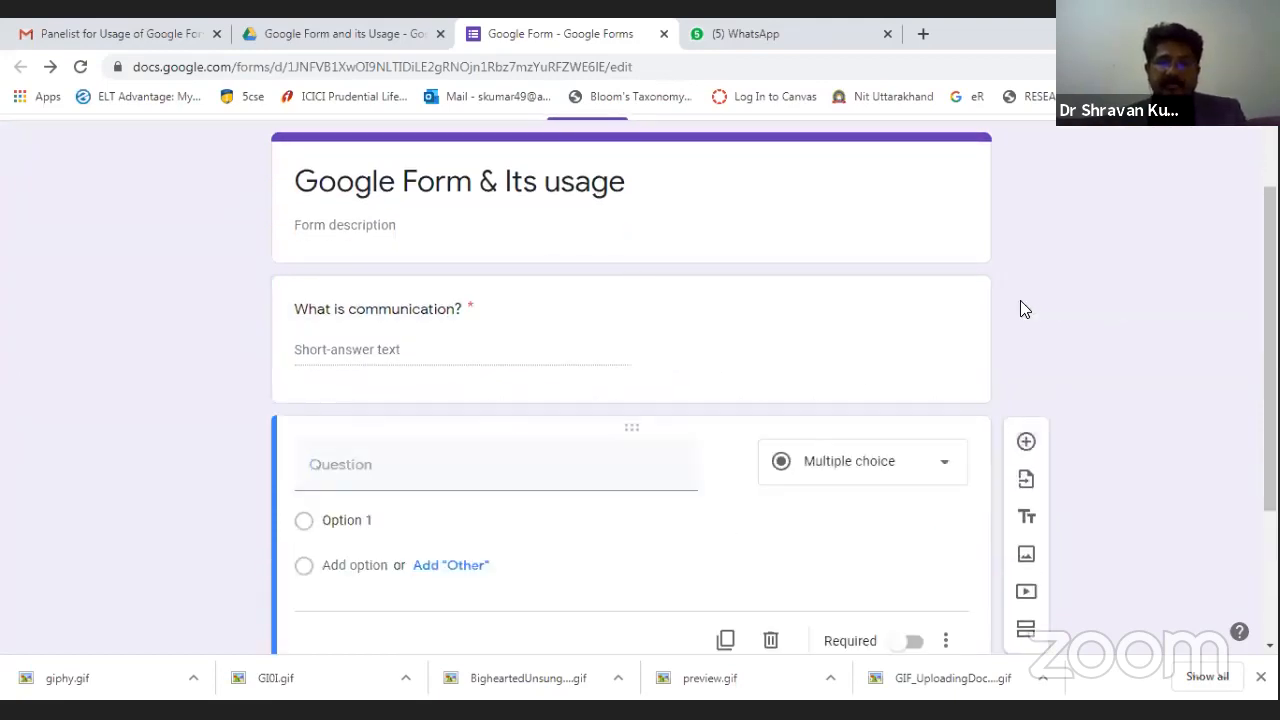
{"action": "left_click", "coordinate": [398, 480]}
{"action": "type", "text": "Process of Communication"}
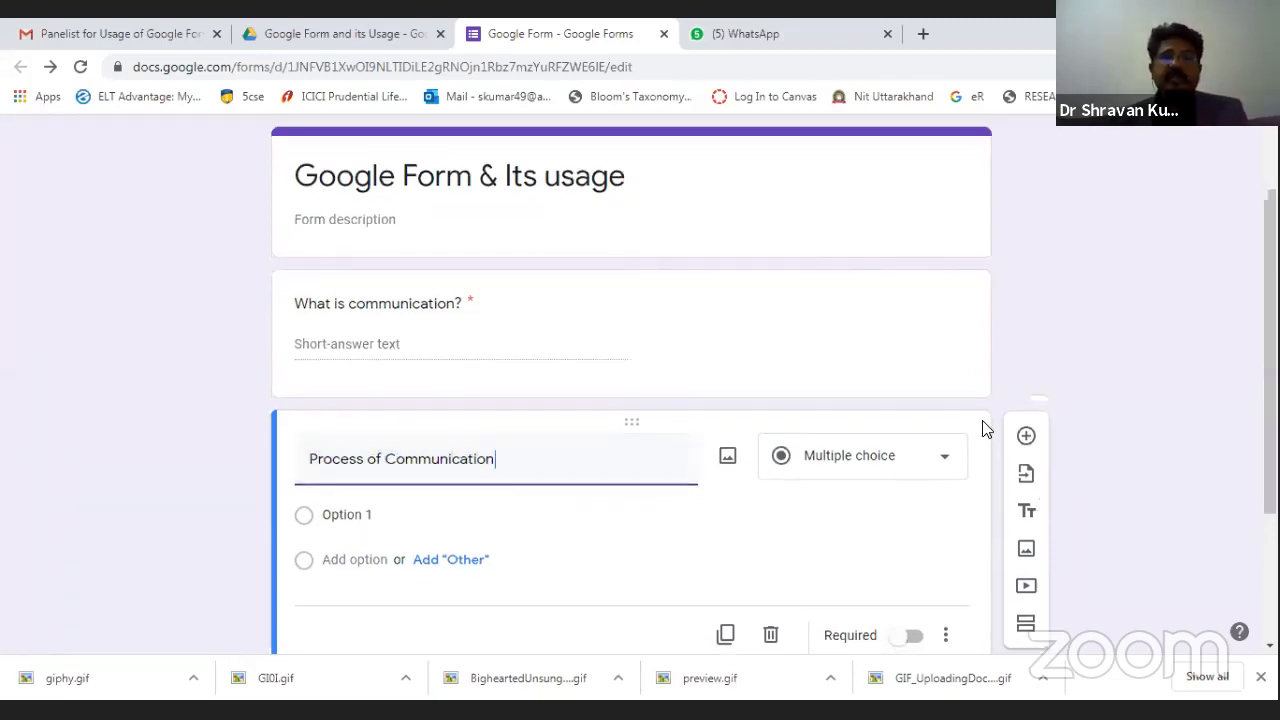
{"action": "scroll", "coordinate": [897, 390], "scroll_direction": "down", "scroll_amount": 1}
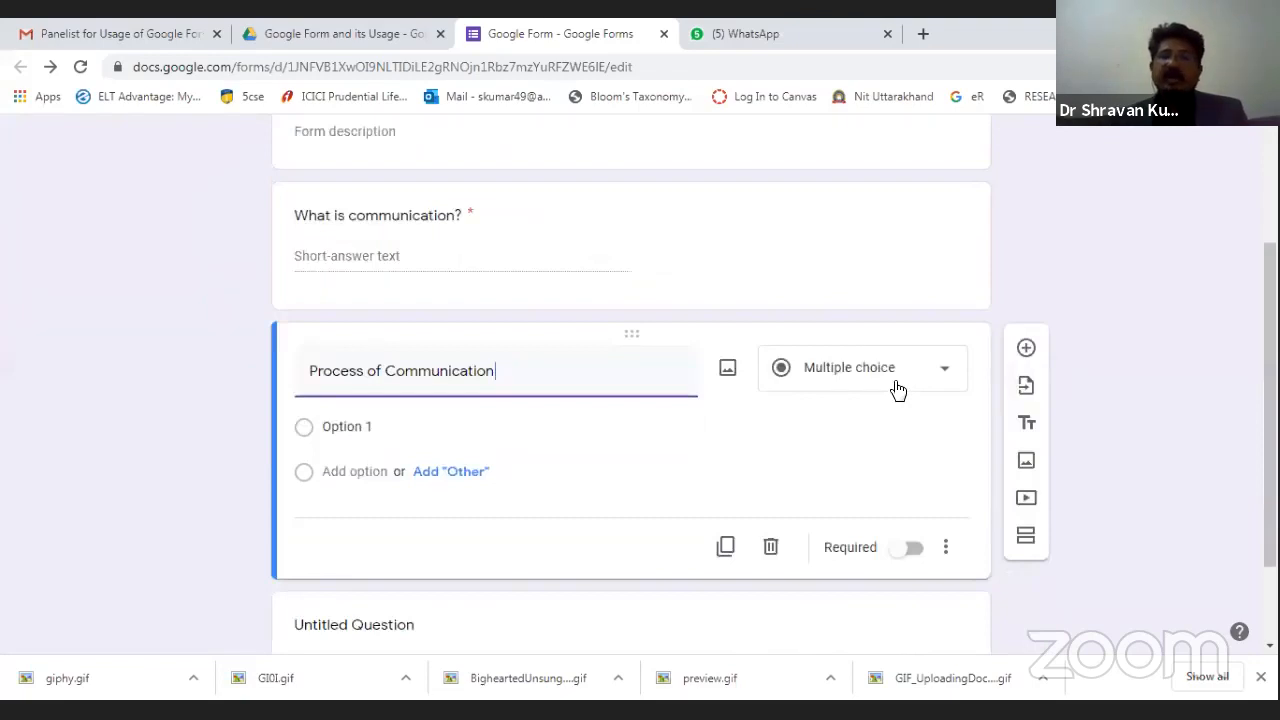
{"action": "left_click", "coordinate": [897, 390]}
{"action": "left_click", "coordinate": [826, 180]}
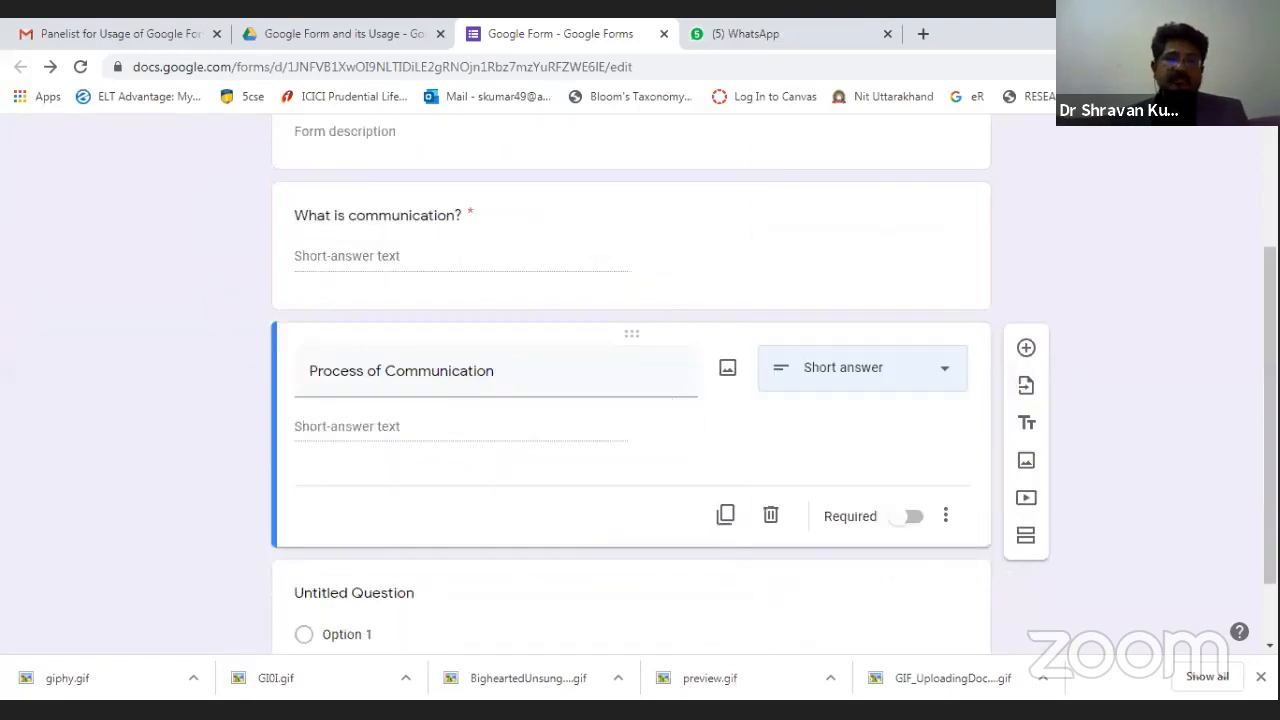
{"action": "left_click", "coordinate": [918, 524]}
{"action": "left_click", "coordinate": [945, 516]}
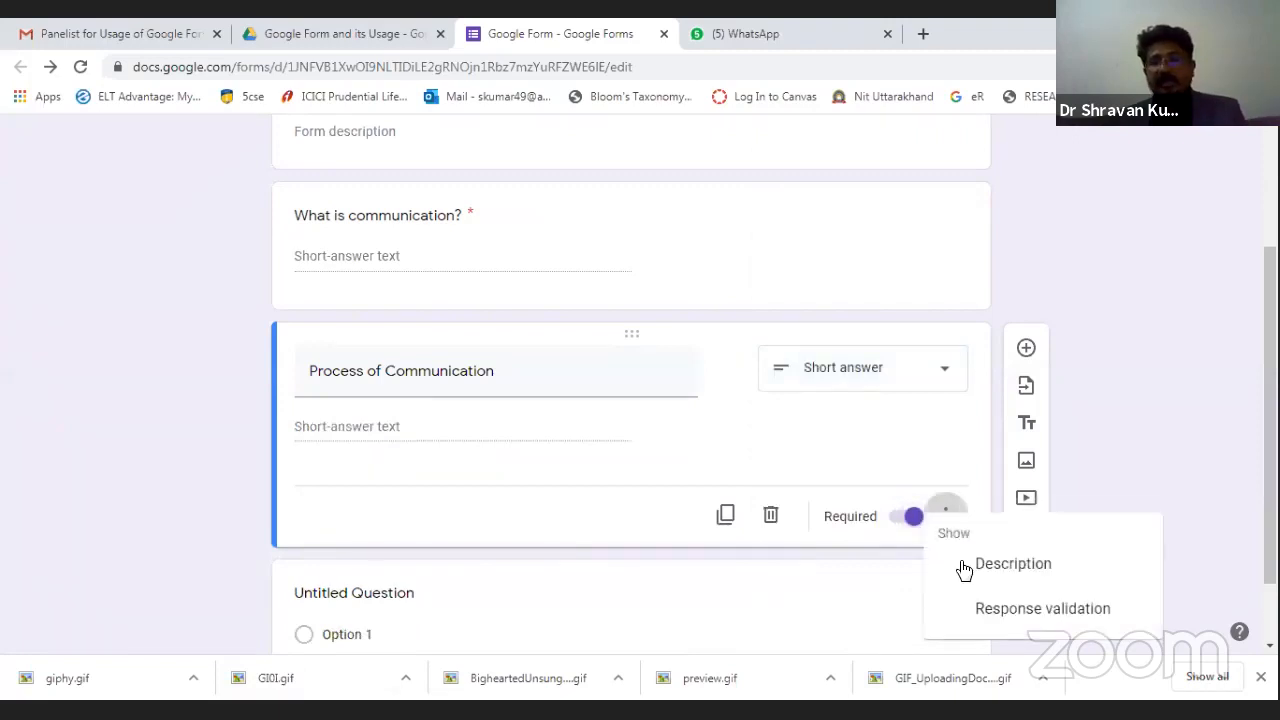
Validate 'Process of Communication' as Number Equal to 30, then add another question.
{"action": "left_click", "coordinate": [980, 612]}
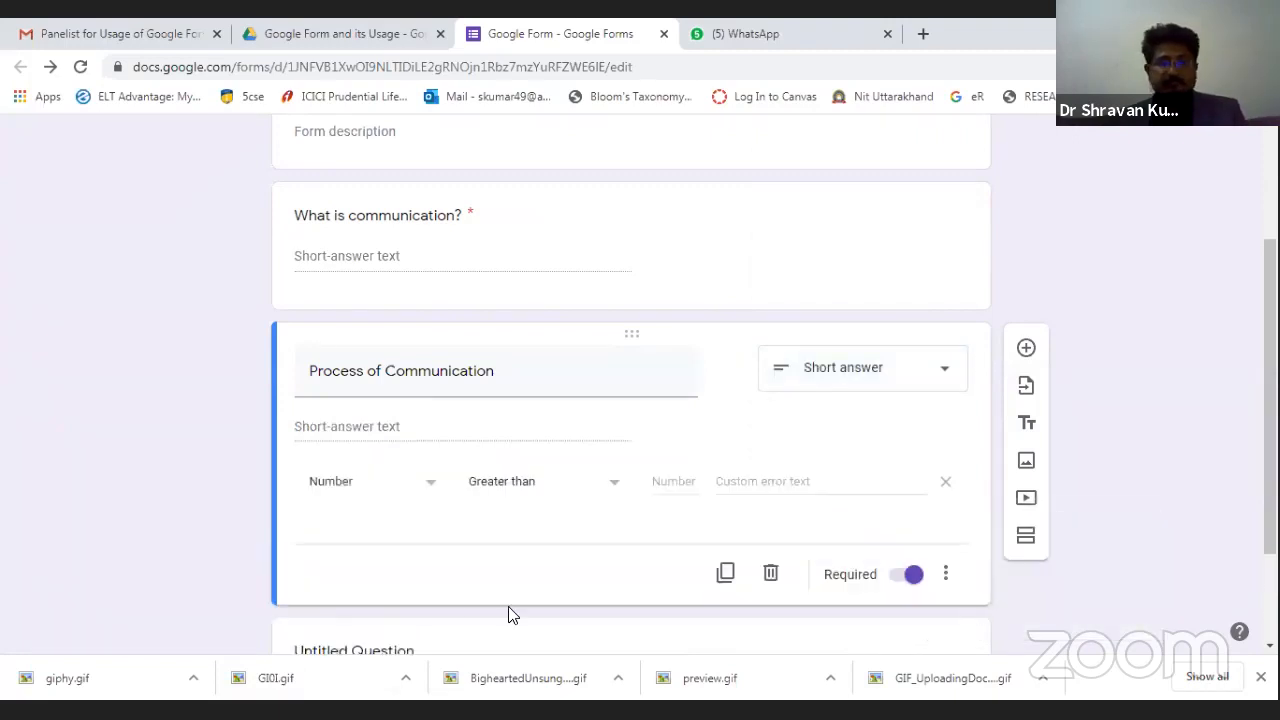
{"action": "left_click", "coordinate": [362, 484]}
{"action": "left_click", "coordinate": [360, 495]}
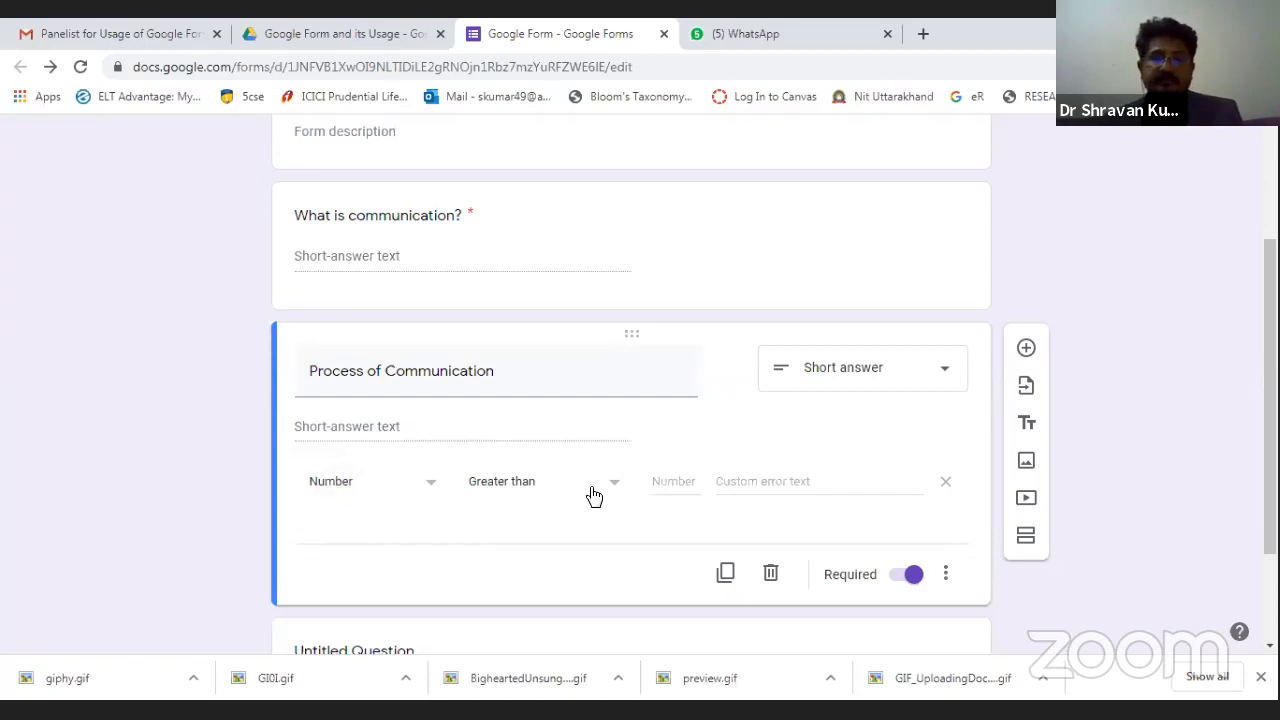
{"action": "left_click", "coordinate": [594, 496]}
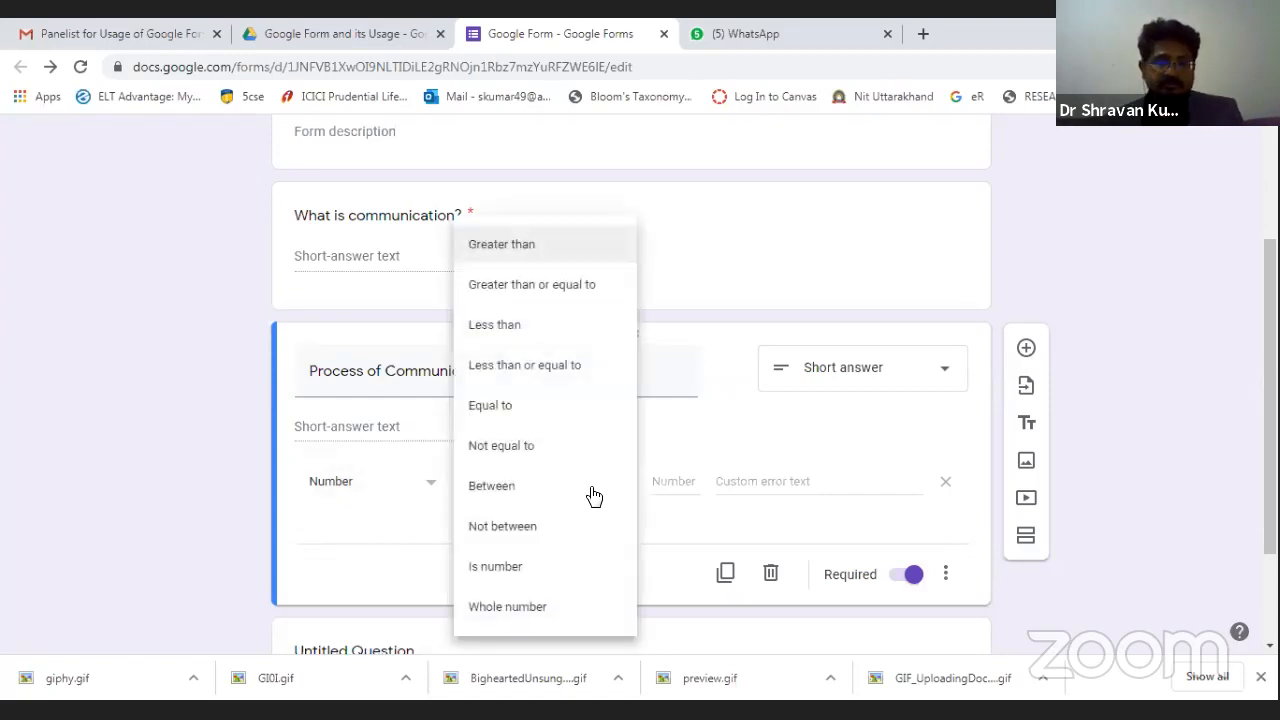
{"action": "left_click", "coordinate": [522, 405]}
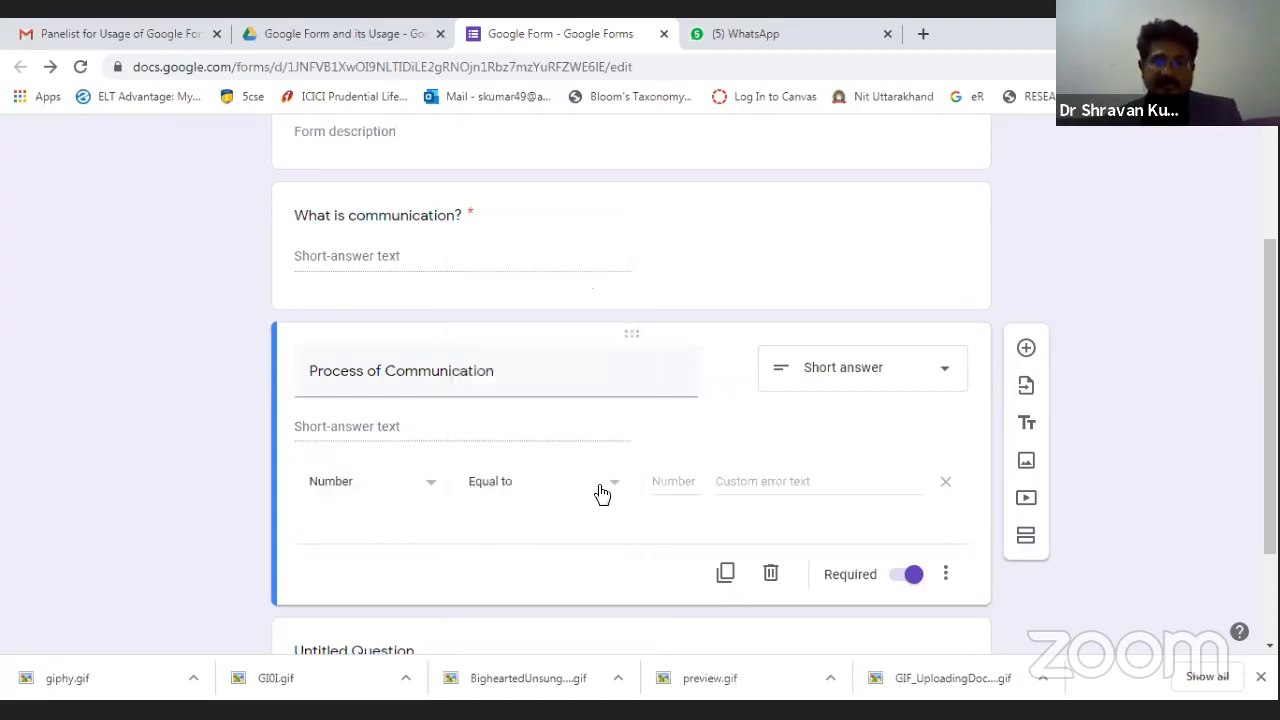
{"action": "left_click", "coordinate": [594, 489]}
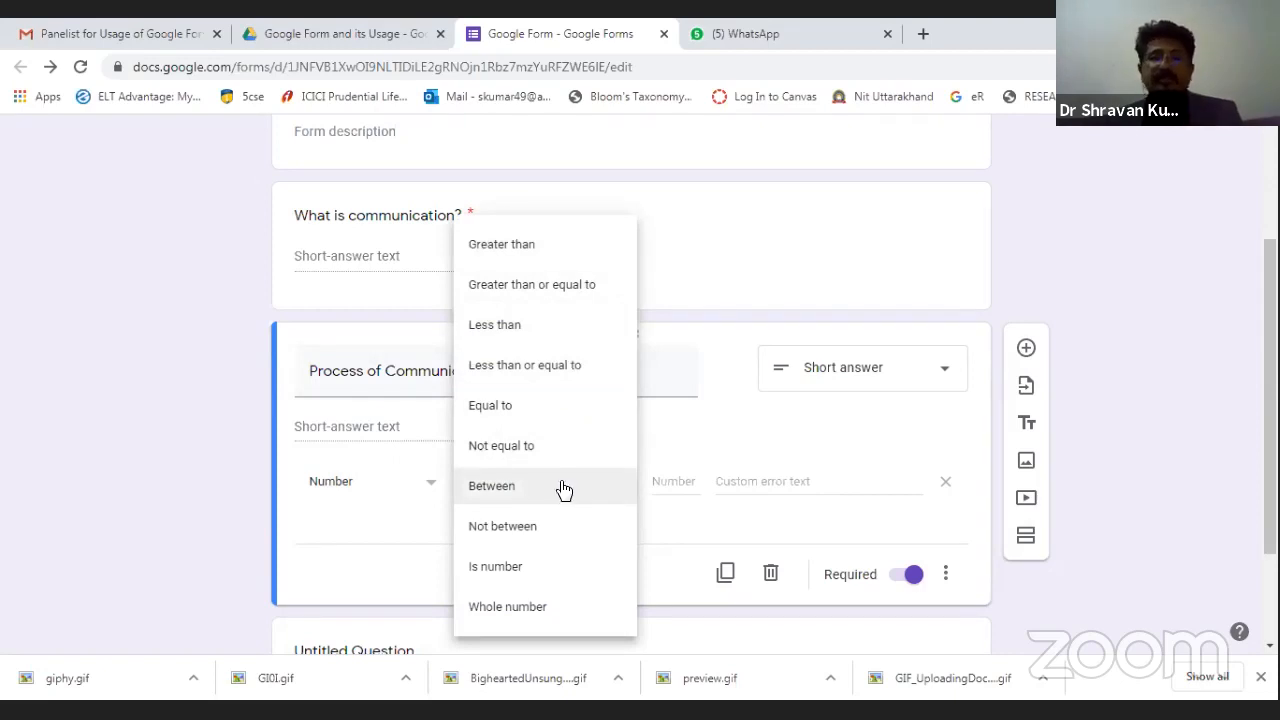
{"action": "left_click", "coordinate": [507, 415]}
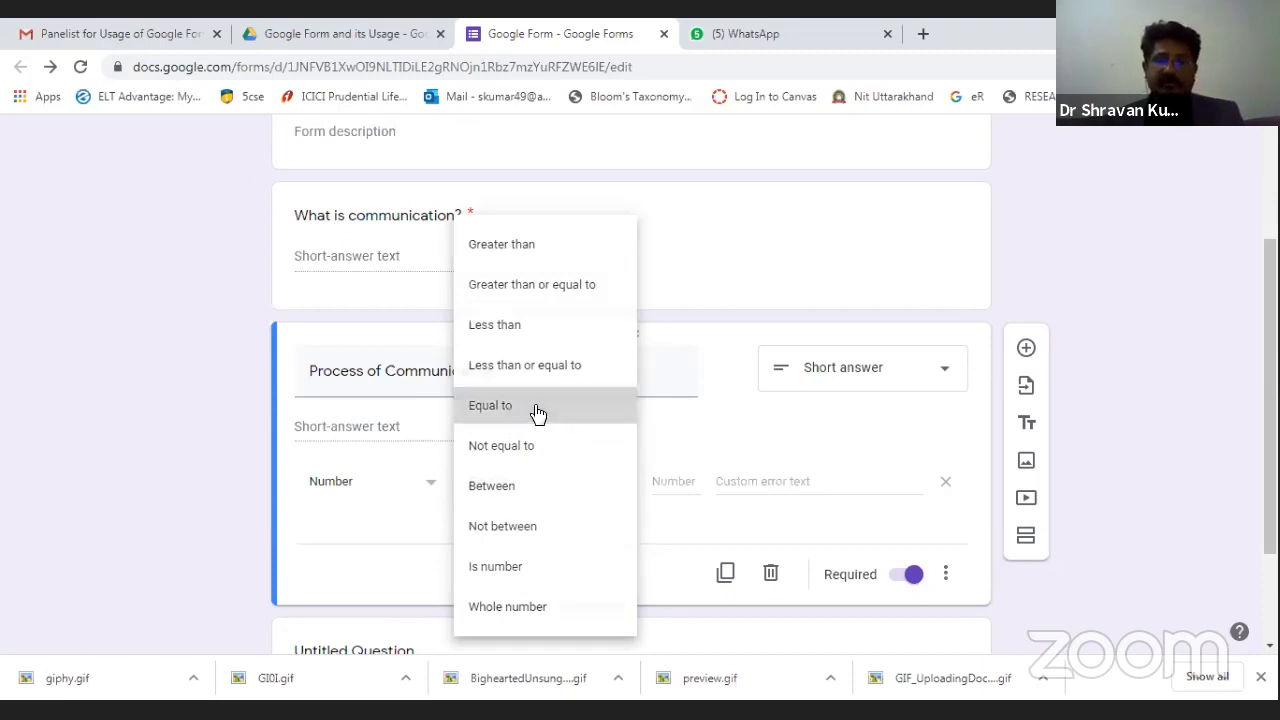
{"action": "left_click", "coordinate": [674, 483]}
{"action": "type", "text": "30"}
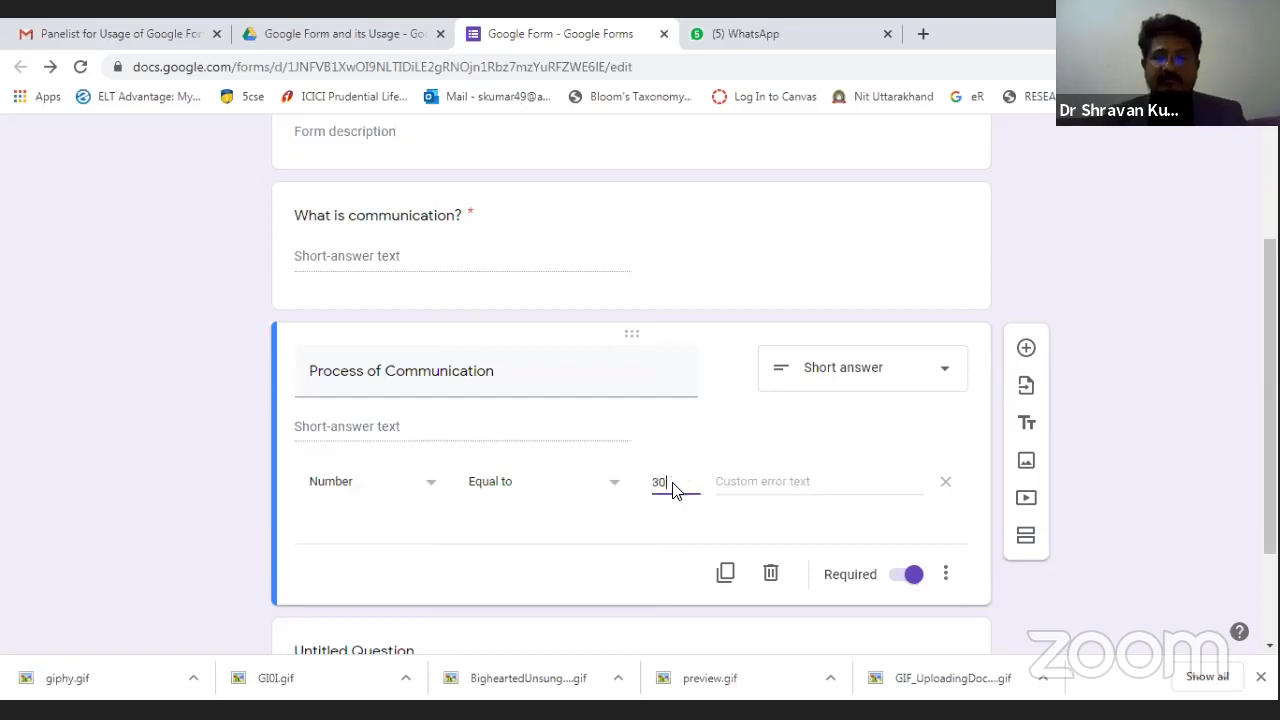
{"action": "key", "text": "Return"}
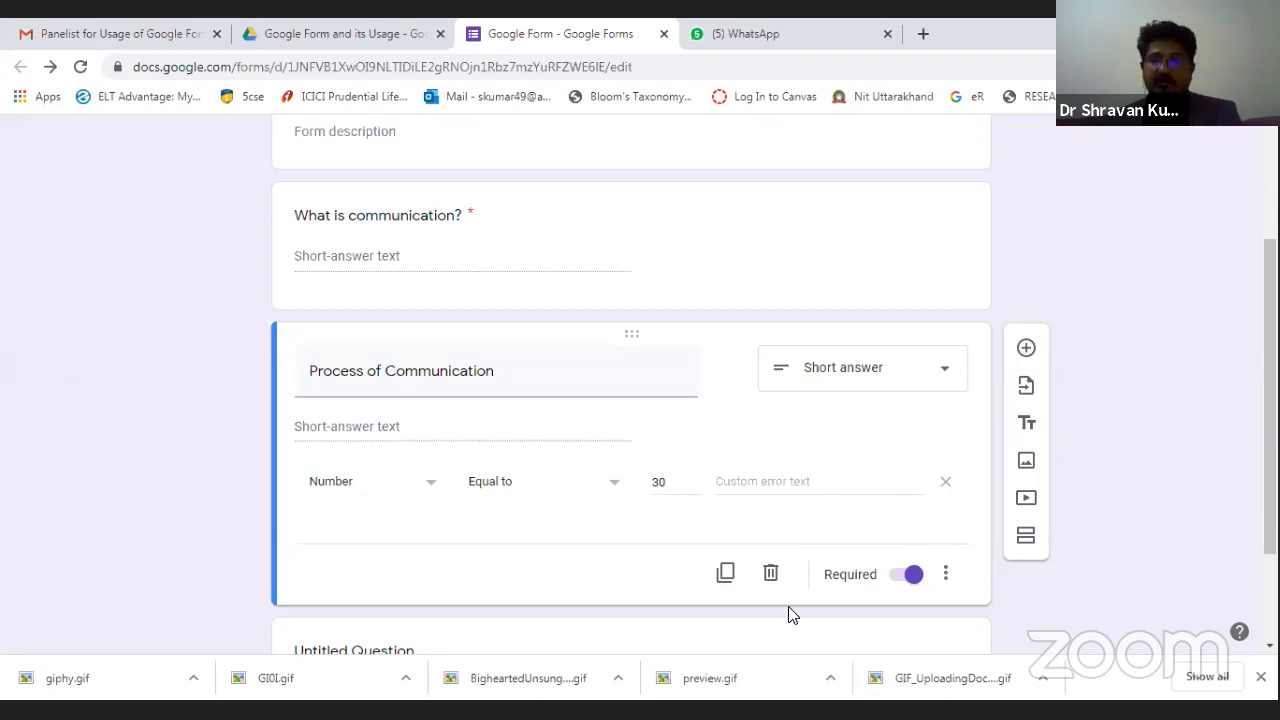
{"action": "left_click", "coordinate": [1025, 350]}
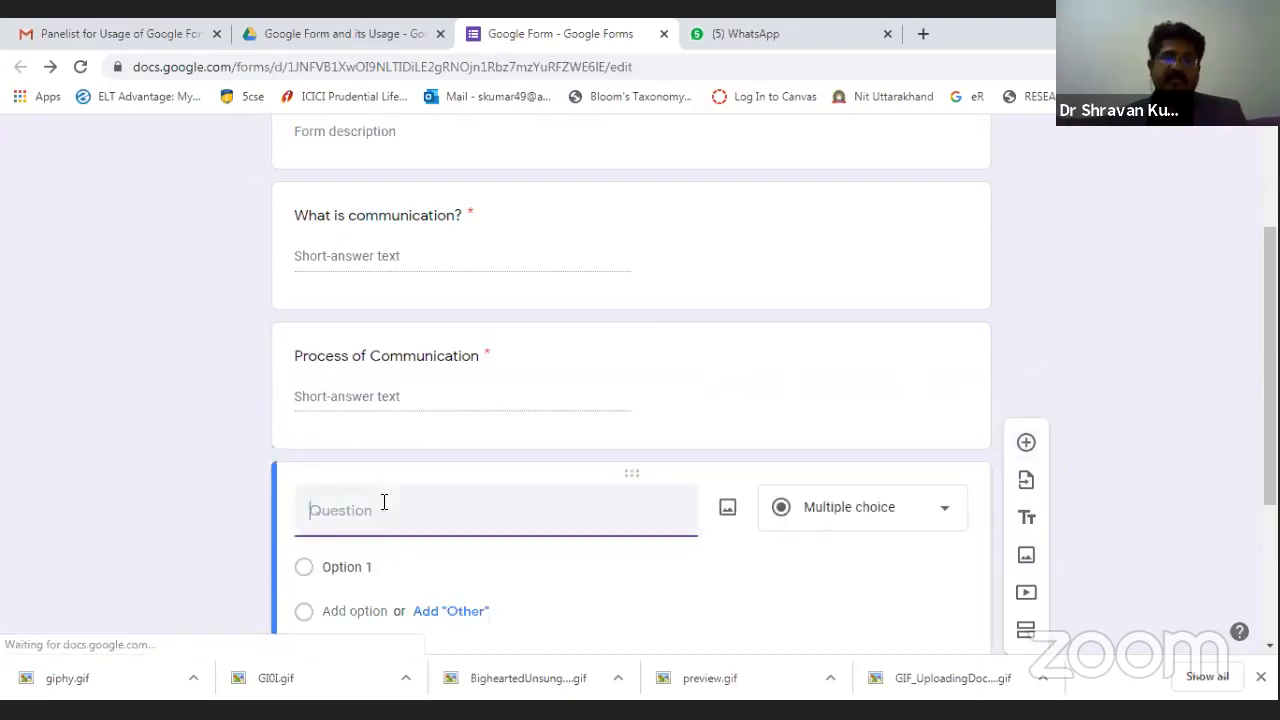
Enter 'Evaluate an image and discuss' as the new multiple-choice question's text.
{"action": "type", "text": "What"}
{"action": "key", "text": "BackSpace"}
{"action": "key", "text": "BackSpace"}
{"action": "key", "text": "BackSpace"}
{"action": "key", "text": "BackSpace"}
{"action": "key", "text": "BackSpace"}
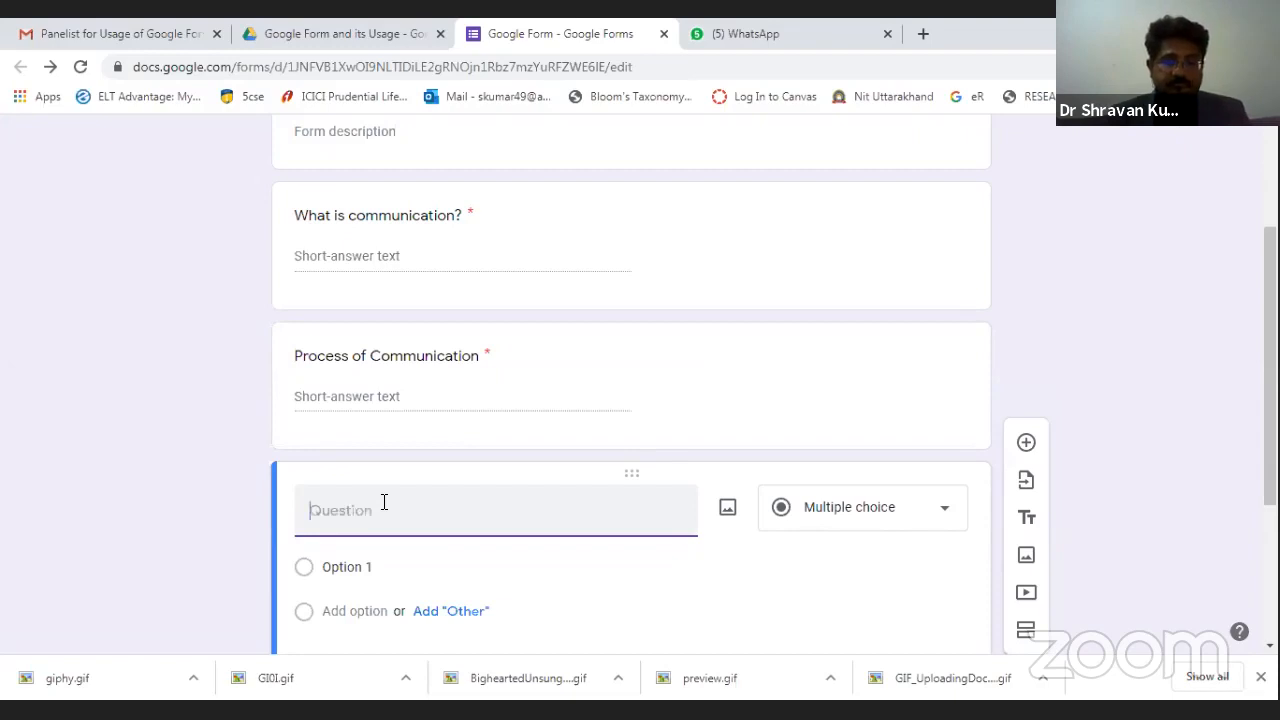
{"action": "type", "text": "Evaluate an i"}
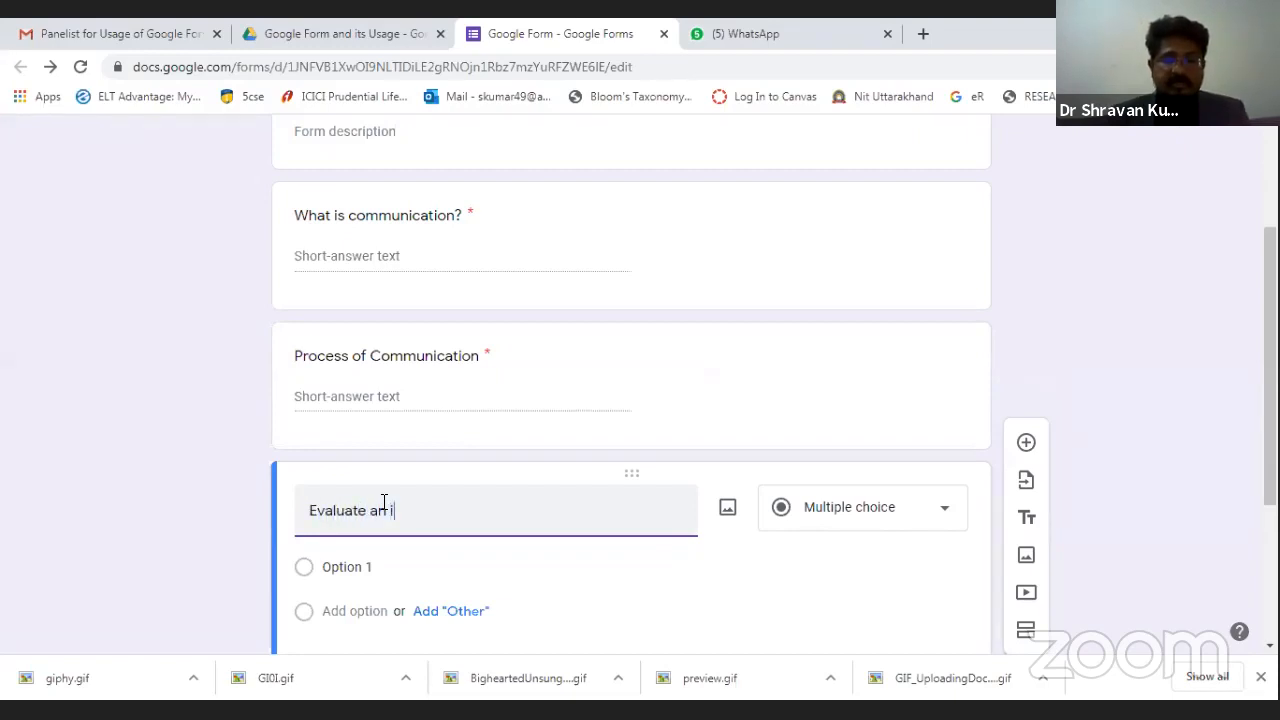
{"action": "type", "text": "mage and "}
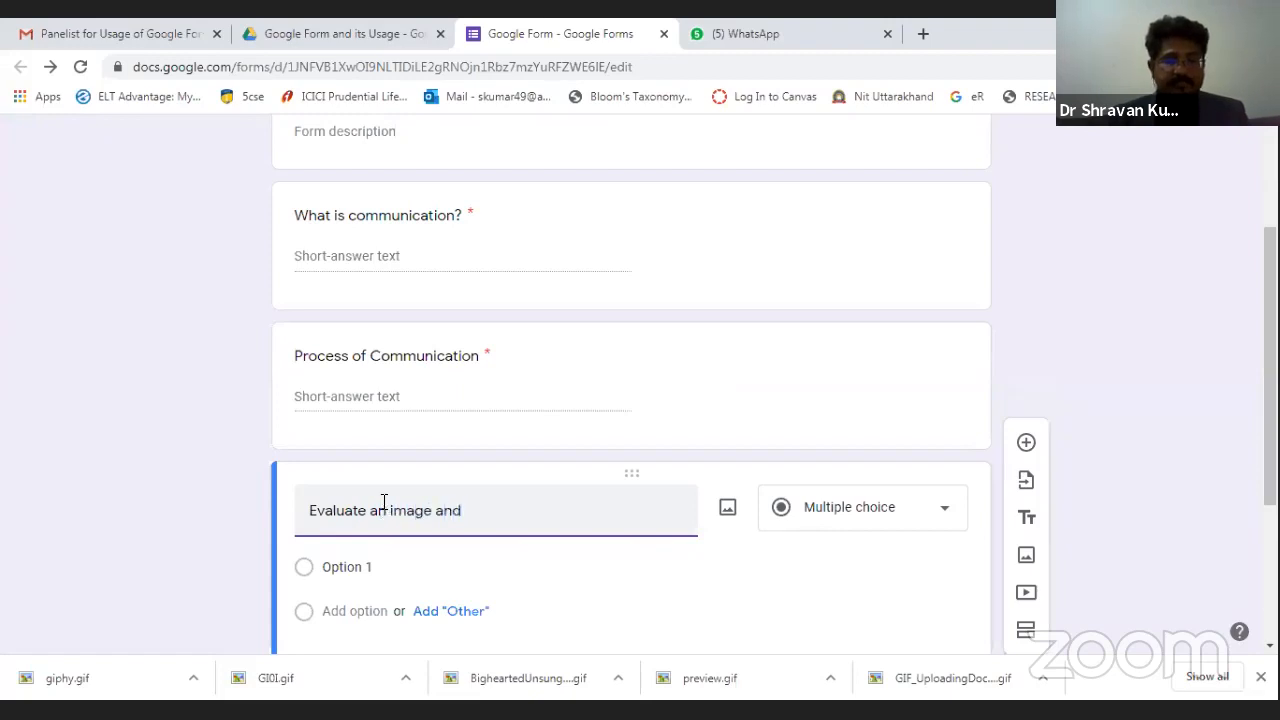
{"action": "type", "text": "discuss"}
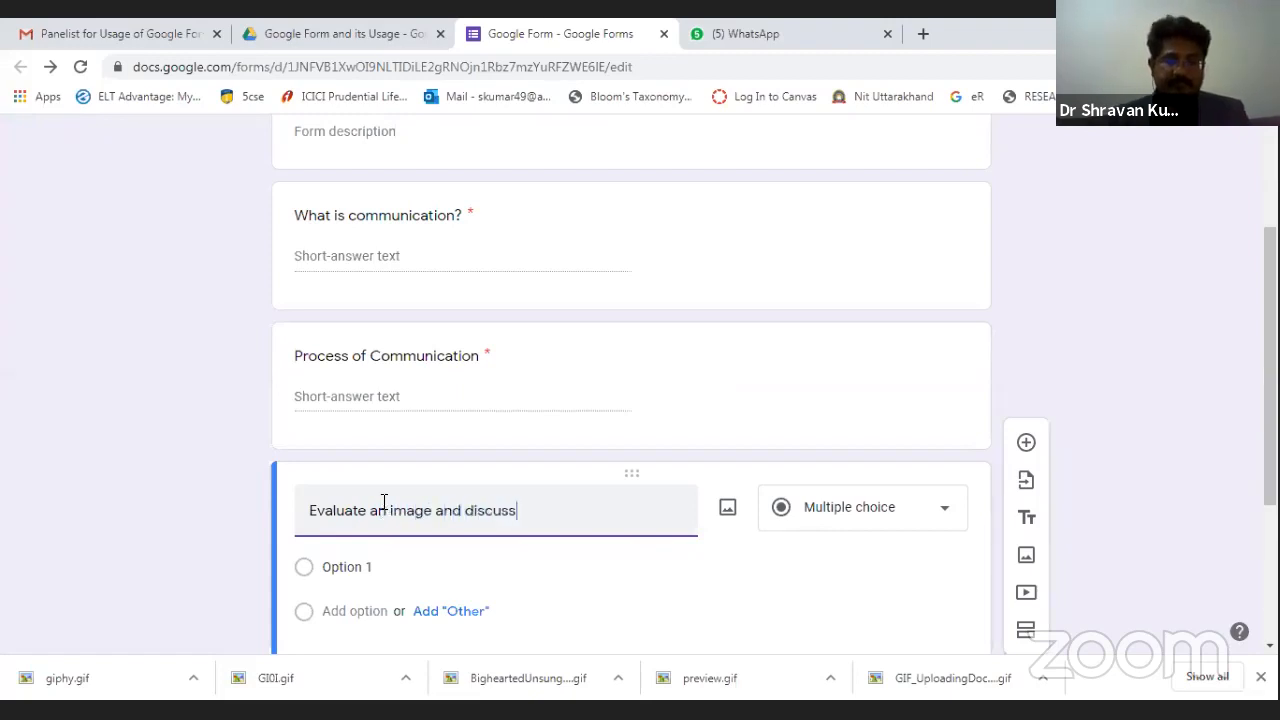
{"action": "scroll", "coordinate": [546, 540], "scroll_direction": "down", "scroll_amount": 1}
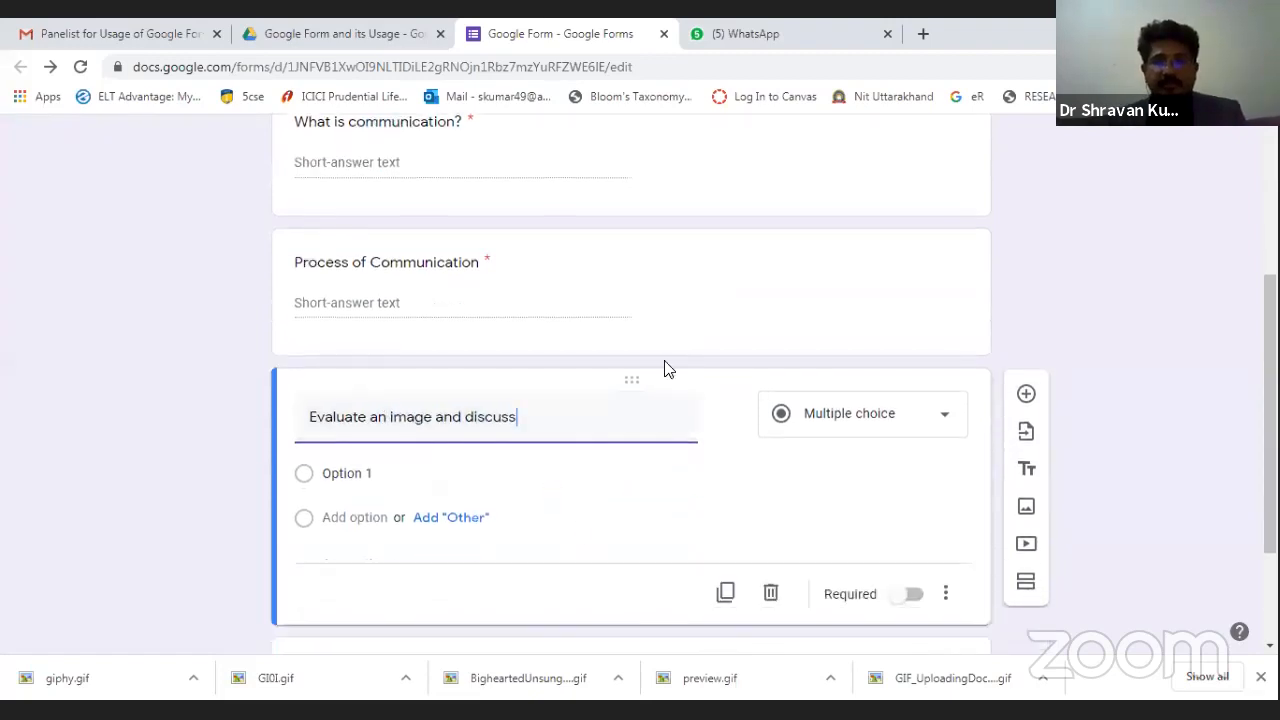
Upload the BigheartedUnsungDormouse-max-1mb GIF from the Desktop as an image item.
{"action": "left_click", "coordinate": [1028, 516]}
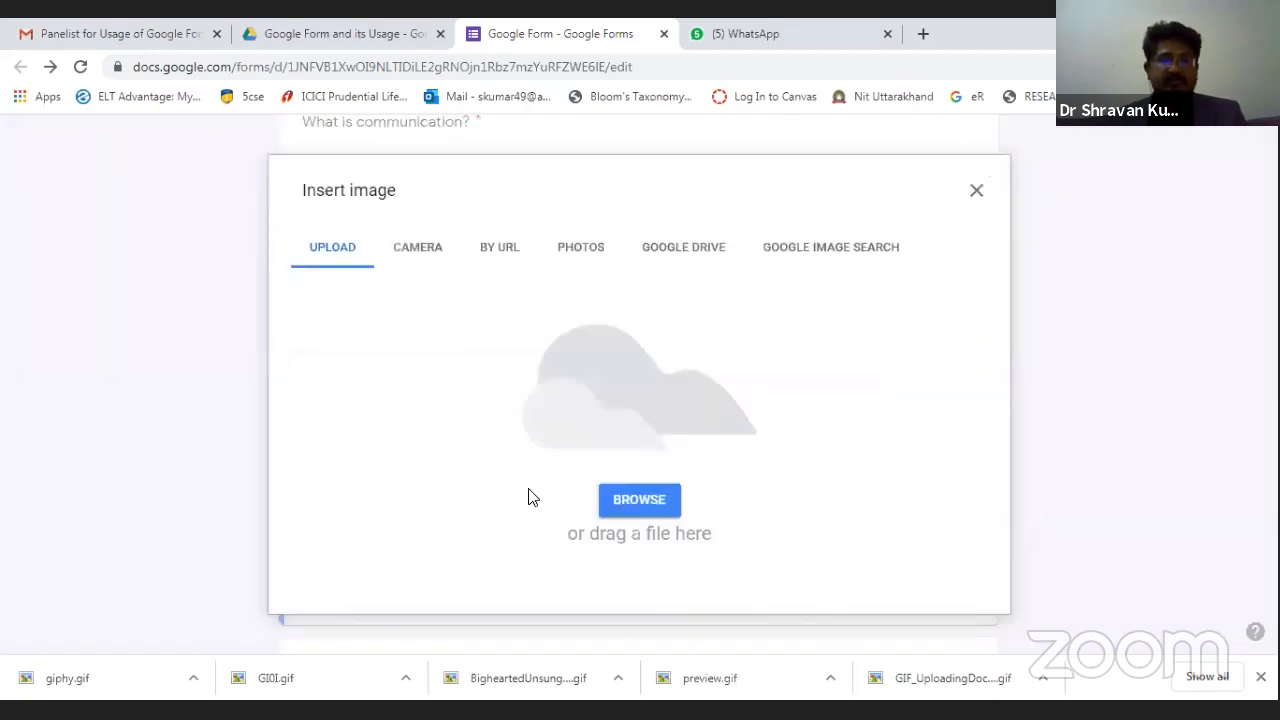
{"action": "left_click", "coordinate": [648, 506]}
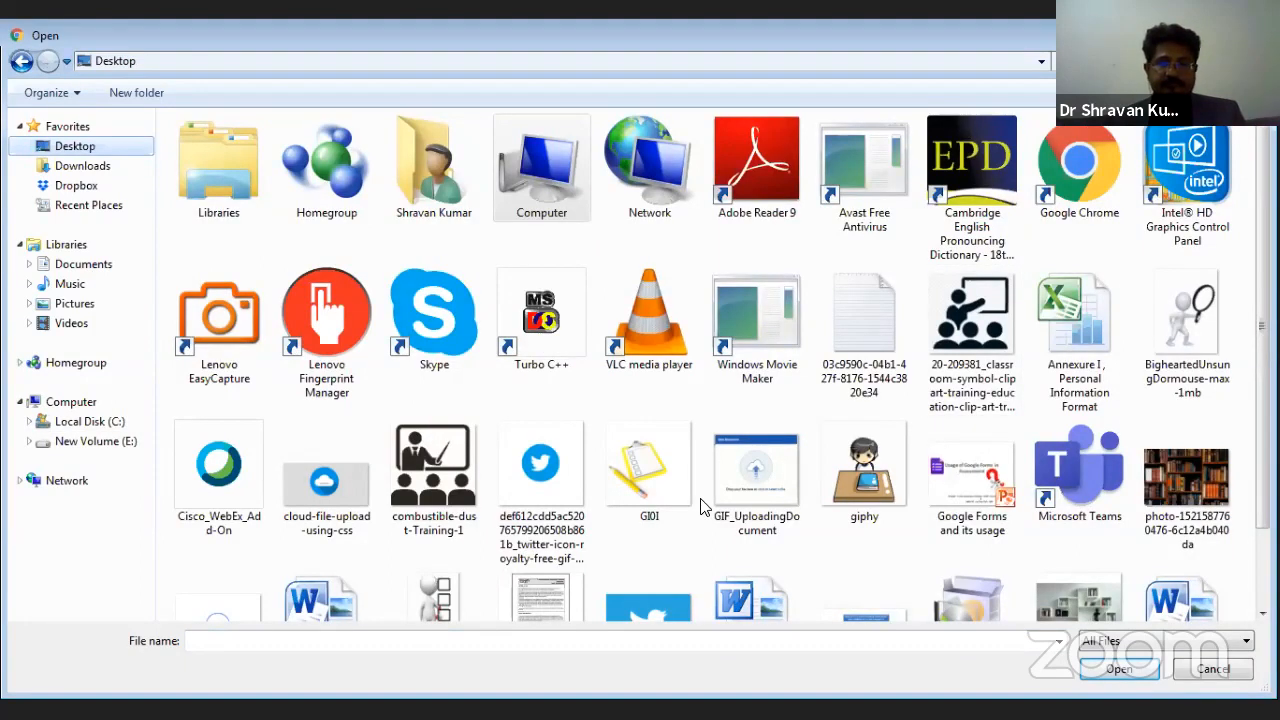
{"action": "left_click", "coordinate": [1183, 340]}
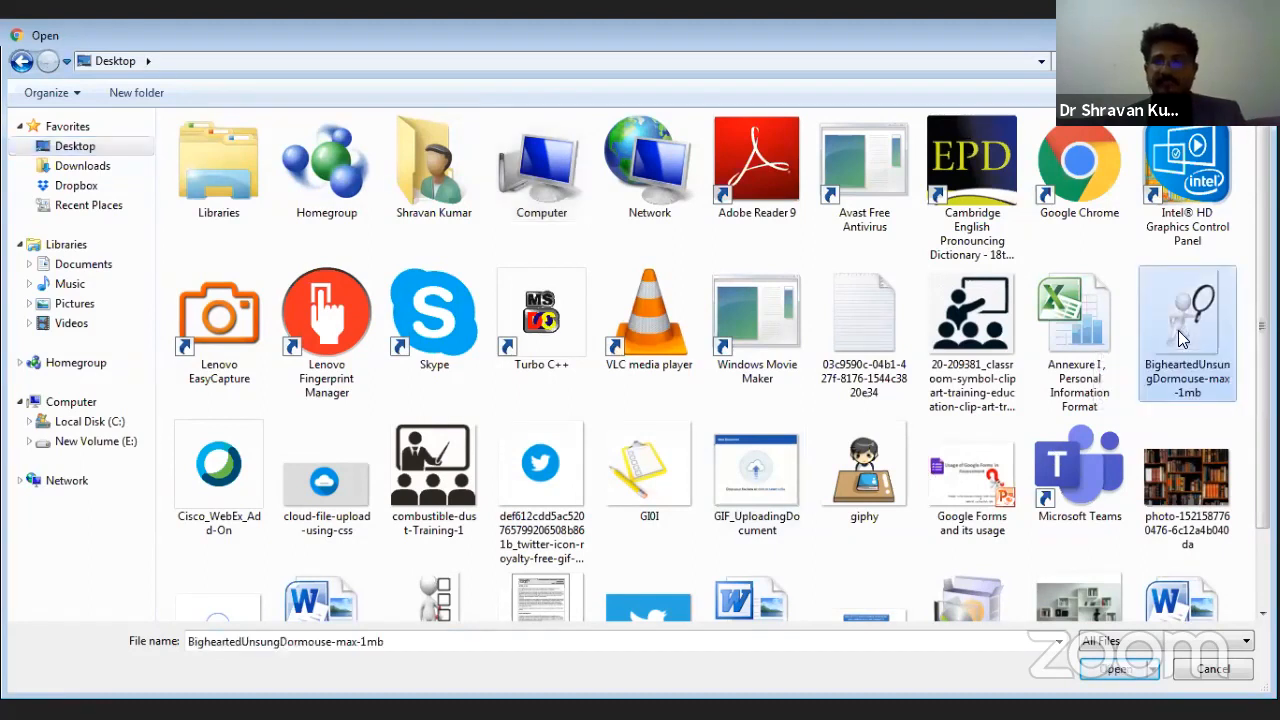
{"action": "left_click", "coordinate": [1110, 676]}
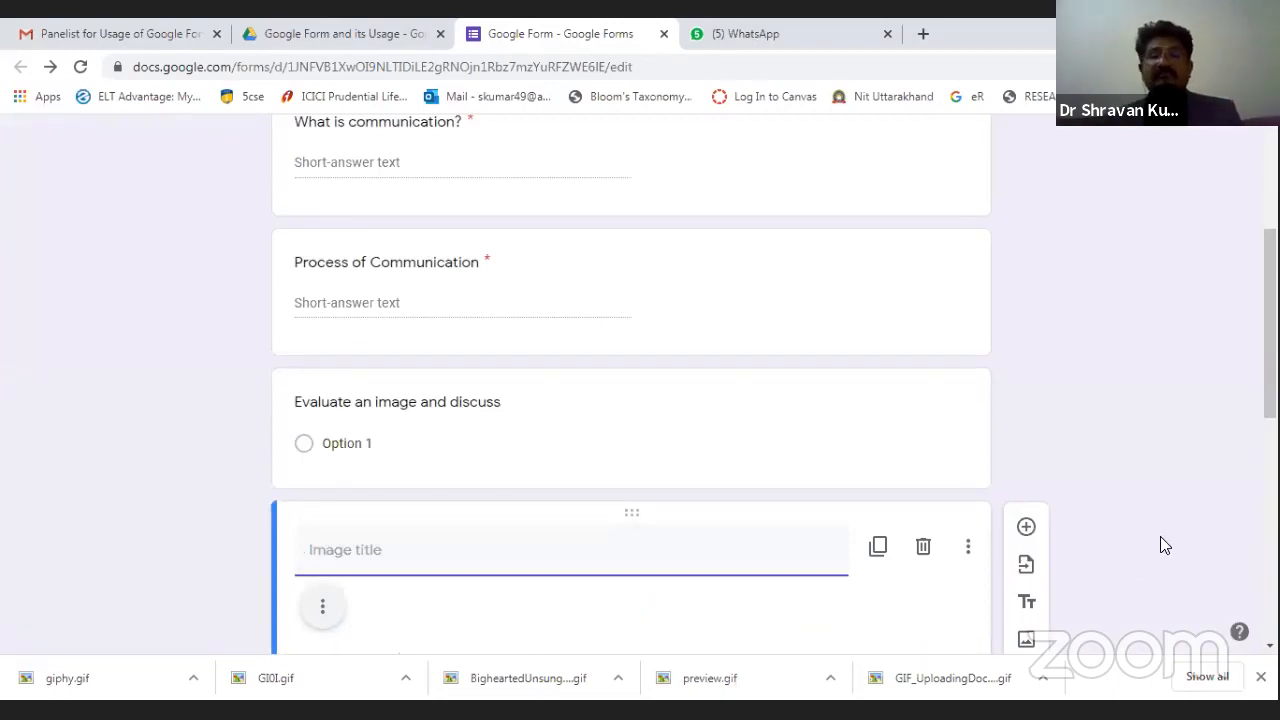
{"action": "scroll", "coordinate": [1160, 536], "scroll_direction": "down", "scroll_amount": 2}
{"action": "scroll", "coordinate": [726, 597], "scroll_direction": "down", "scroll_amount": 5}
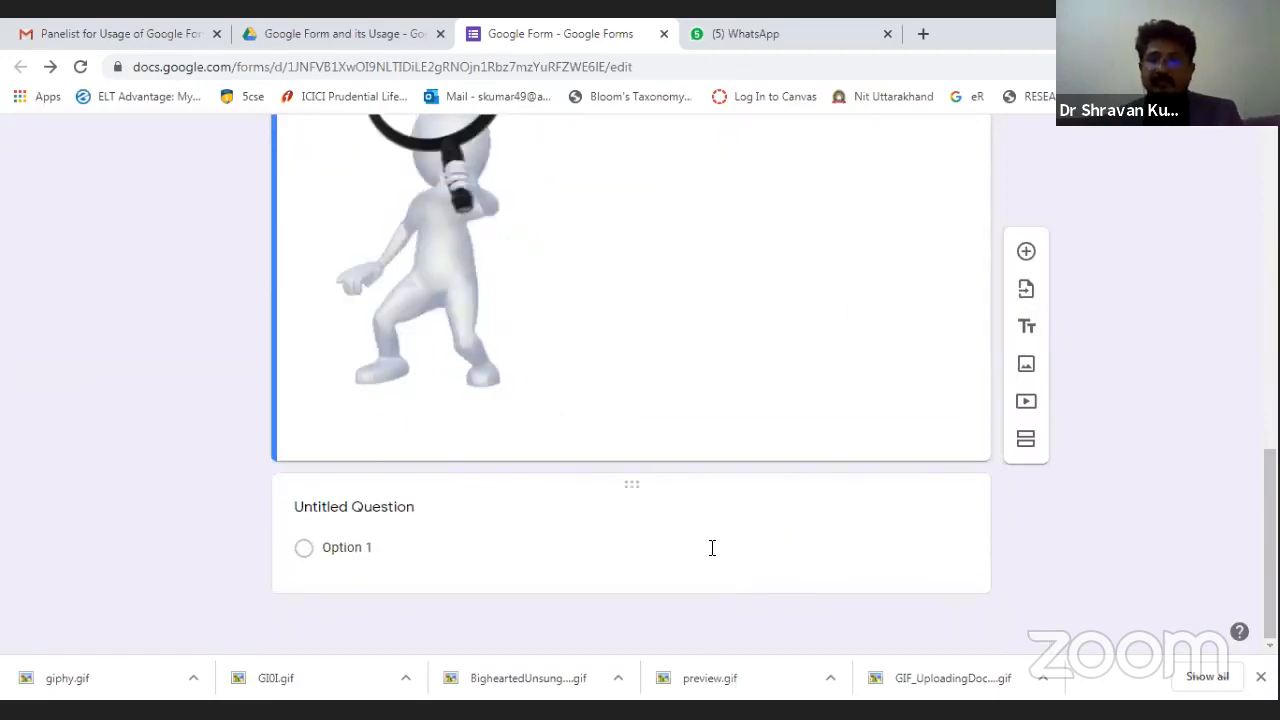
{"action": "scroll", "coordinate": [712, 548], "scroll_direction": "up", "scroll_amount": 3}
{"action": "scroll", "coordinate": [644, 483], "scroll_direction": "up", "scroll_amount": 2}
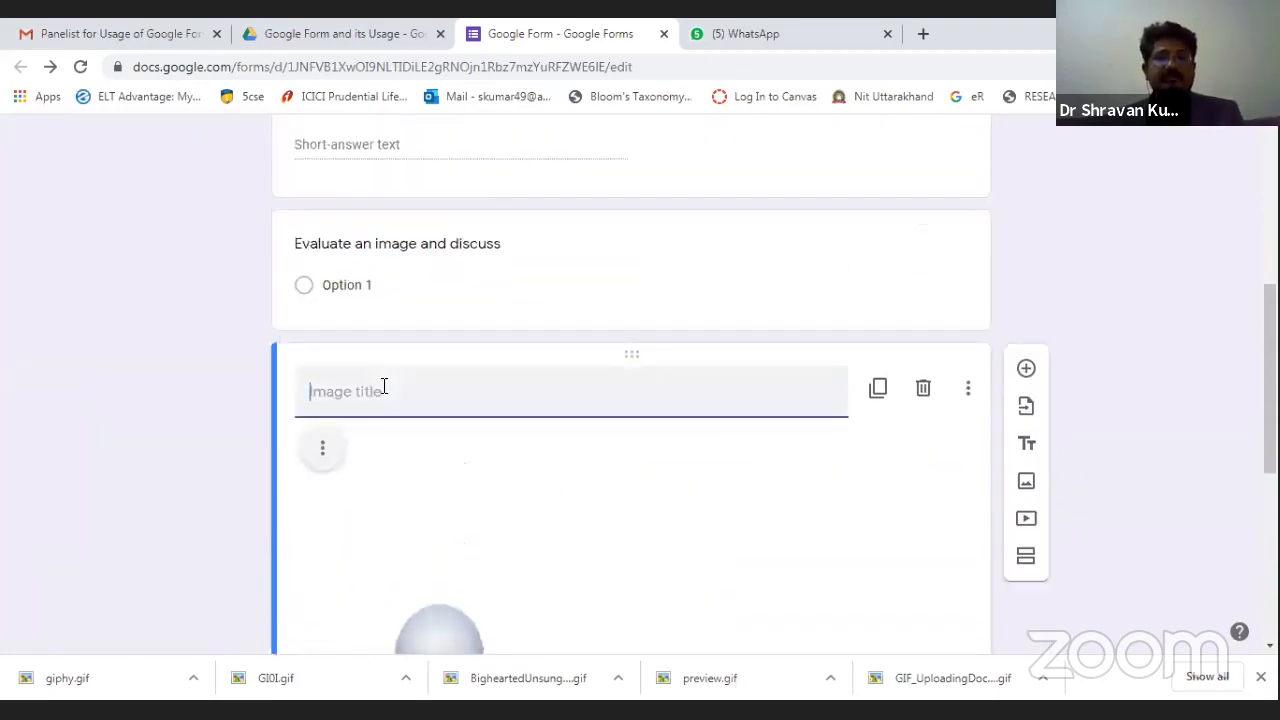
{"action": "scroll", "coordinate": [510, 529], "scroll_direction": "down", "scroll_amount": 5}
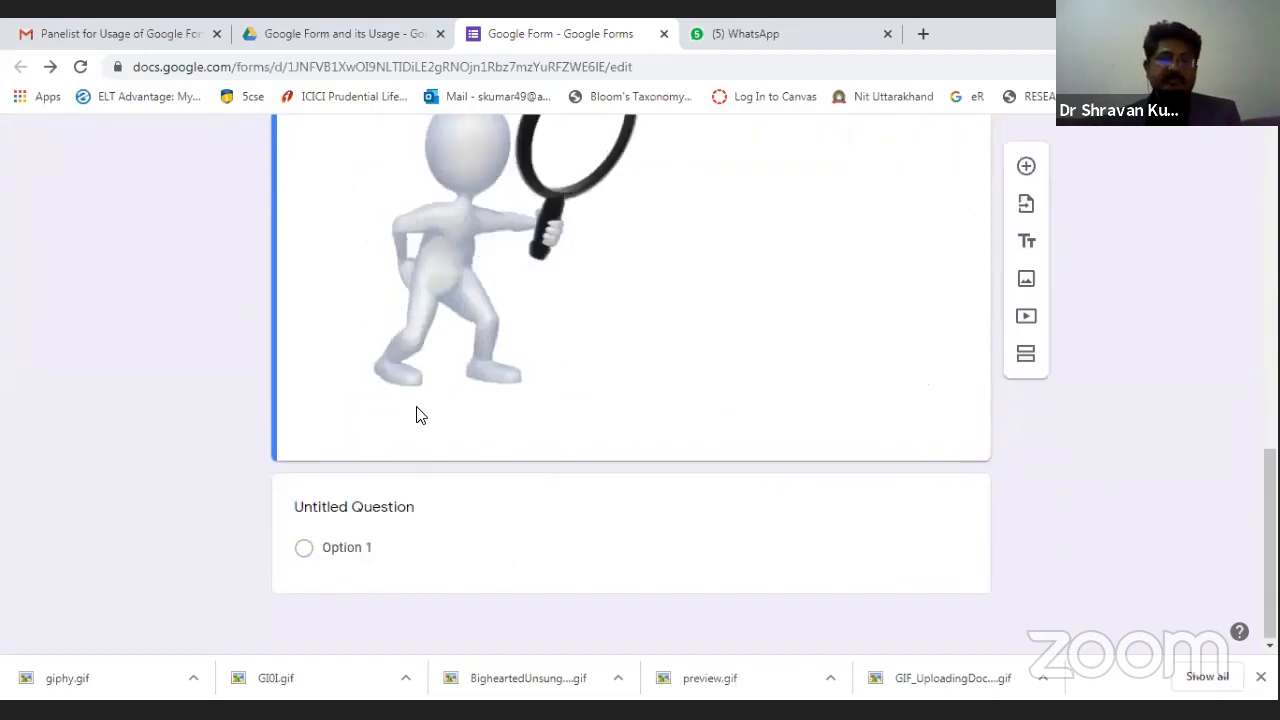
{"action": "scroll", "coordinate": [551, 409], "scroll_direction": "up", "scroll_amount": 7}
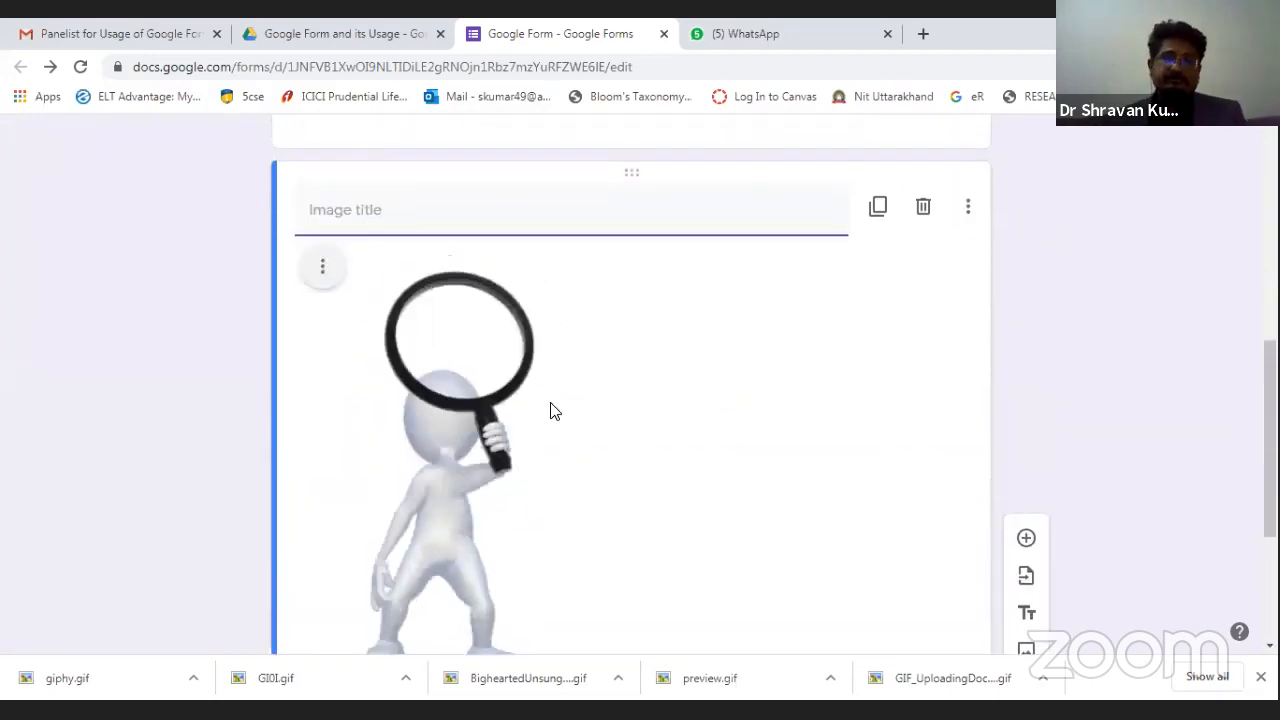
{"action": "scroll", "coordinate": [520, 520], "scroll_direction": "down", "scroll_amount": 7}
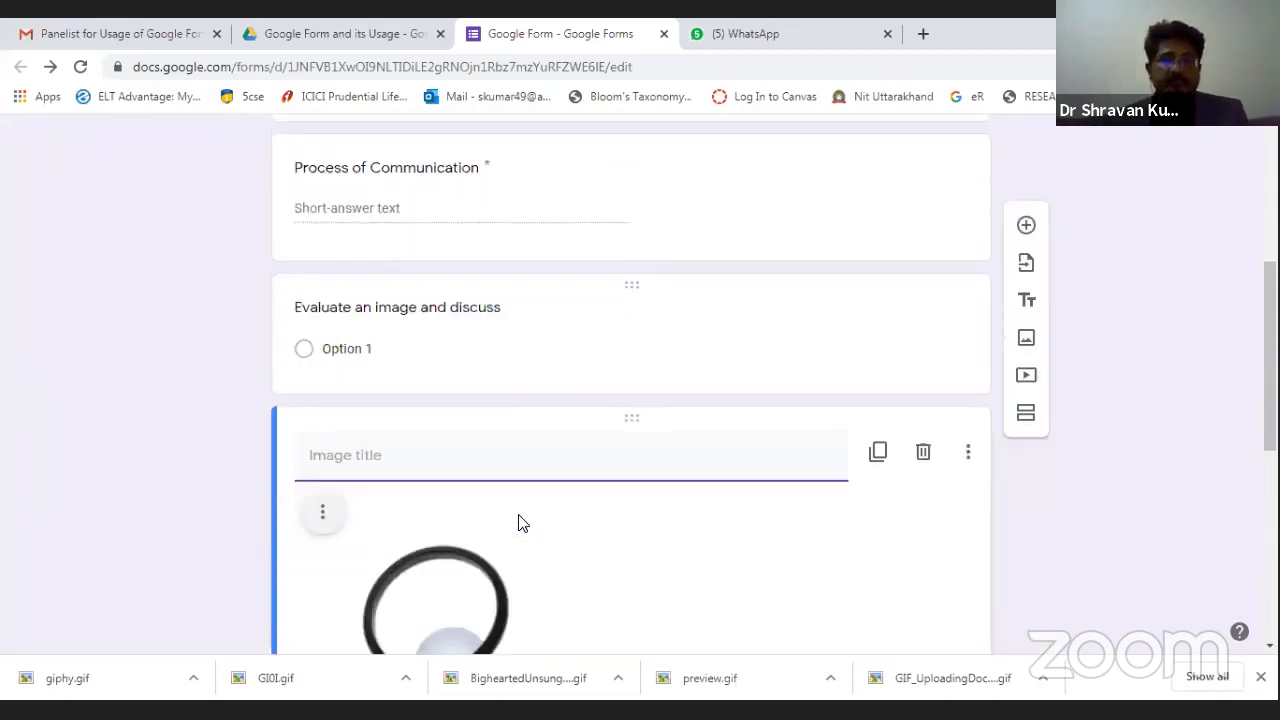
{"action": "scroll", "coordinate": [803, 543], "scroll_direction": "up", "scroll_amount": 10}
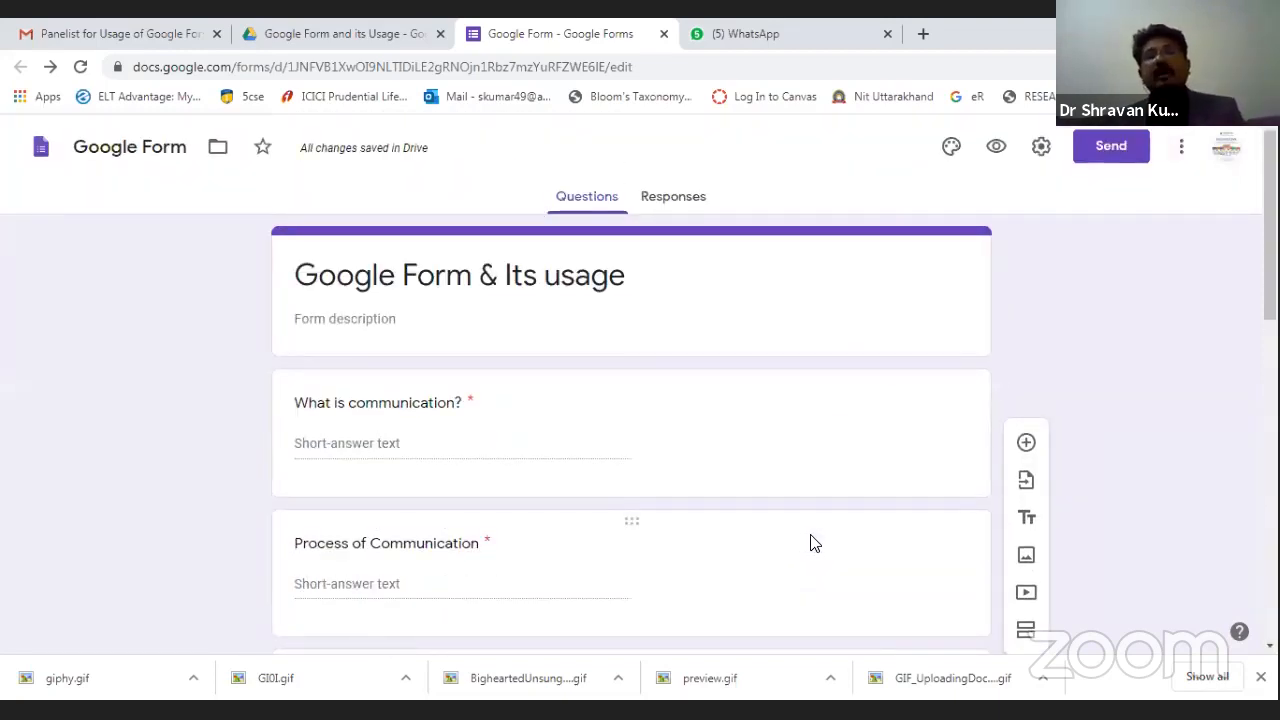
Preview the form in a new tab, scroll through it, then return to the editor.
{"action": "left_click", "coordinate": [997, 146]}
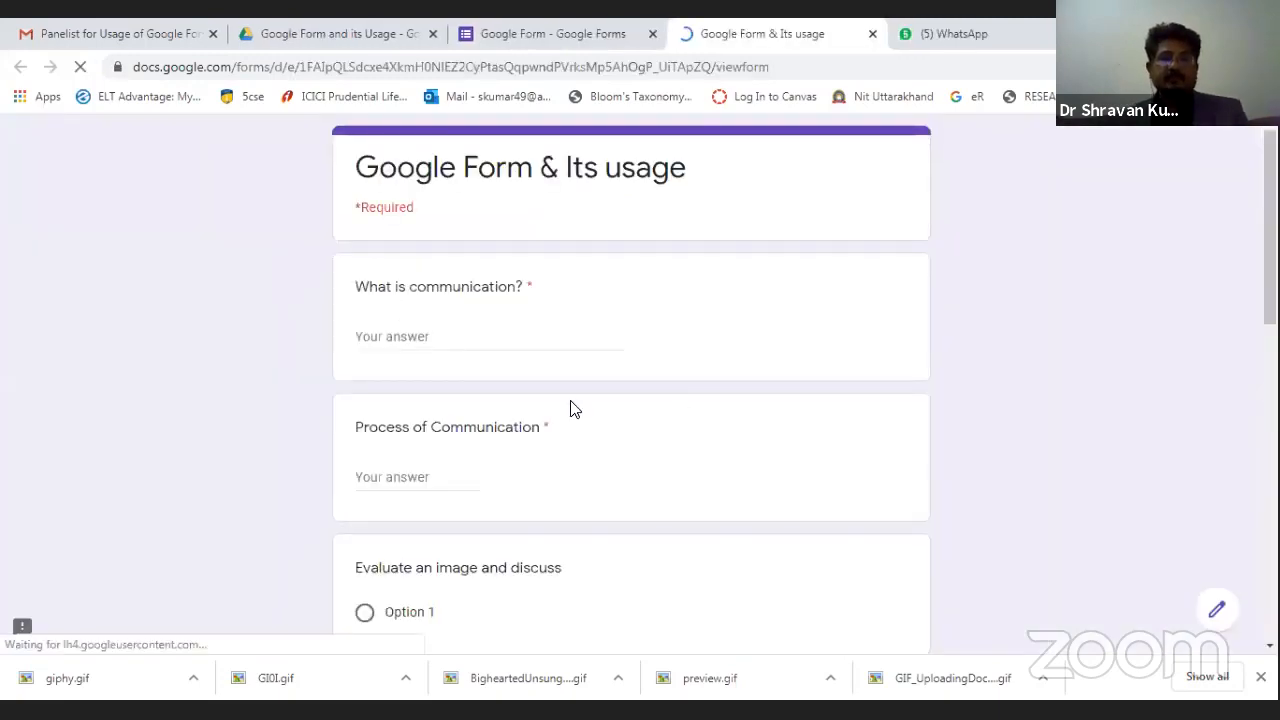
{"action": "scroll", "coordinate": [572, 407], "scroll_direction": "down", "scroll_amount": 2}
{"action": "scroll", "coordinate": [572, 407], "scroll_direction": "down", "scroll_amount": 7}
{"action": "scroll", "coordinate": [568, 407], "scroll_direction": "up", "scroll_amount": 6}
{"action": "scroll", "coordinate": [568, 407], "scroll_direction": "down", "scroll_amount": 5}
{"action": "scroll", "coordinate": [568, 407], "scroll_direction": "up", "scroll_amount": 8}
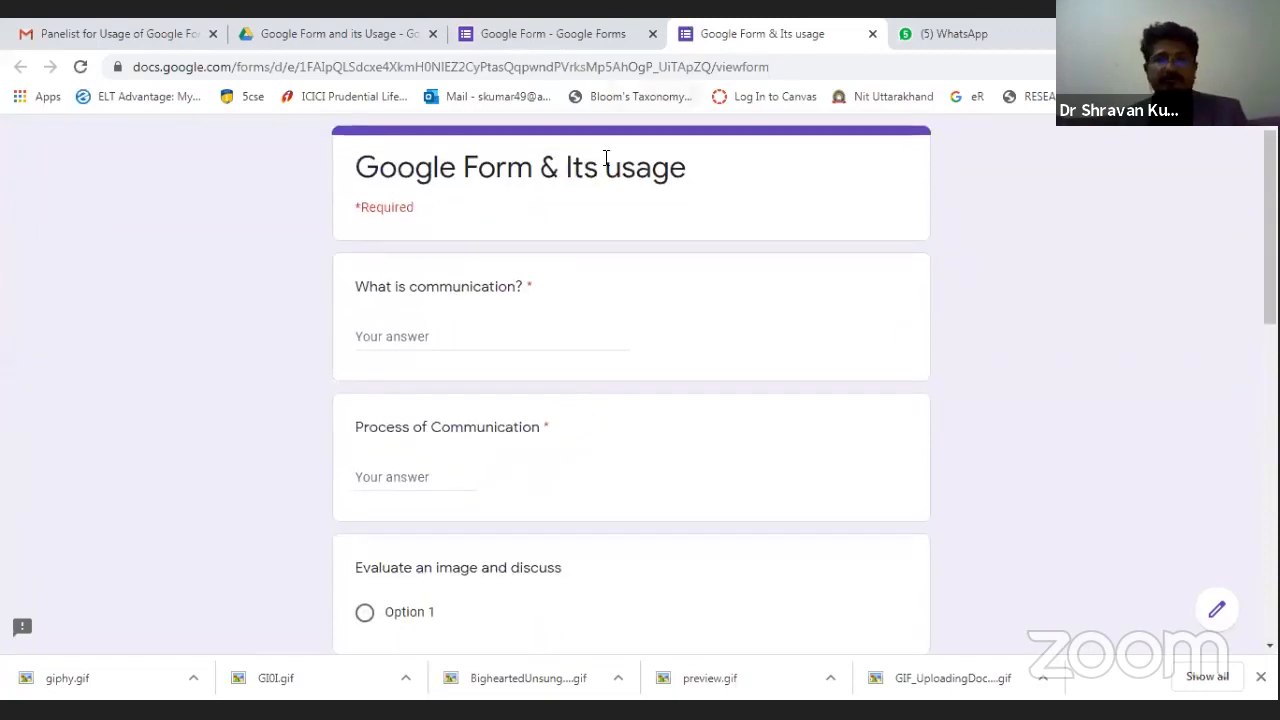
{"action": "key", "text": "ctrl+shift+Tab"}
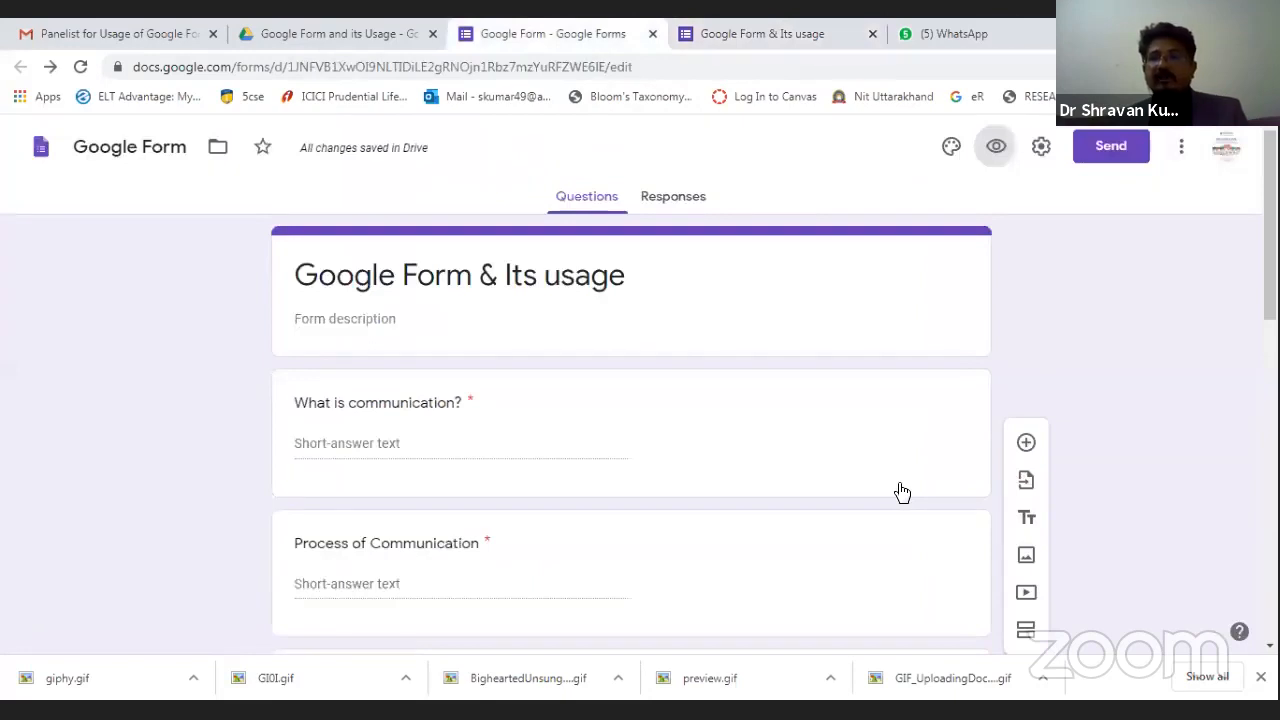
In Send form, leave Collect email addresses on and show the Link tab.
{"action": "left_click", "coordinate": [1101, 150]}
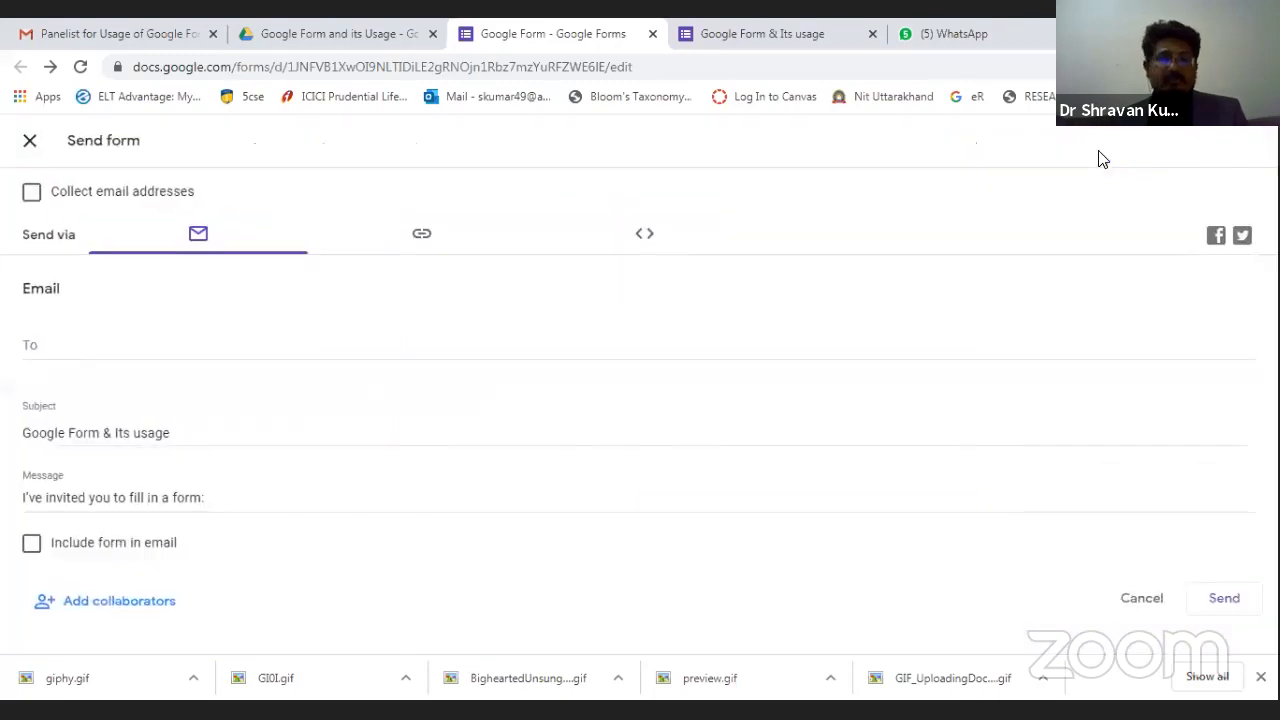
{"action": "left_click", "coordinate": [20, 201]}
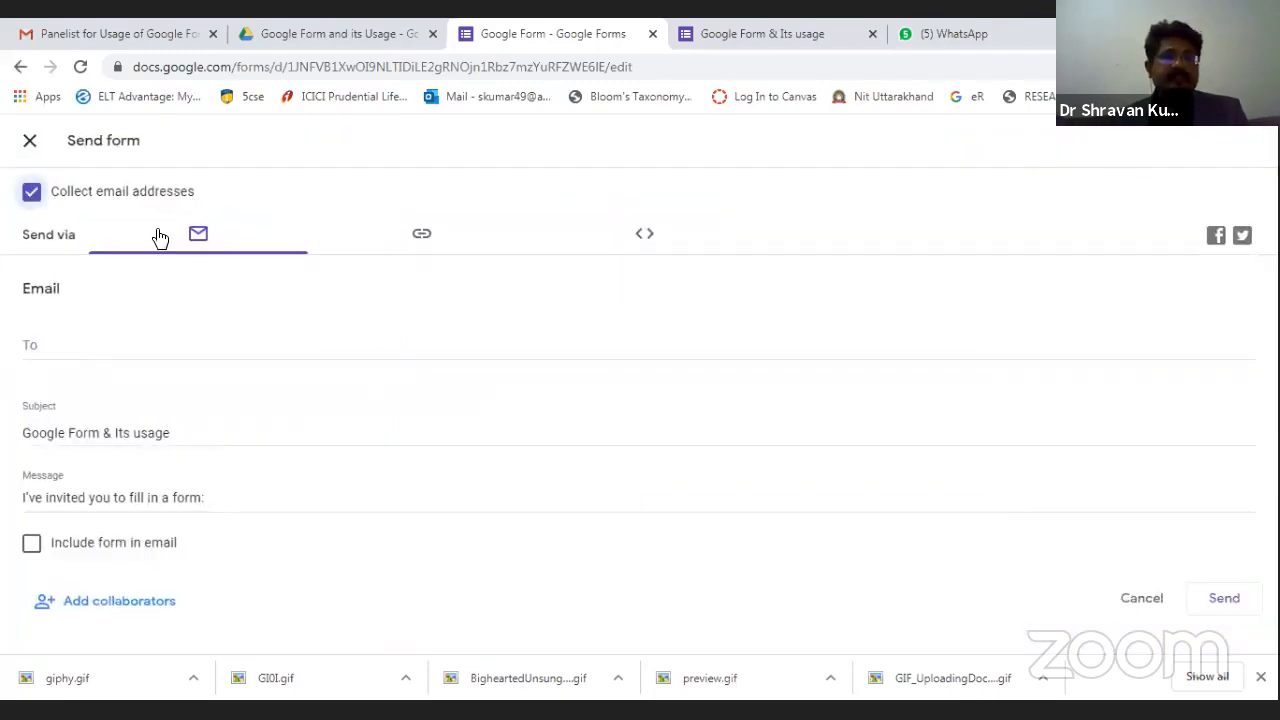
{"action": "left_click", "coordinate": [31, 200]}
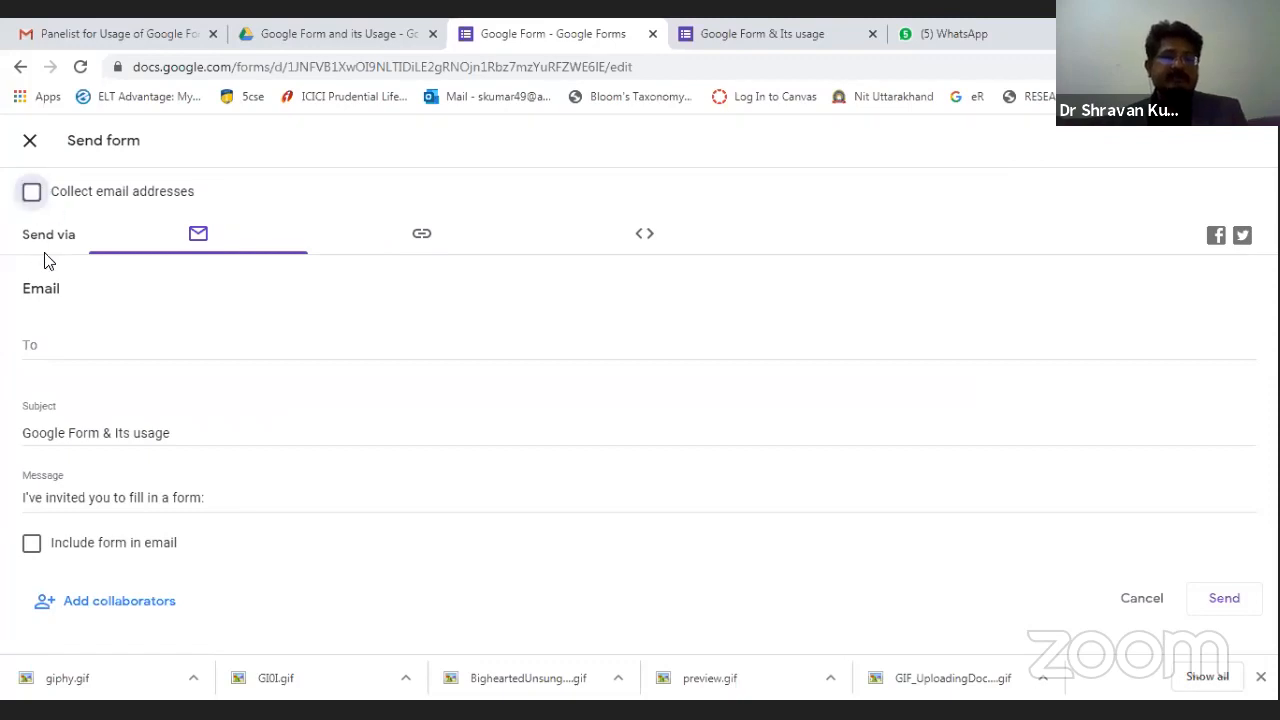
{"action": "left_click", "coordinate": [33, 205]}
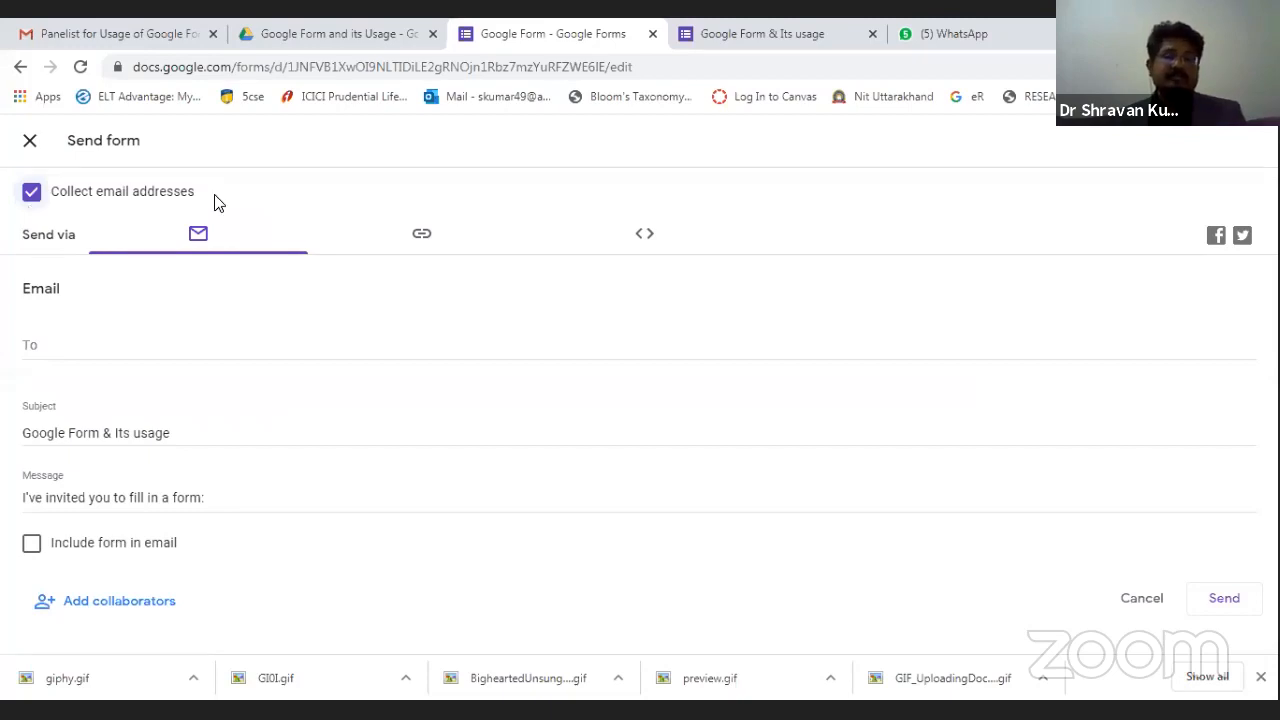
{"action": "left_click", "coordinate": [421, 240]}
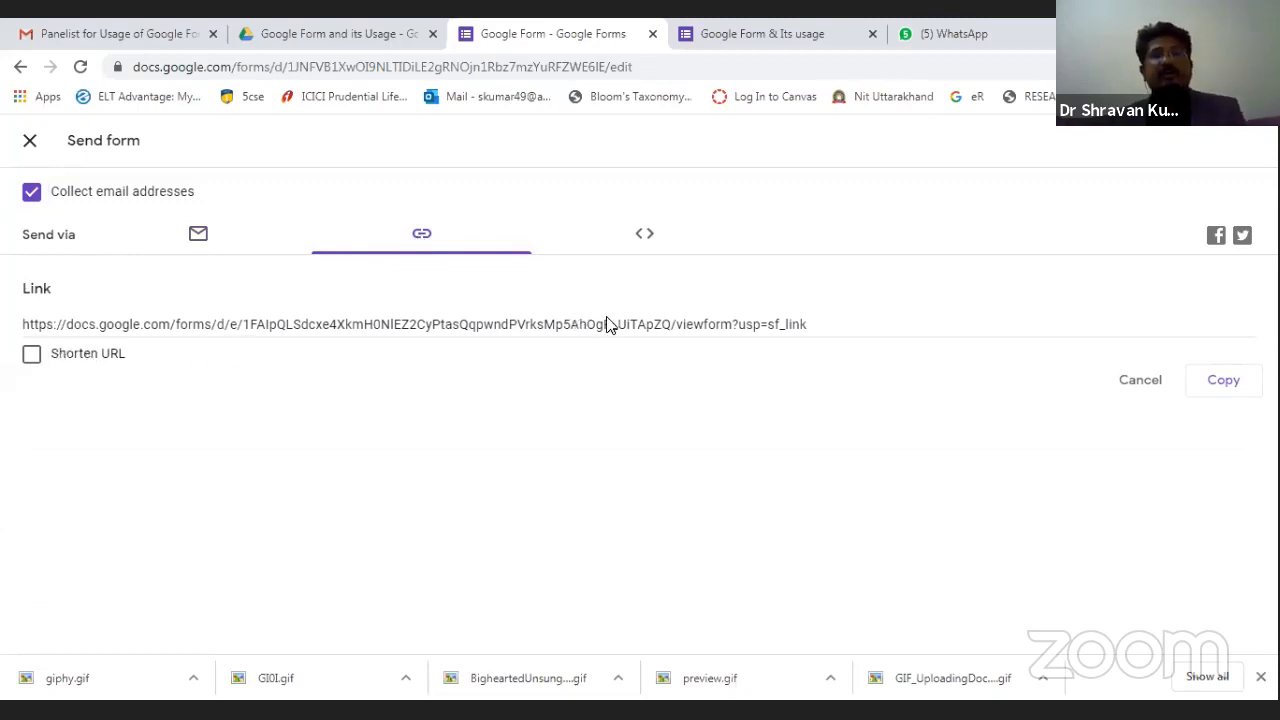
Shorten the share link to forms.gle, select it for copying, and close Send form.
{"action": "left_click", "coordinate": [33, 356]}
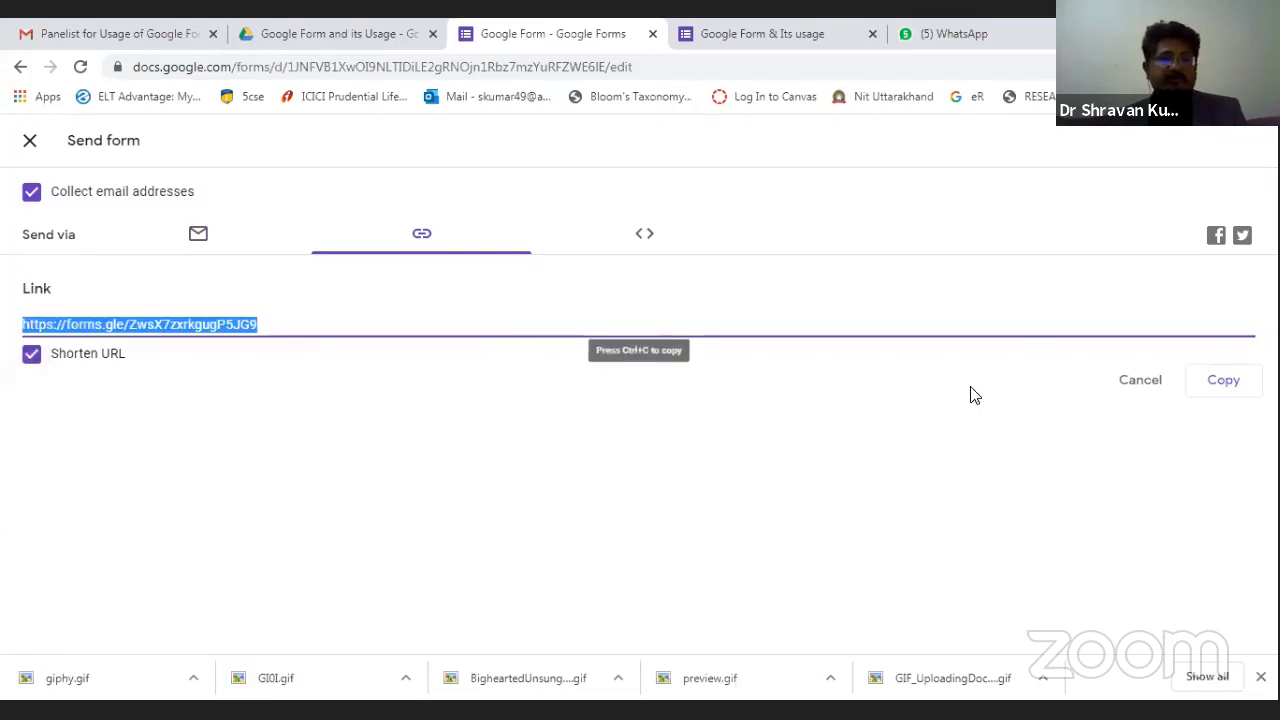
{"action": "left_click", "coordinate": [453, 429]}
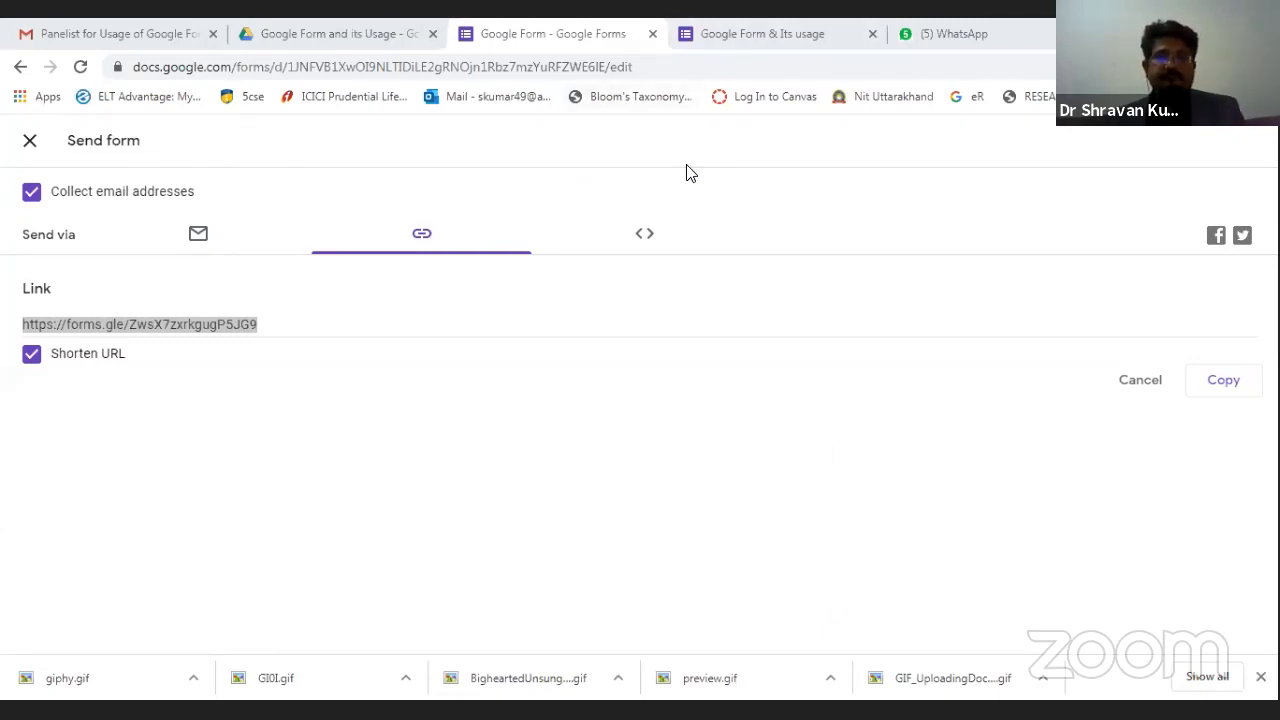
{"action": "left_click", "coordinate": [821, 186]}
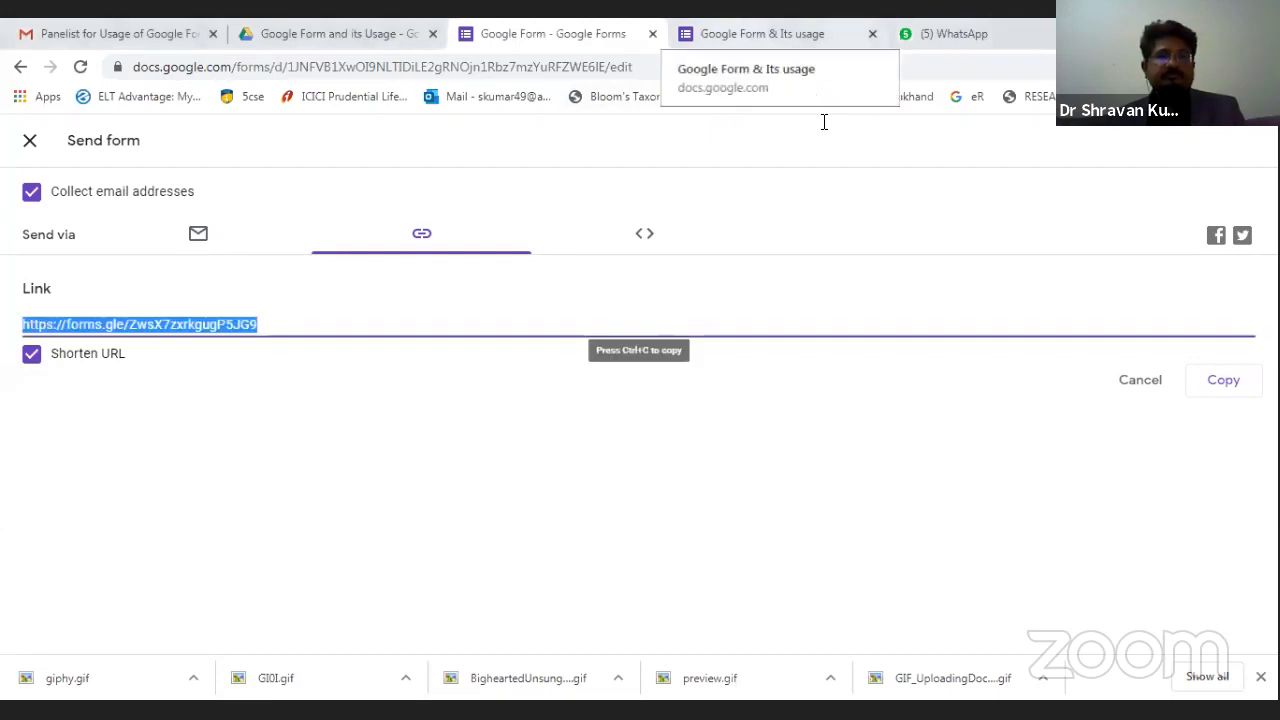
{"action": "left_click", "coordinate": [31, 141]}
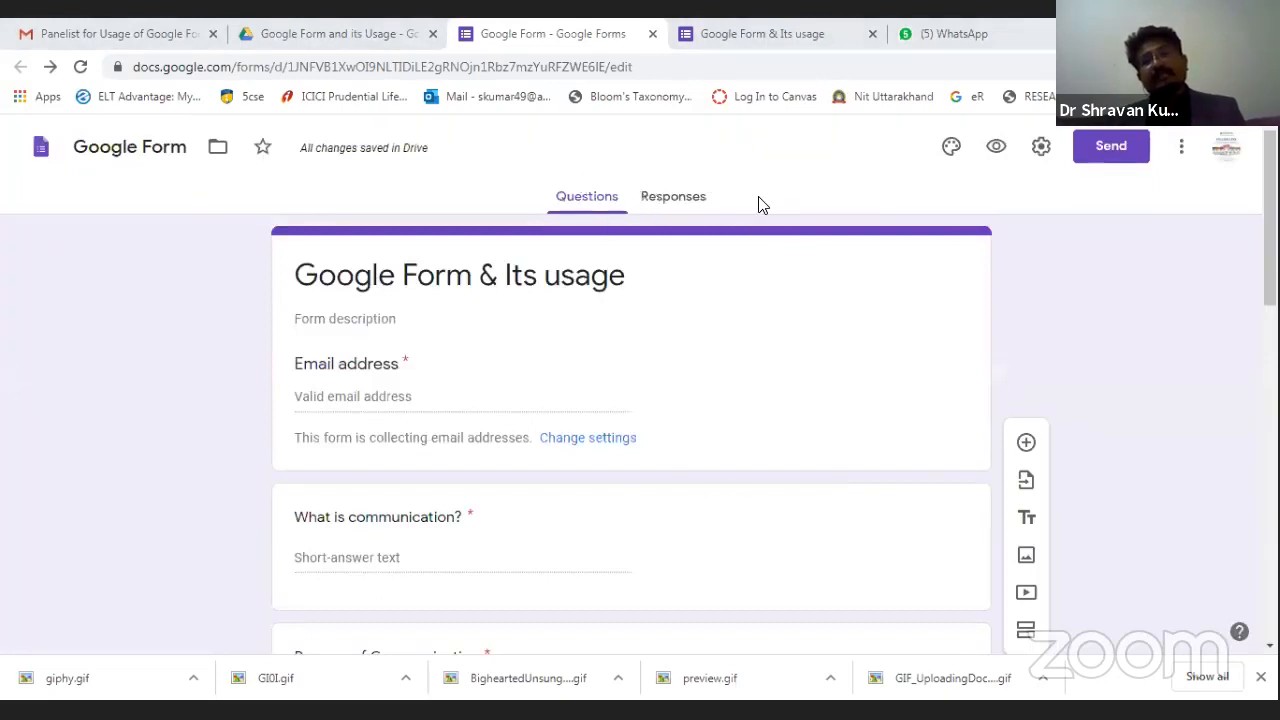
{"action": "left_click", "coordinate": [673, 200]}
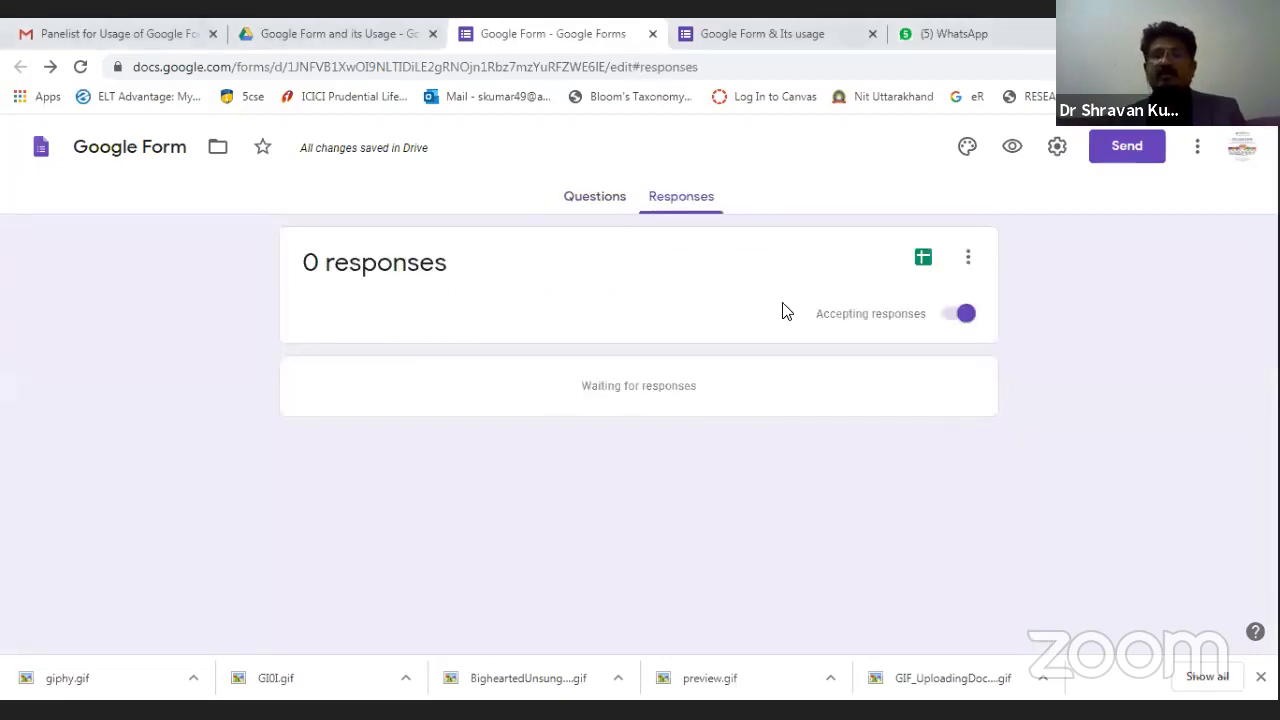
{"action": "left_click", "coordinate": [594, 207]}
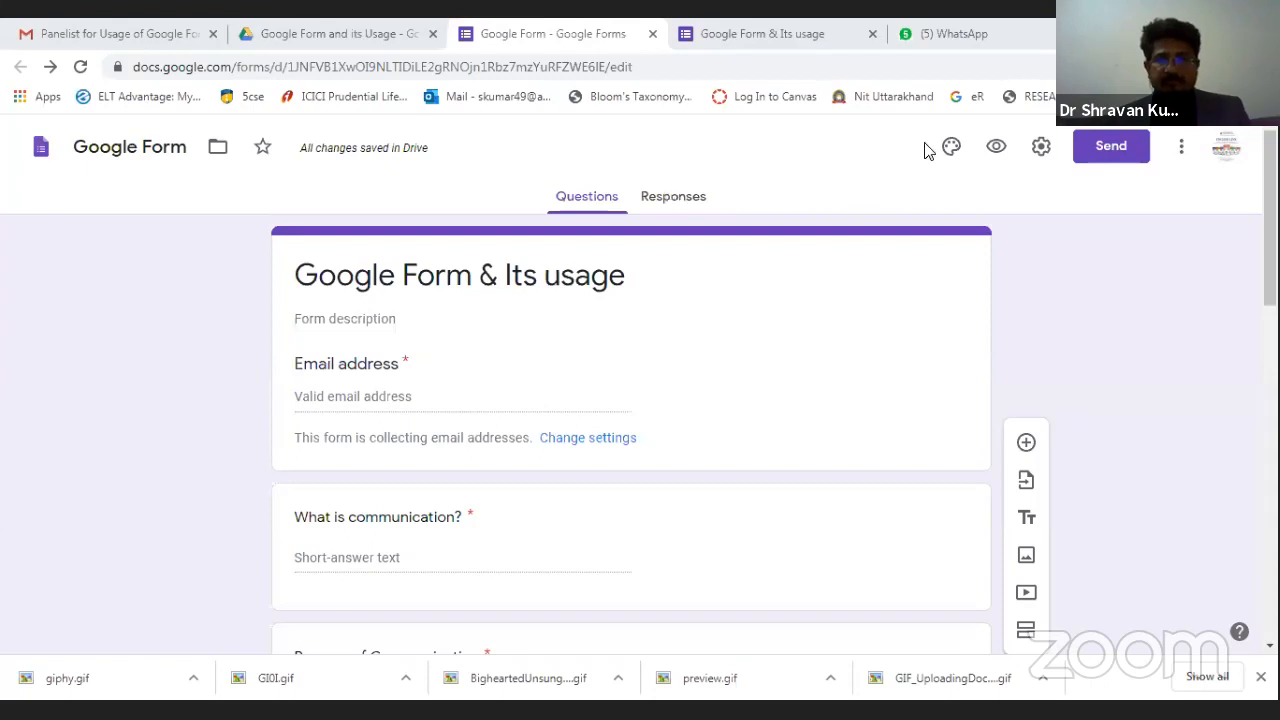
Preview the form and enter the respondent's e-mail address in Email address.
{"action": "left_click", "coordinate": [996, 148]}
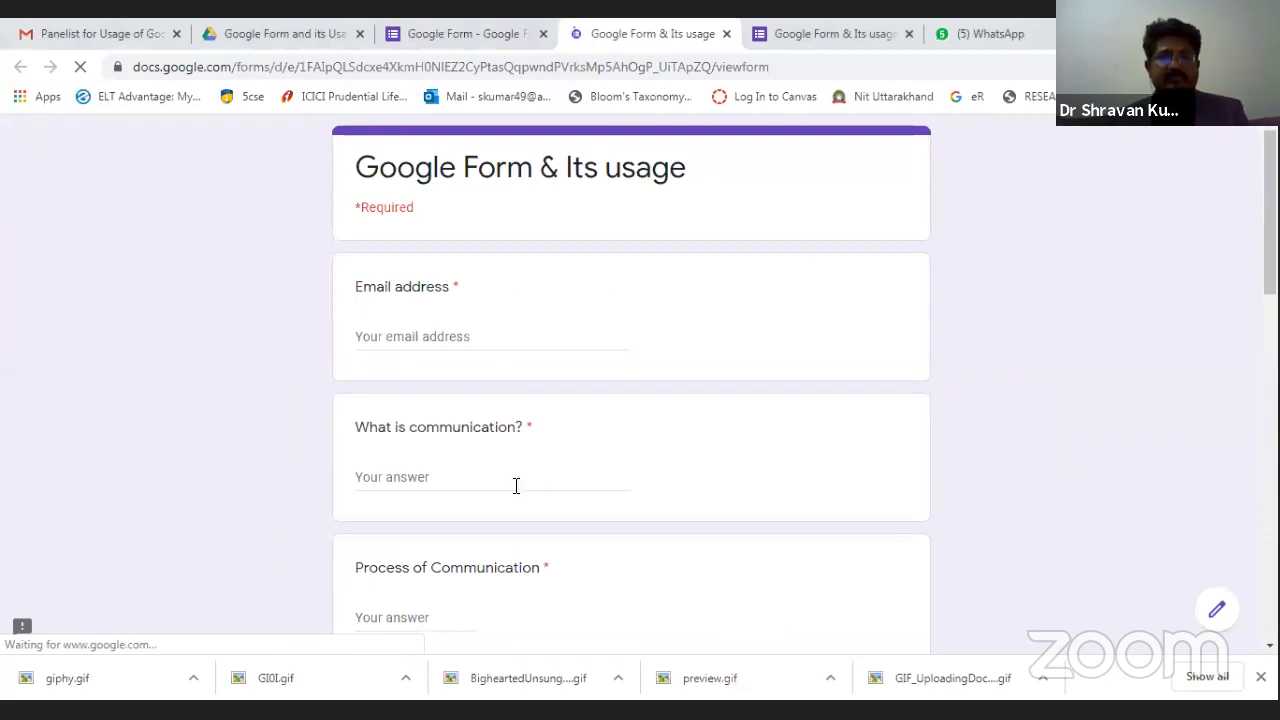
{"action": "left_click", "coordinate": [416, 336]}
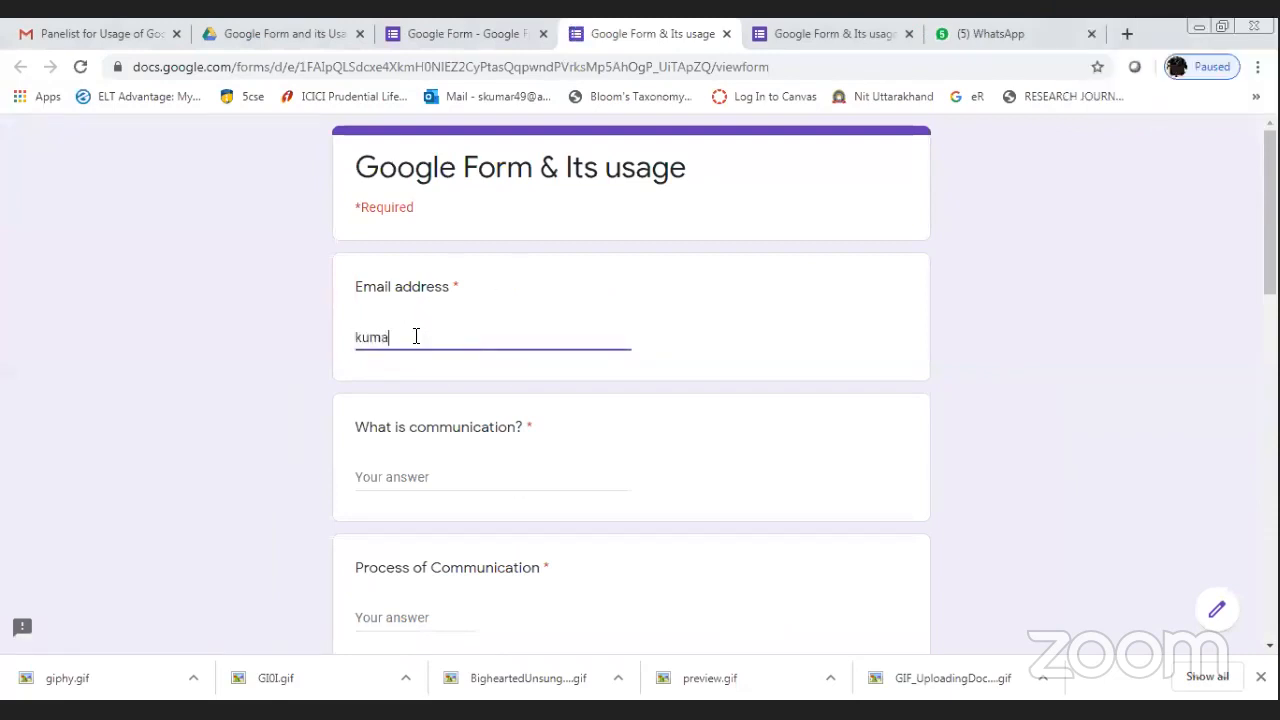
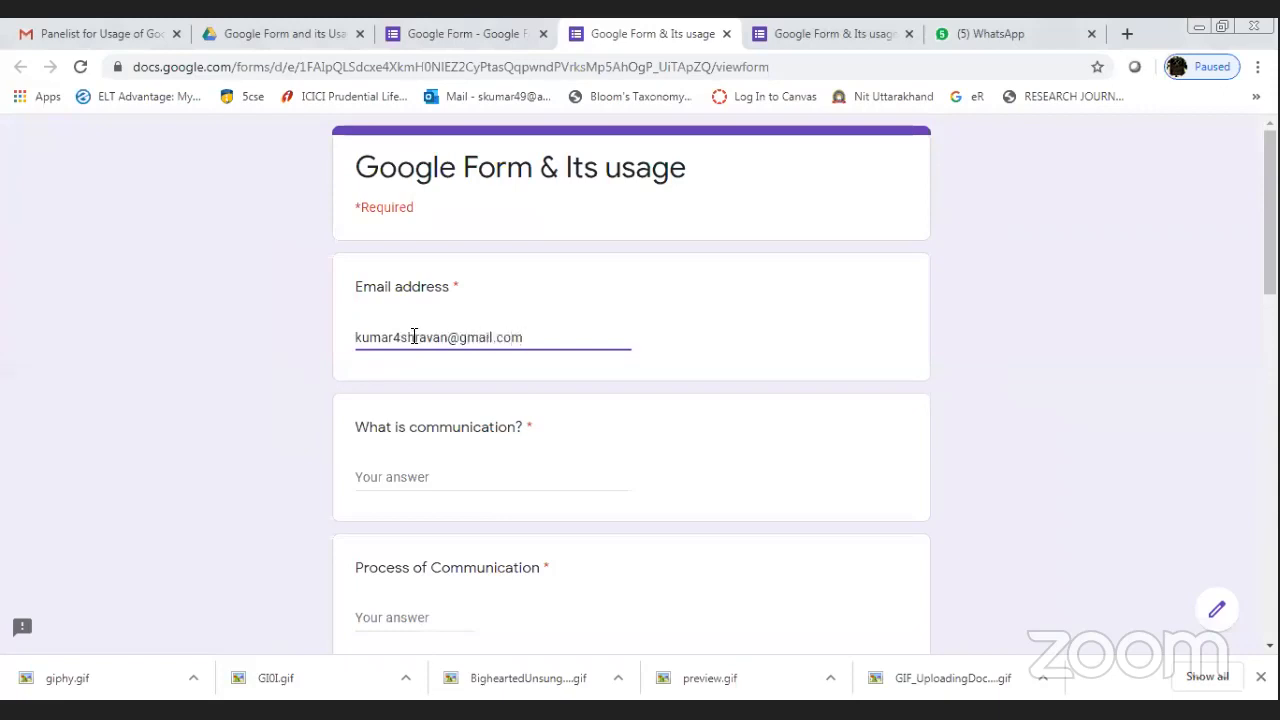
Answer 'What is communication?' with 'It is a two way process. We exchange and share information and ideas.'.
{"action": "left_click", "coordinate": [477, 497]}
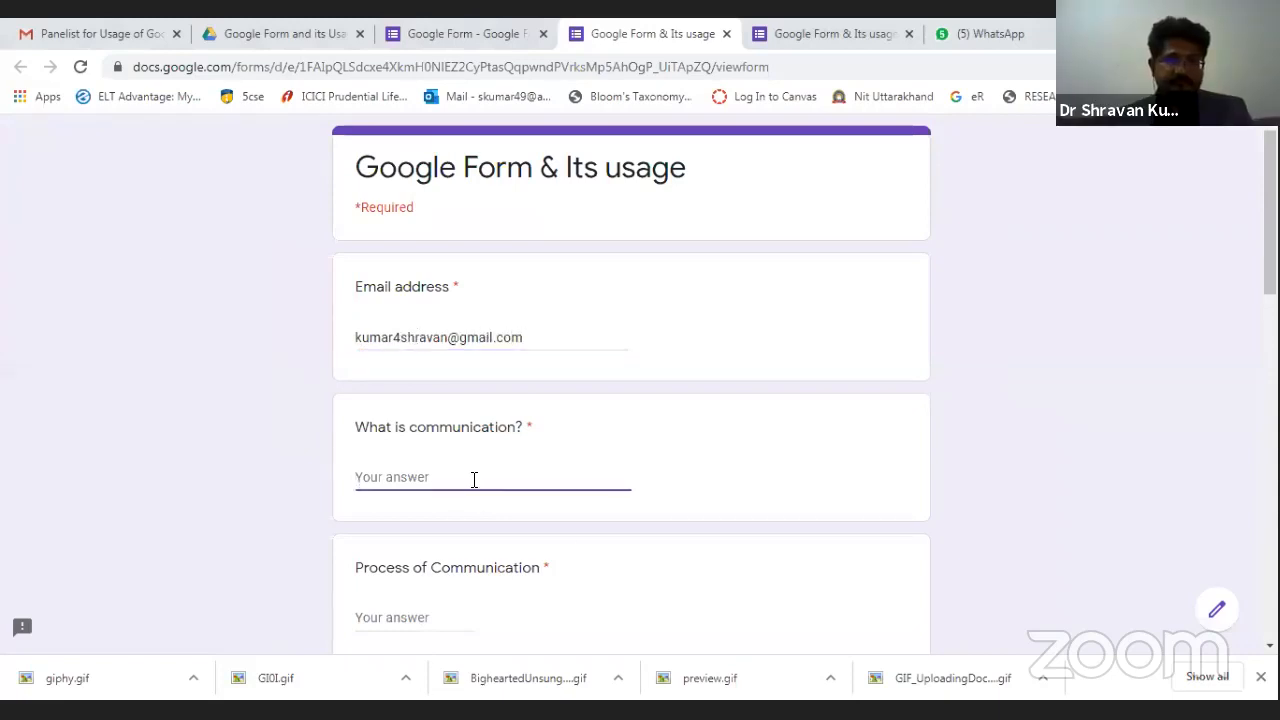
{"action": "type", "text": "I"}
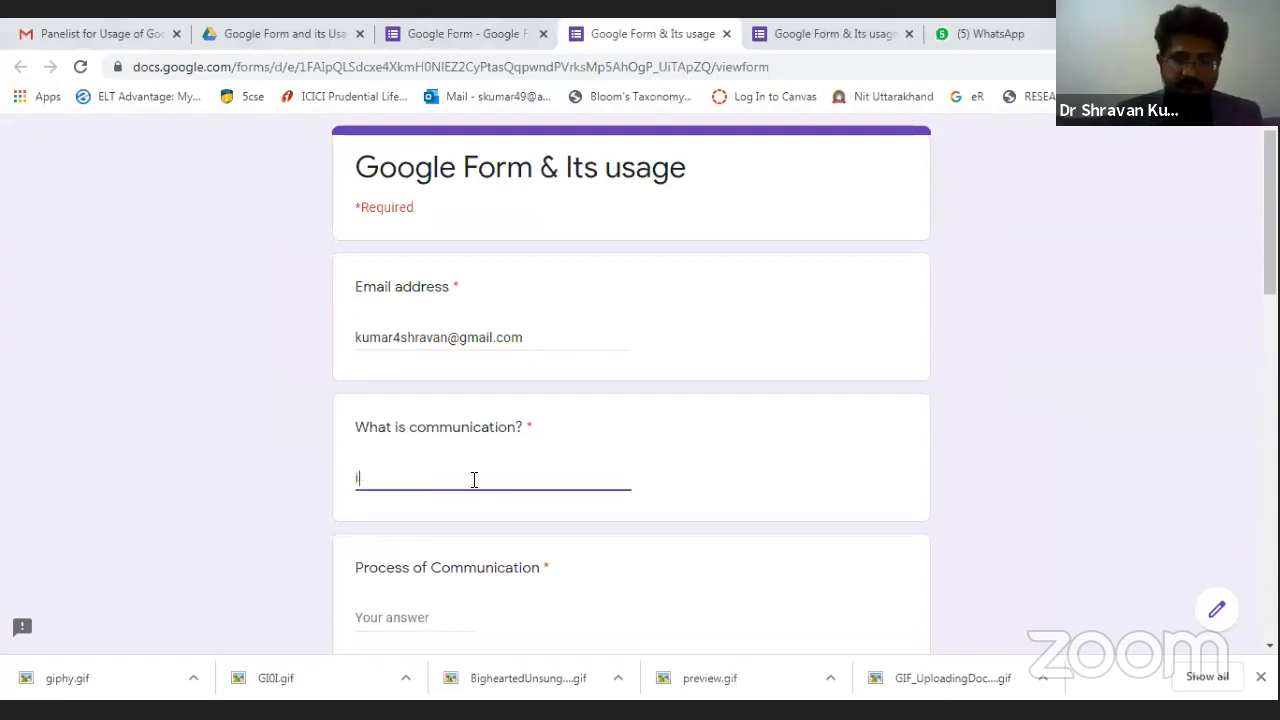
{"action": "type", "text": "t is a "}
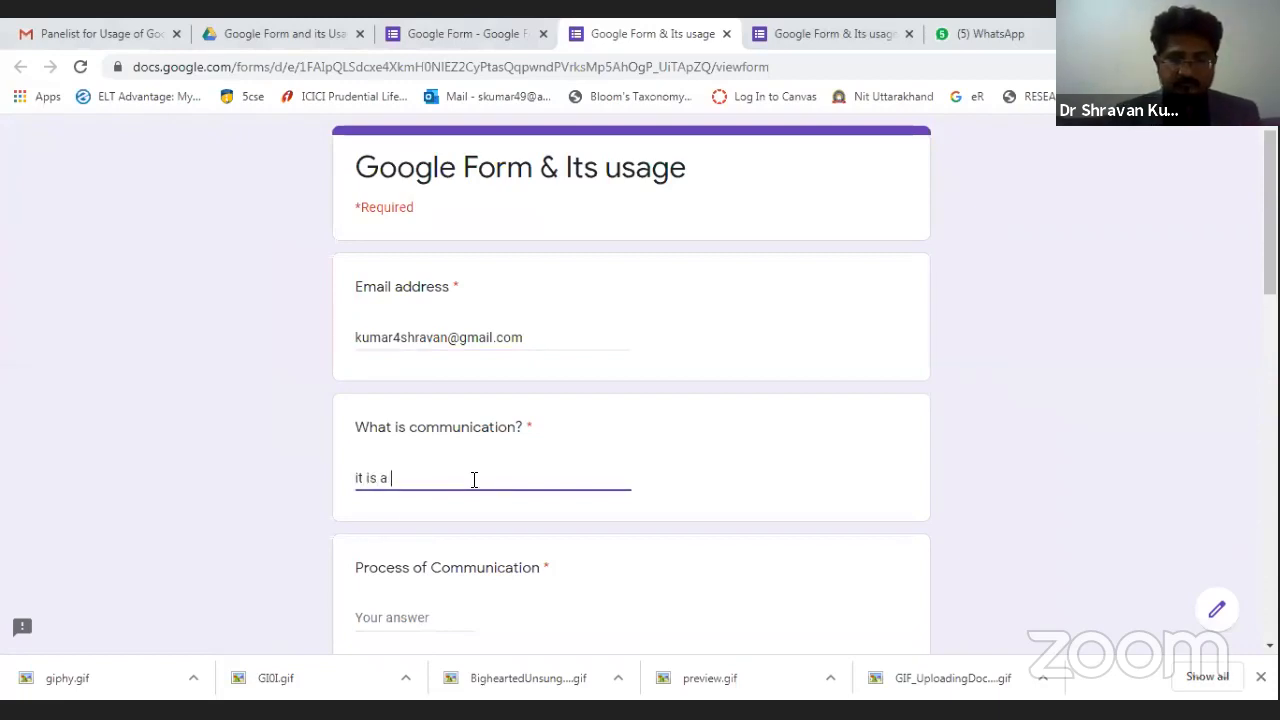
{"action": "type", "text": "two process"}
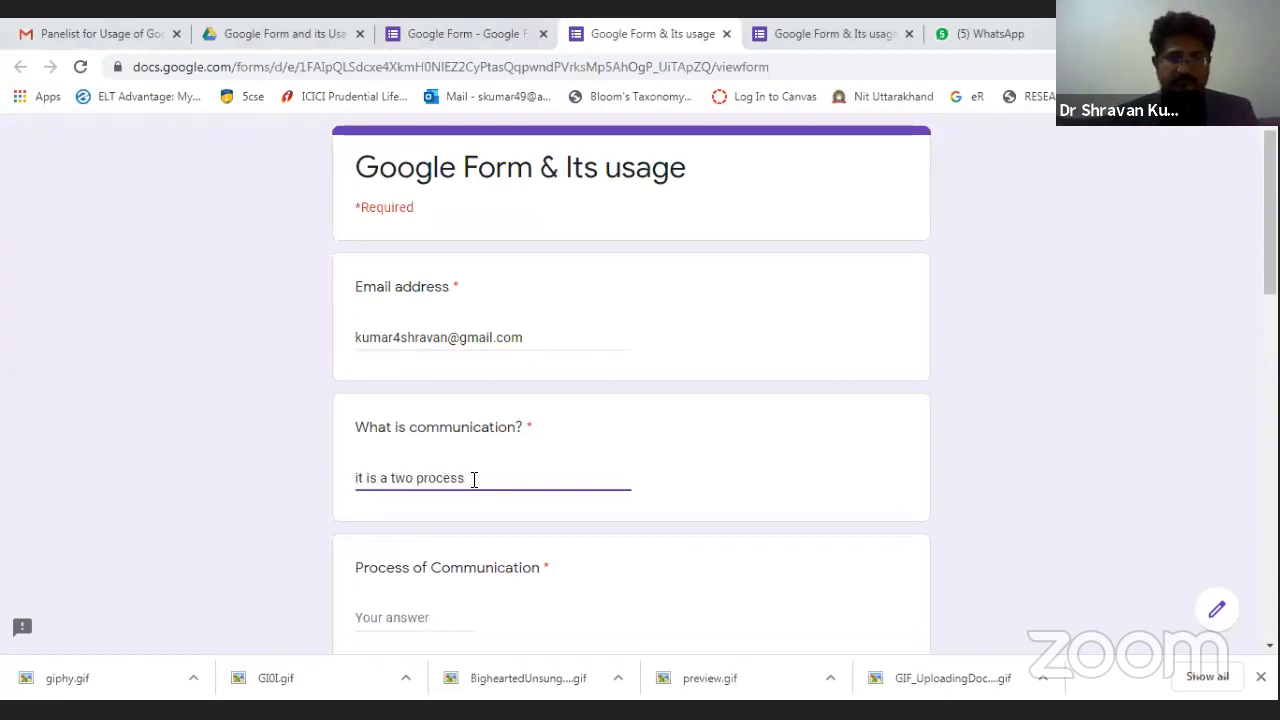
{"action": "key", "text": "BackSpace"}
{"action": "key", "text": "BackSpace"}
{"action": "key", "text": "BackSpace"}
{"action": "key", "text": "BackSpace"}
{"action": "key", "text": "BackSpace"}
{"action": "key", "text": "BackSpace"}
{"action": "key", "text": "BackSpace"}
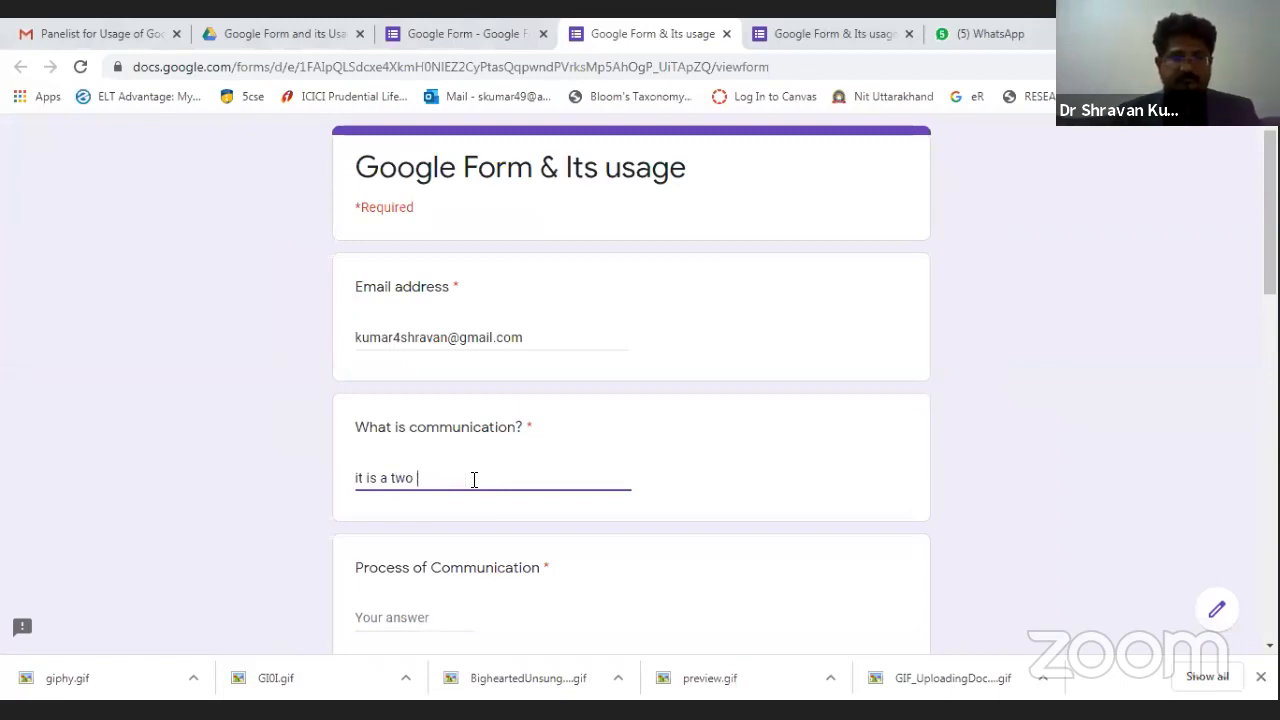
{"action": "type", "text": "way proce"}
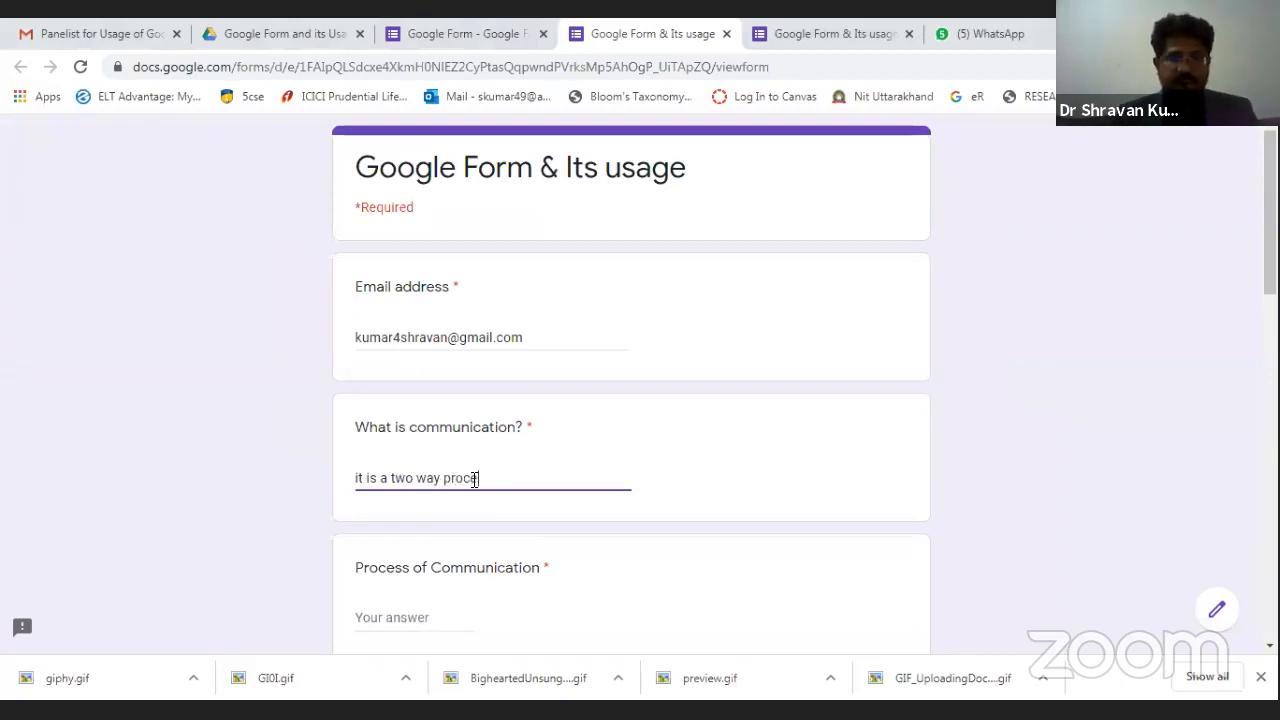
{"action": "type", "text": "ss ."}
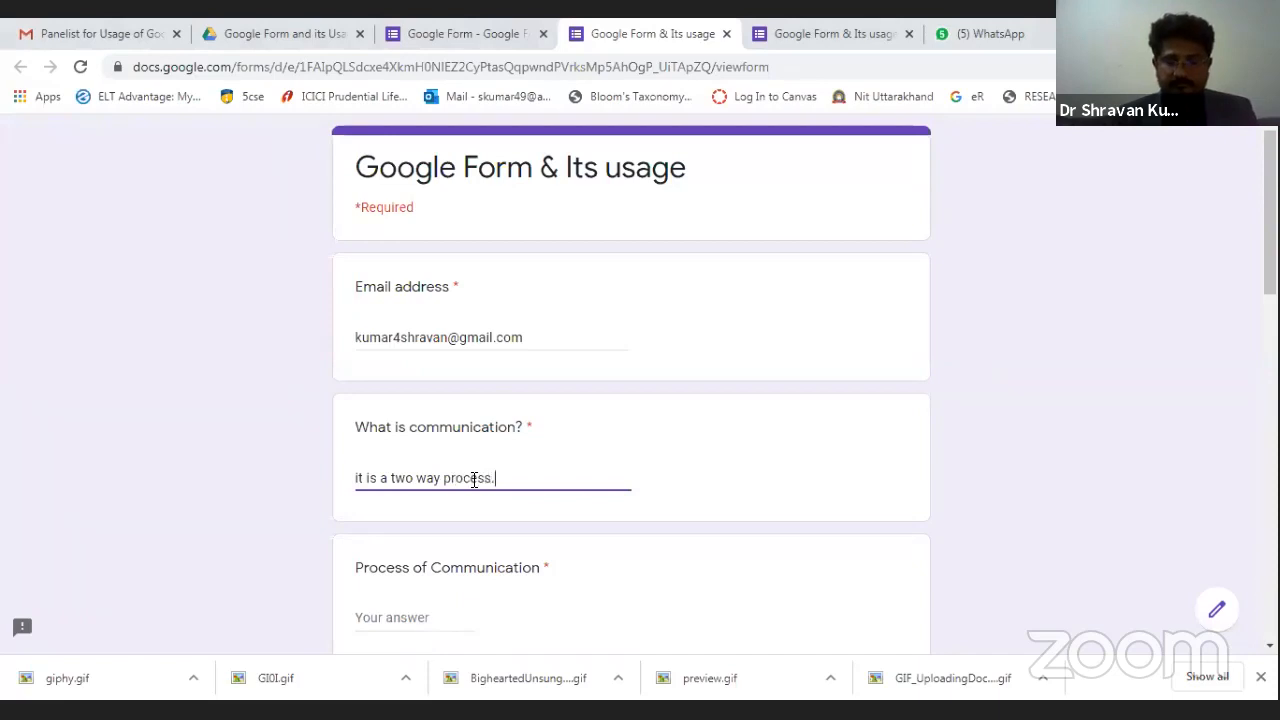
{"action": "type", "text": " We exach"}
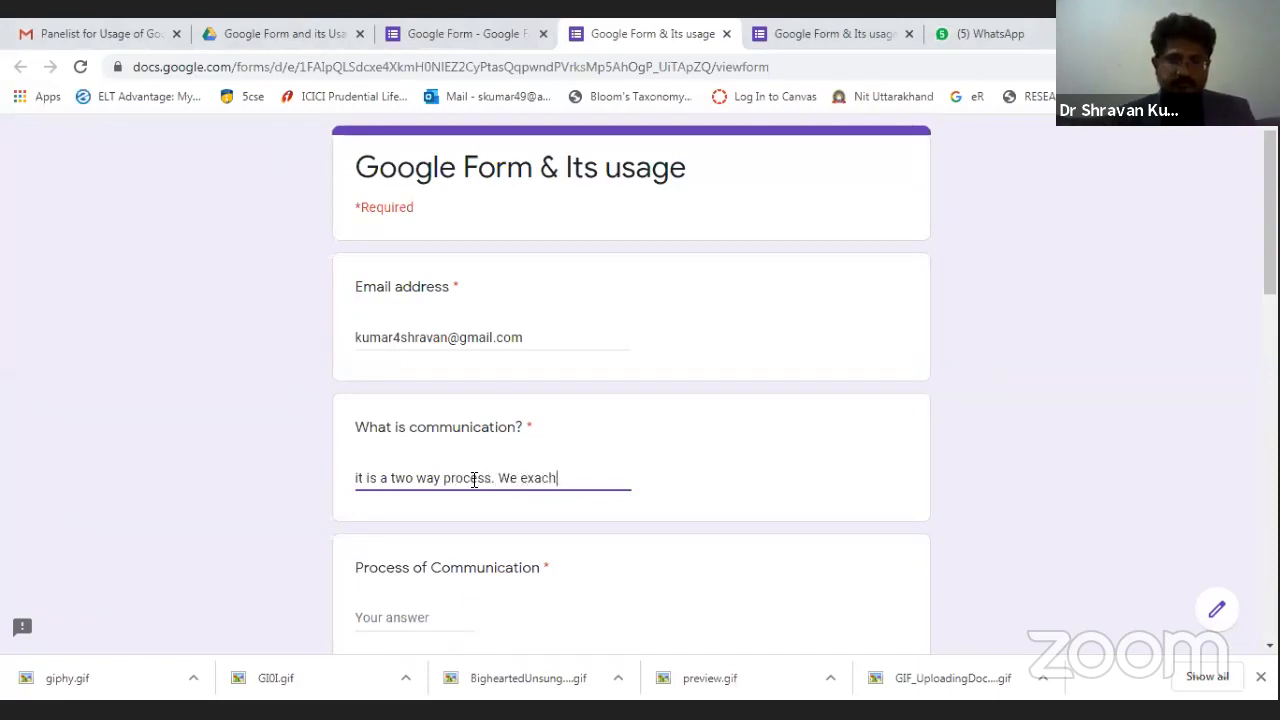
{"action": "type", "text": "a"}
{"action": "key", "text": "BackSpace"}
{"action": "key", "text": "BackSpace"}
{"action": "key", "text": "BackSpace"}
{"action": "key", "text": "BackSpace"}
{"action": "type", "text": "change and s"}
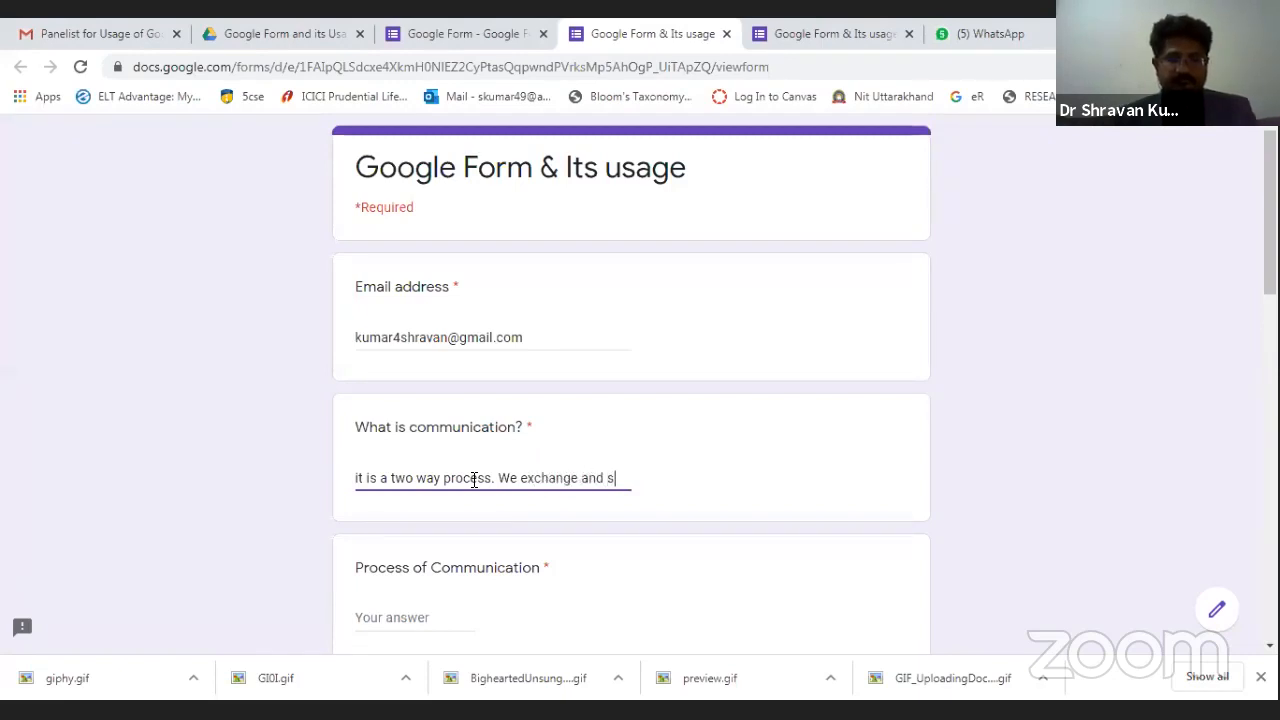
{"action": "type", "text": "hare "}
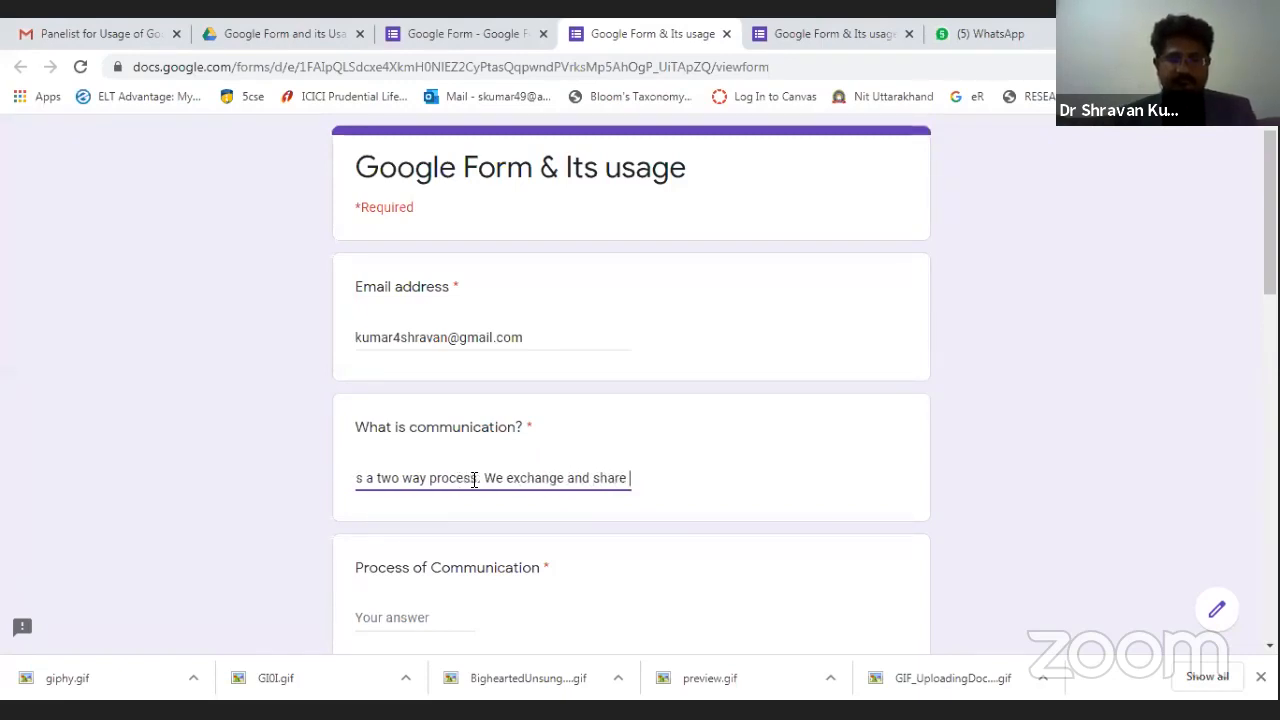
{"action": "type", "text": "information"}
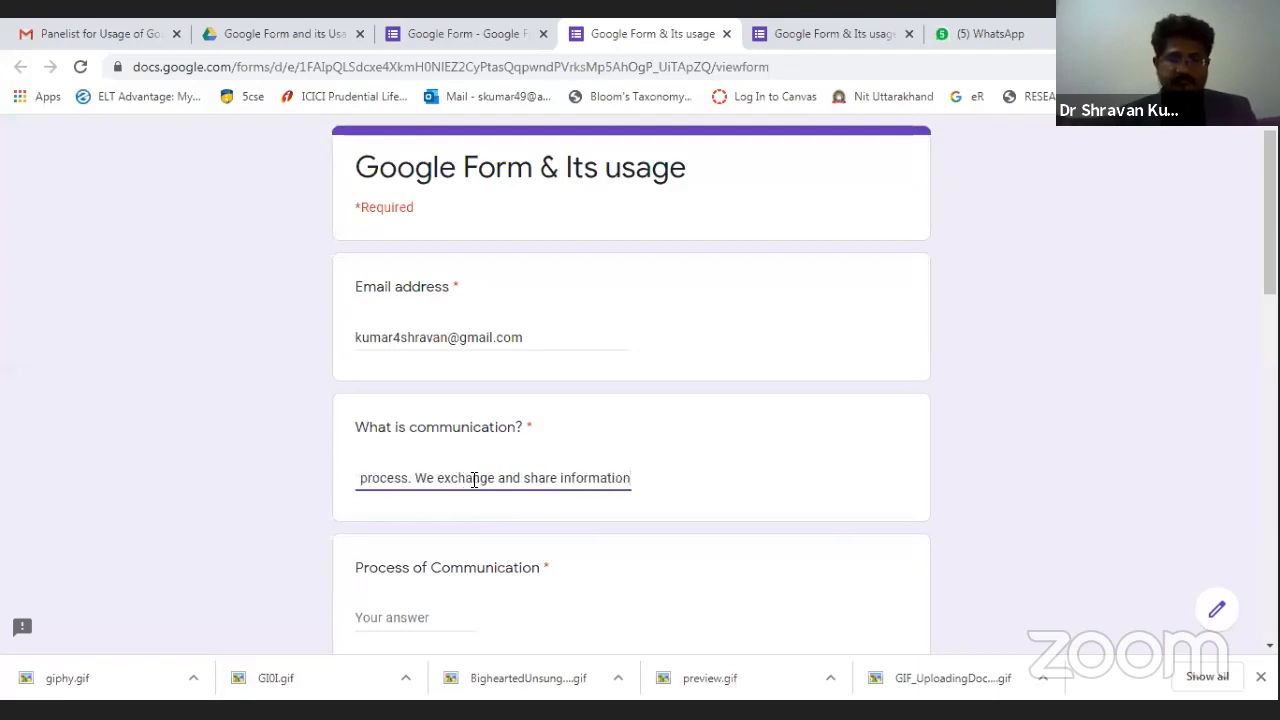
{"action": "type", "text": " a"}
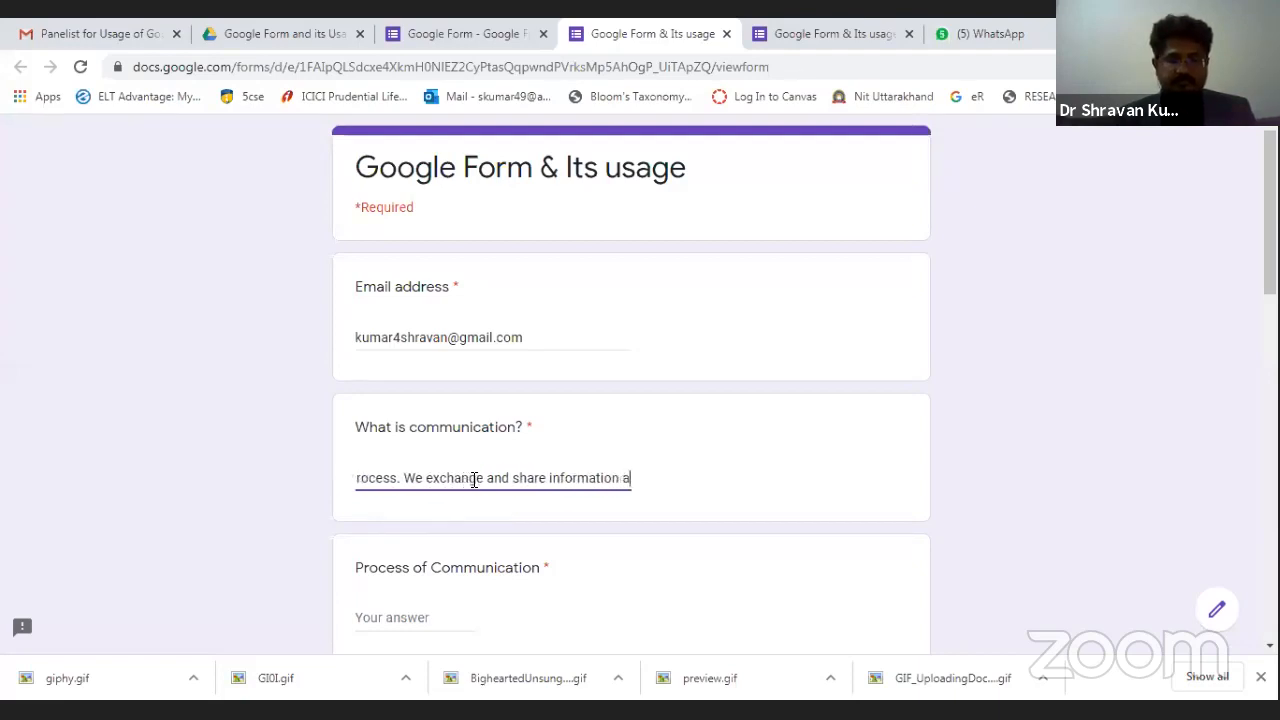
{"action": "type", "text": "nd ideas."}
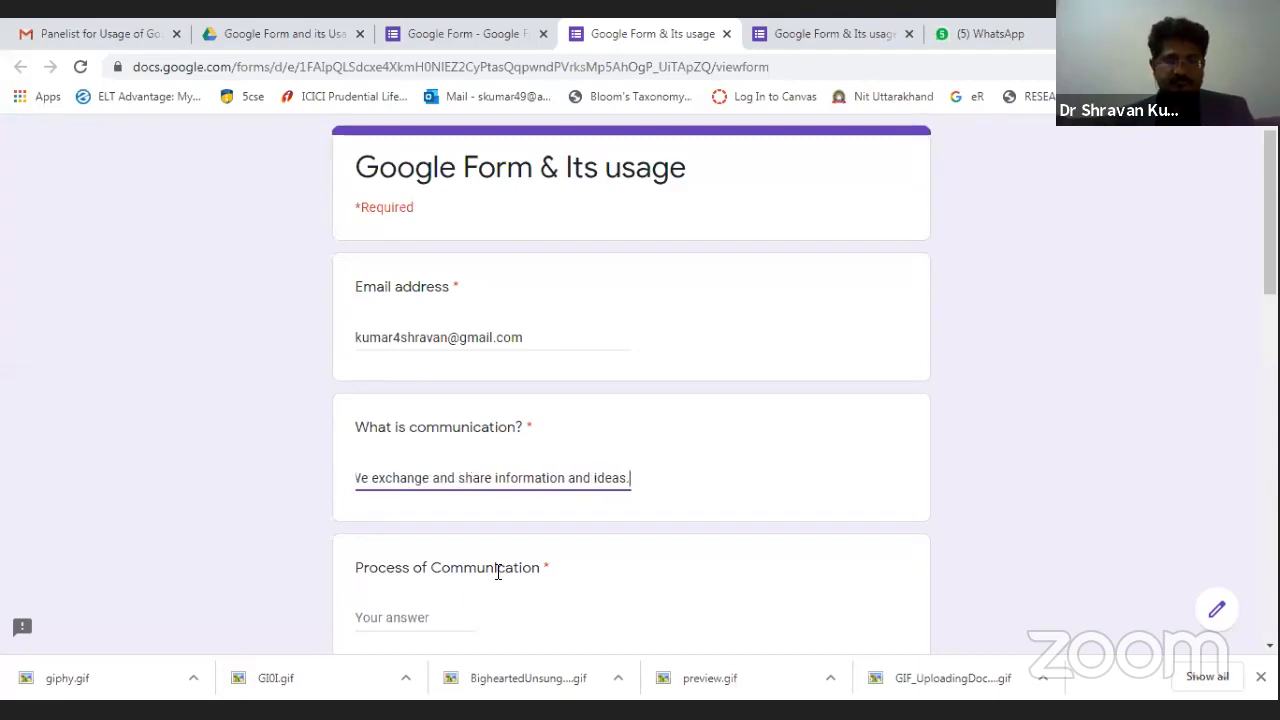
{"action": "scroll", "coordinate": [490, 560], "scroll_direction": "down", "scroll_amount": 1}
{"action": "left_click", "coordinate": [472, 513]}
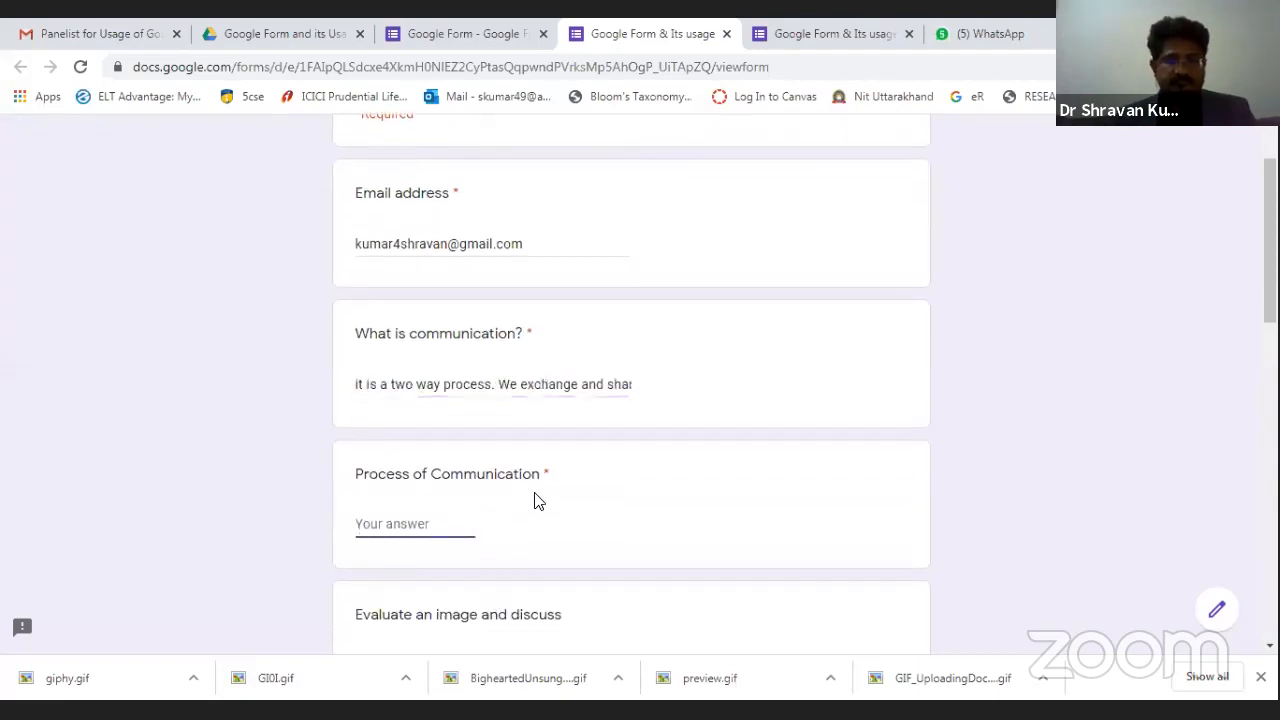
Copy the first answer into Process of Communication, triggering its must-equal-30 validation error.
{"action": "scroll", "coordinate": [529, 500], "scroll_direction": "up", "scroll_amount": 1}
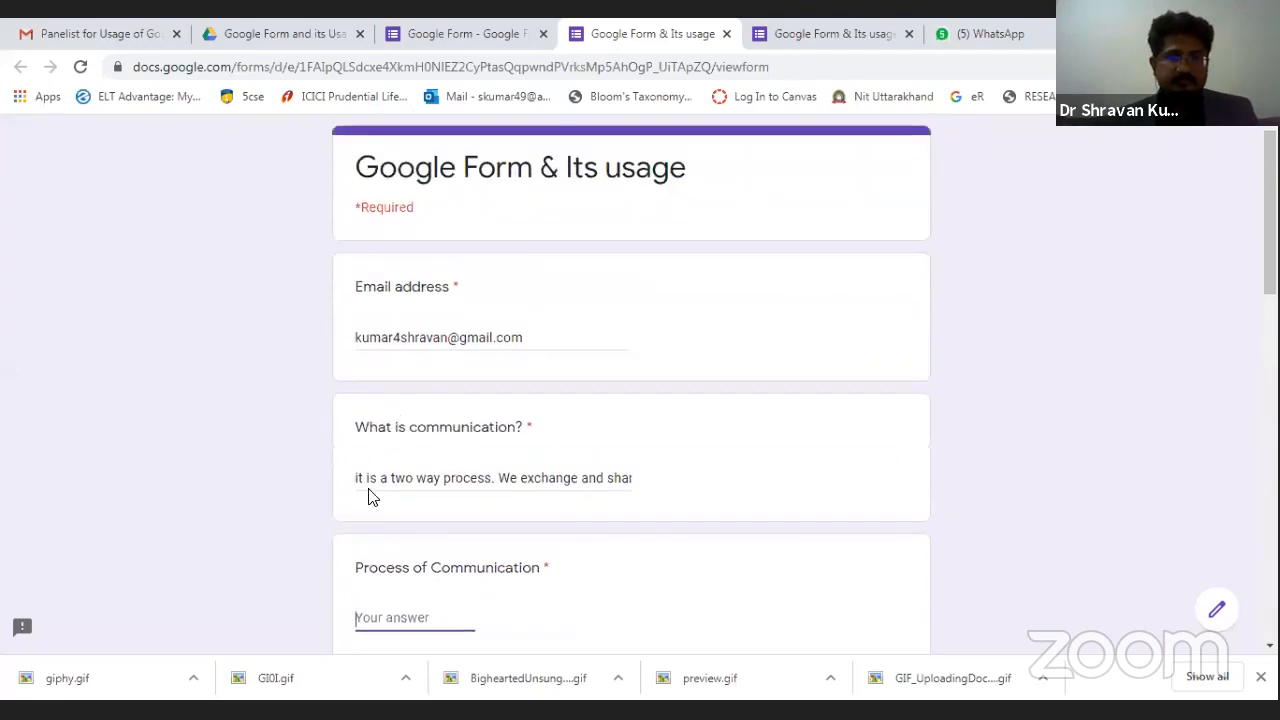
{"action": "left_click_drag", "start_coordinate": [358, 484], "coordinate": [729, 480]}
{"action": "key", "text": "ctrl+c"}
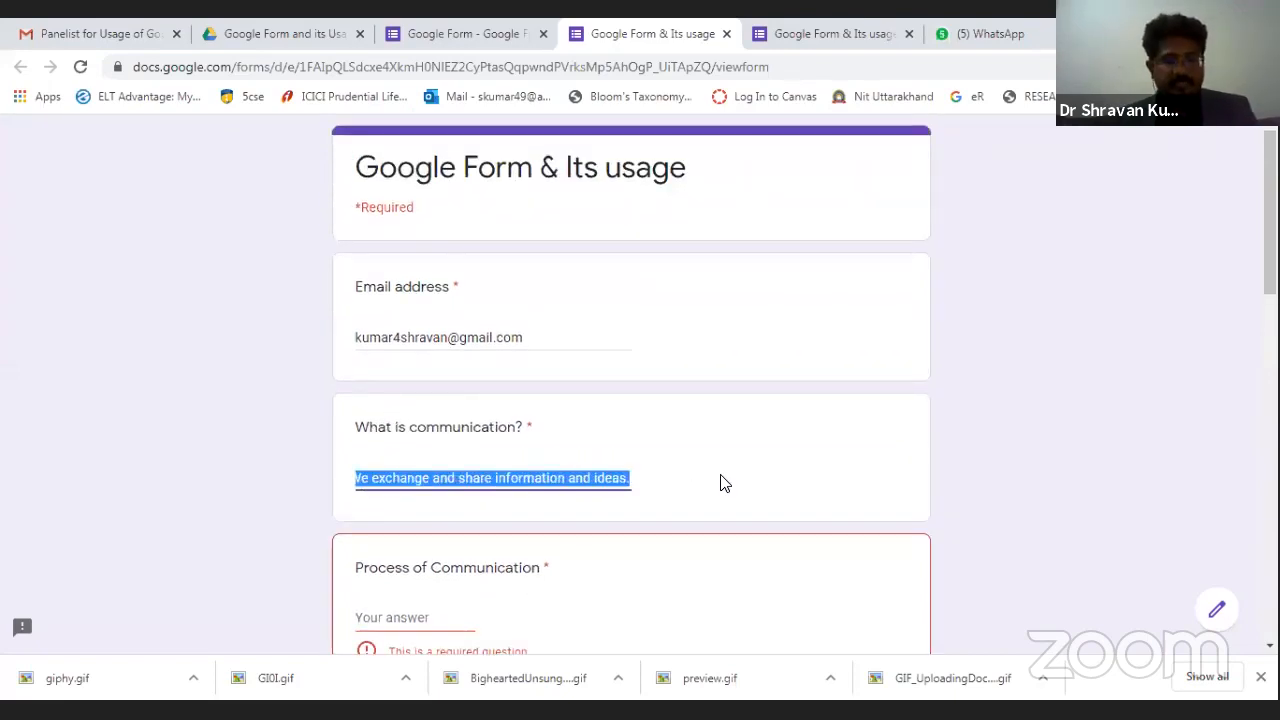
{"action": "scroll", "coordinate": [528, 617], "scroll_direction": "down", "scroll_amount": 2}
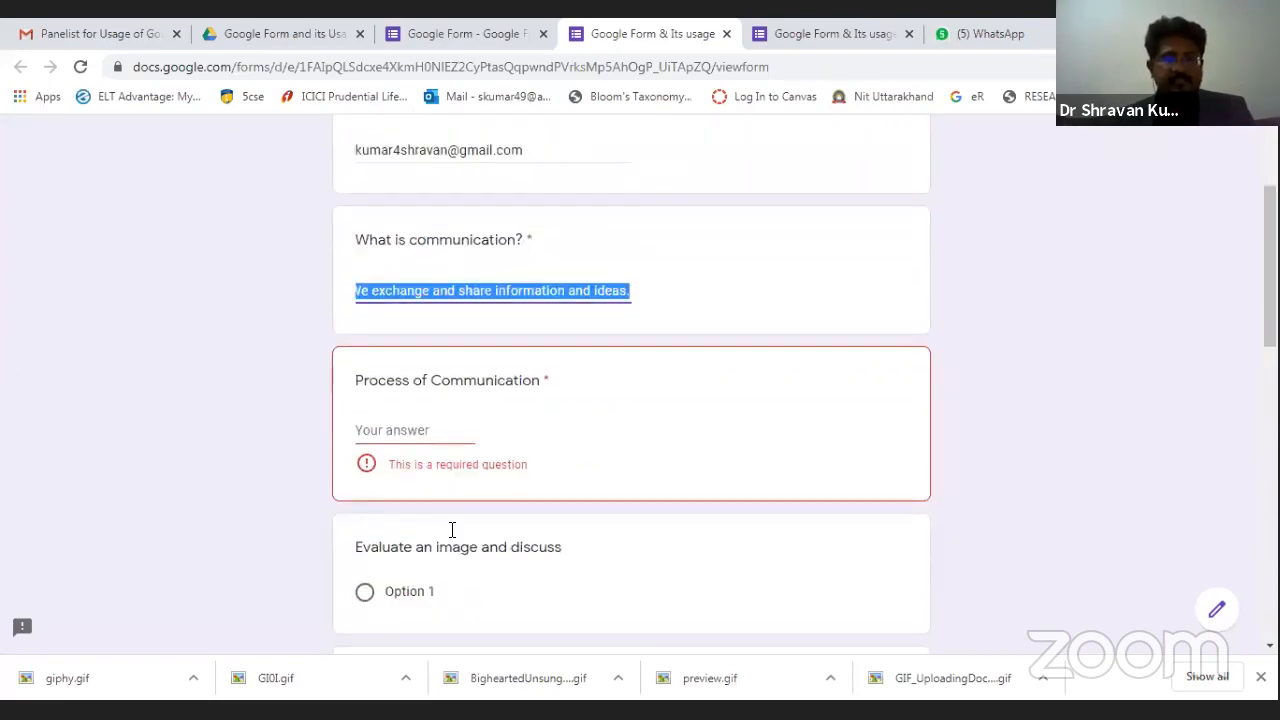
{"action": "left_click", "coordinate": [401, 431]}
{"action": "key", "text": "ctrl+v"}
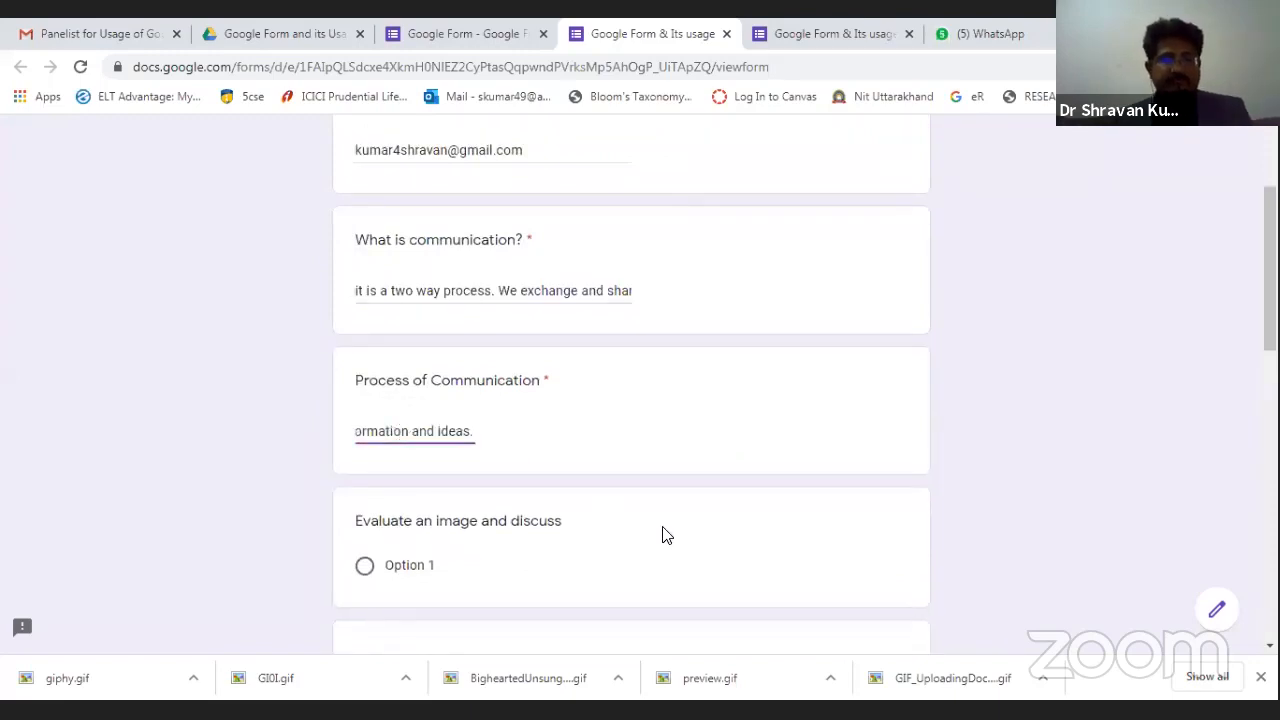
{"action": "left_click", "coordinate": [497, 575]}
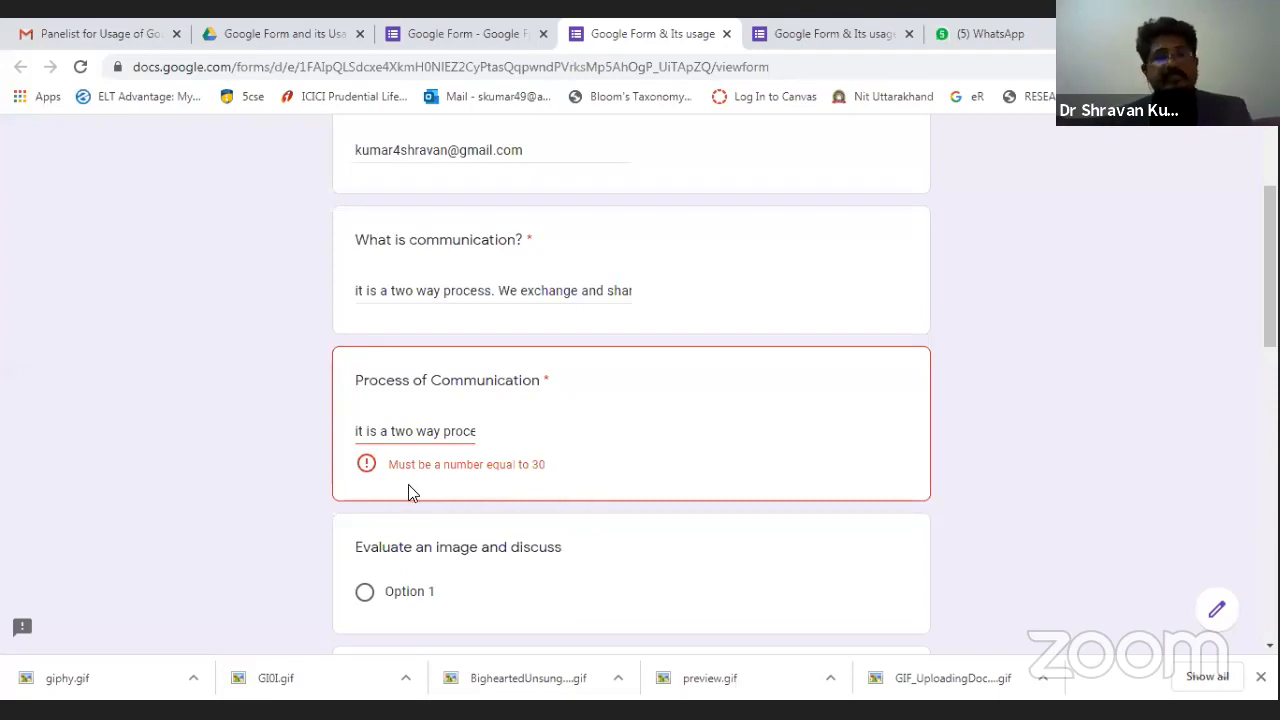
Finish the Process of Communication text and pick Option 1 for 'Evaluate an image and discuss'.
{"action": "left_click", "coordinate": [481, 440]}
{"action": "type", "text": "ss"}
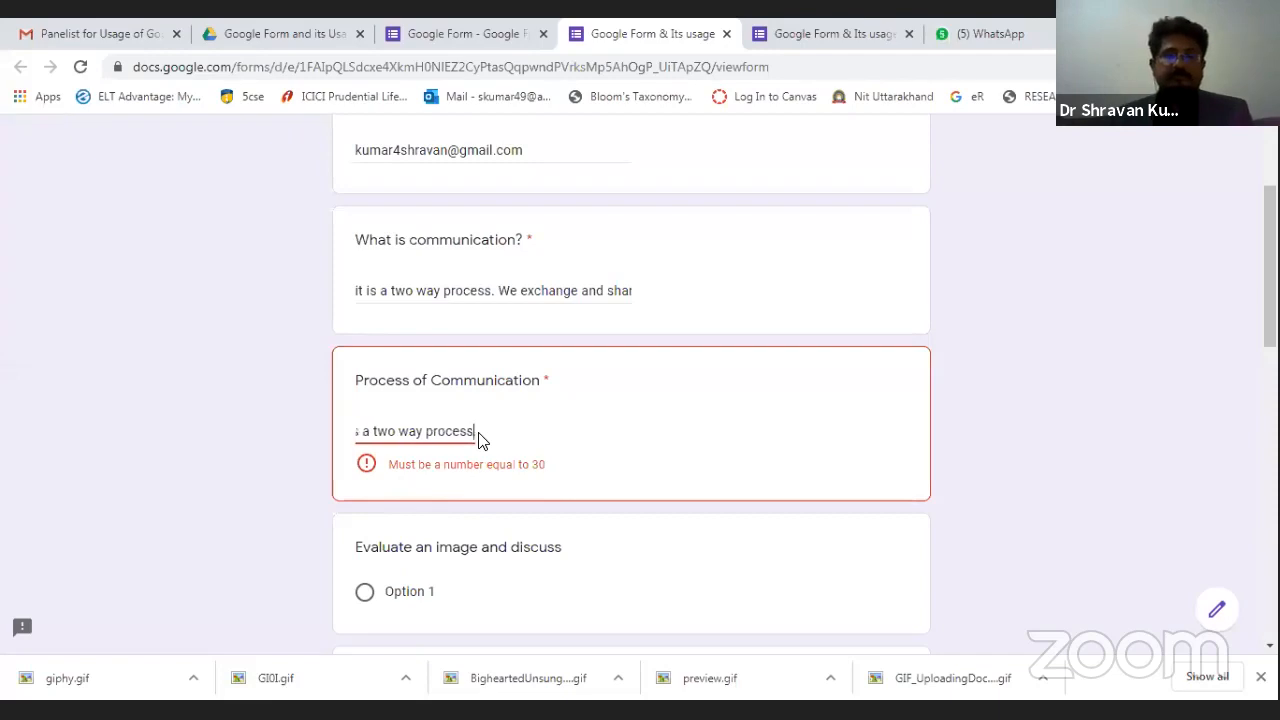
{"action": "type", "text": ". We exchange and share information and ideas.             "}
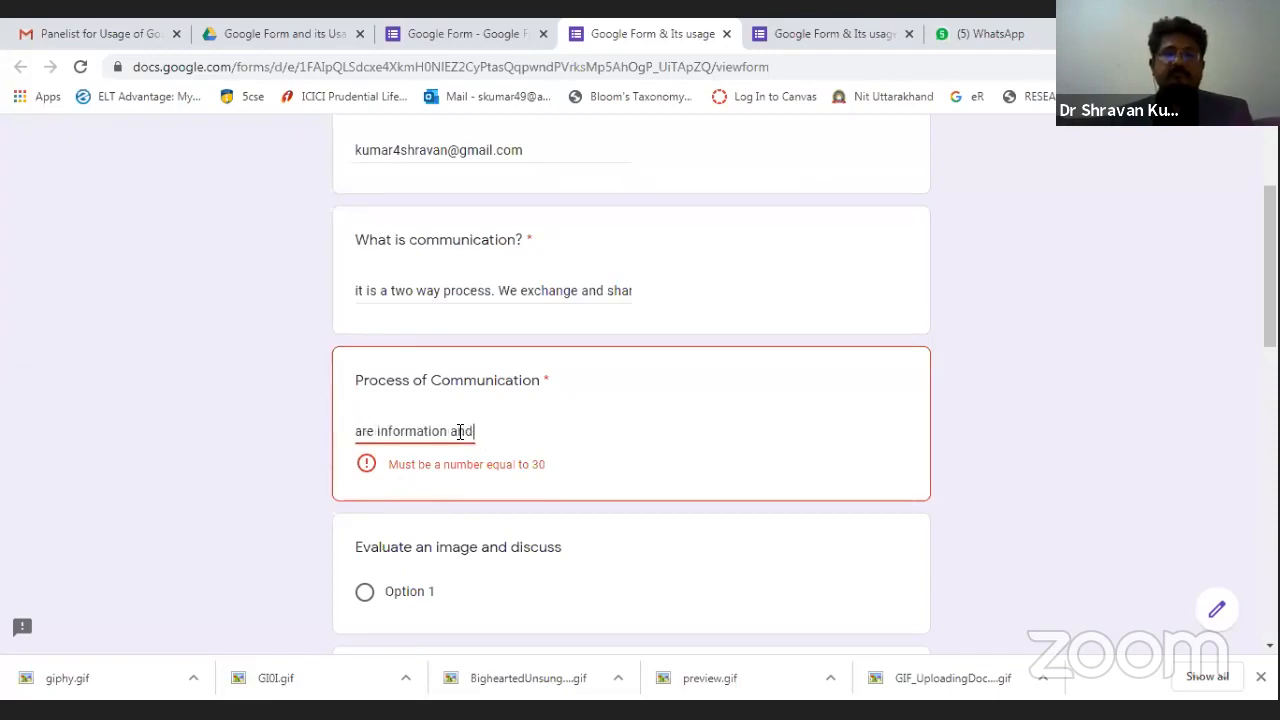
{"action": "type", "text": "     .............."}
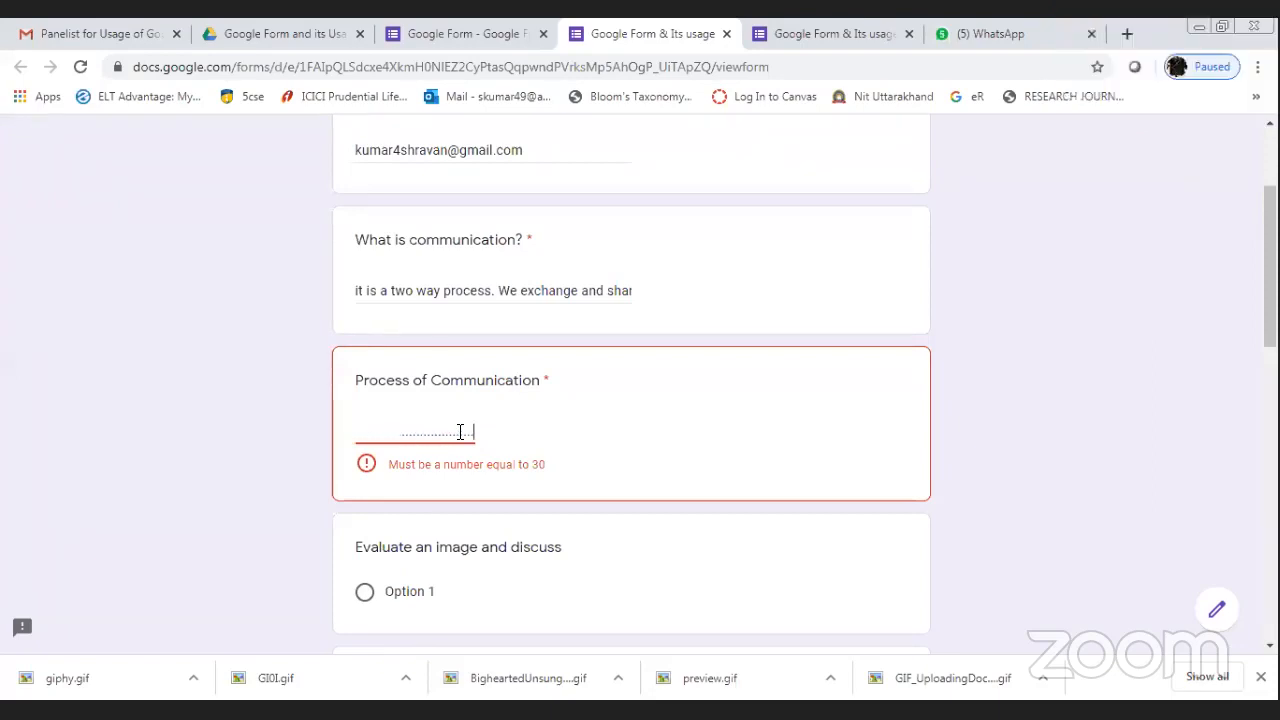
{"action": "left_click", "coordinate": [589, 589]}
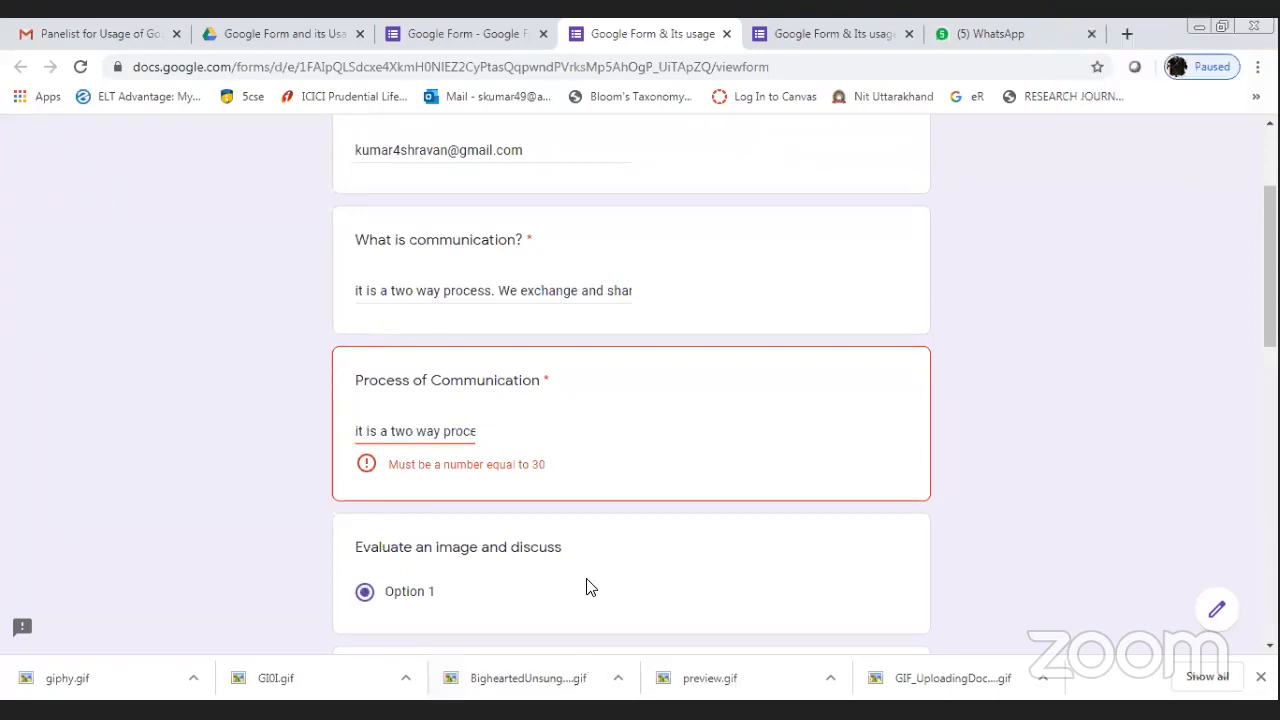
Try submitting the filled-in preview form.
{"action": "scroll", "coordinate": [589, 589], "scroll_direction": "down", "scroll_amount": 3}
{"action": "scroll", "coordinate": [700, 450], "scroll_direction": "down", "scroll_amount": 1}
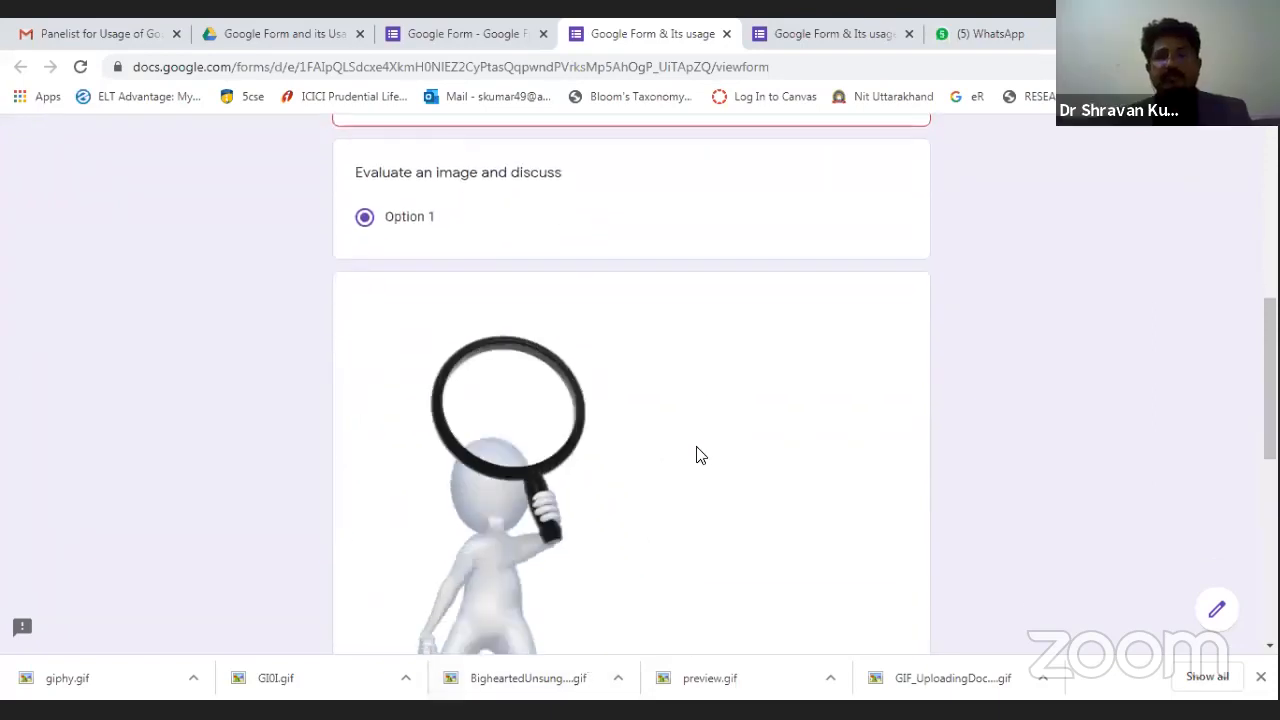
{"action": "scroll", "coordinate": [697, 455], "scroll_direction": "down", "scroll_amount": 5}
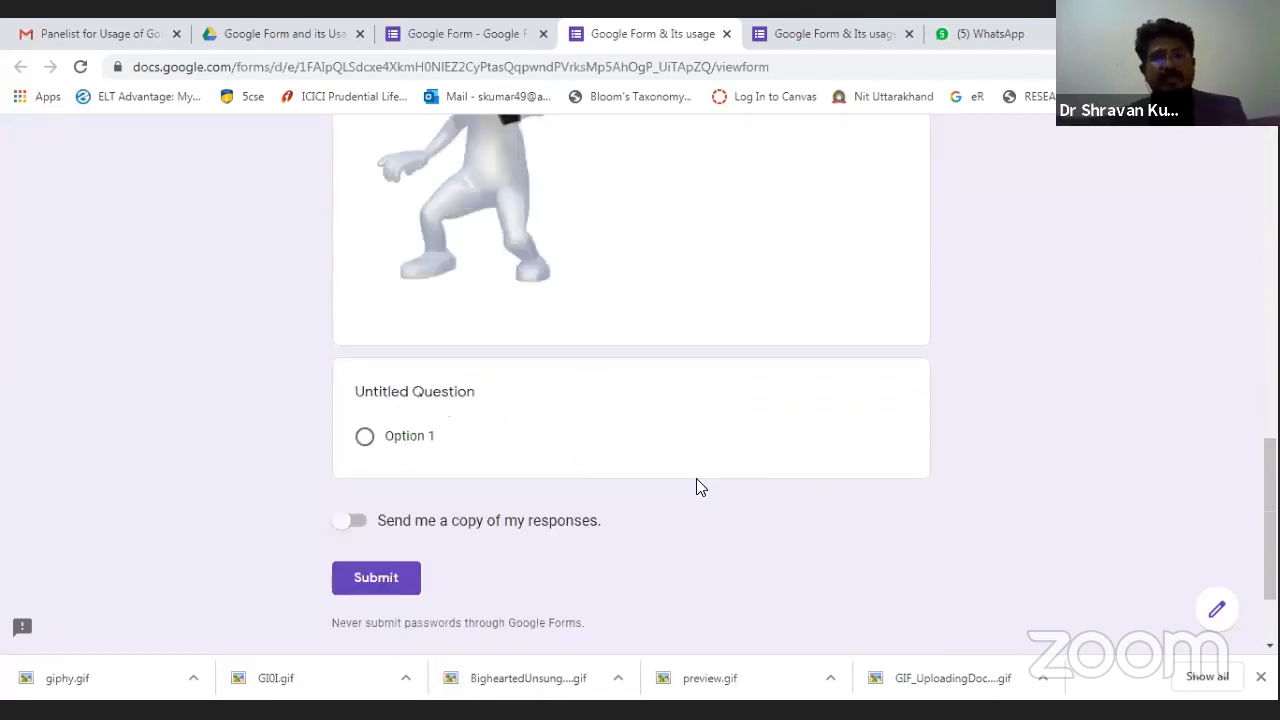
{"action": "scroll", "coordinate": [655, 455], "scroll_direction": "up", "scroll_amount": 2}
{"action": "scroll", "coordinate": [610, 395], "scroll_direction": "down", "scroll_amount": 3}
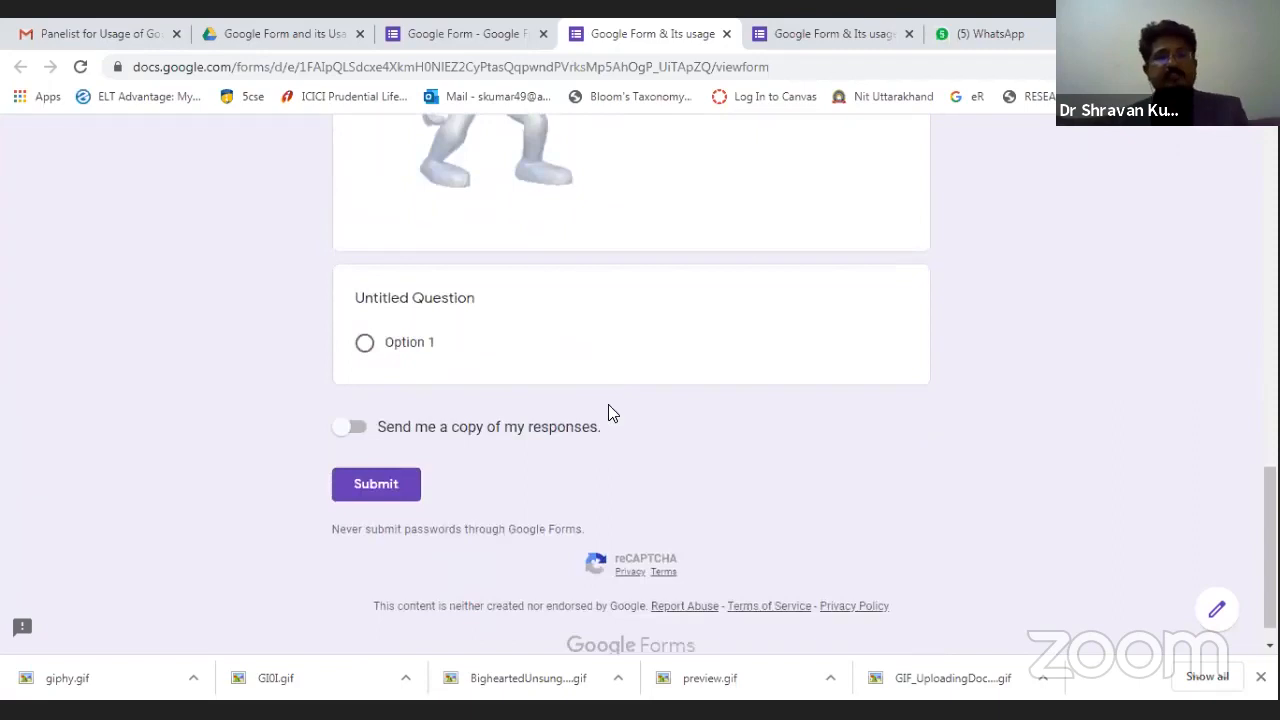
{"action": "scroll", "coordinate": [655, 390], "scroll_direction": "up", "scroll_amount": 3}
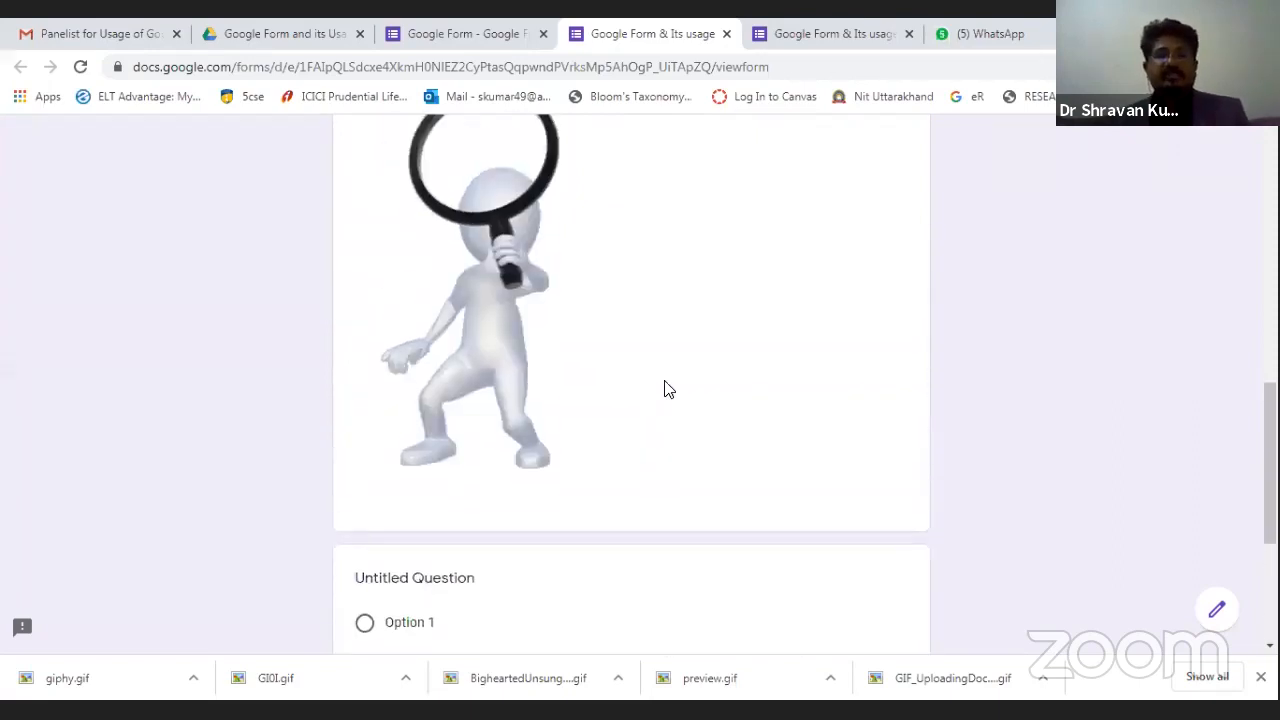
{"action": "scroll", "coordinate": [500, 440], "scroll_direction": "down", "scroll_amount": 3}
{"action": "left_click", "coordinate": [360, 486]}
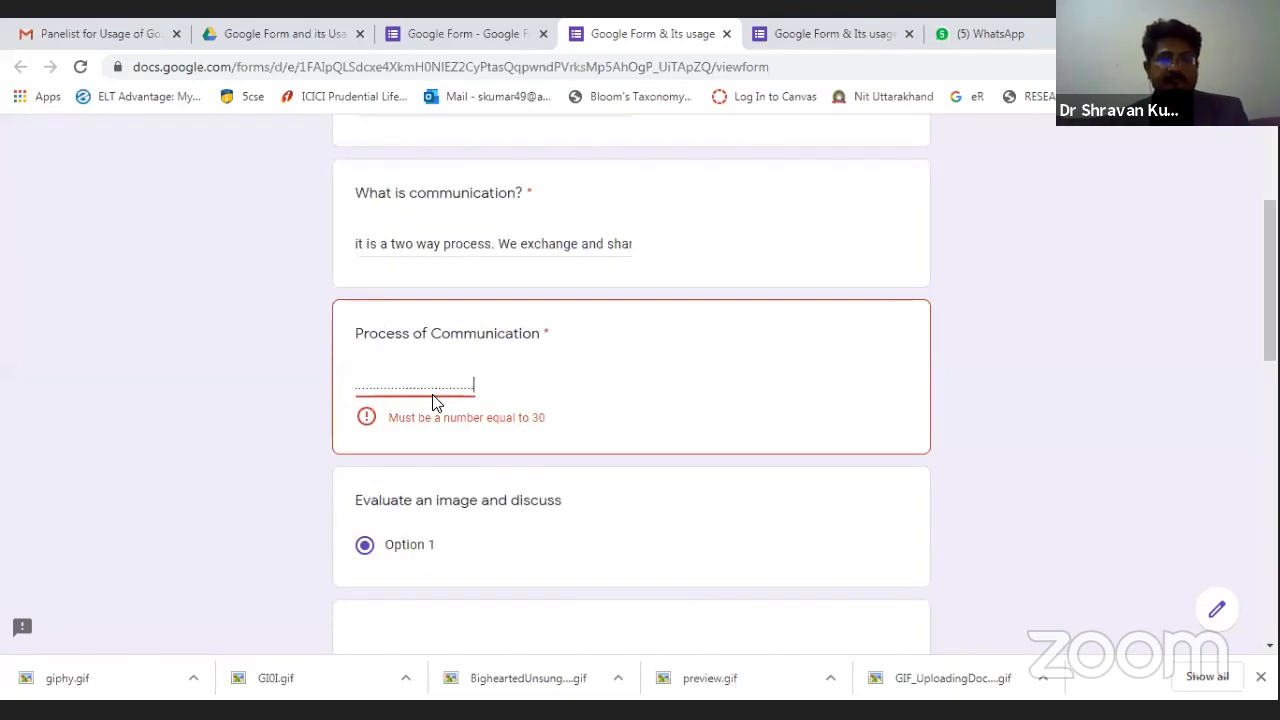
Replace part of the Process of Communication answer with random text and recheck validation.
{"action": "key", "text": "BackSpace"}
{"action": "key", "text": "BackSpace"}
{"action": "key", "text": "BackSpace"}
{"action": "key", "text": "BackSpace"}
{"action": "key", "text": "BackSpace"}
{"action": "key", "text": "BackSpace"}
{"action": "key", "text": "BackSpace"}
{"action": "key", "text": "BackSpace"}
{"action": "key", "text": "BackSpace"}
{"action": "key", "text": "BackSpace"}
{"action": "key", "text": "BackSpace"}
{"action": "key", "text": "BackSpace"}
{"action": "key", "text": "BackSpace"}
{"action": "key", "text": "BackSpace"}
{"action": "key", "text": "BackSpace"}
{"action": "key", "text": "BackSpace"}
{"action": "key", "text": "BackSpace"}
{"action": "key", "text": "BackSpace"}
{"action": "key", "text": "BackSpace"}
{"action": "key", "text": "BackSpace"}
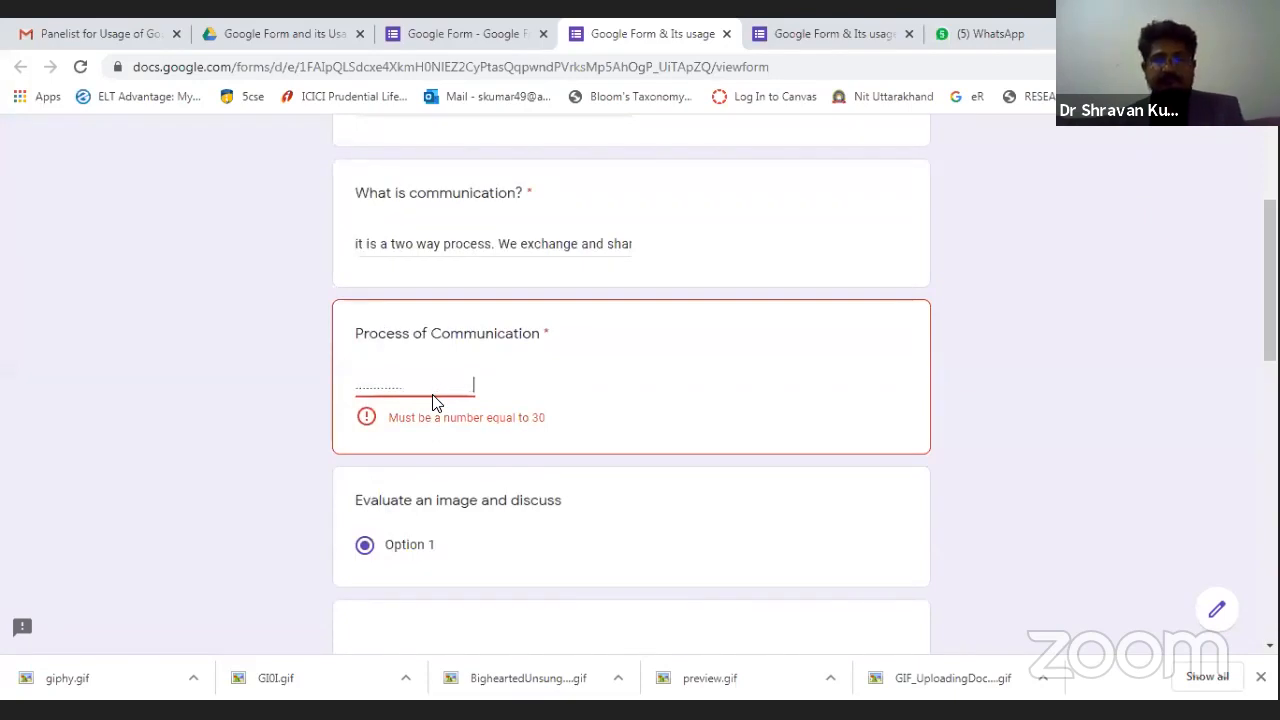
{"action": "type", "text": "fkjgjsudgxlyxlykdtylsininiorjoisyg"}
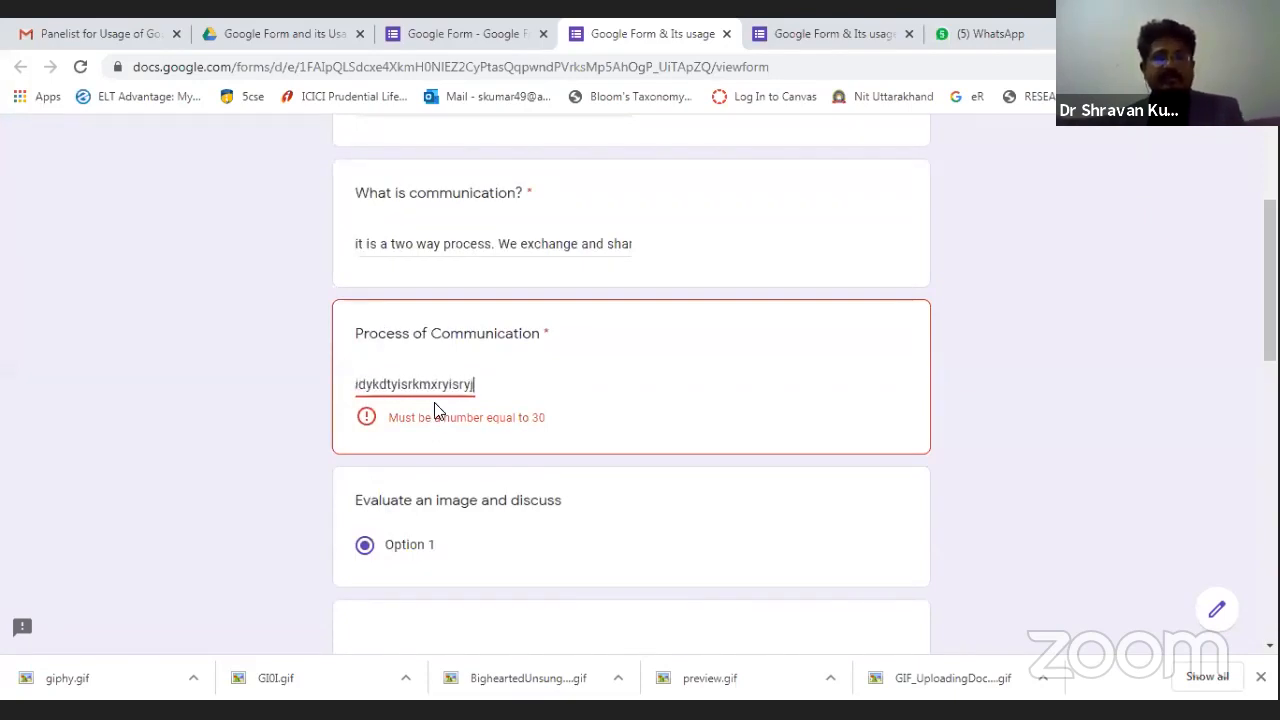
{"action": "scroll", "coordinate": [568, 457], "scroll_direction": "down", "scroll_amount": 1}
{"action": "left_click", "coordinate": [645, 308]}
{"action": "scroll", "coordinate": [643, 380], "scroll_direction": "down", "scroll_amount": 4}
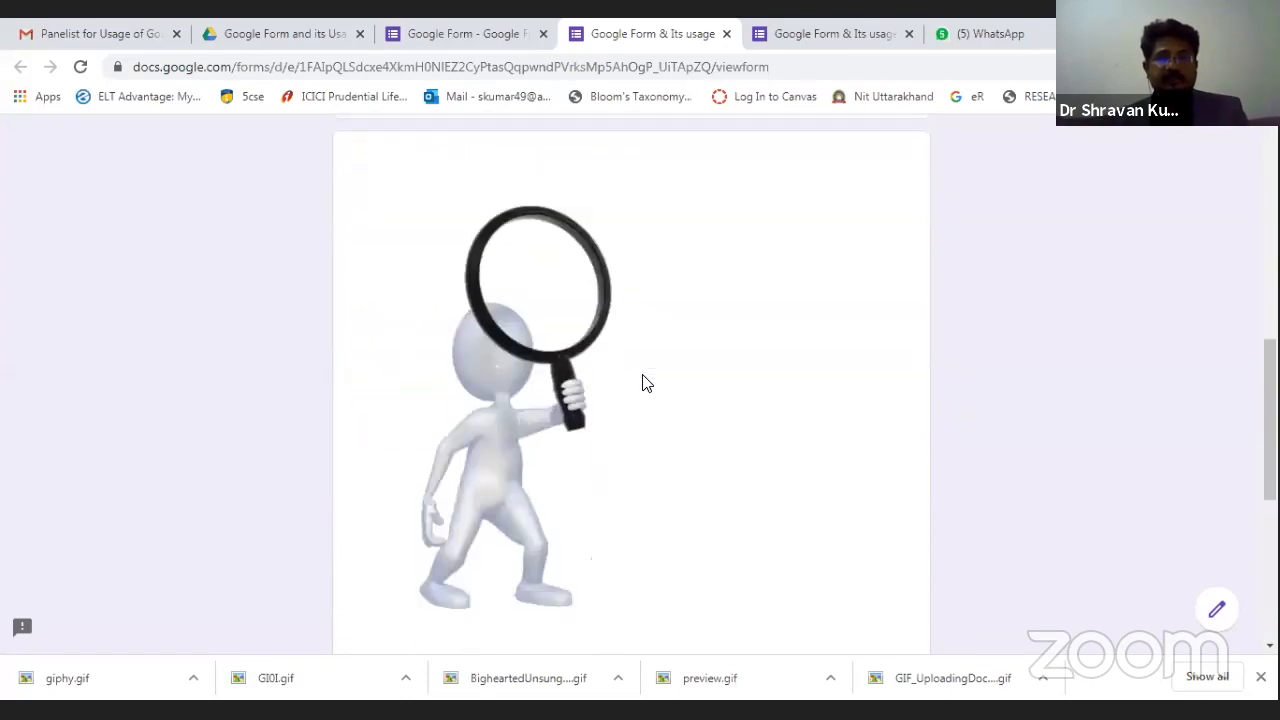
{"action": "scroll", "coordinate": [643, 380], "scroll_direction": "up", "scroll_amount": 4}
{"action": "scroll", "coordinate": [642, 374], "scroll_direction": "up", "scroll_amount": 3}
{"action": "left_click", "coordinate": [588, 474]}
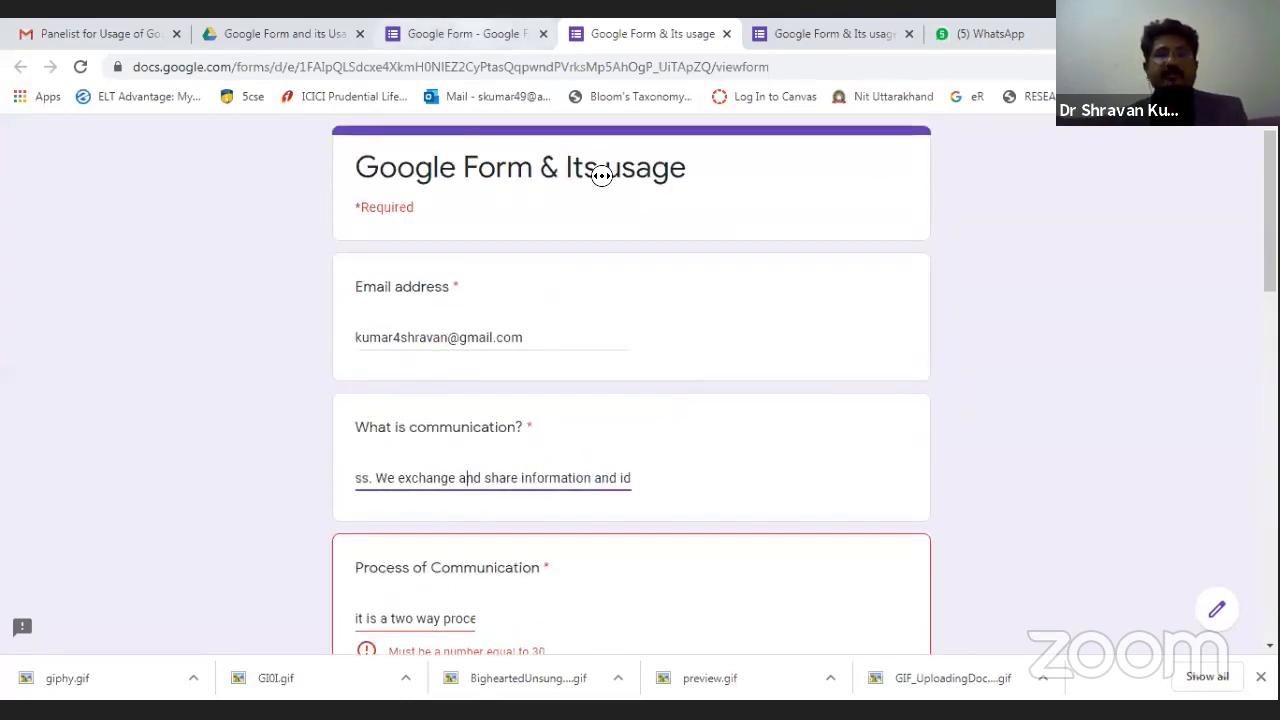
Confirm the editor's Responses shows 0 responses, close it, and return to the Drive folder.
{"action": "left_click", "coordinate": [456, 34]}
{"action": "left_click", "coordinate": [663, 217]}
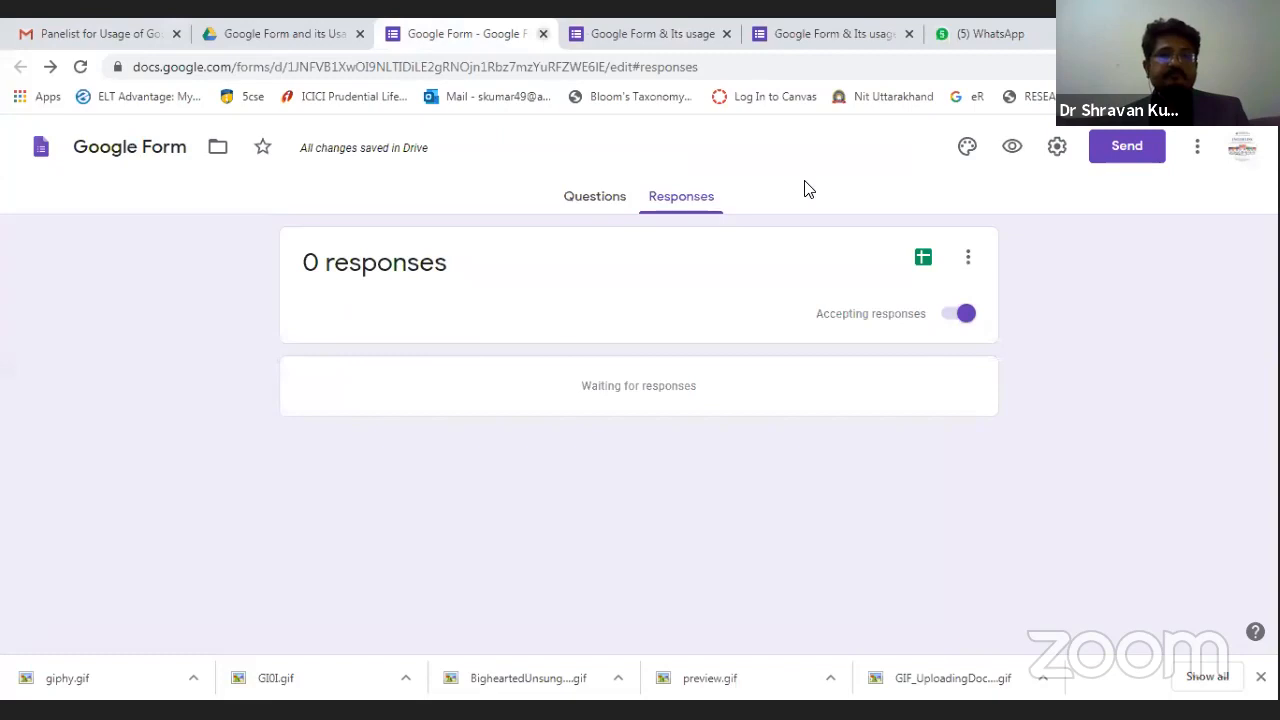
{"action": "key", "text": "ctrl+w"}
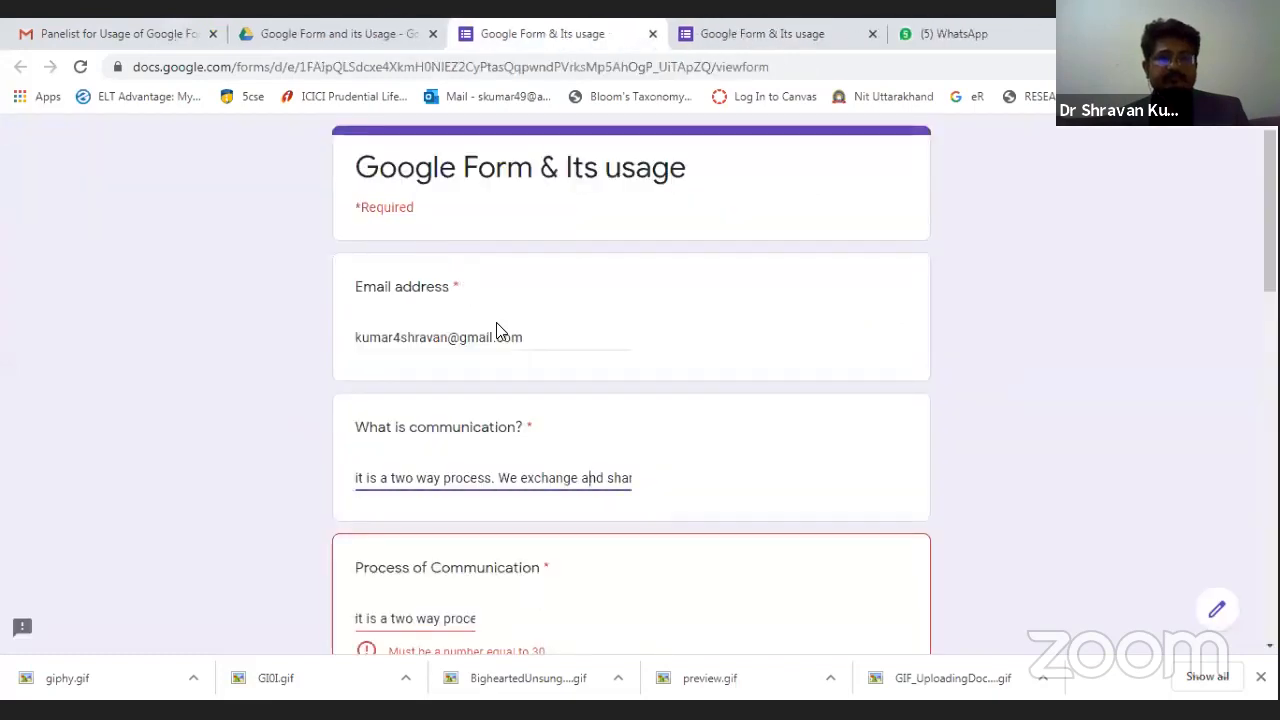
{"action": "key", "text": "ctrl+shift+Tab"}
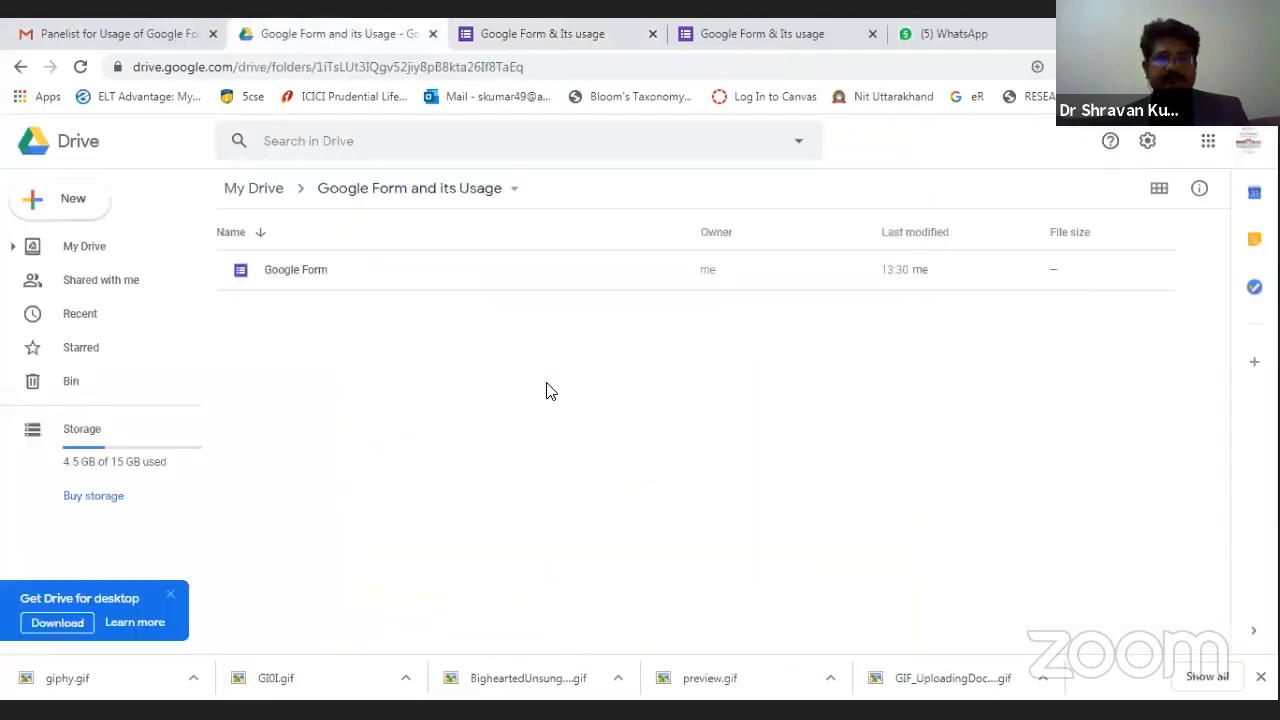
Add a new Google Form to the folder via More > Google Forms, then switch to PowerPoint.
{"action": "right_click", "coordinate": [546, 391]}
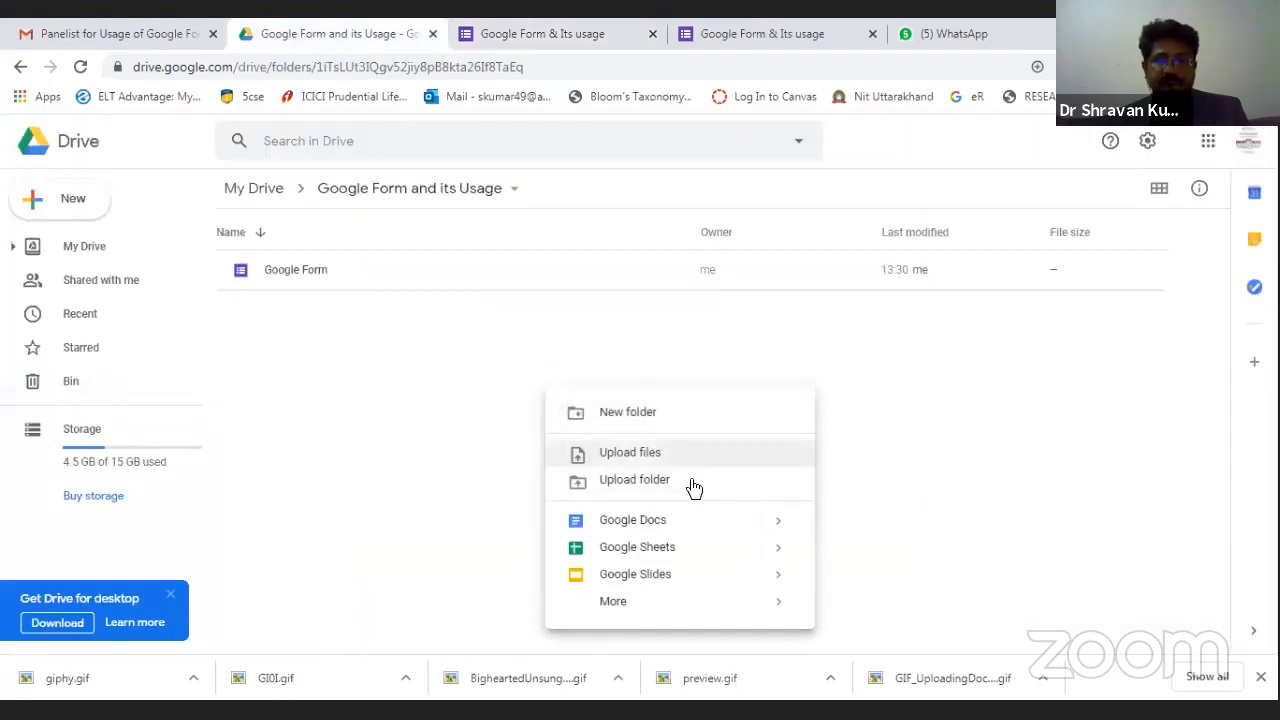
{"action": "mouse_move", "coordinate": [774, 611]}
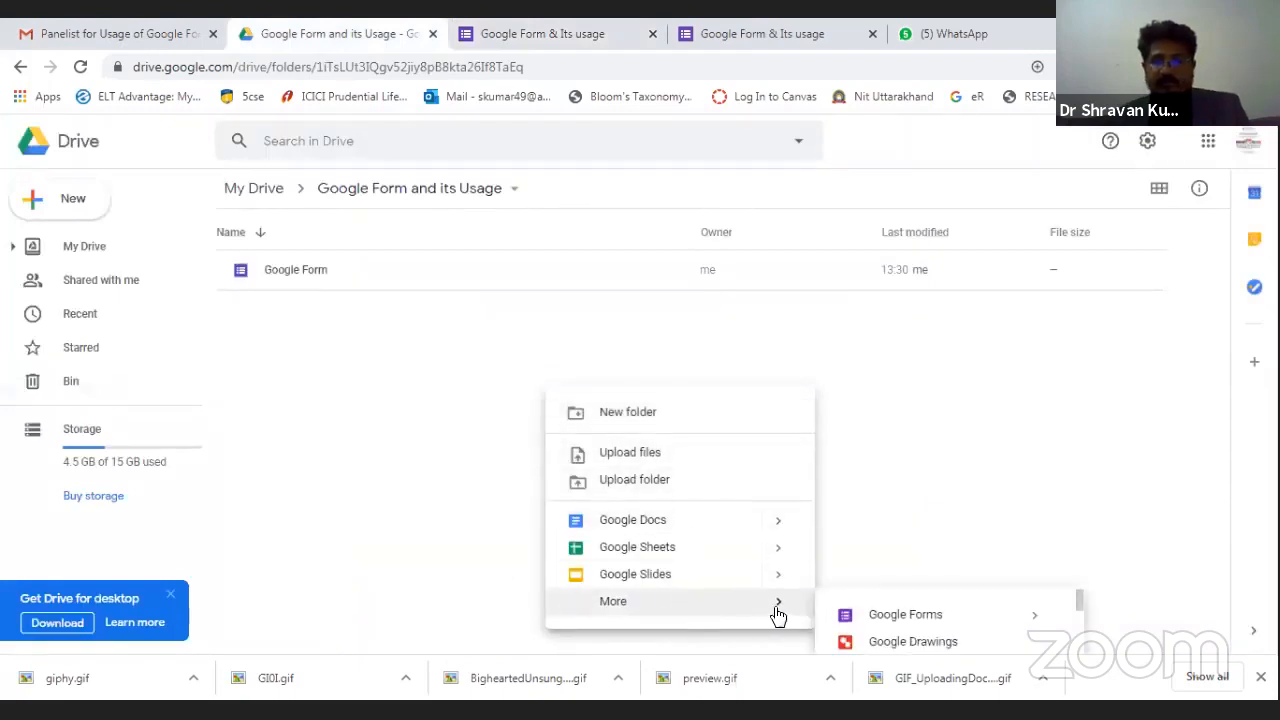
{"action": "left_click", "coordinate": [870, 625]}
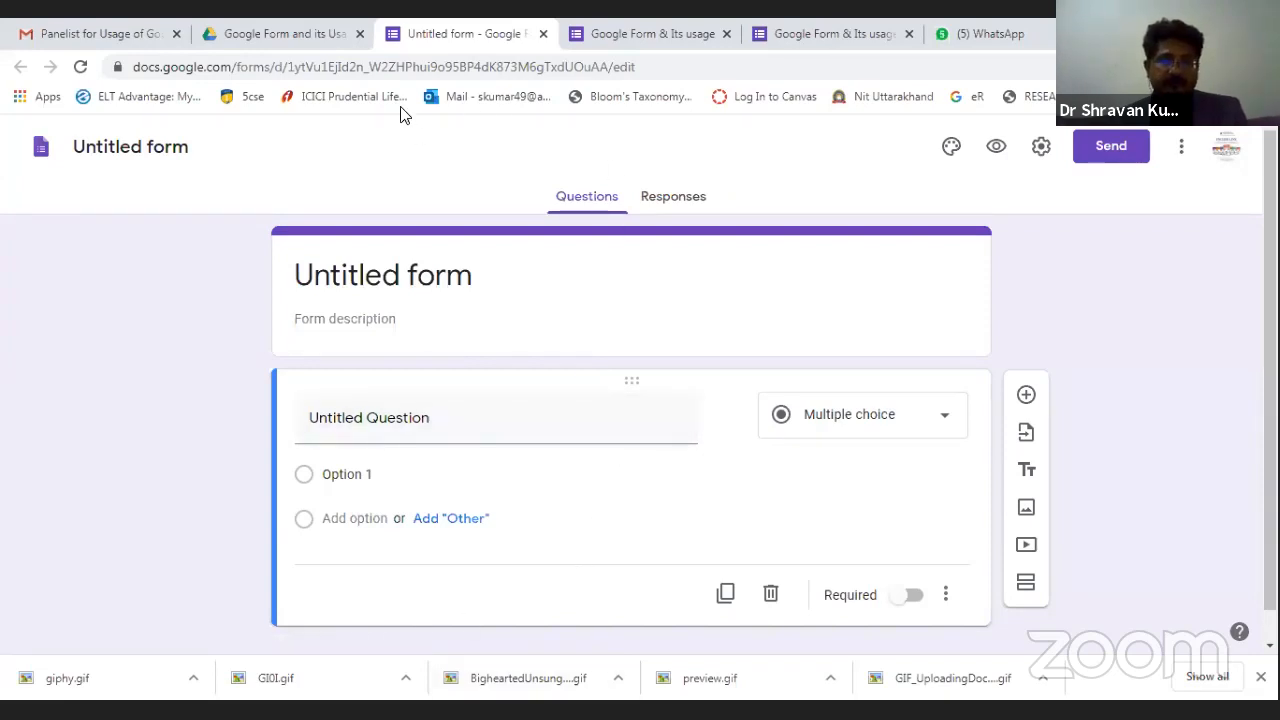
{"action": "key", "text": "alt+Tab"}
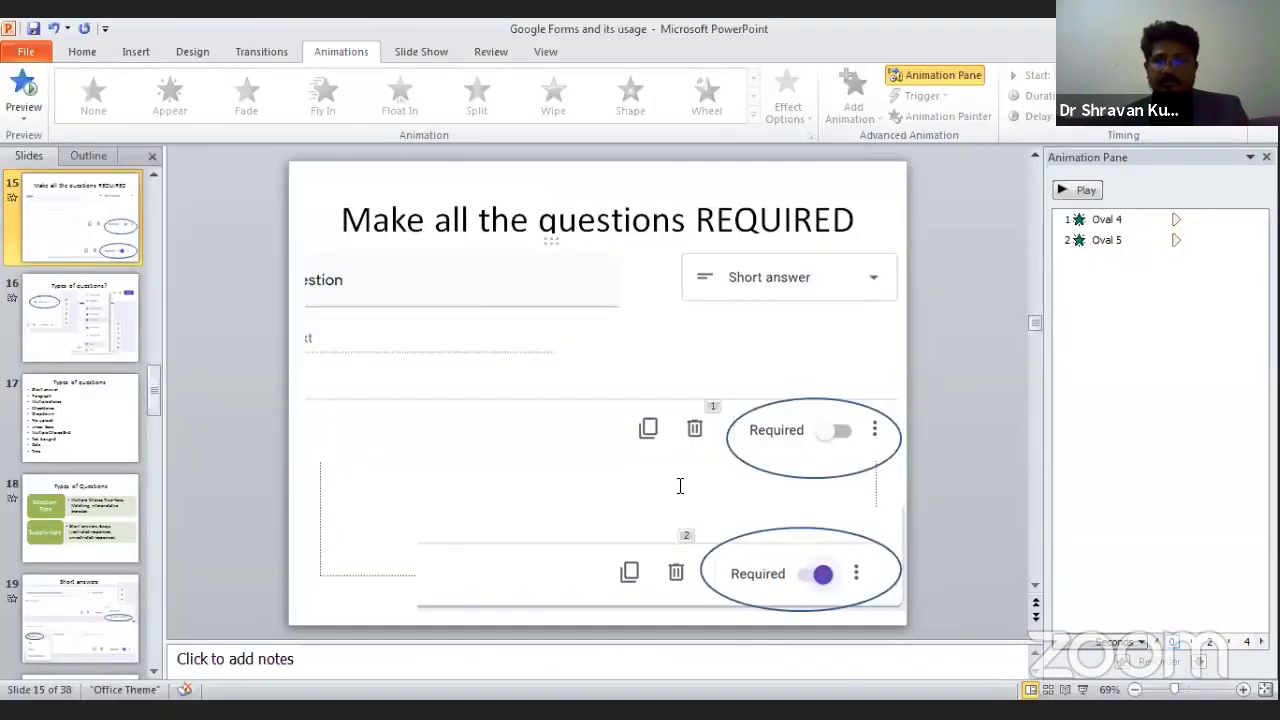
Present from slide 15, reveal both Required highlights, then show 'Types of questions?' with Multiple choice circled.
{"action": "left_click", "coordinate": [1083, 689]}
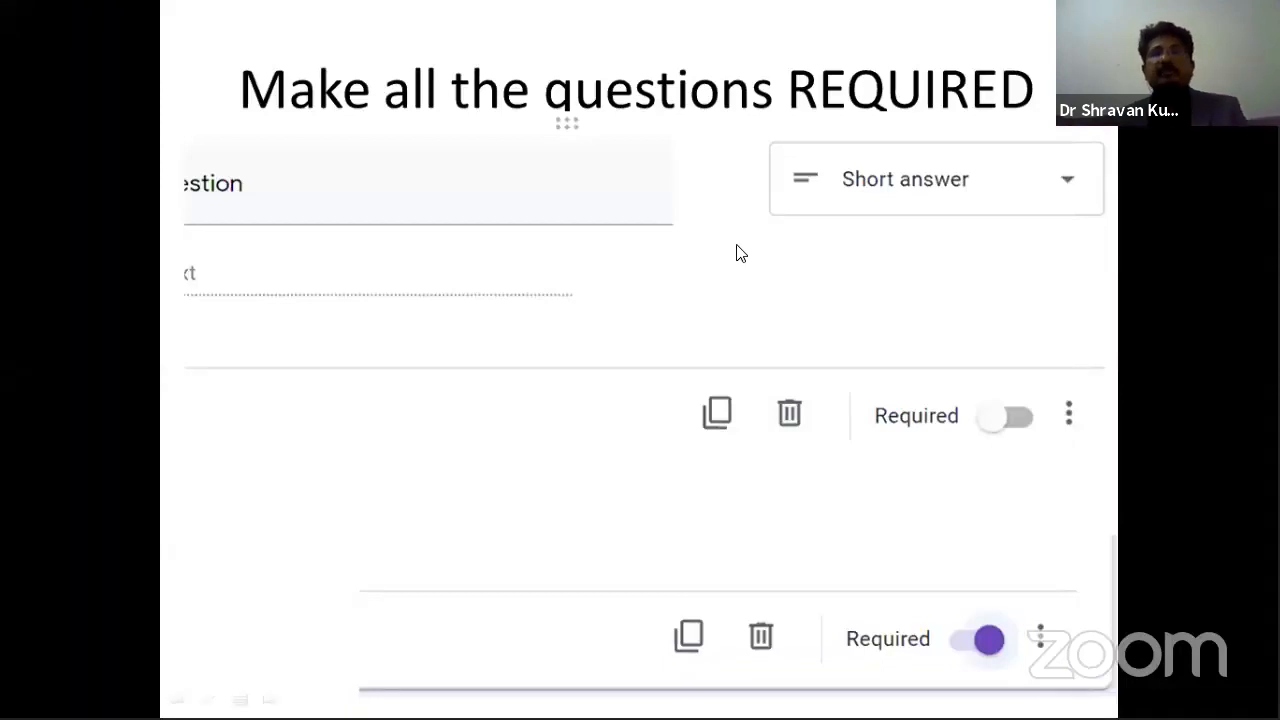
{"action": "left_click", "coordinate": [798, 397]}
{"action": "left_click", "coordinate": [798, 395]}
{"action": "left_click", "coordinate": [797, 391]}
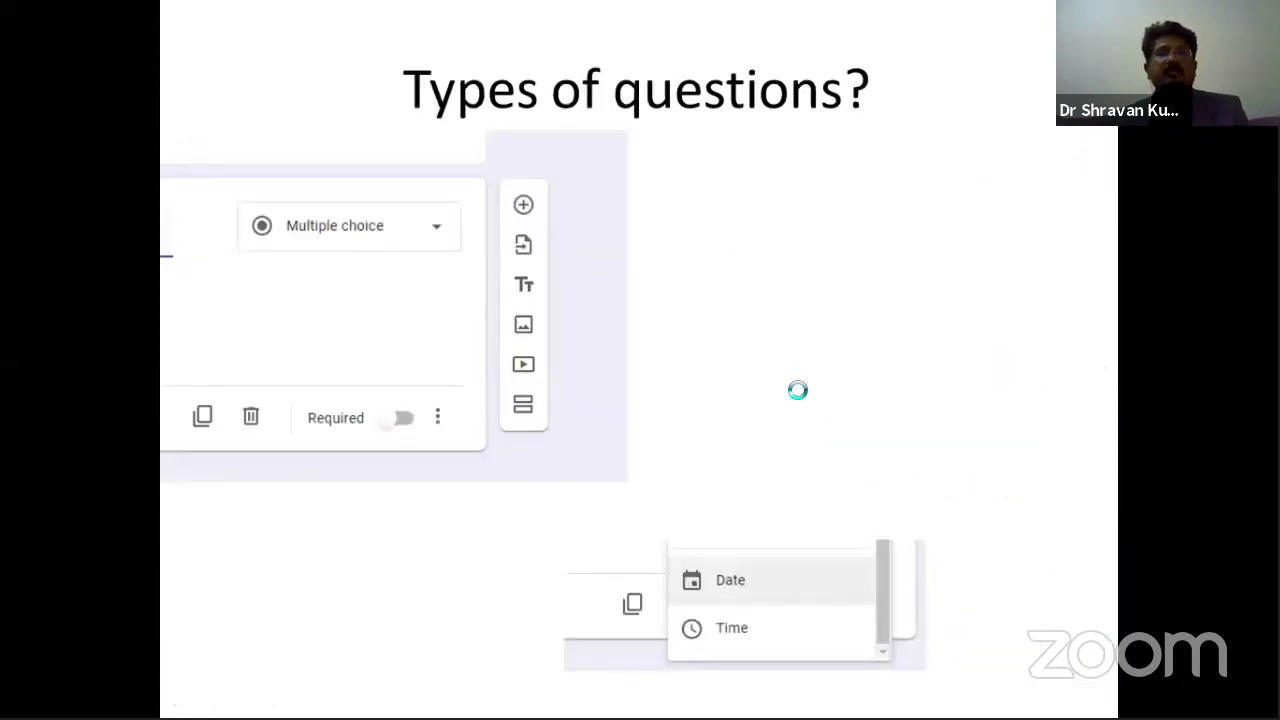
{"action": "left_click", "coordinate": [797, 390]}
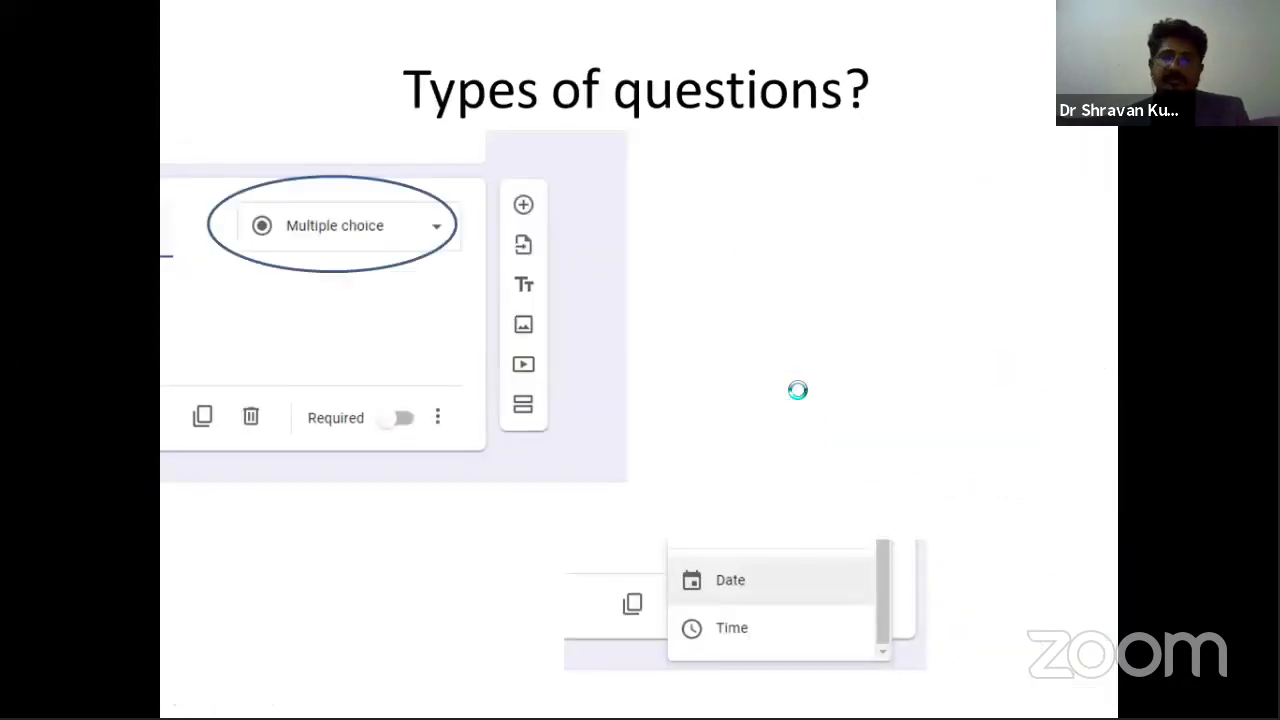
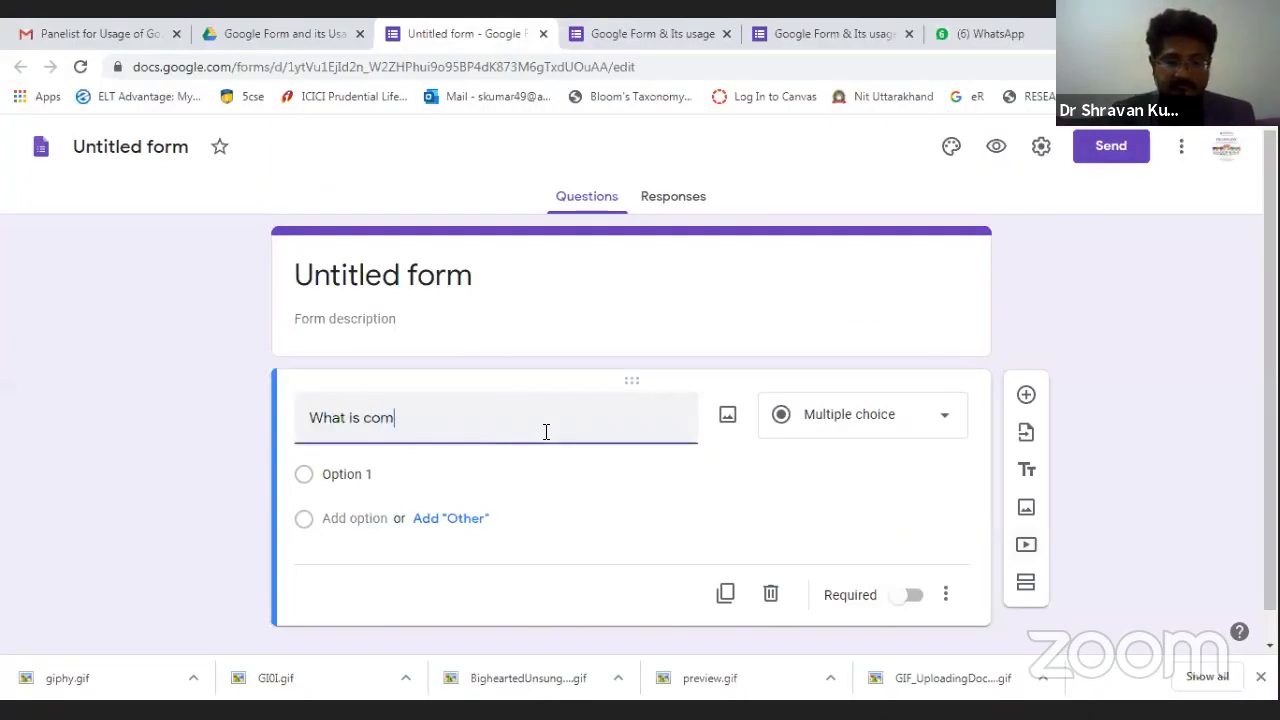
Title the question 'What is communication' and add options 'Process' and 'Exachnage'.
{"action": "type", "text": "munication"}
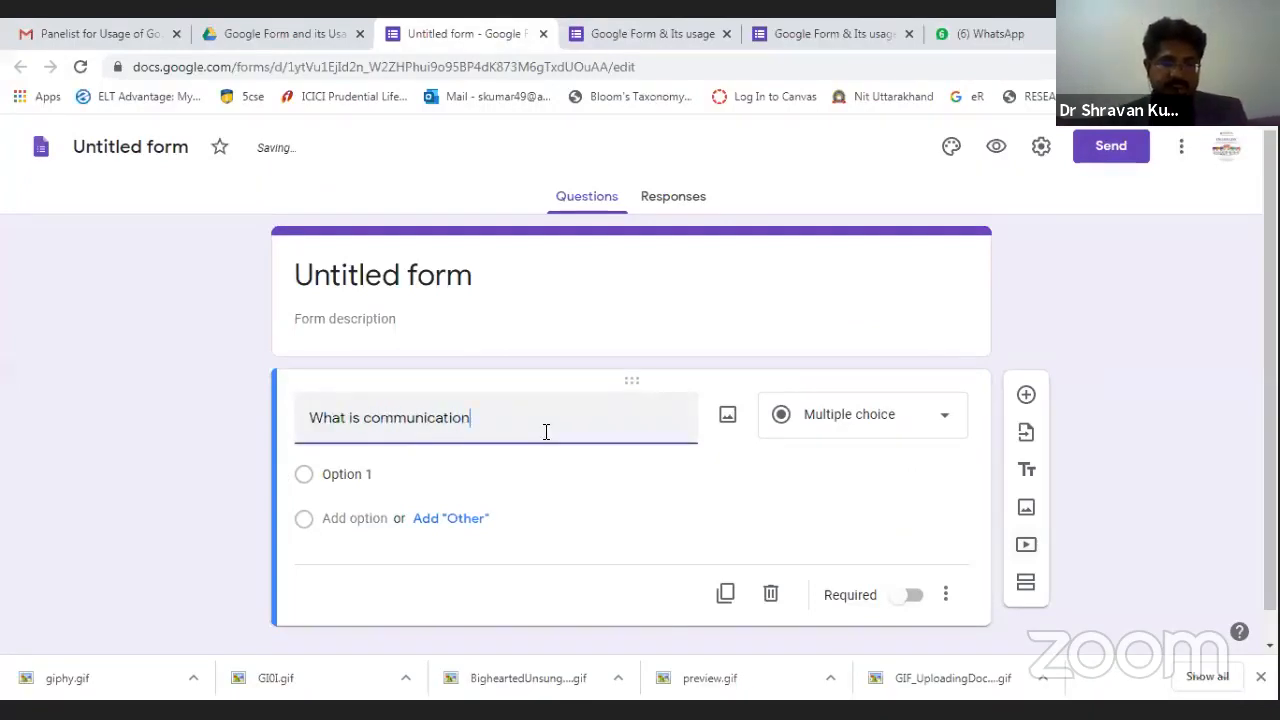
{"action": "left_click", "coordinate": [367, 476]}
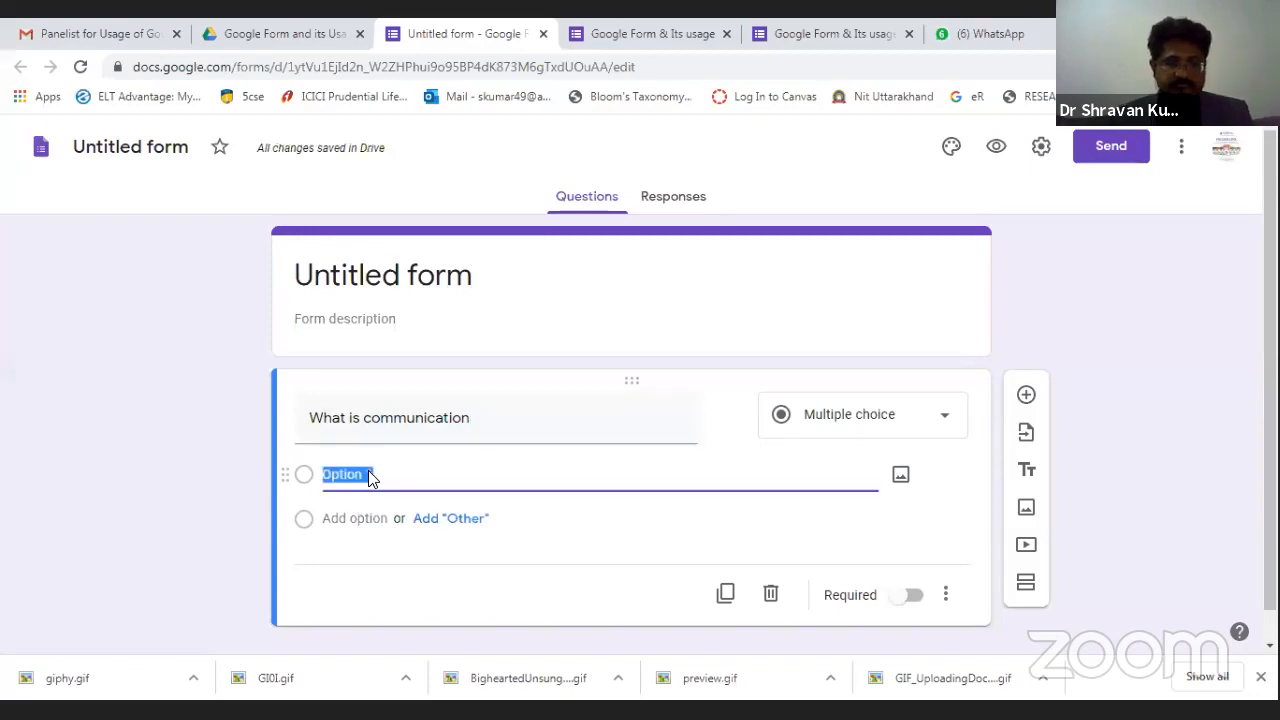
{"action": "type", "text": "Process"}
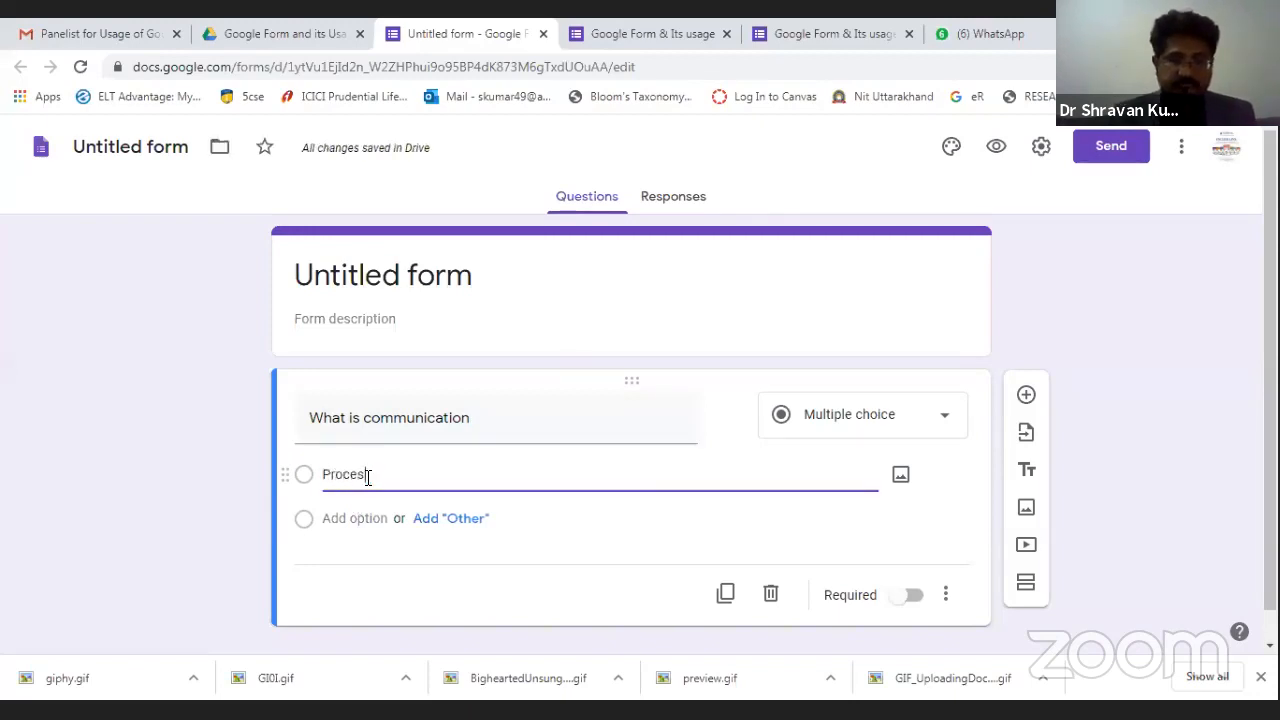
{"action": "left_click", "coordinate": [456, 524]}
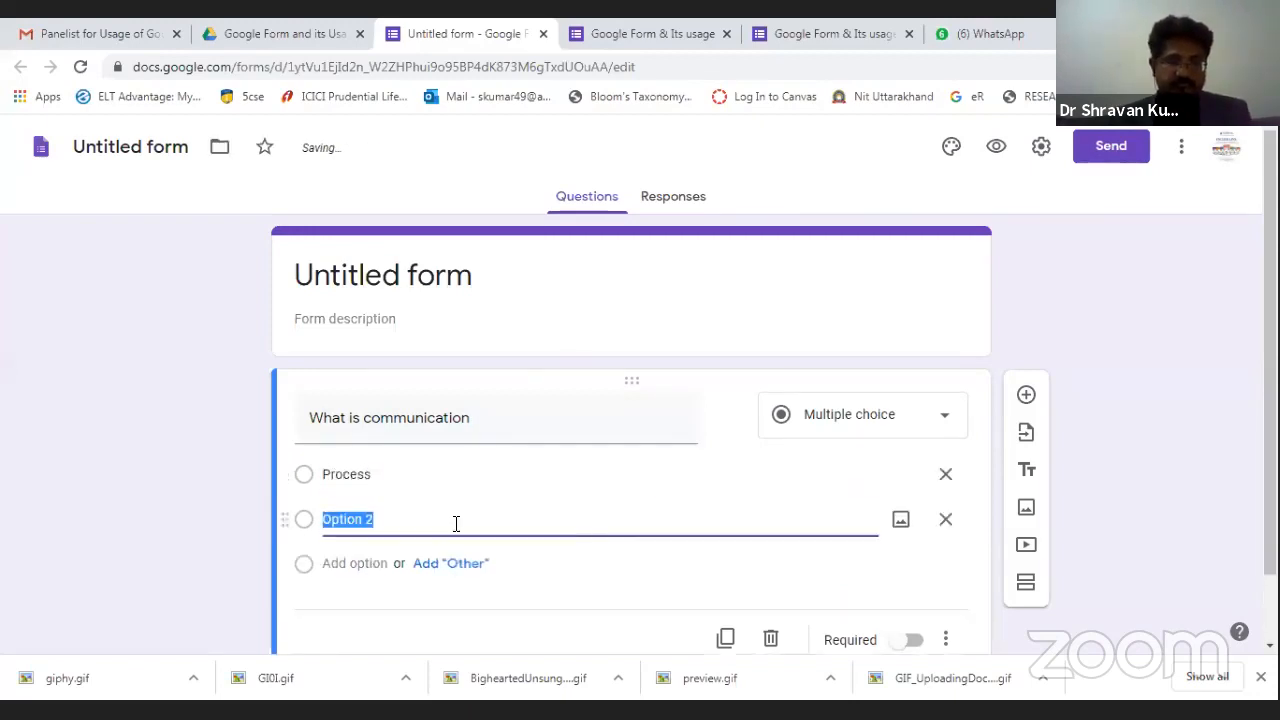
{"action": "type", "text": "Exachnage"}
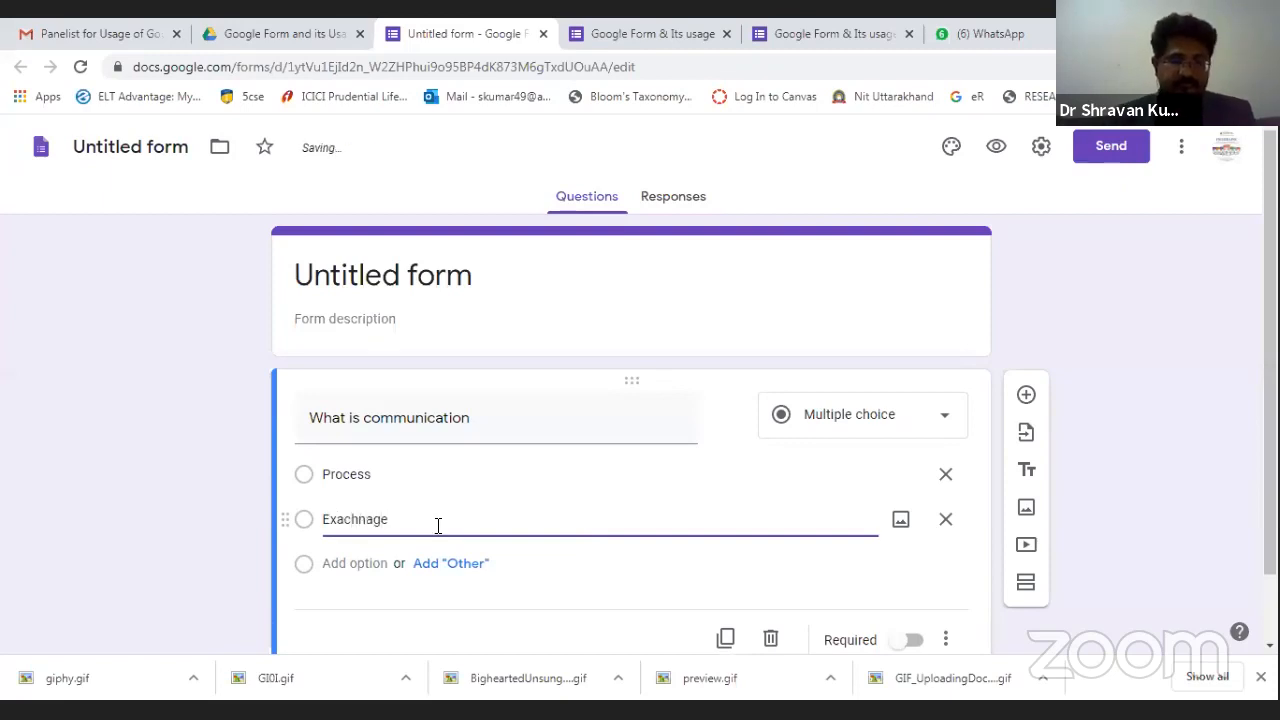
Correct the second option to 'Exchange', then add 'SHaring information' and 'Sharing information through proper channel'.
{"action": "left_click", "coordinate": [366, 563]}
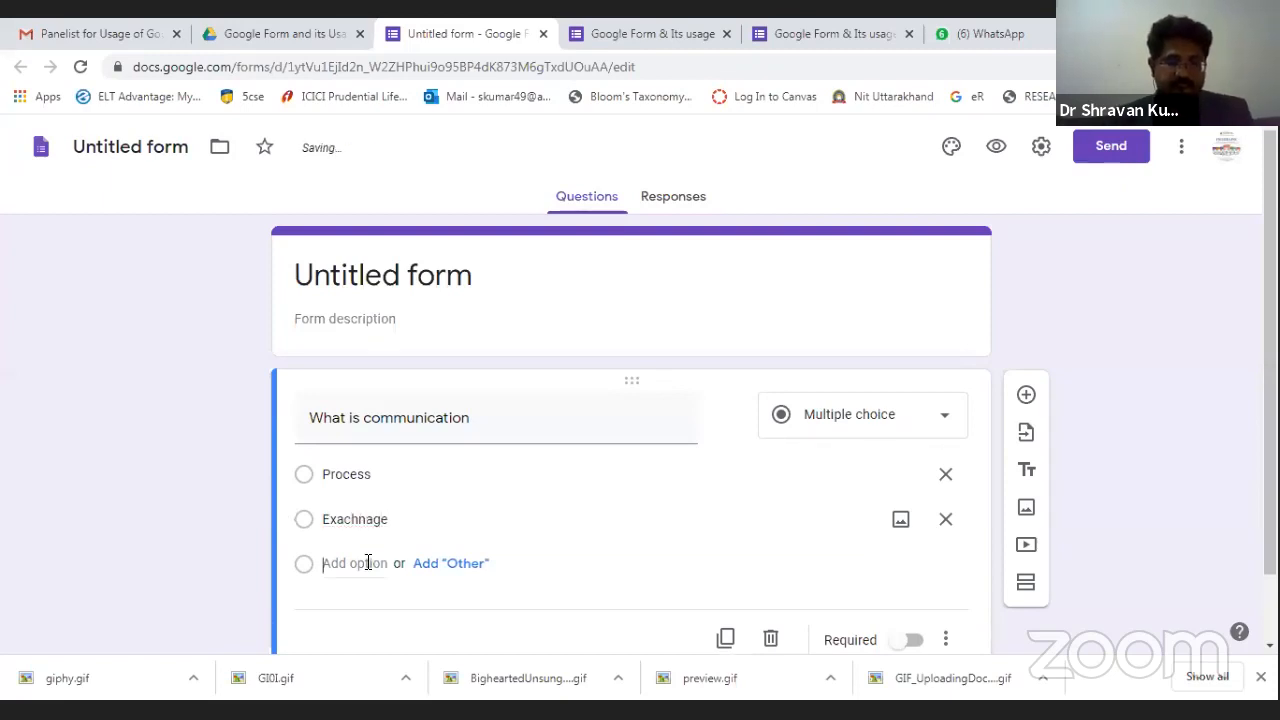
{"action": "double_click", "coordinate": [360, 519]}
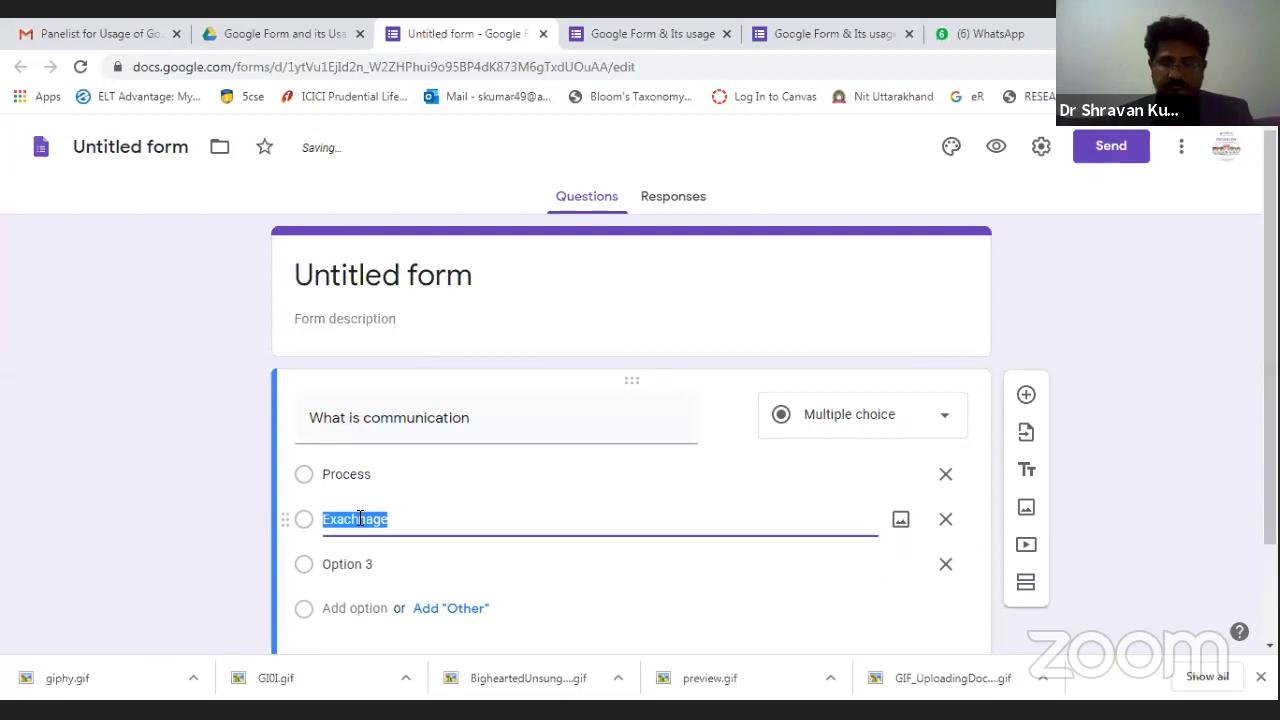
{"action": "key", "text": "End"}
{"action": "key", "text": "BackSpace"}
{"action": "key", "text": "BackSpace"}
{"action": "key", "text": "BackSpace"}
{"action": "key", "text": "BackSpace"}
{"action": "key", "text": "BackSpace"}
{"action": "key", "text": "BackSpace"}
{"action": "key", "text": "BackSpace"}
{"action": "type", "text": "change"}
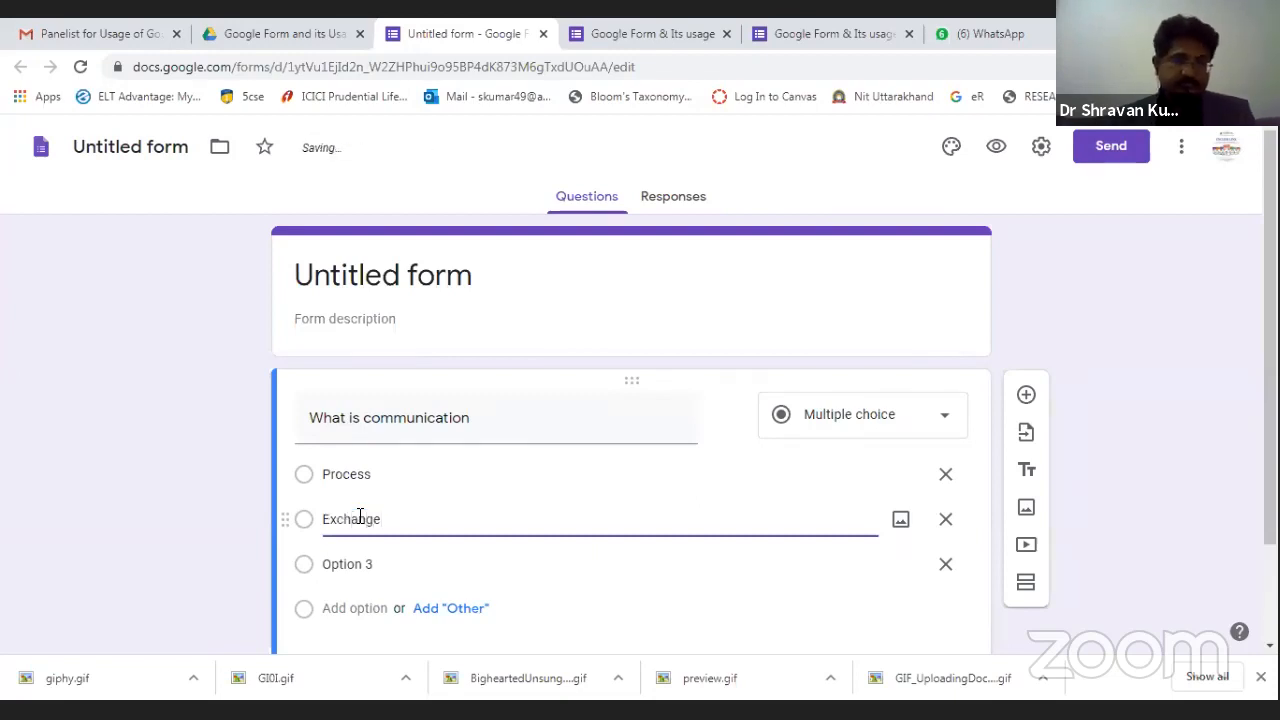
{"action": "left_click", "coordinate": [354, 570]}
{"action": "type", "text": "SHaring "}
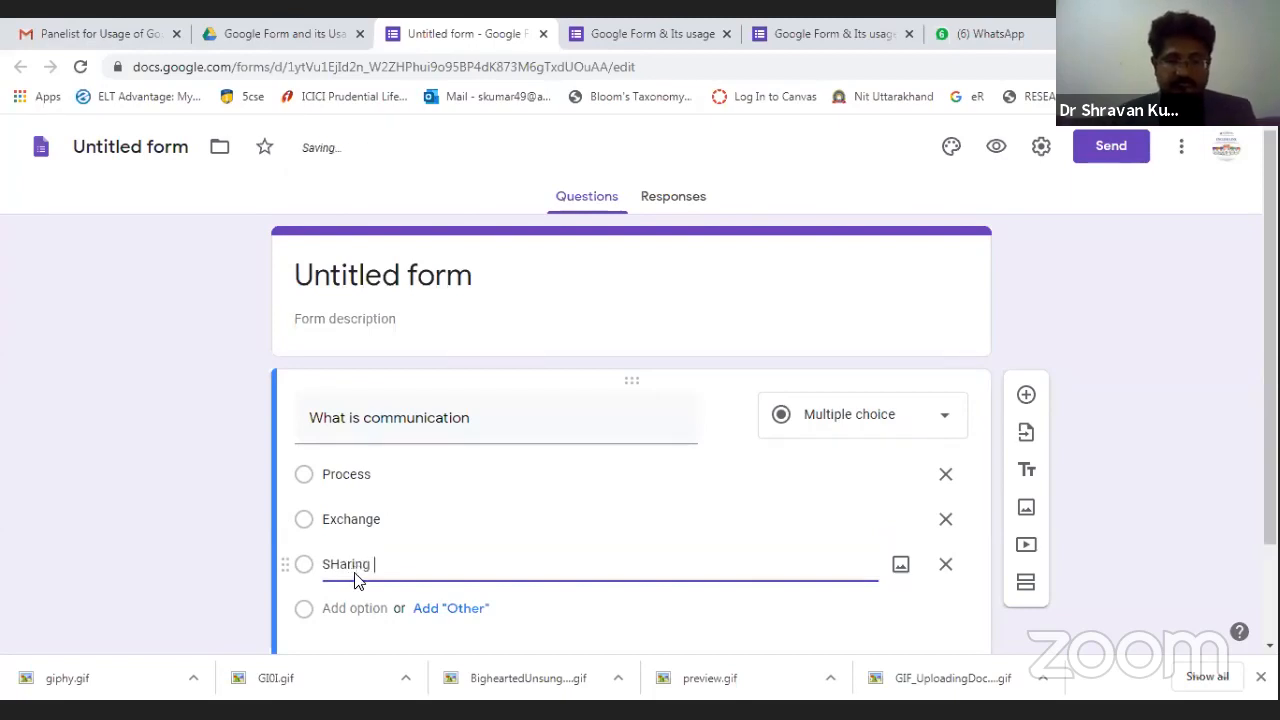
{"action": "type", "text": "information"}
{"action": "left_click", "coordinate": [357, 609]}
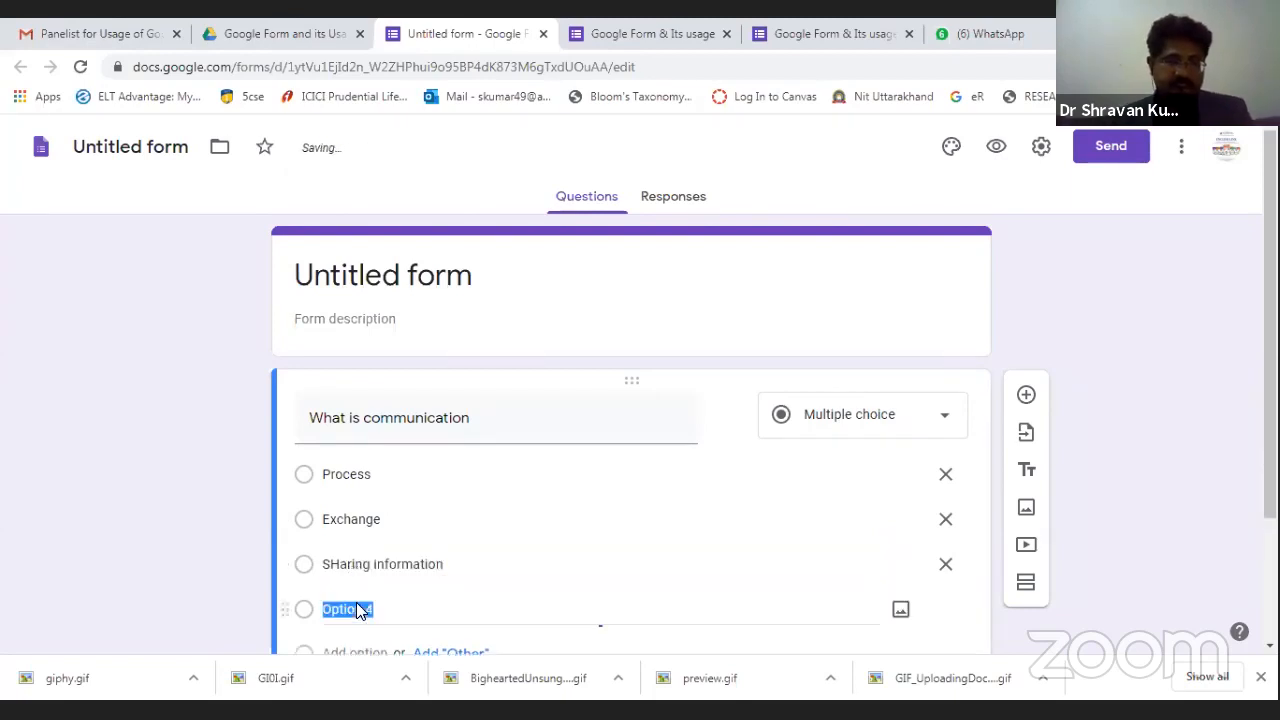
{"action": "type", "text": "Sharing information through proper channel"}
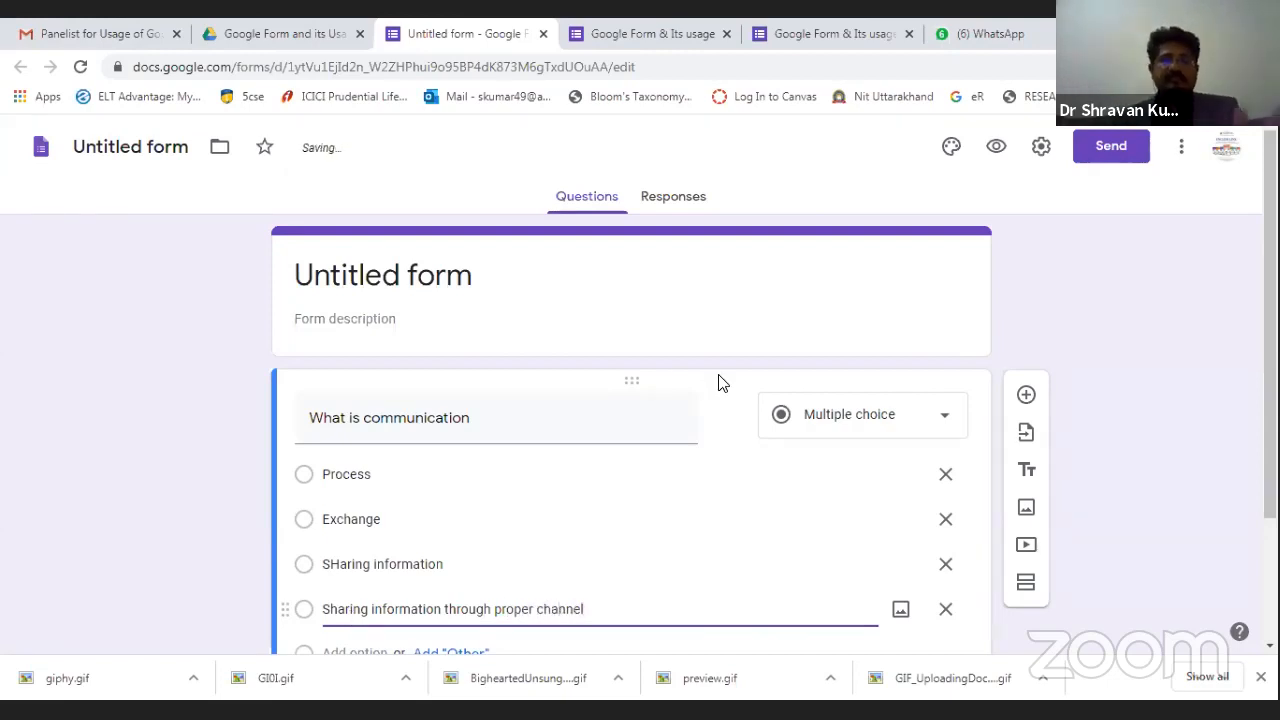
Make the form a quiz that releases marks immediately after each submission, keeping missed questions visible.
{"action": "left_click", "coordinate": [1038, 148]}
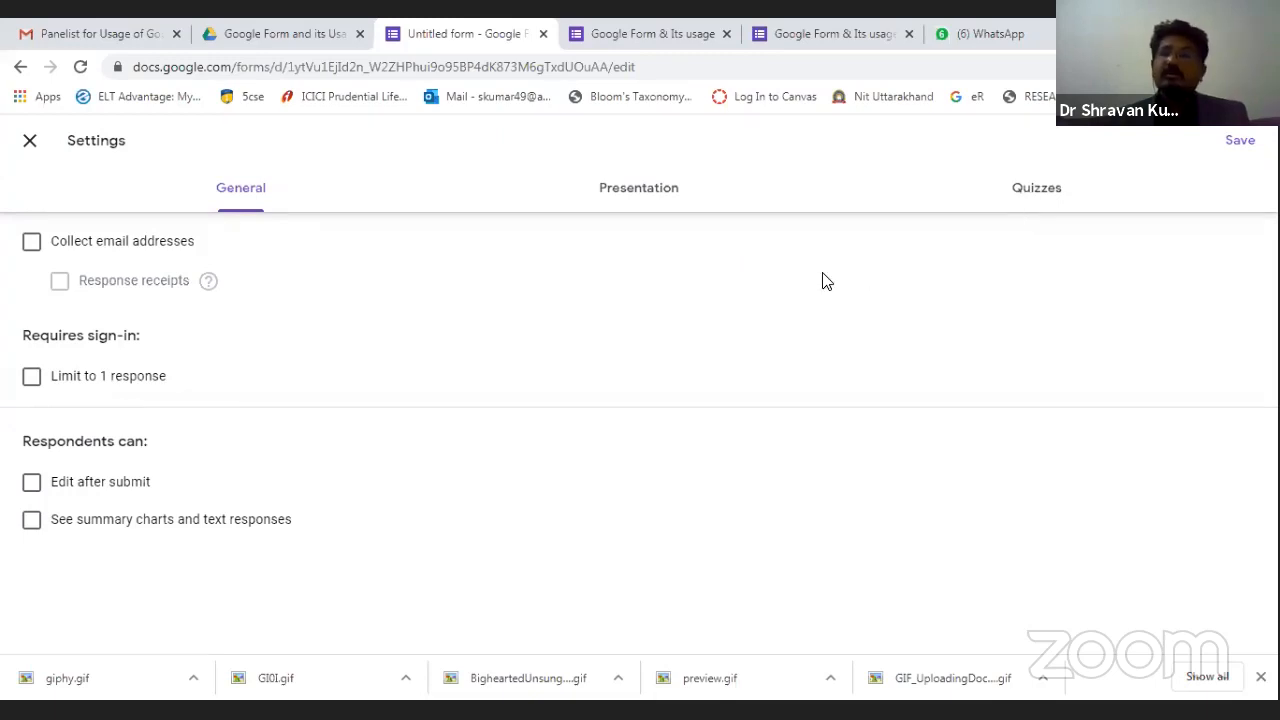
{"action": "left_click", "coordinate": [1036, 188]}
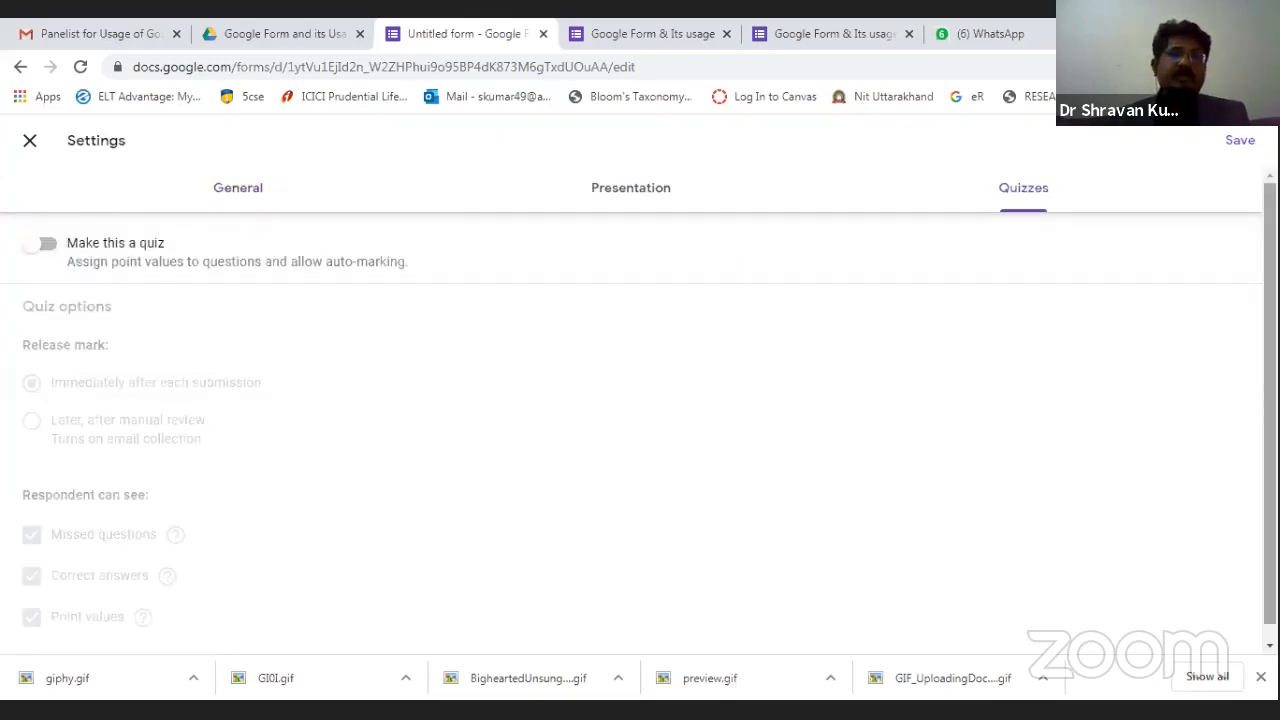
{"action": "left_click", "coordinate": [54, 248]}
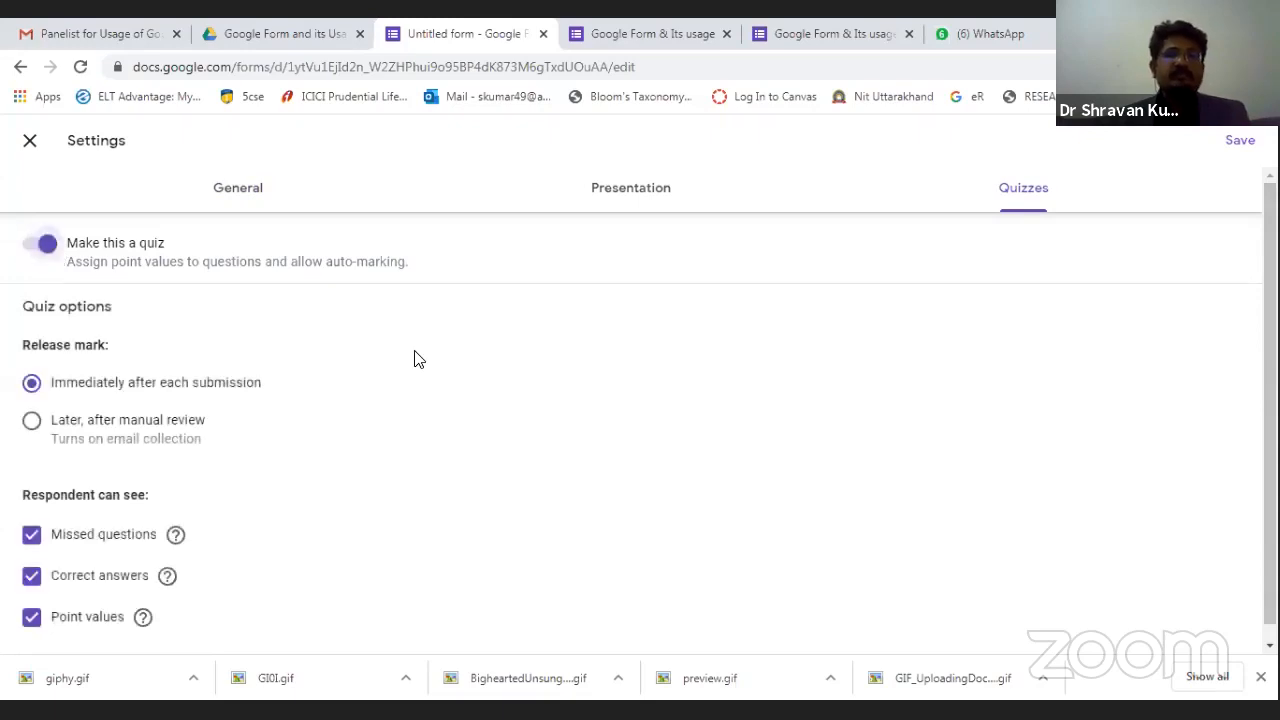
{"action": "scroll", "coordinate": [306, 380], "scroll_direction": "down", "scroll_amount": 1}
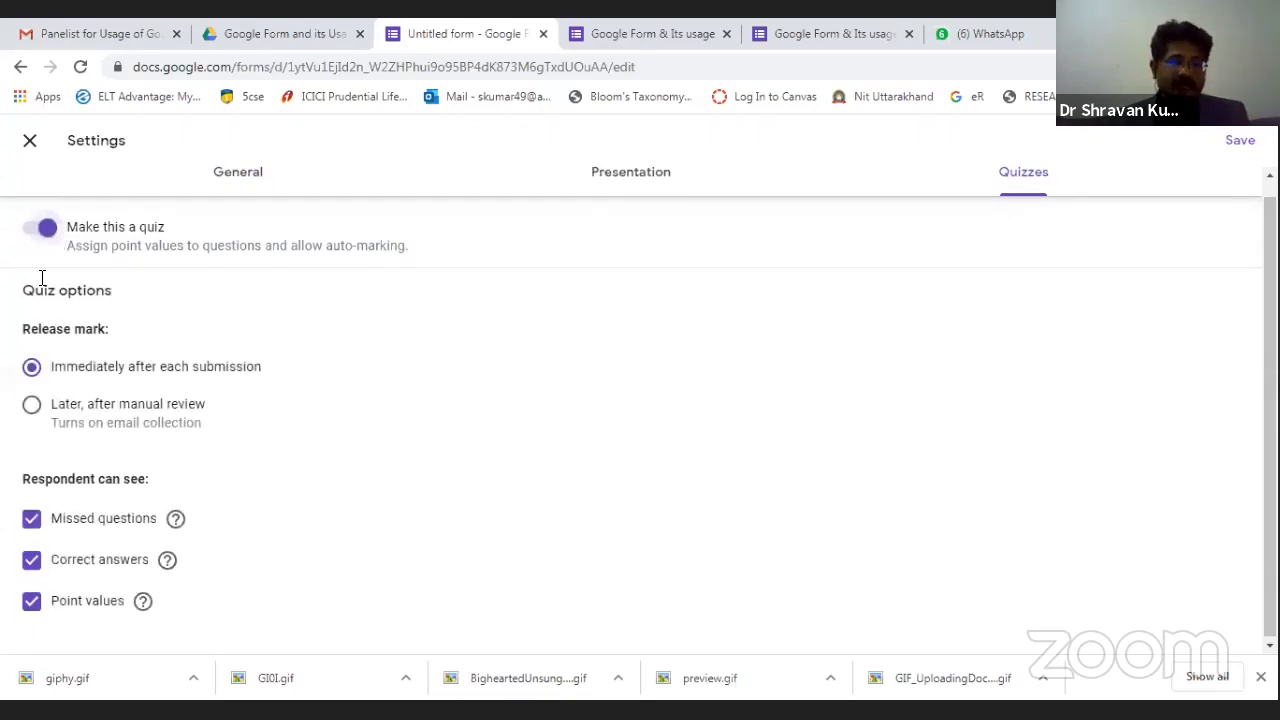
{"action": "left_click", "coordinate": [33, 406]}
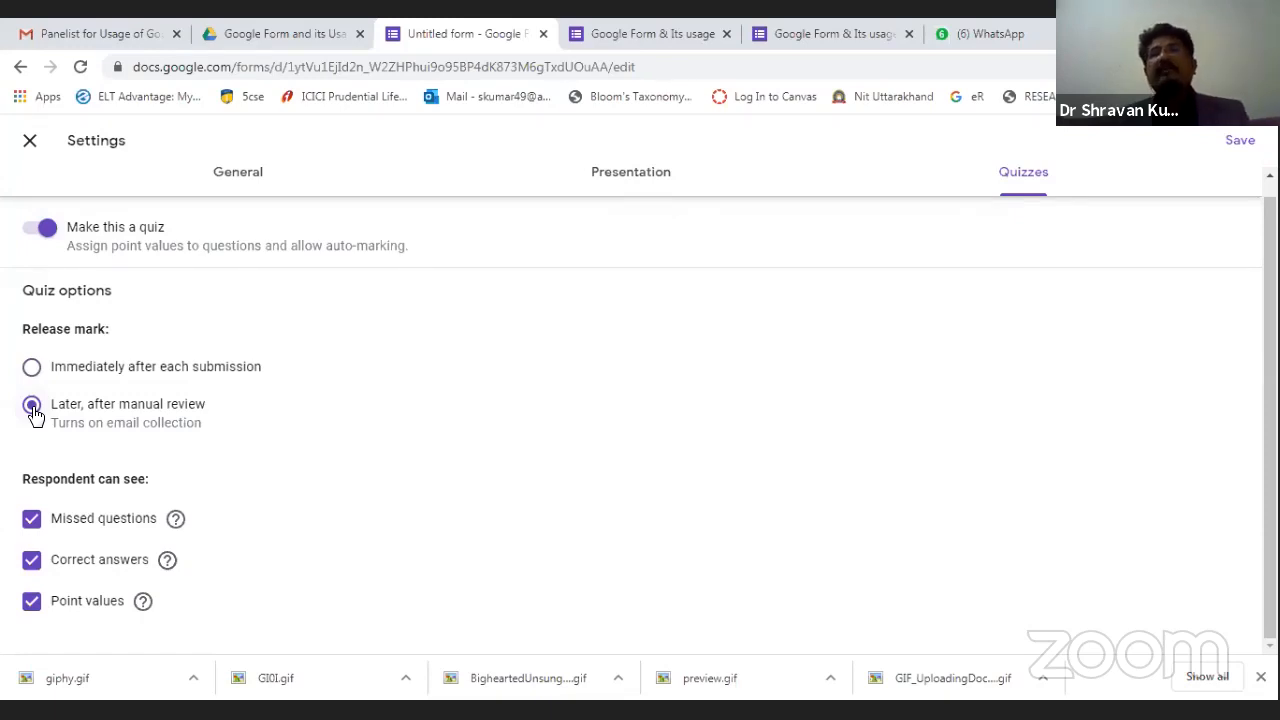
{"action": "left_click", "coordinate": [33, 372]}
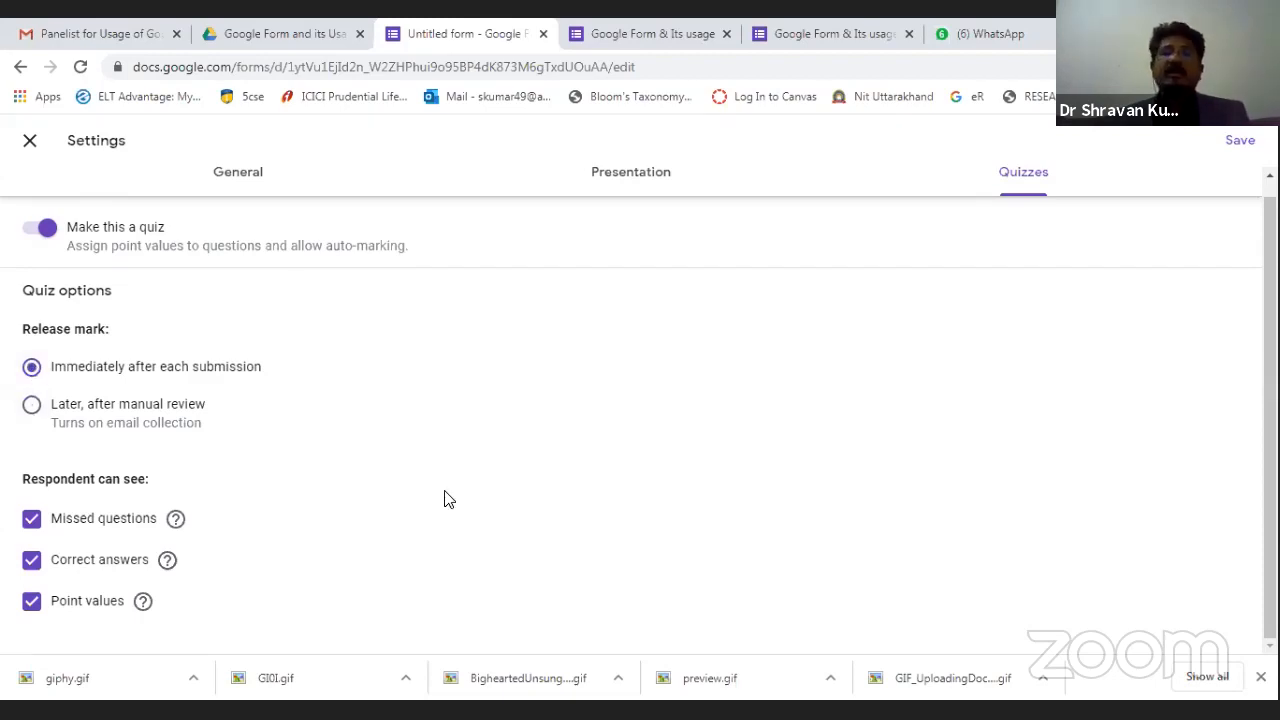
{"action": "left_click", "coordinate": [32, 524]}
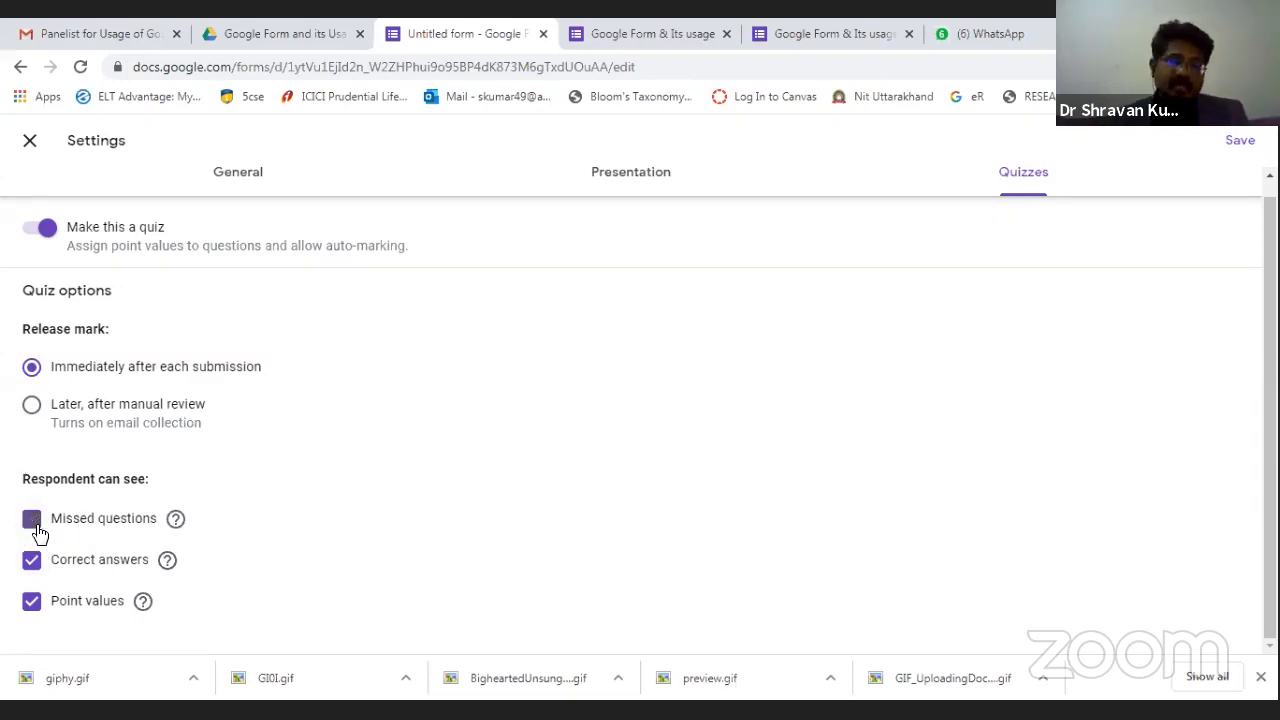
{"action": "left_click", "coordinate": [32, 524]}
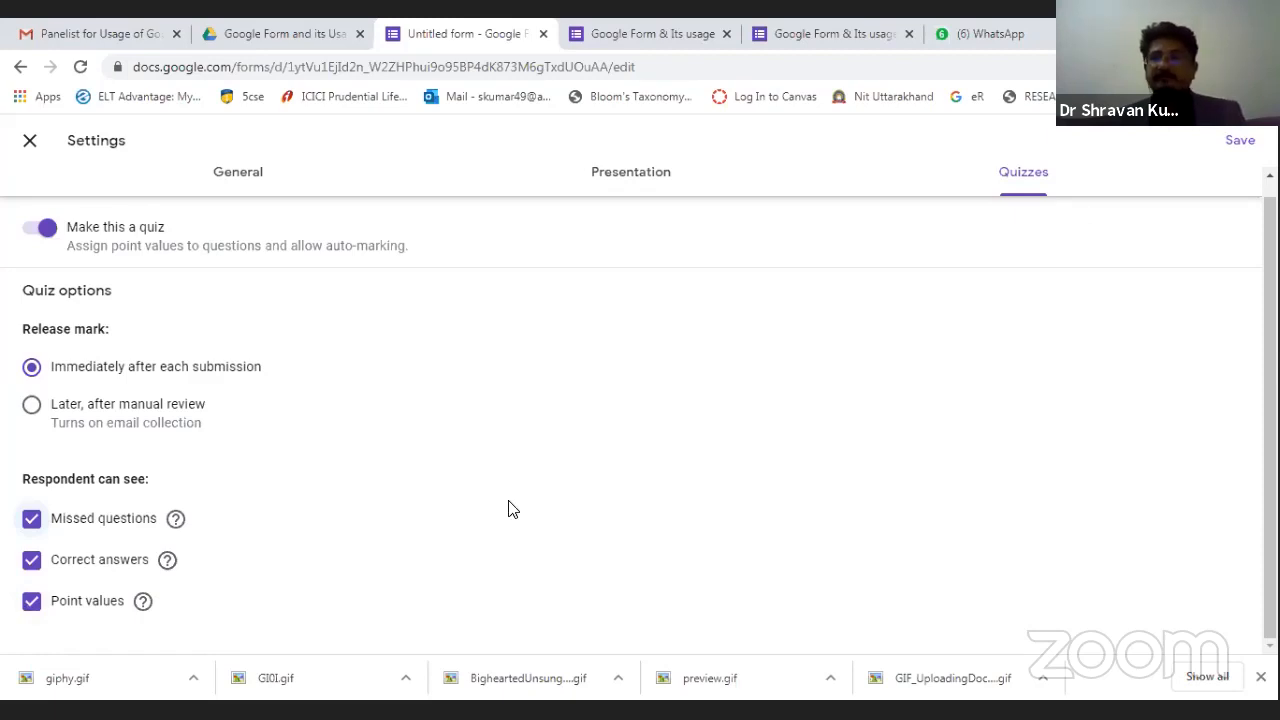
Save the quiz settings and mark 'Sharing information through proper channel' correct, worth 1 point.
{"action": "left_click", "coordinate": [1240, 141]}
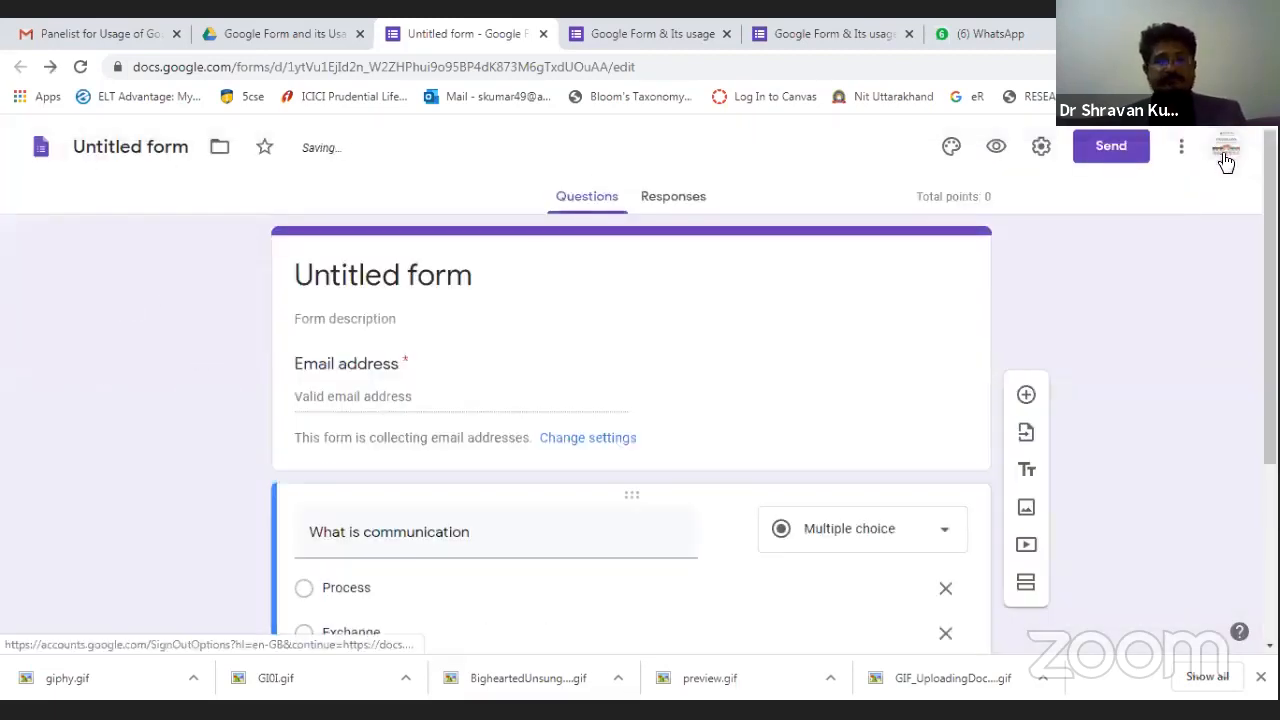
{"action": "scroll", "coordinate": [1182, 190], "scroll_direction": "down", "scroll_amount": 1}
{"action": "scroll", "coordinate": [1182, 190], "scroll_direction": "down", "scroll_amount": 2}
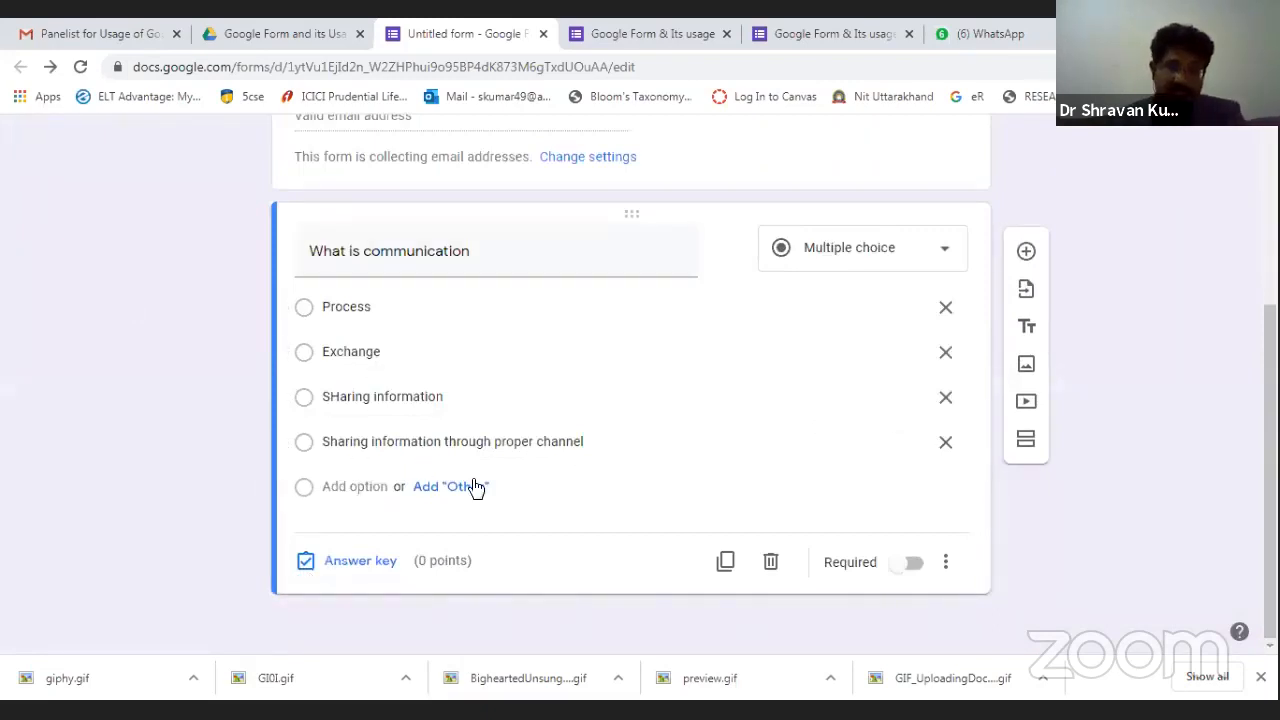
{"action": "left_click", "coordinate": [358, 566]}
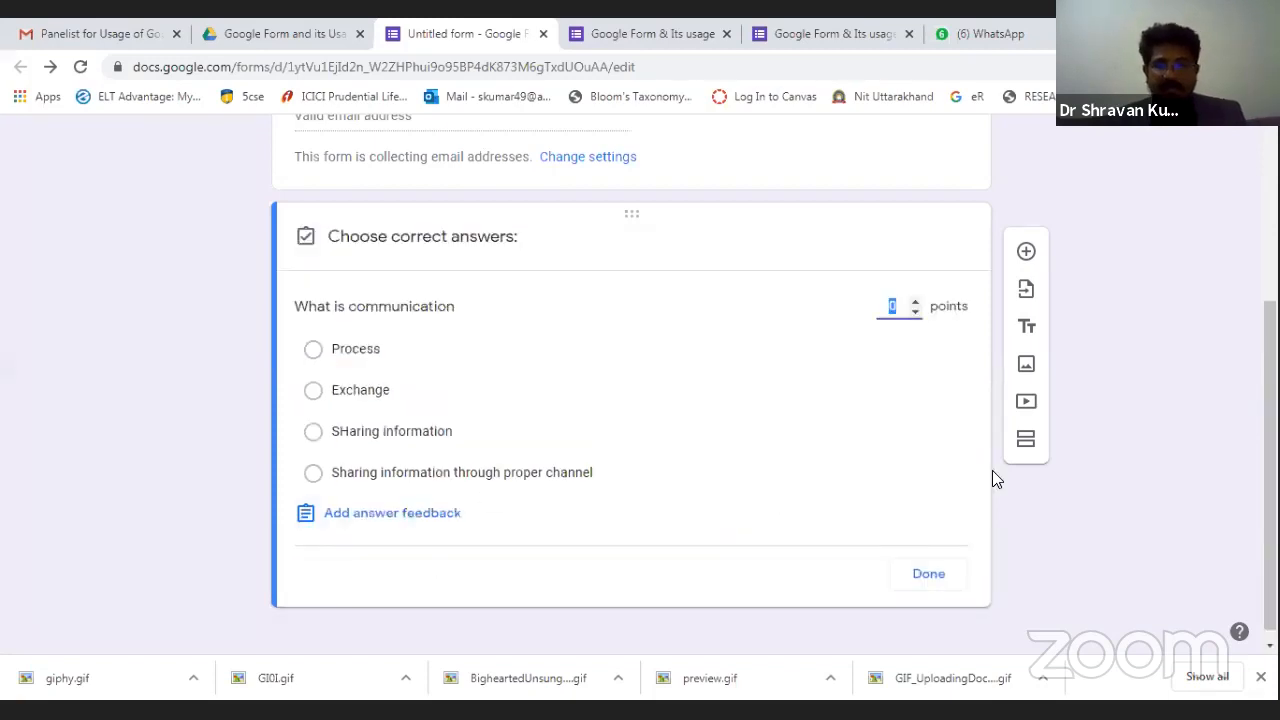
{"action": "left_click", "coordinate": [314, 477]}
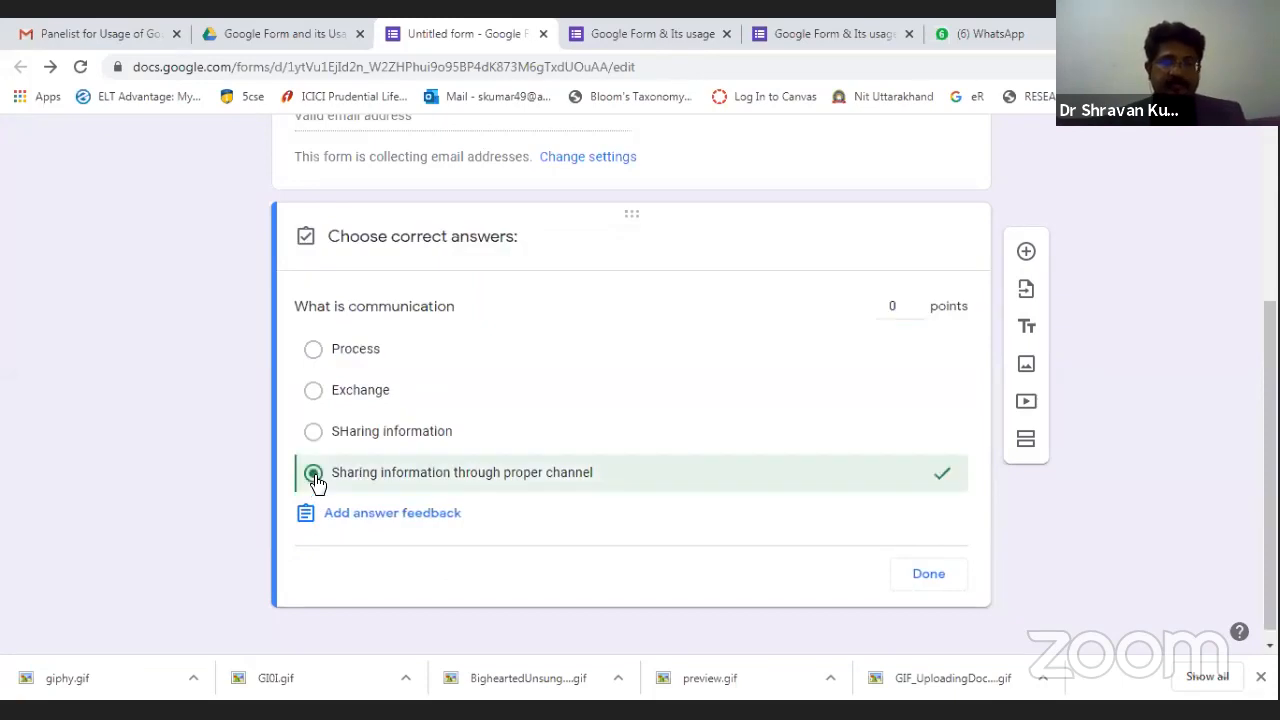
{"action": "left_click", "coordinate": [902, 311]}
{"action": "key", "text": "BackSpace"}
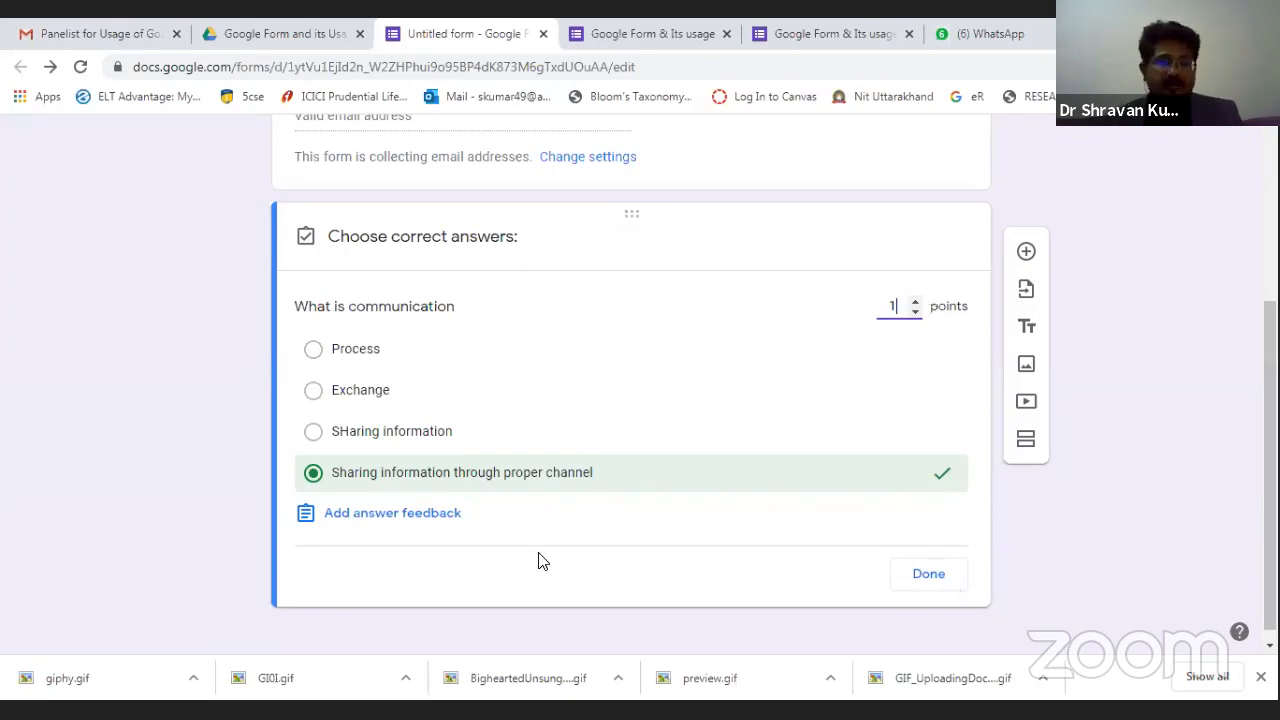
{"action": "left_click", "coordinate": [418, 524]}
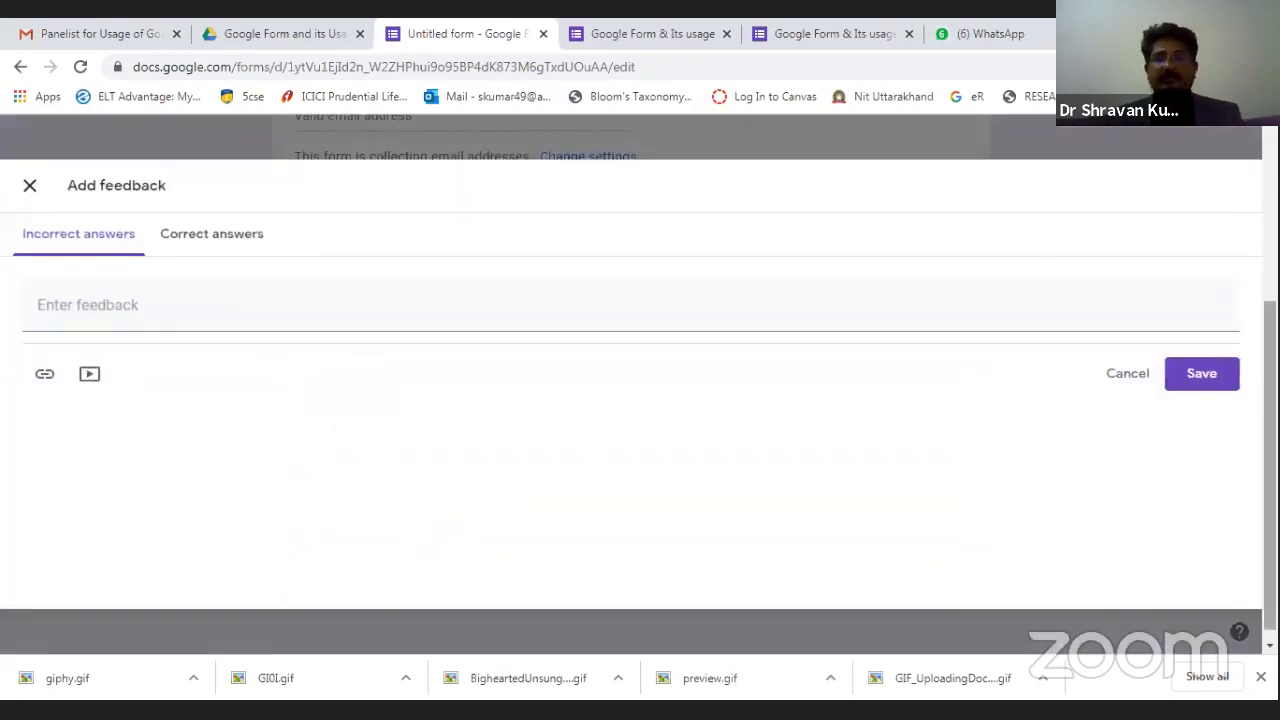
{"action": "left_click", "coordinate": [31, 185]}
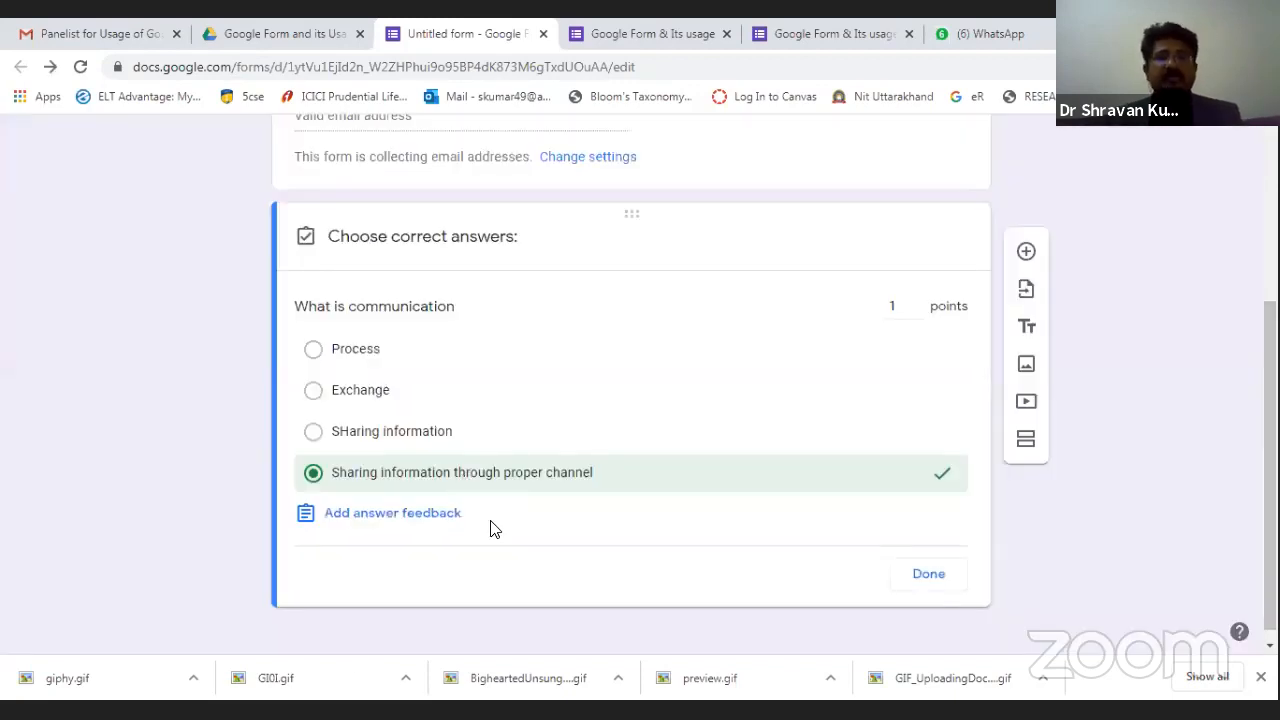
{"action": "left_click", "coordinate": [929, 575]}
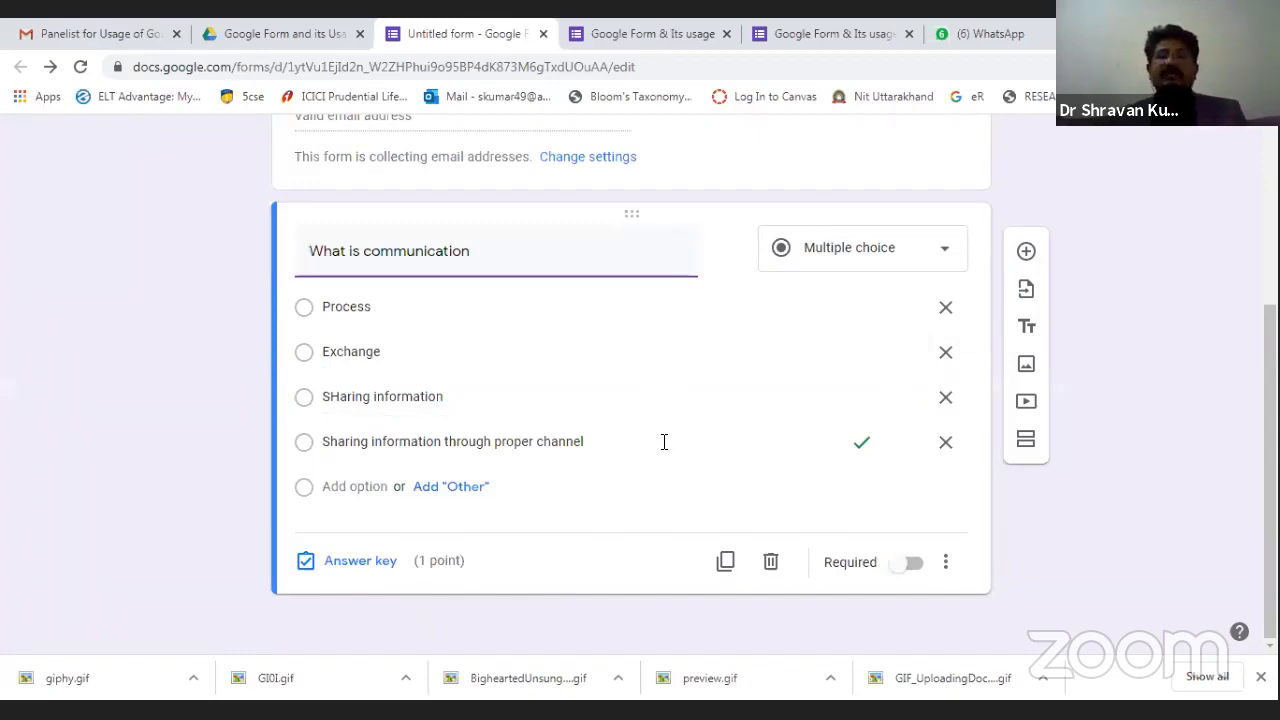
Add a new question below, titled asking who is PM of India.
{"action": "left_click", "coordinate": [725, 564]}
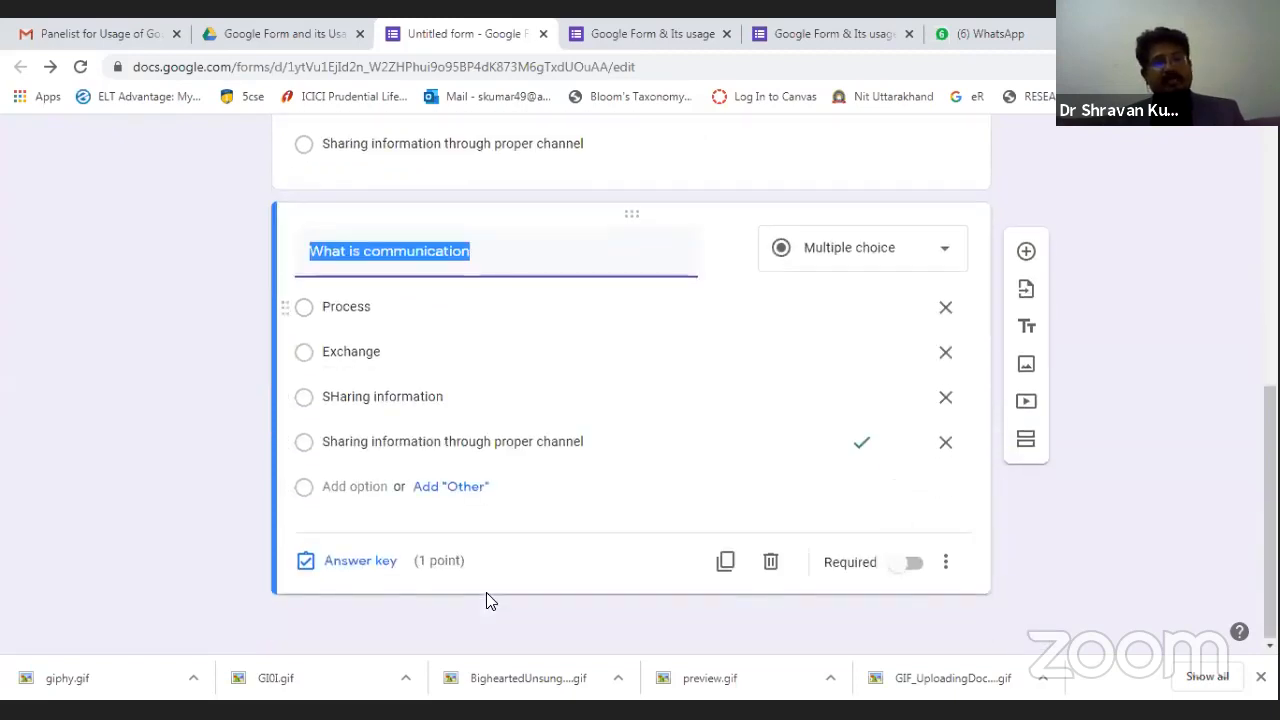
{"action": "left_click", "coordinate": [770, 566]}
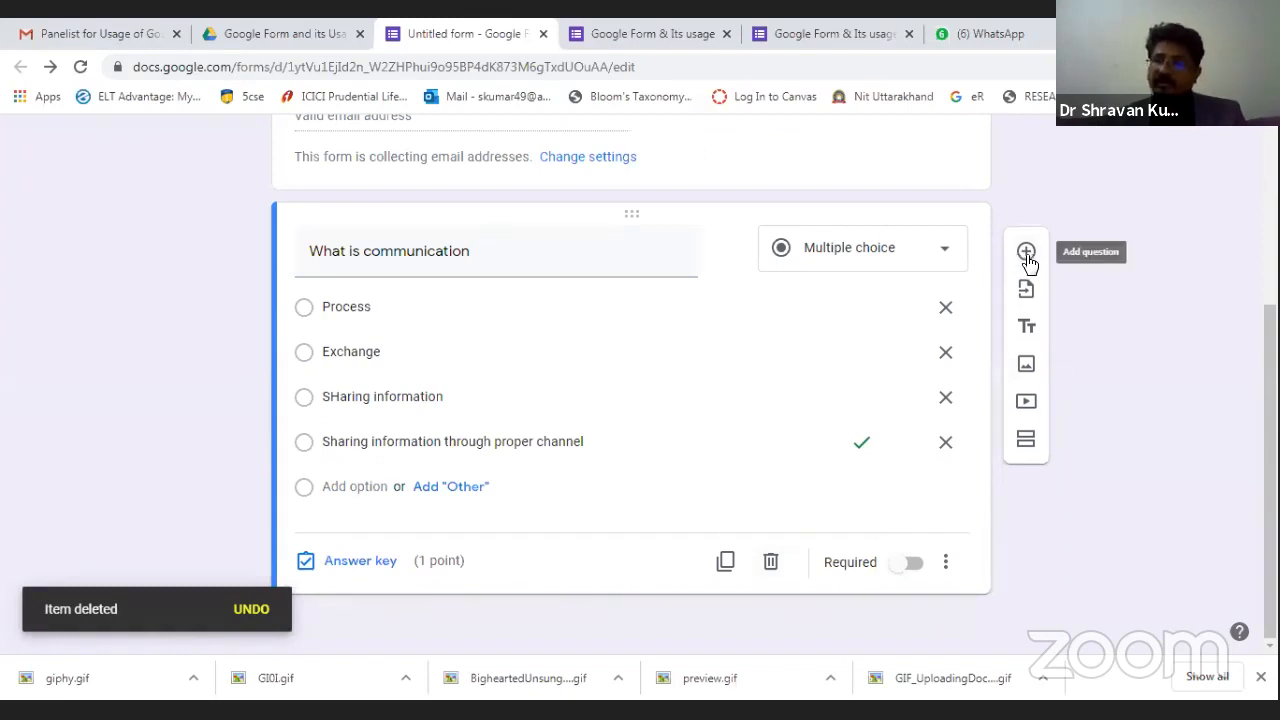
{"action": "left_click", "coordinate": [1025, 252]}
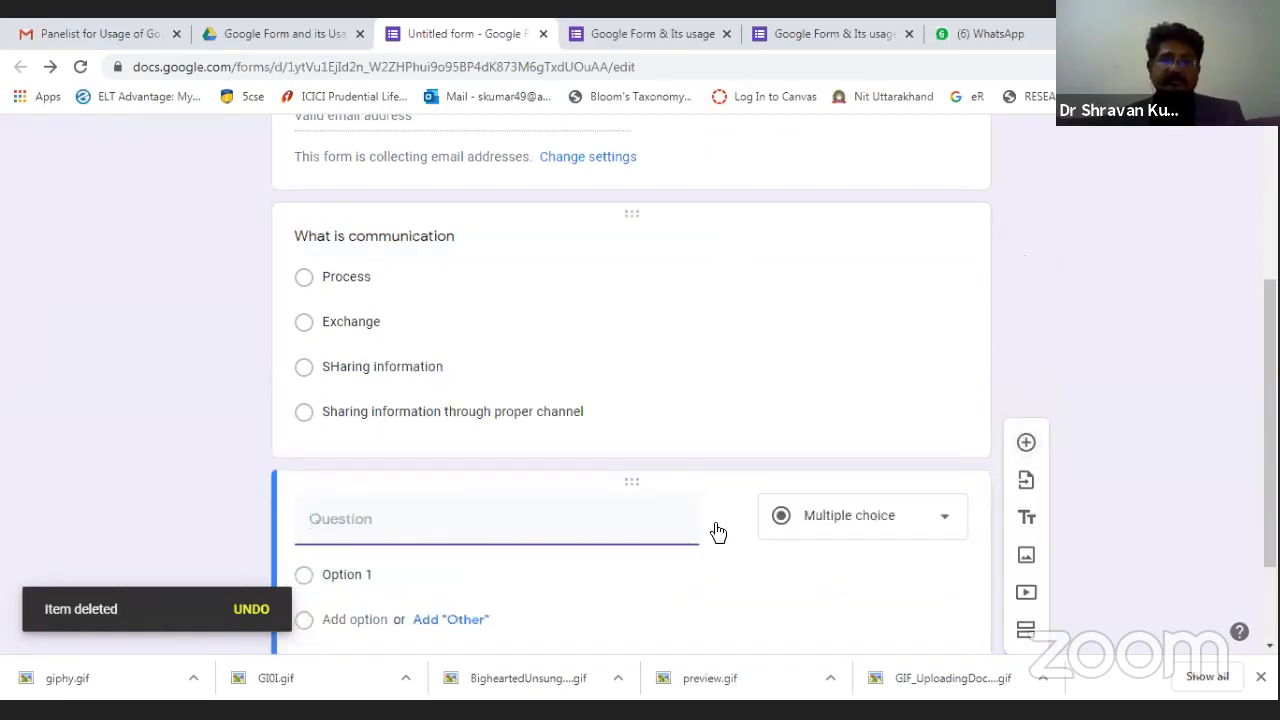
{"action": "type", "text": "What is"}
{"action": "key", "text": "BackSpace"}
{"action": "key", "text": "BackSpace"}
{"action": "key", "text": "BackSpace"}
{"action": "key", "text": "BackSpace"}
{"action": "key", "text": "BackSpace"}
{"action": "key", "text": "BackSpace"}
{"action": "type", "text": "o is PM if"}
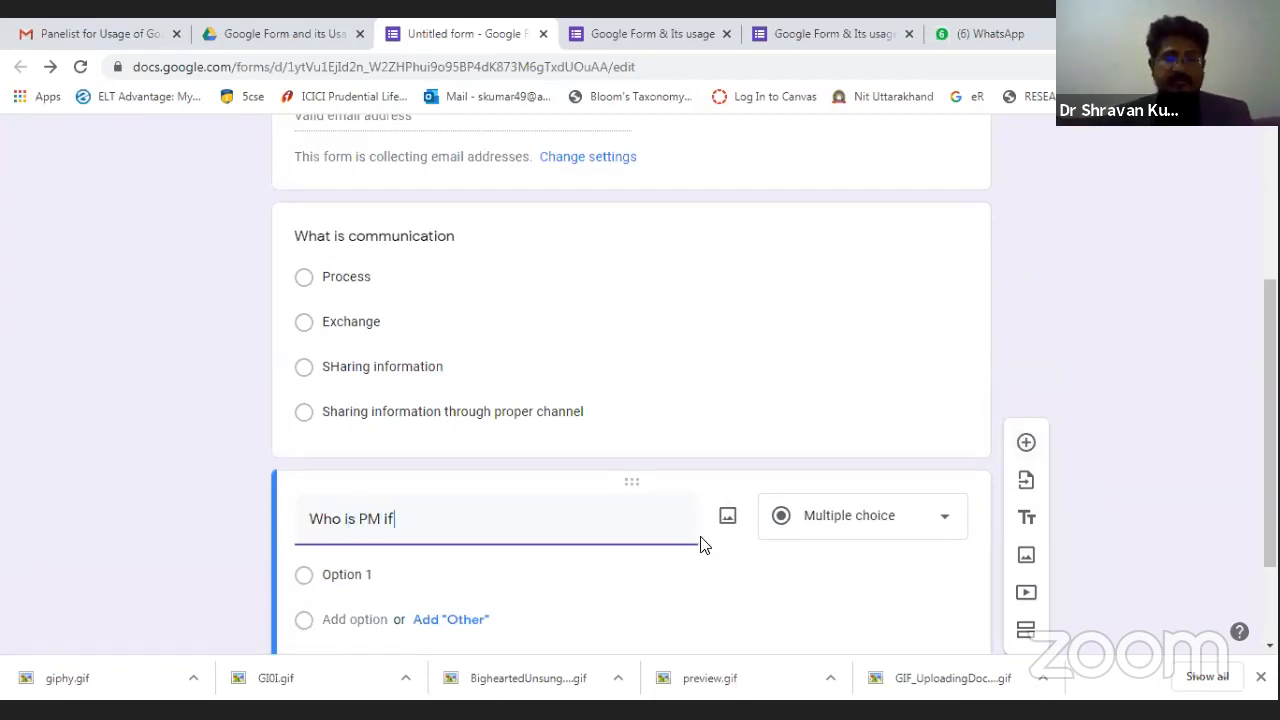
{"action": "type", "text": " Indi"}
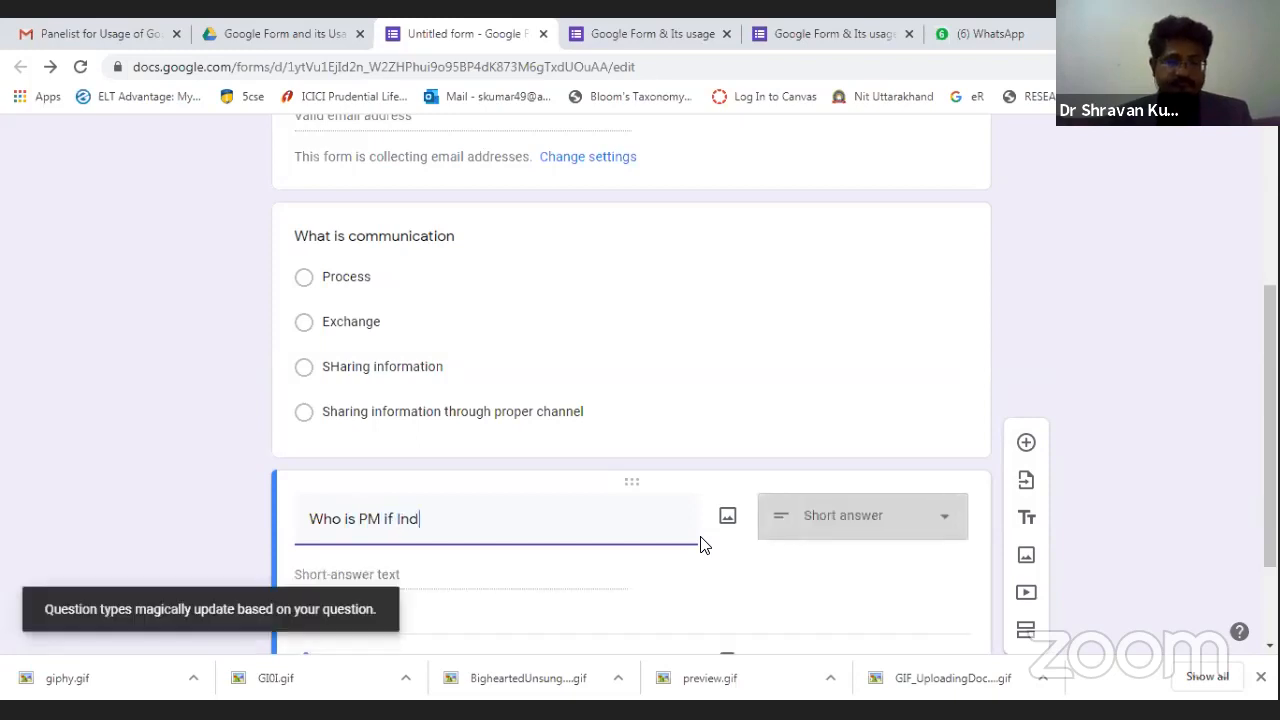
{"action": "type", "text": "?"}
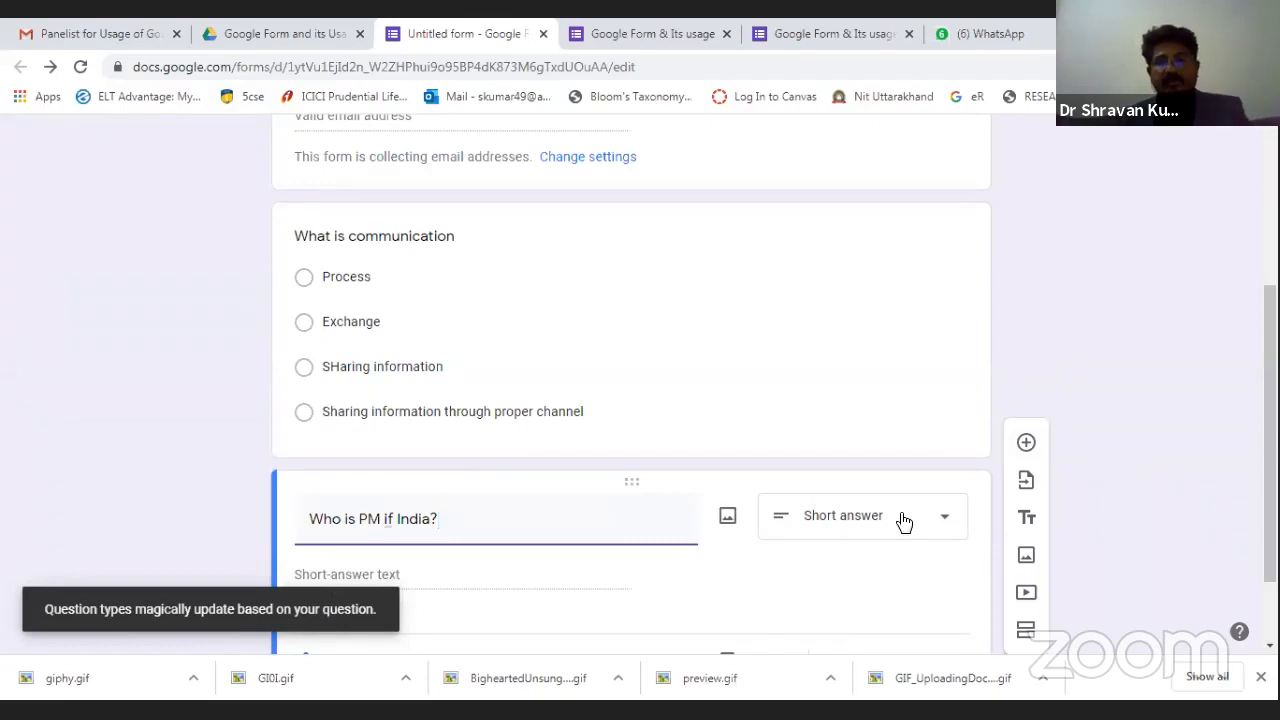
Make it multiple choice with options 'ManmohaN siNGH' and 'nARENDRA moDI'.
{"action": "left_click", "coordinate": [871, 527]}
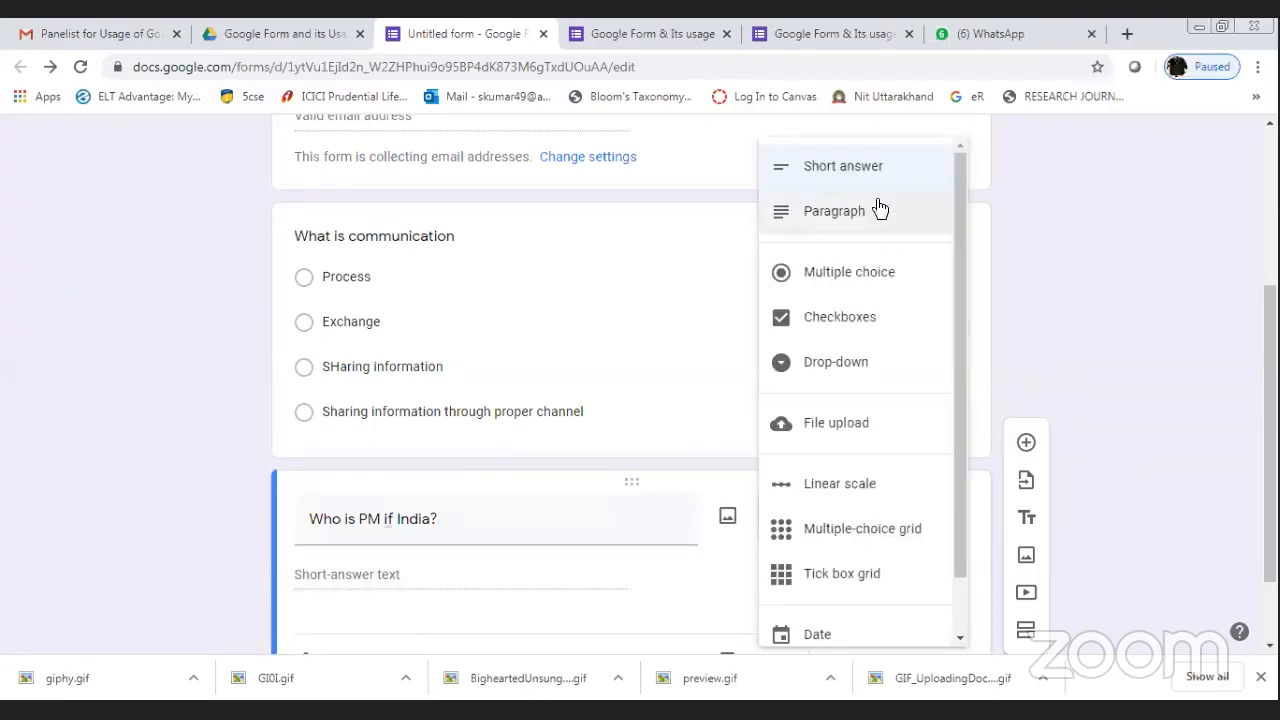
{"action": "left_click", "coordinate": [846, 276]}
{"action": "left_click", "coordinate": [362, 447]}
{"action": "type", "text": "ManmohaN siNGH"}
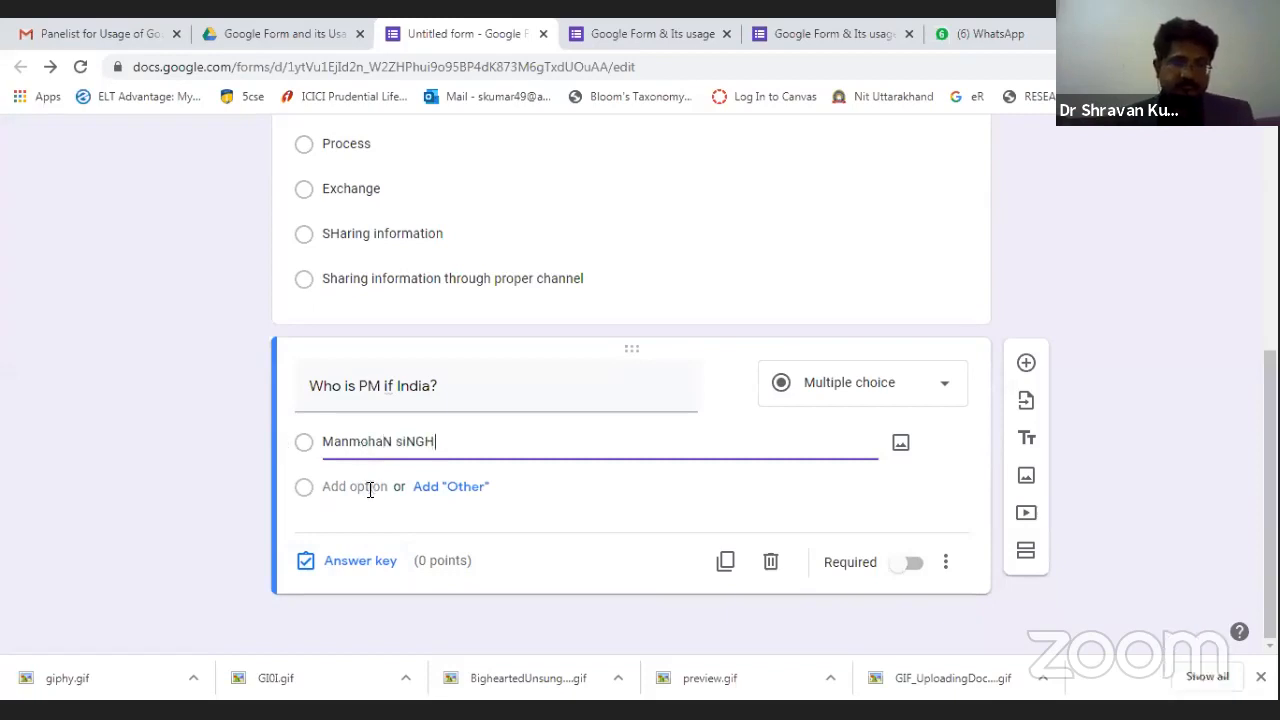
{"action": "left_click", "coordinate": [369, 487]}
{"action": "type", "text": "nARE"}
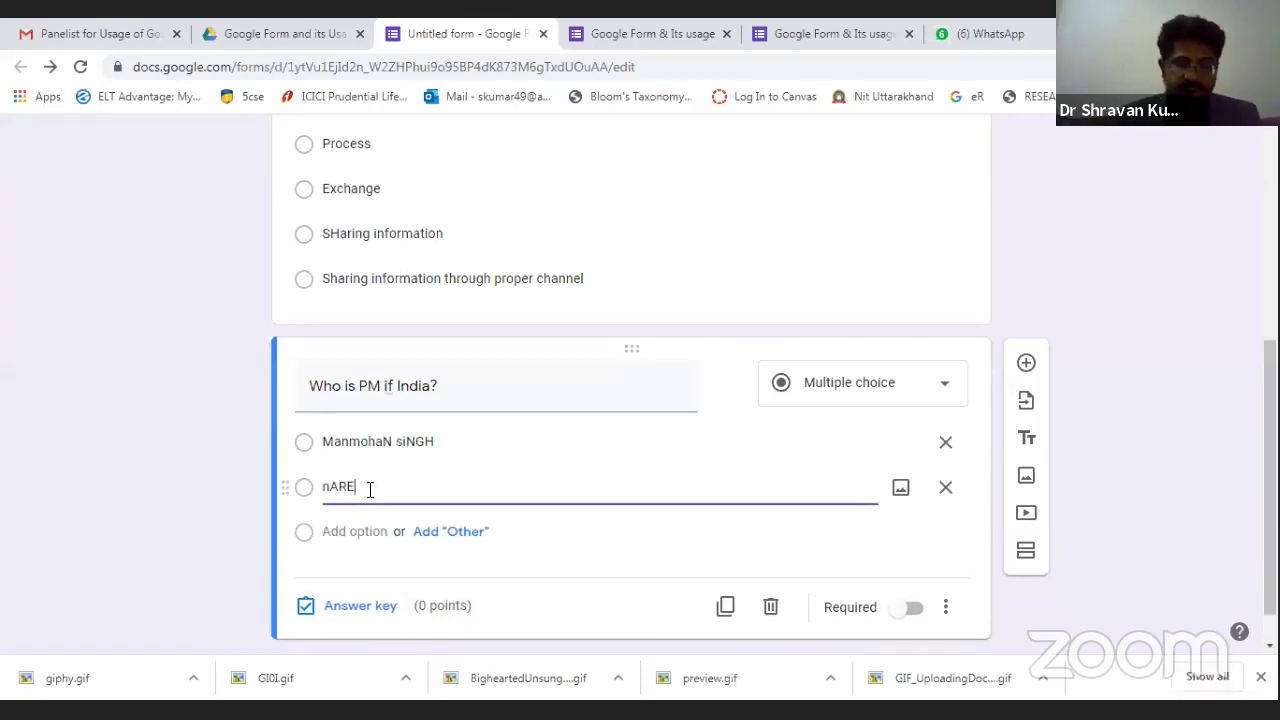
{"action": "type", "text": "NDRA moDI"}
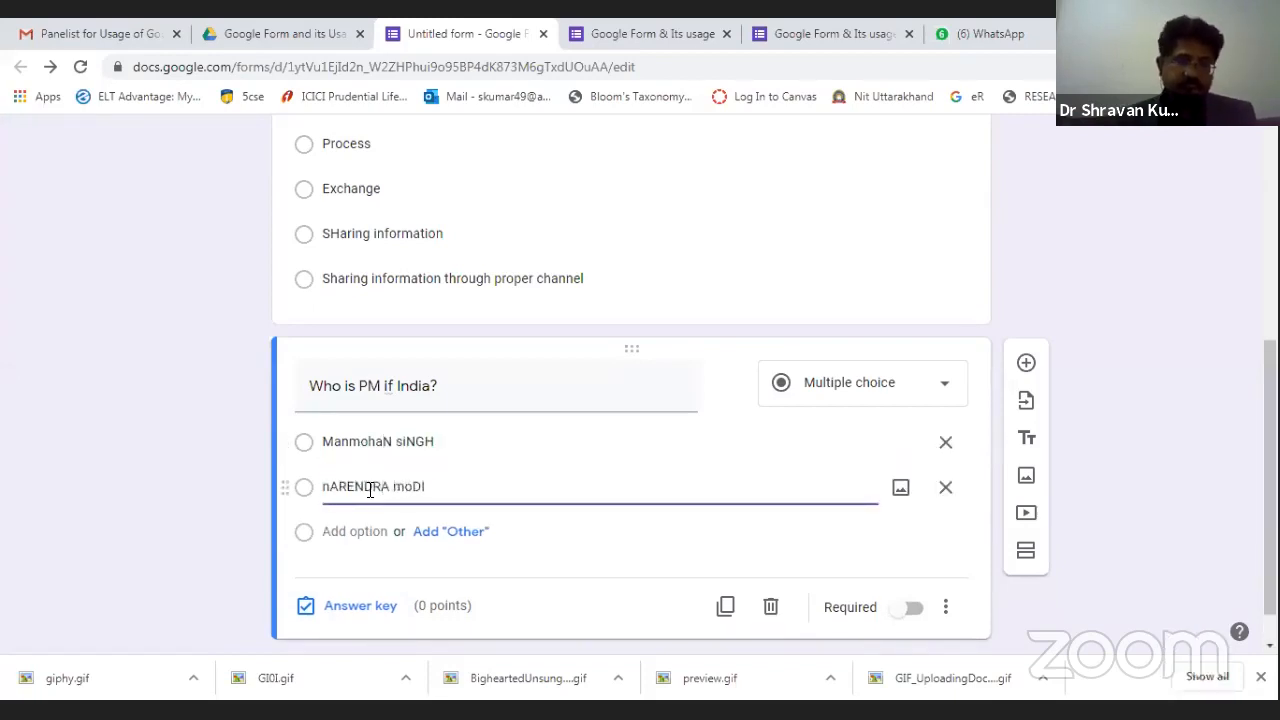
Replace the badly capitalised options with 'Sonia Gandhi' and 'AMit Shah'.
{"action": "left_click", "coordinate": [365, 533]}
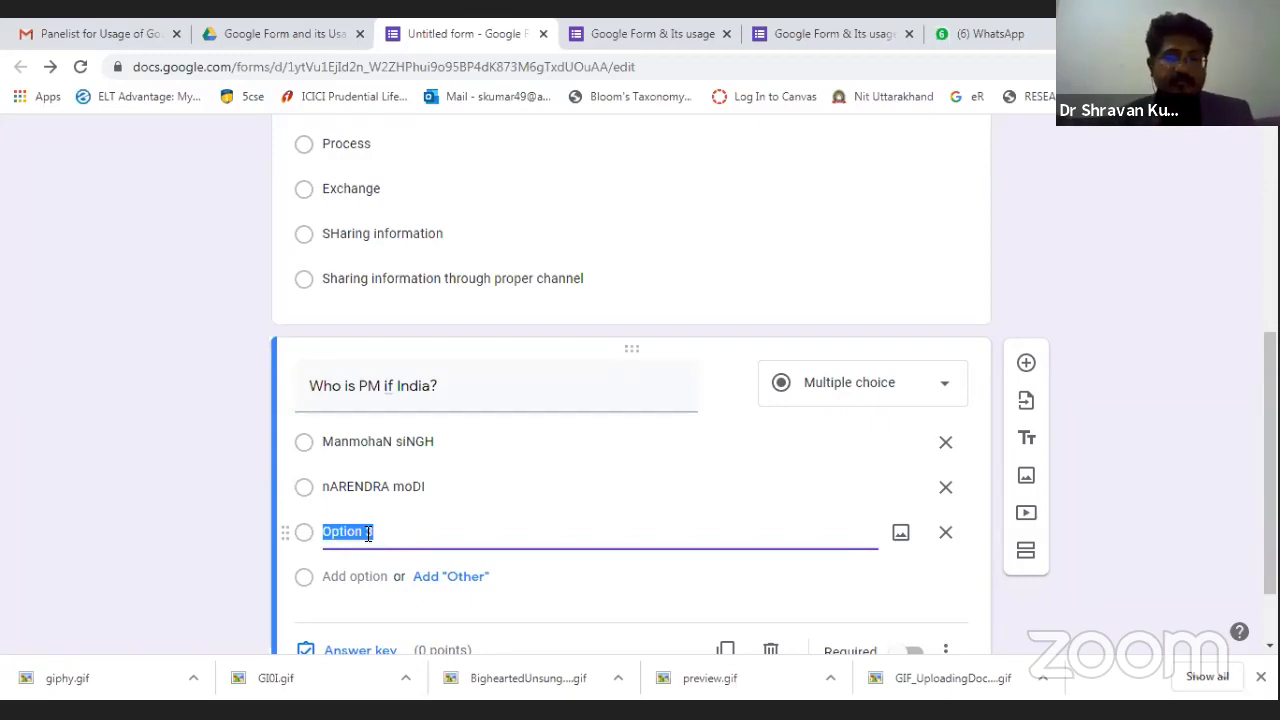
{"action": "type", "text": "sONIA"}
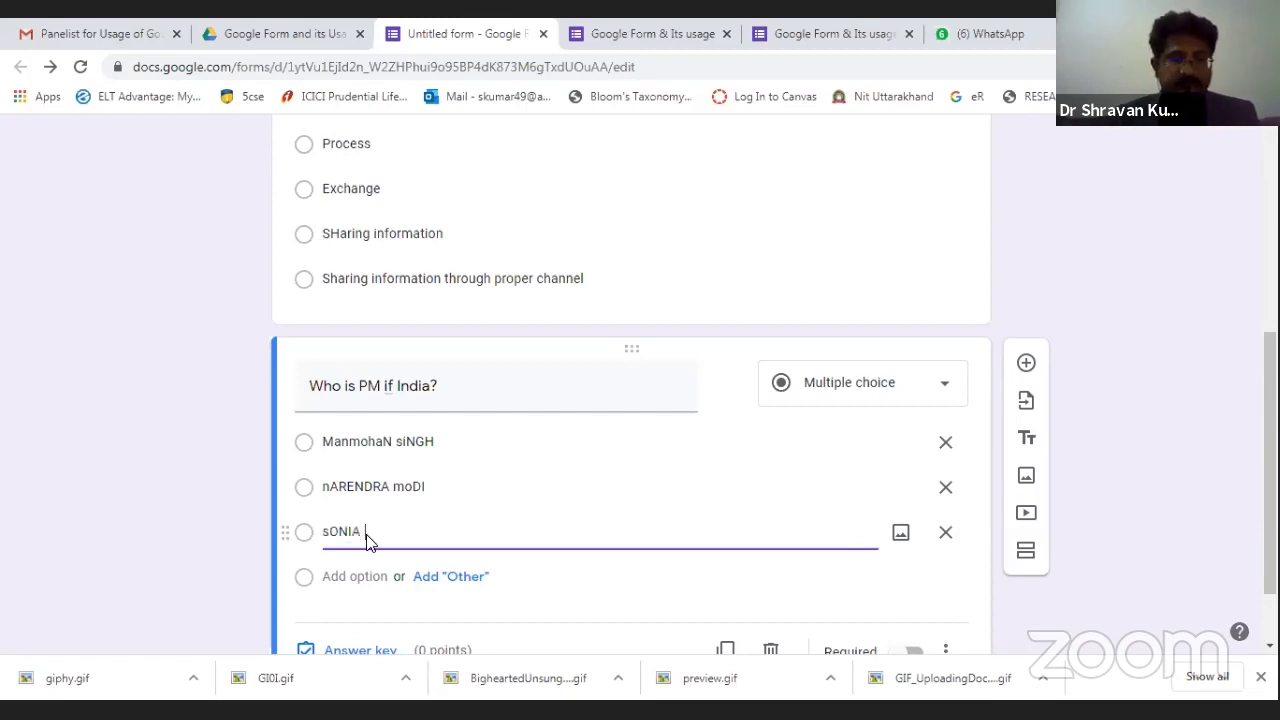
{"action": "key", "text": "BackSpace"}
{"action": "key", "text": "BackSpace"}
{"action": "key", "text": "BackSpace"}
{"action": "key", "text": "BackSpace"}
{"action": "key", "text": "BackSpace"}
{"action": "key", "text": "BackSpace"}
{"action": "key", "text": "BackSpace"}
{"action": "key", "text": "BackSpace"}
{"action": "key", "text": "BackSpace"}
{"action": "key", "text": "BackSpace"}
{"action": "key", "text": "BackSpace"}
{"action": "key", "text": "BackSpace"}
{"action": "key", "text": "BackSpace"}
{"action": "key", "text": "BackSpace"}
{"action": "key", "text": "BackSpace"}
{"action": "key", "text": "BackSpace"}
{"action": "key", "text": "BackSpace"}
{"action": "key", "text": "BackSpace"}
{"action": "key", "text": "BackSpace"}
{"action": "key", "text": "BackSpace"}
{"action": "type", "text": "Sonia "}
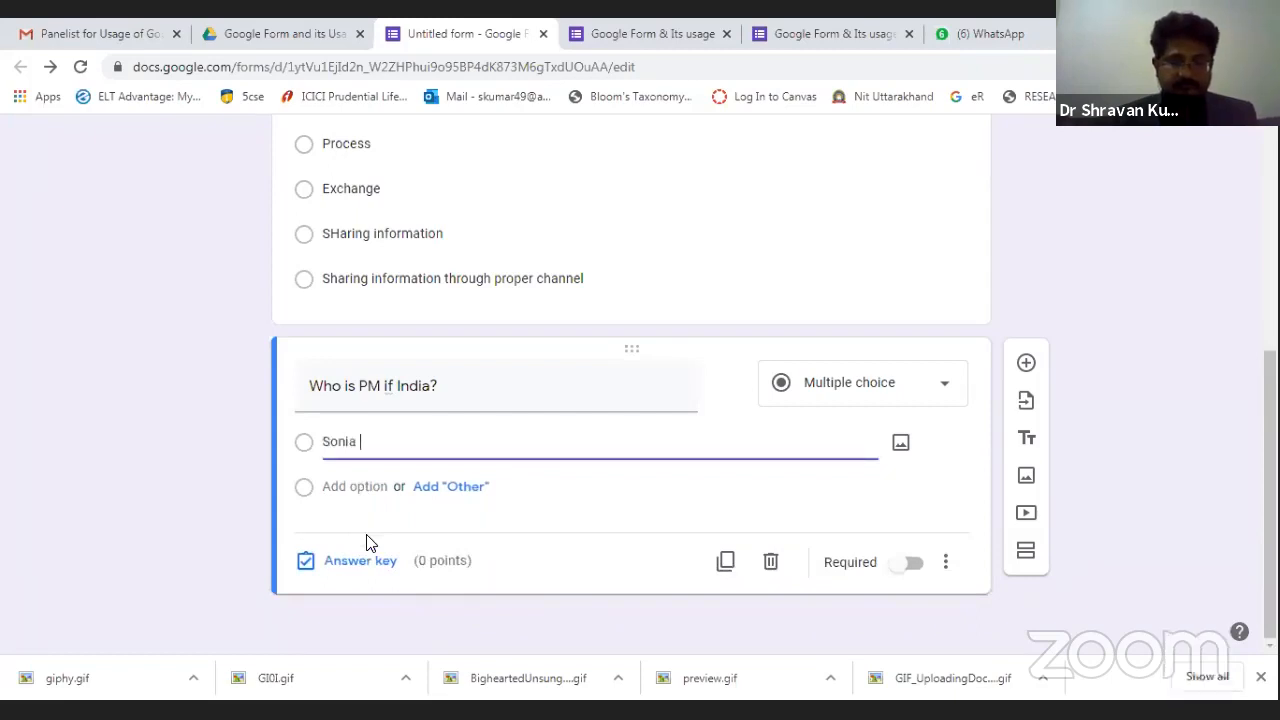
{"action": "type", "text": "Gandhi"}
{"action": "left_click", "coordinate": [366, 495]}
{"action": "type", "text": "AM"}
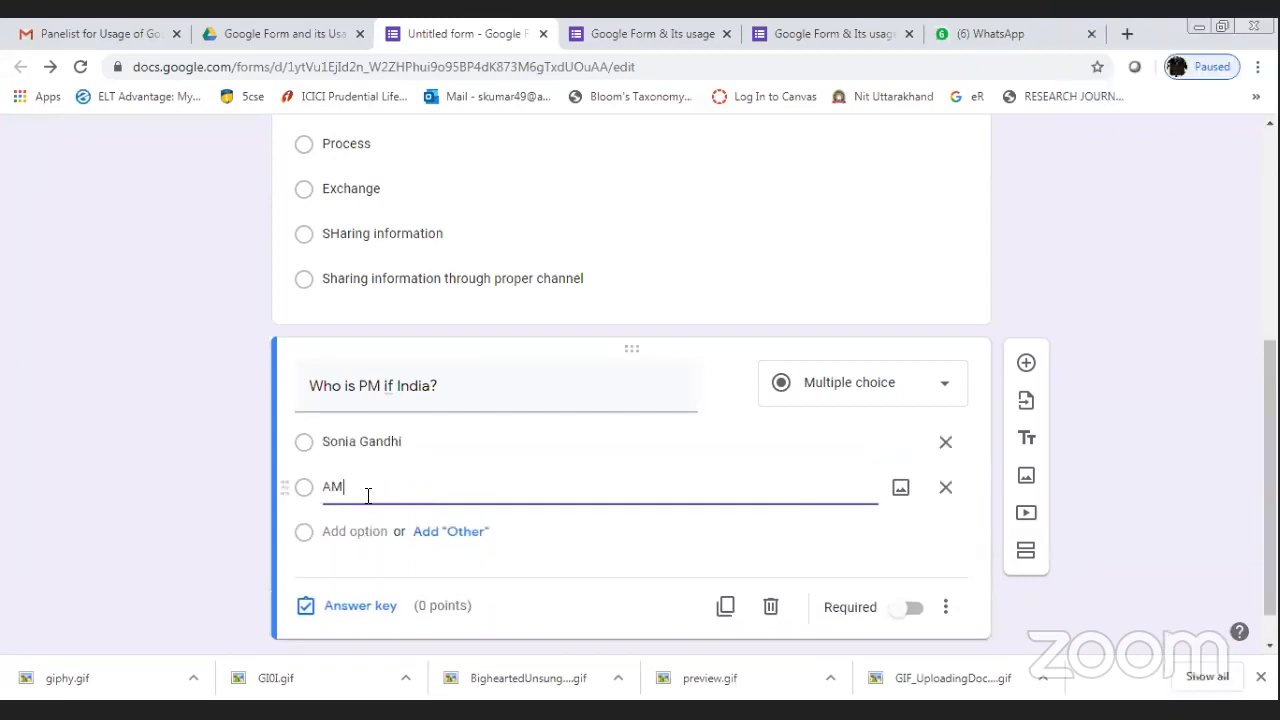
{"action": "type", "text": "it Shah"}
{"action": "left_click", "coordinate": [355, 545]}
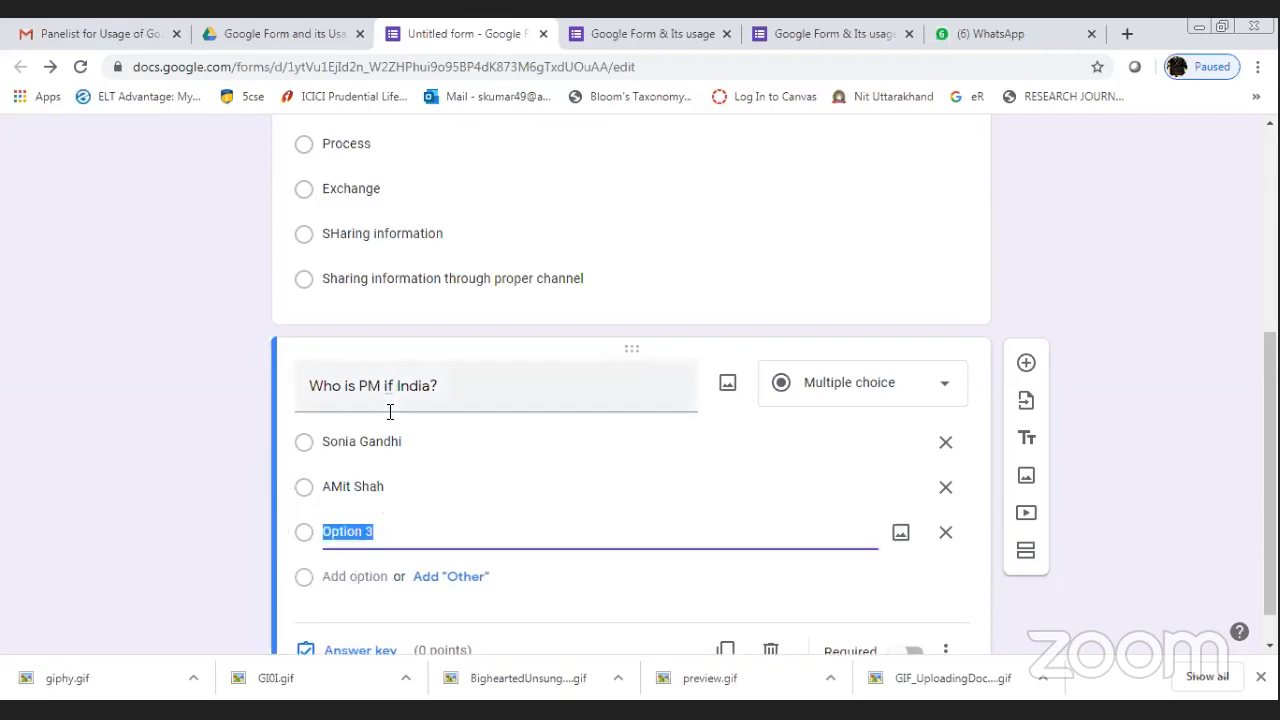
Fix the title's 'if' to 'of' so it reads 'Who is PM of India?'.
{"action": "triple_click", "coordinate": [392, 386]}
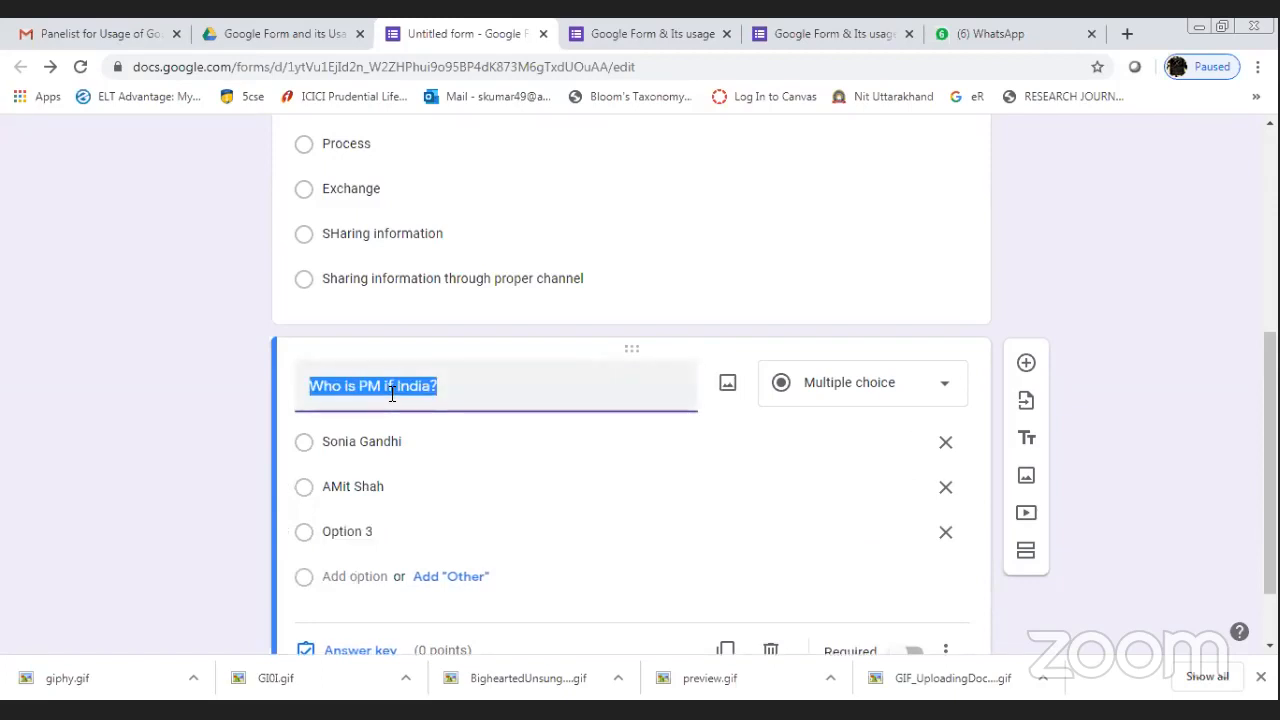
{"action": "left_click", "coordinate": [392, 394]}
{"action": "key", "text": "BackSpace"}
{"action": "type", "text": "o"}
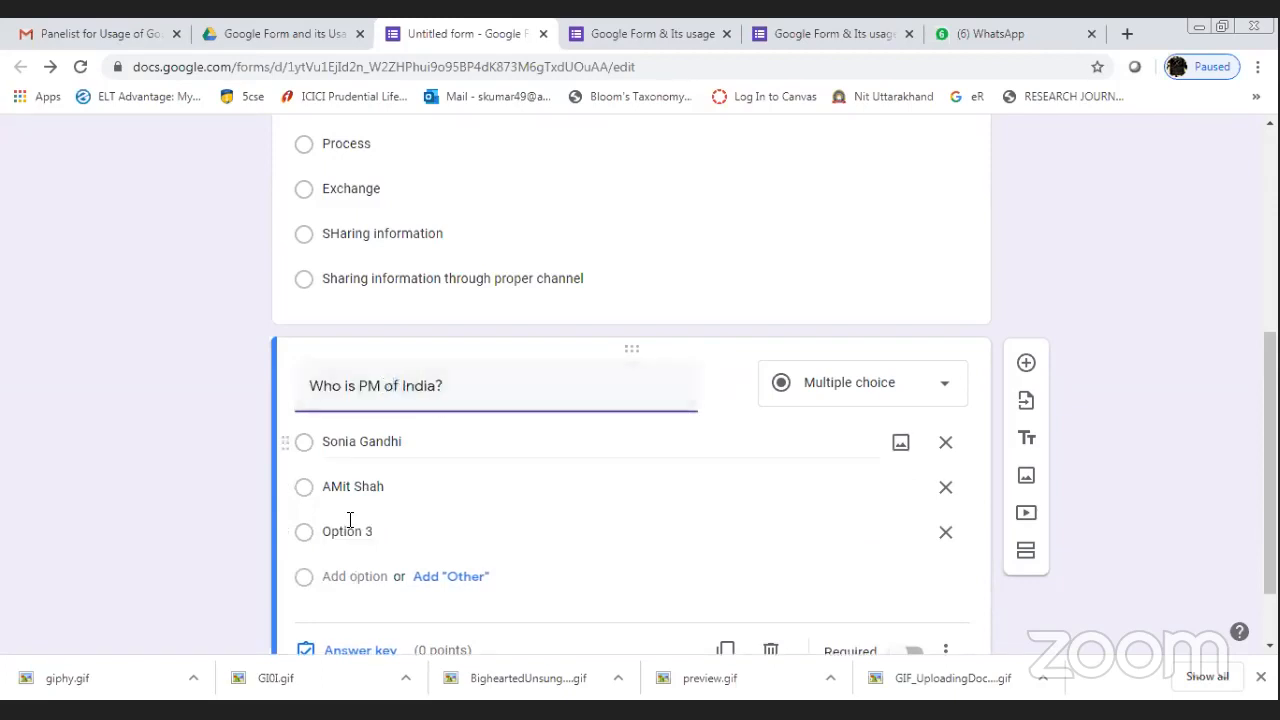
Add 'Narendra Modi' and the suggested 'Imran Khan' as the remaining options.
{"action": "left_click", "coordinate": [340, 538]}
{"action": "type", "text": "Narendra Modi"}
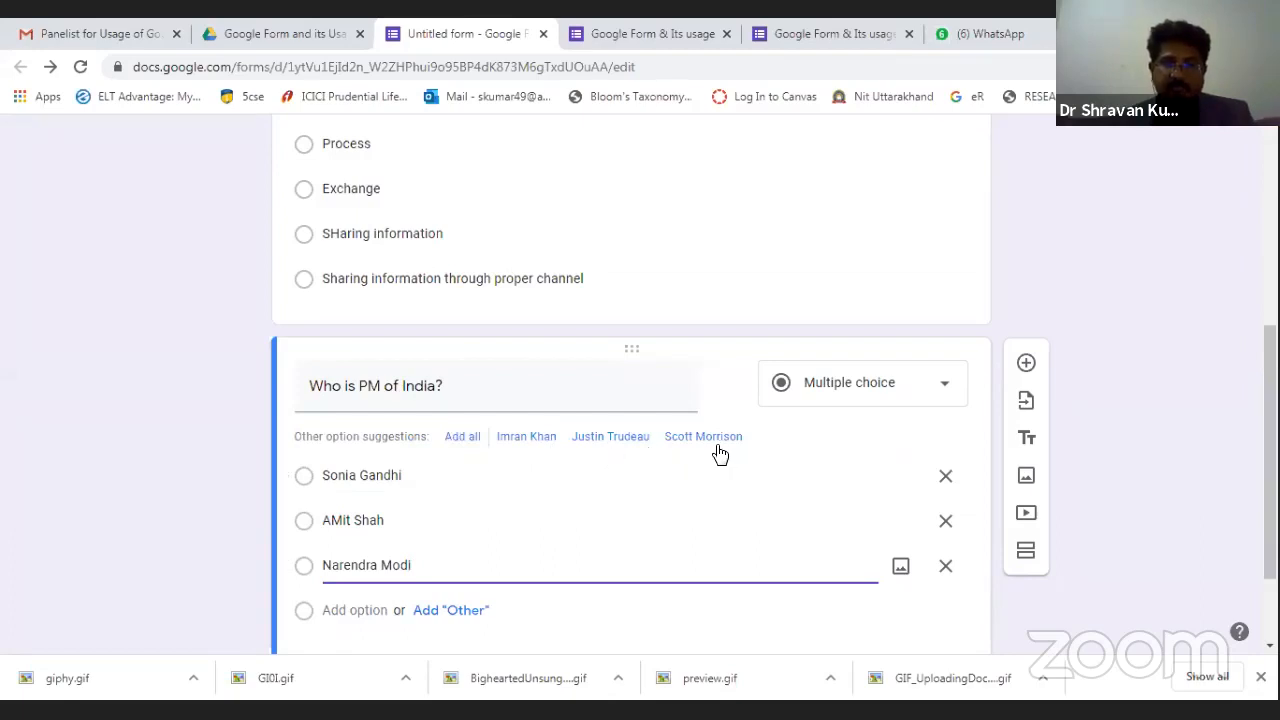
{"action": "left_click", "coordinate": [549, 438]}
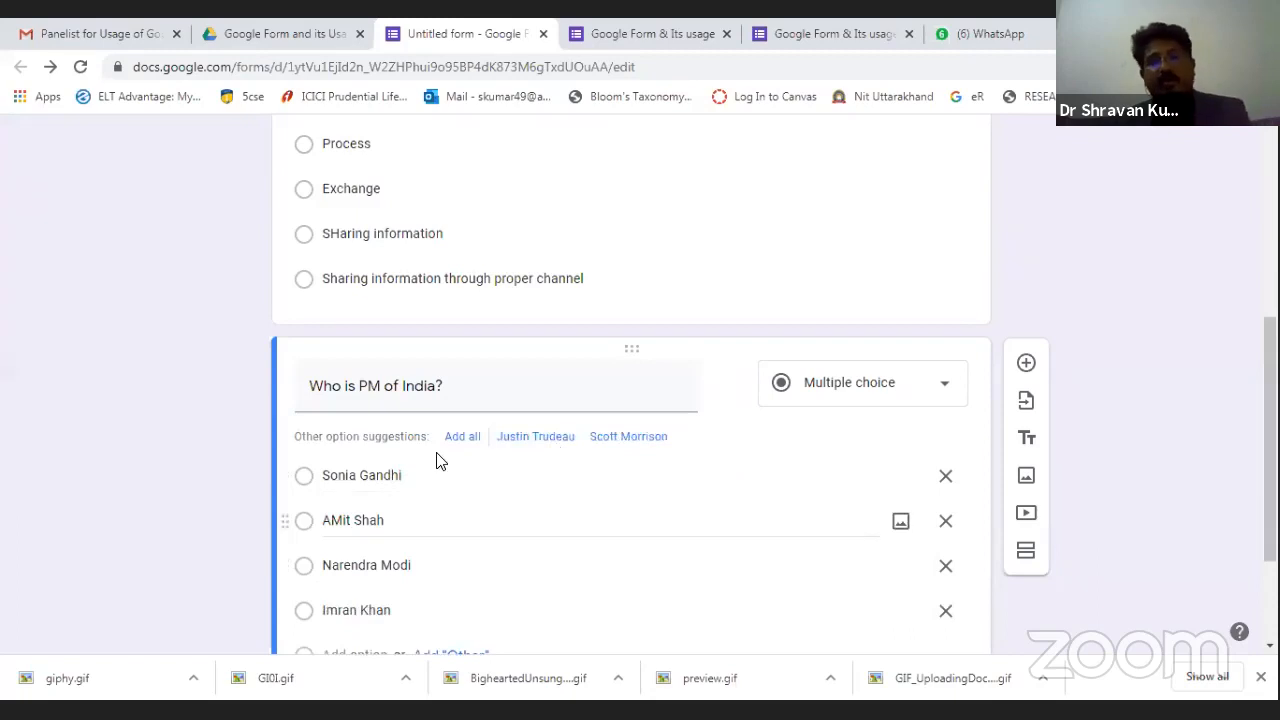
{"action": "scroll", "coordinate": [437, 457], "scroll_direction": "down", "scroll_amount": 2}
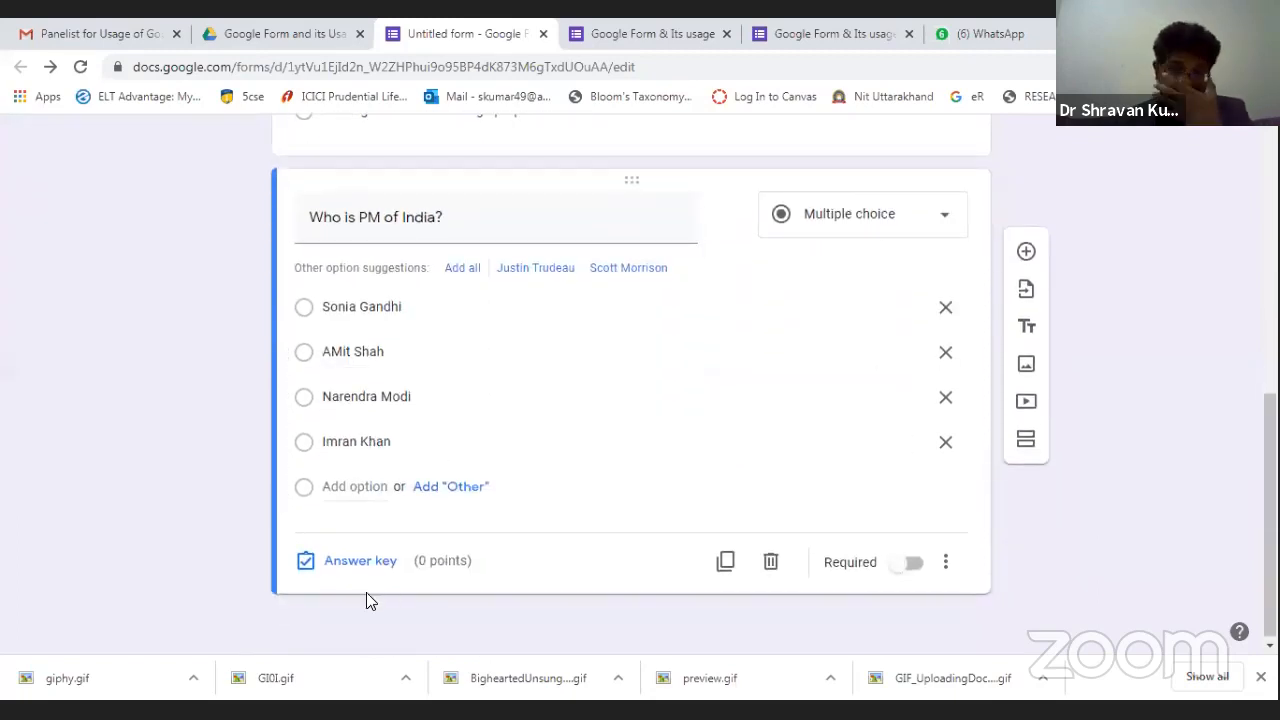
Mark Narendra Modi as the PM question's correct answer, worth 1 point.
{"action": "left_click", "coordinate": [365, 562]}
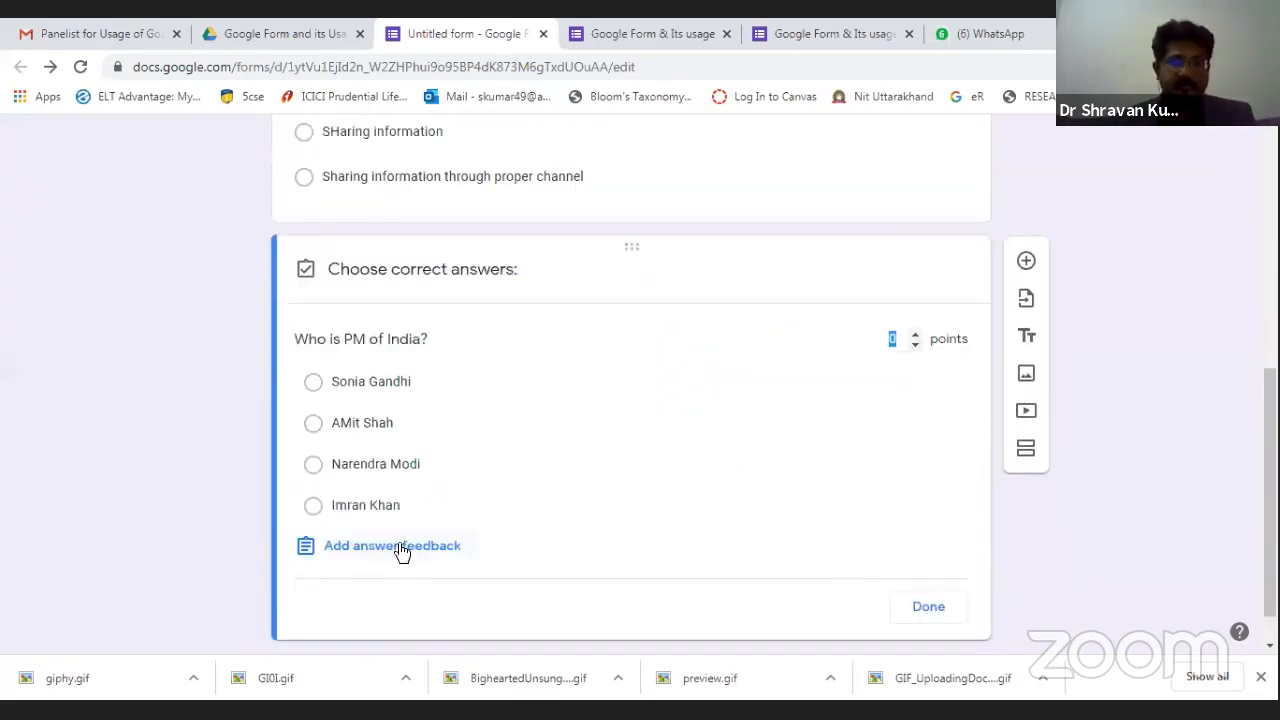
{"action": "left_click", "coordinate": [346, 470]}
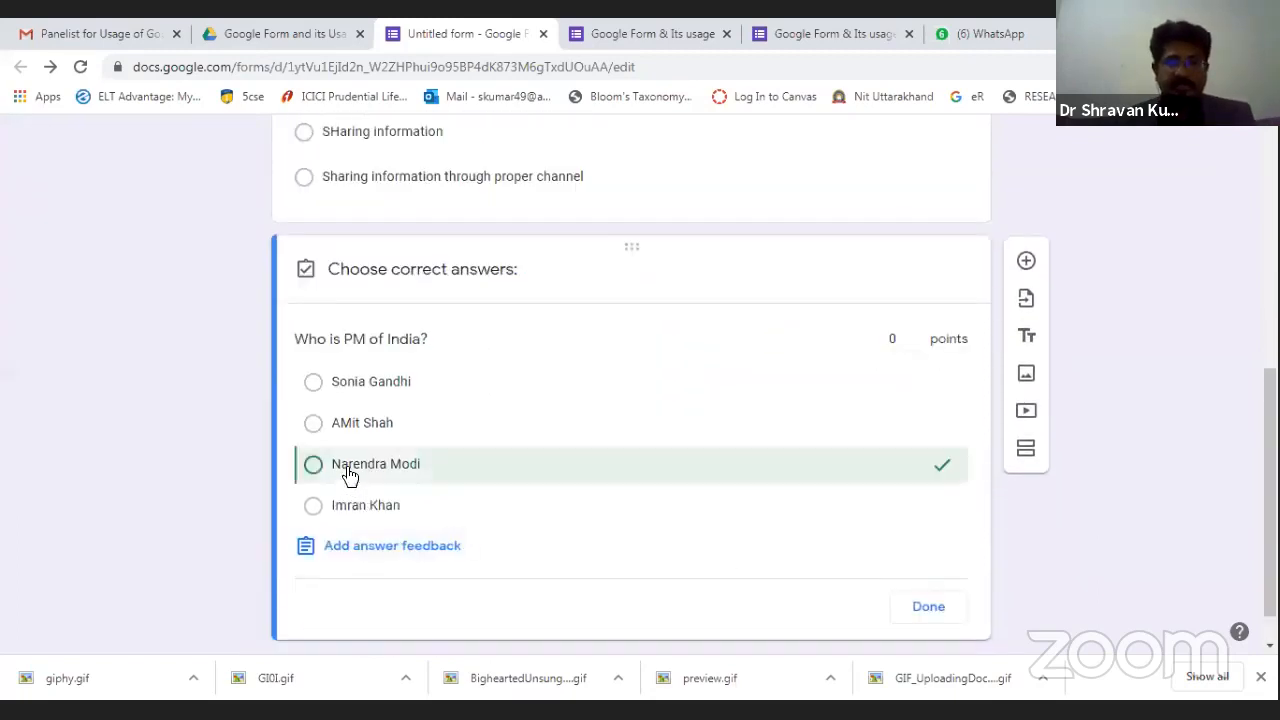
{"action": "left_click", "coordinate": [913, 334]}
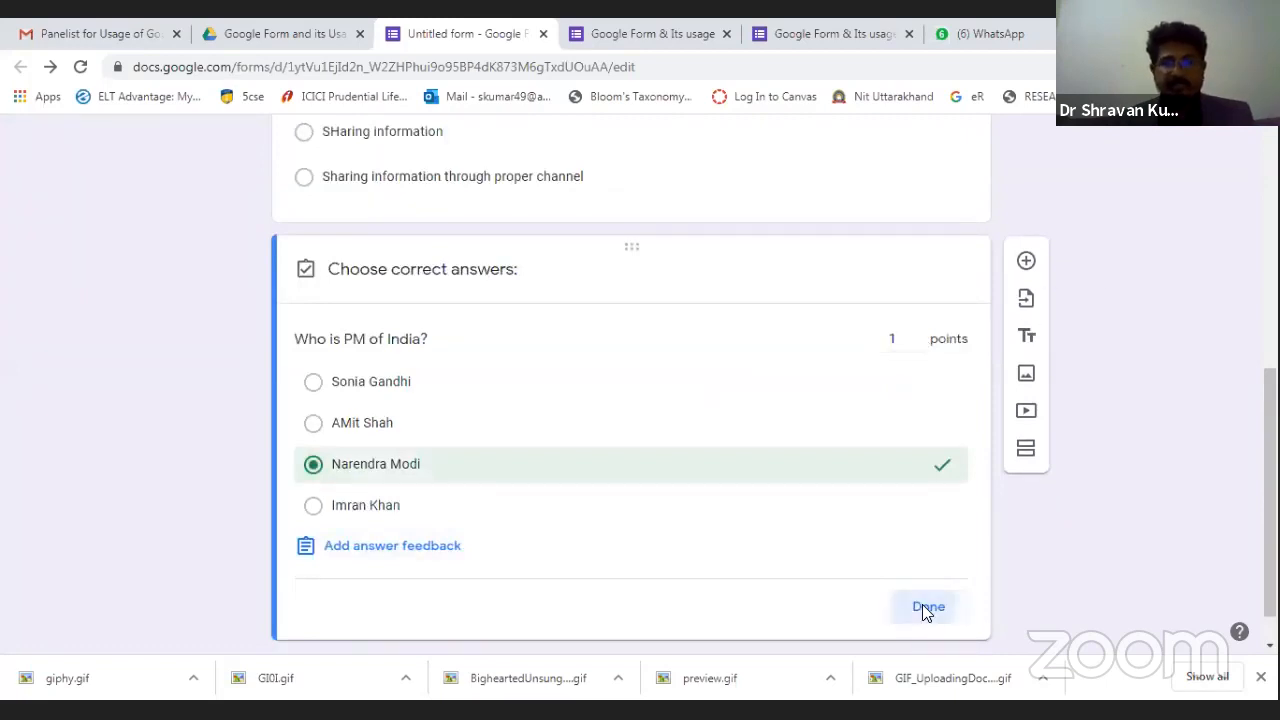
{"action": "left_click", "coordinate": [925, 608]}
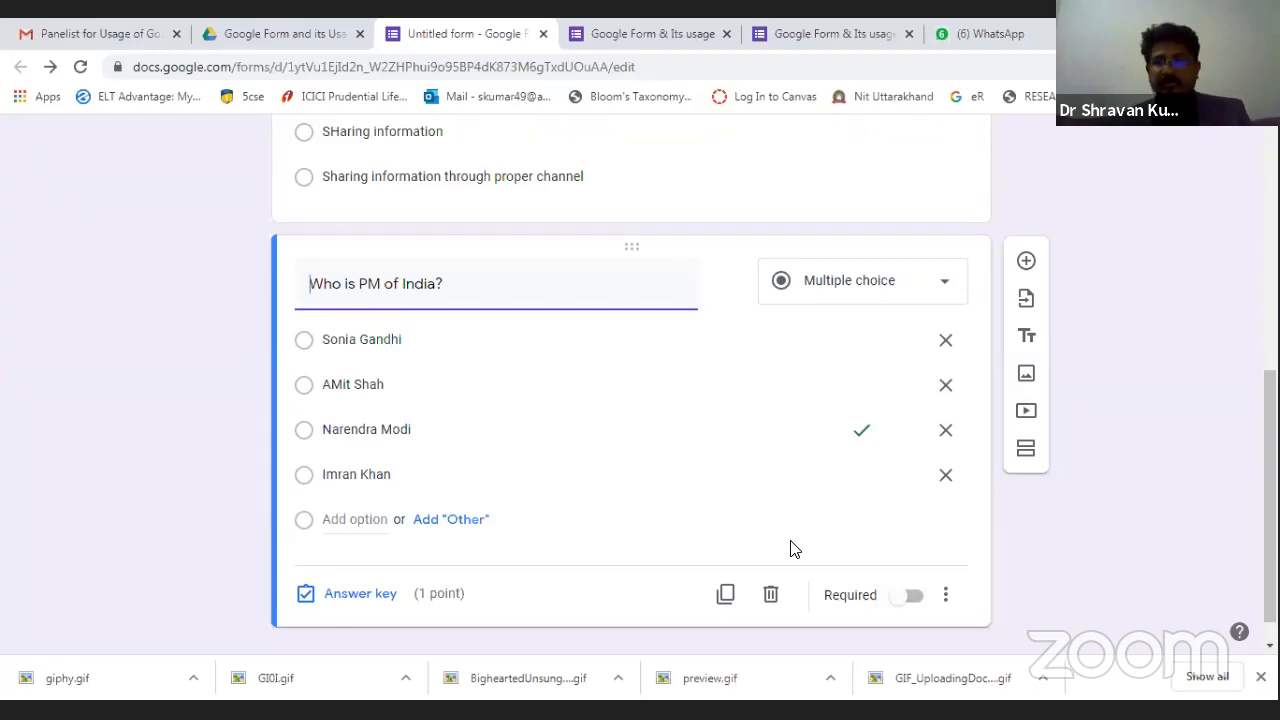
{"action": "scroll", "coordinate": [790, 548], "scroll_direction": "up", "scroll_amount": 5}
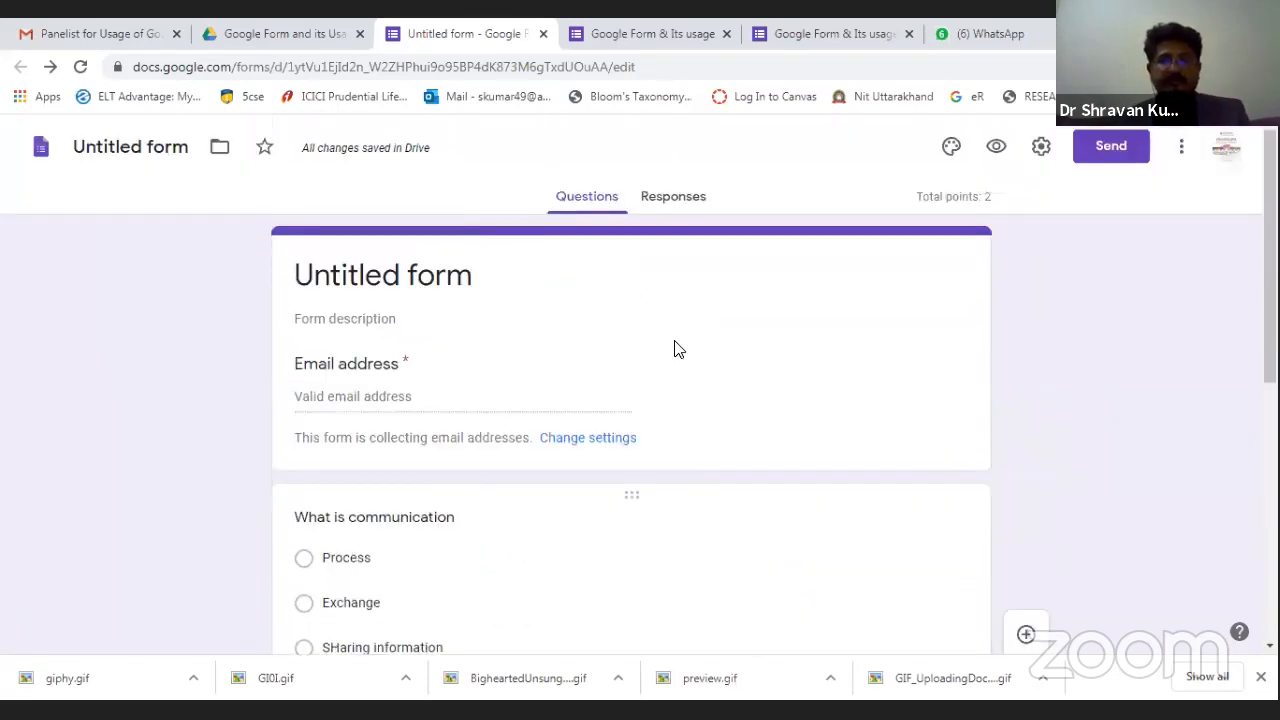
{"action": "scroll", "coordinate": [700, 410], "scroll_direction": "down", "scroll_amount": 1}
{"action": "scroll", "coordinate": [848, 291], "scroll_direction": "up", "scroll_amount": 1}
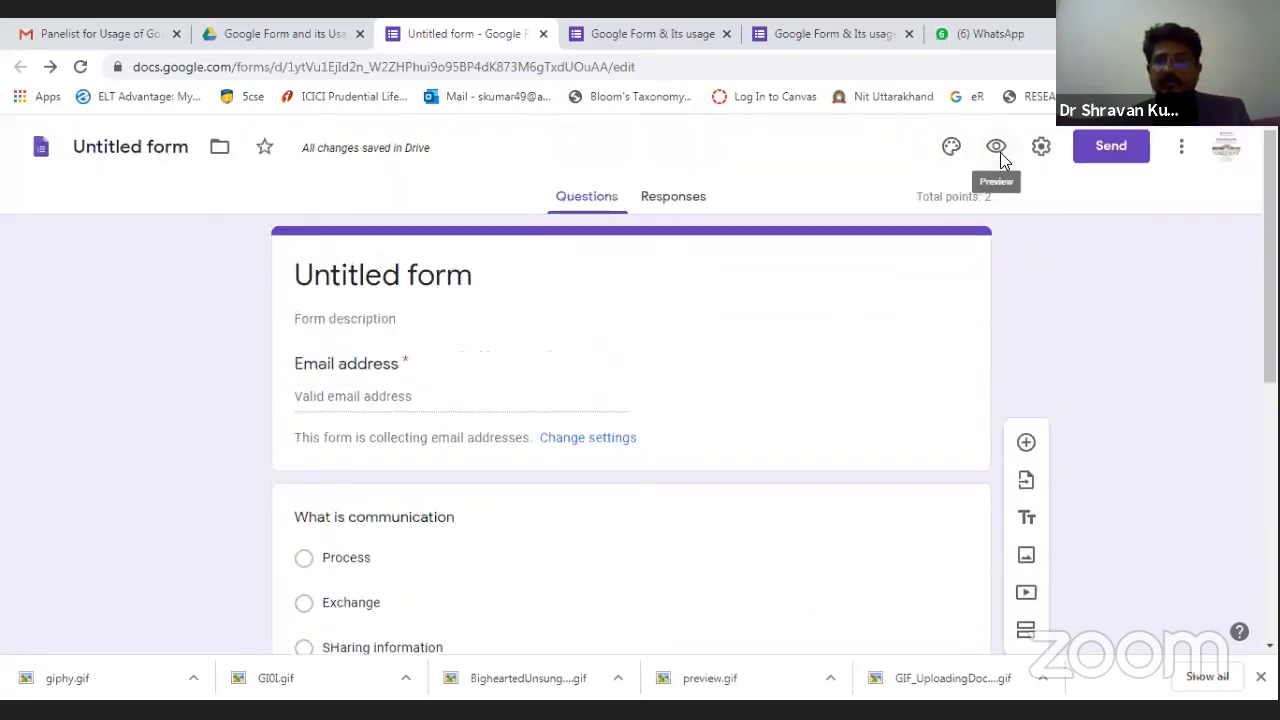
{"action": "left_click", "coordinate": [1001, 156]}
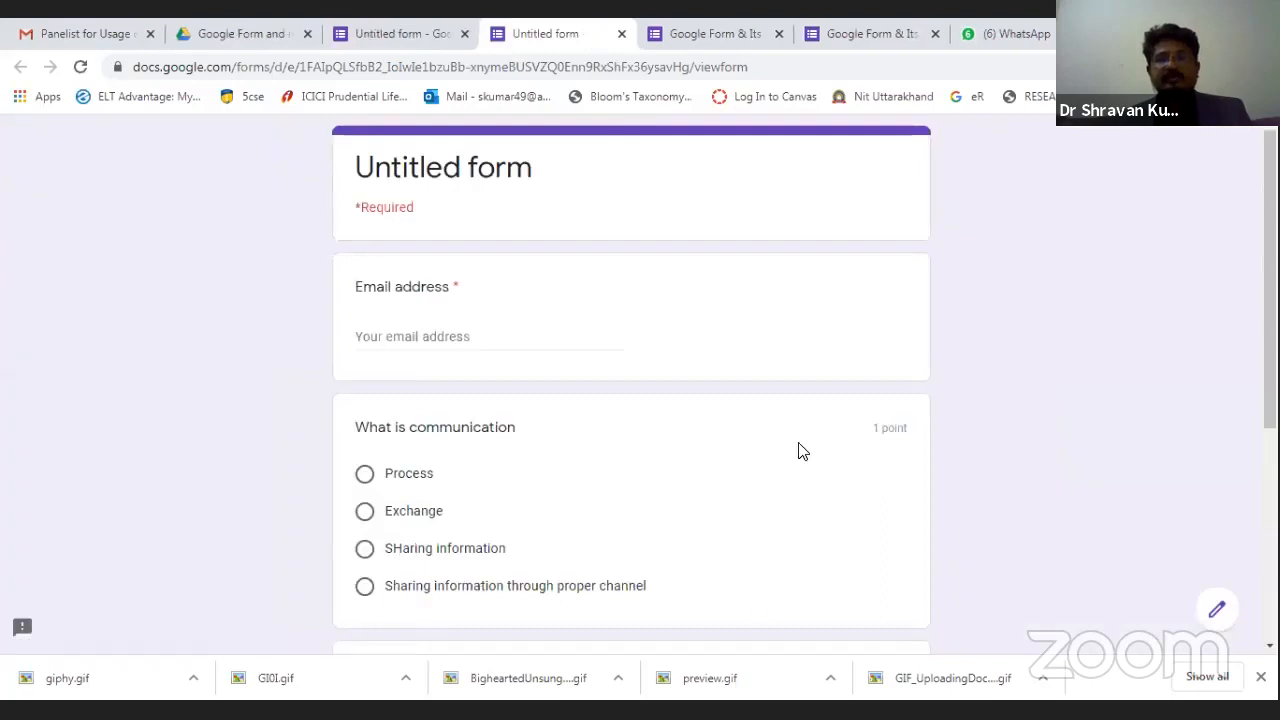
{"action": "left_click", "coordinate": [428, 336]}
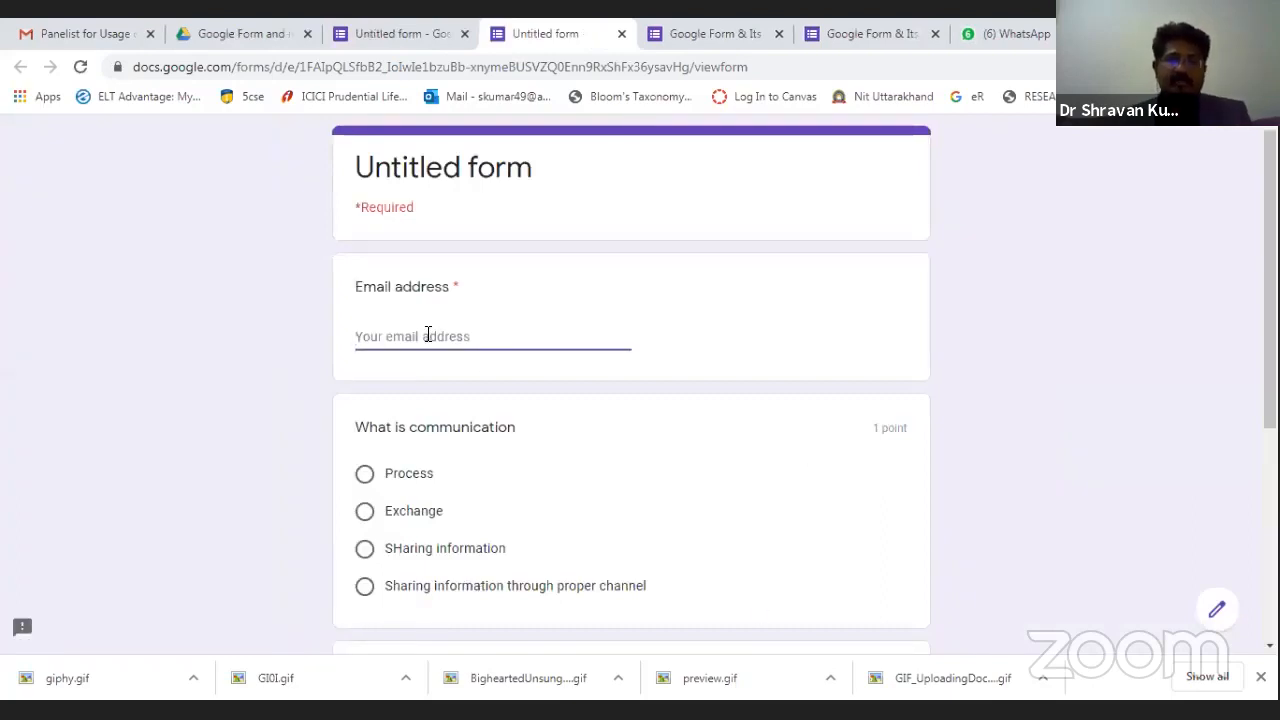
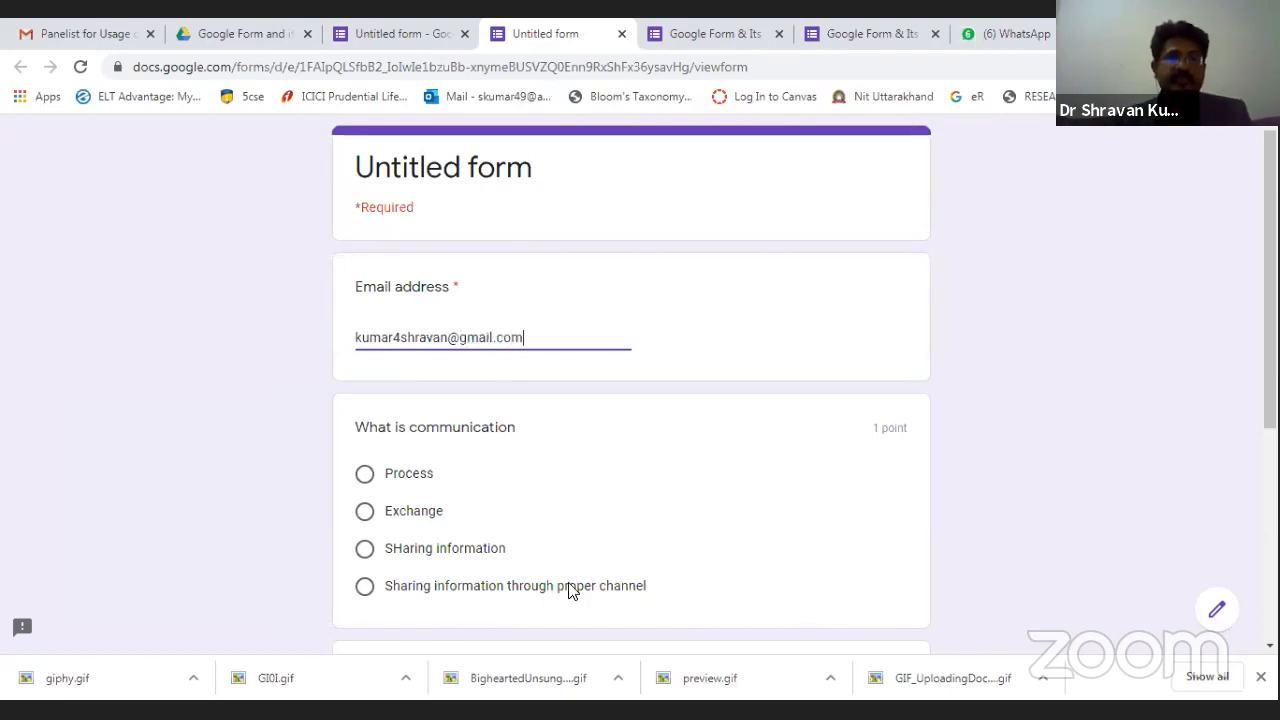
{"action": "scroll", "coordinate": [567, 523], "scroll_direction": "down", "scroll_amount": 1}
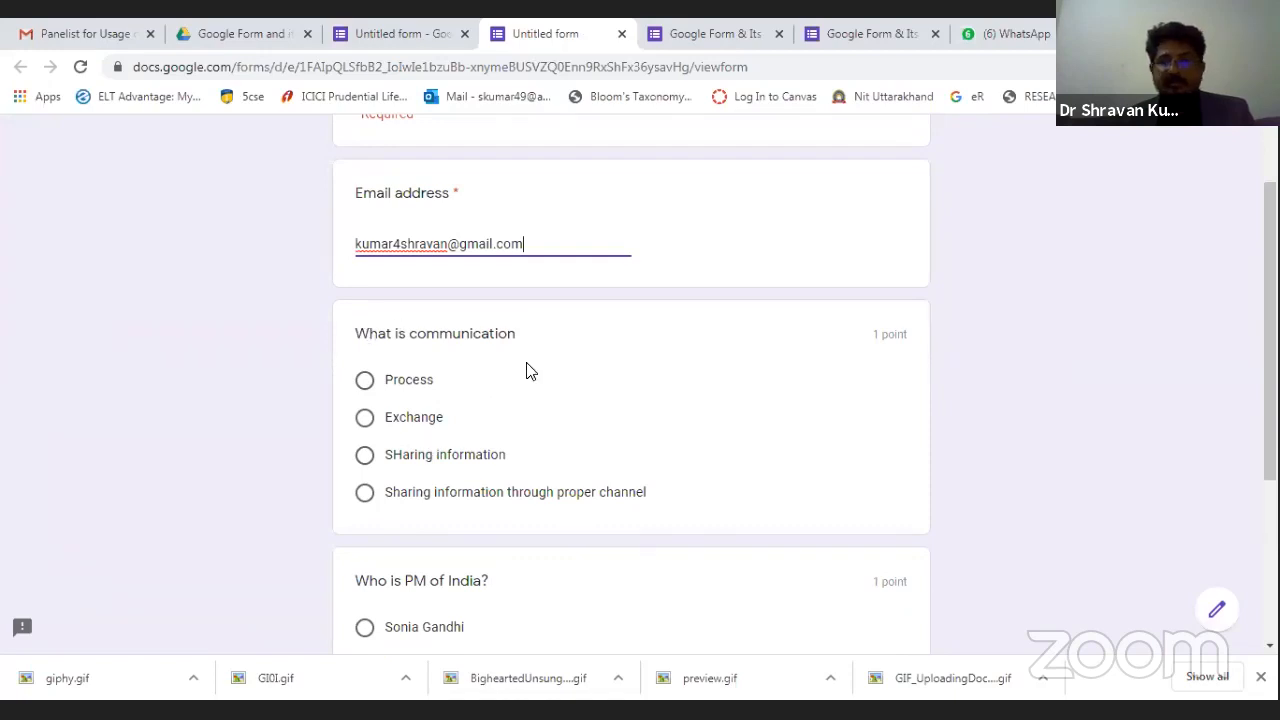
{"action": "left_click", "coordinate": [364, 498]}
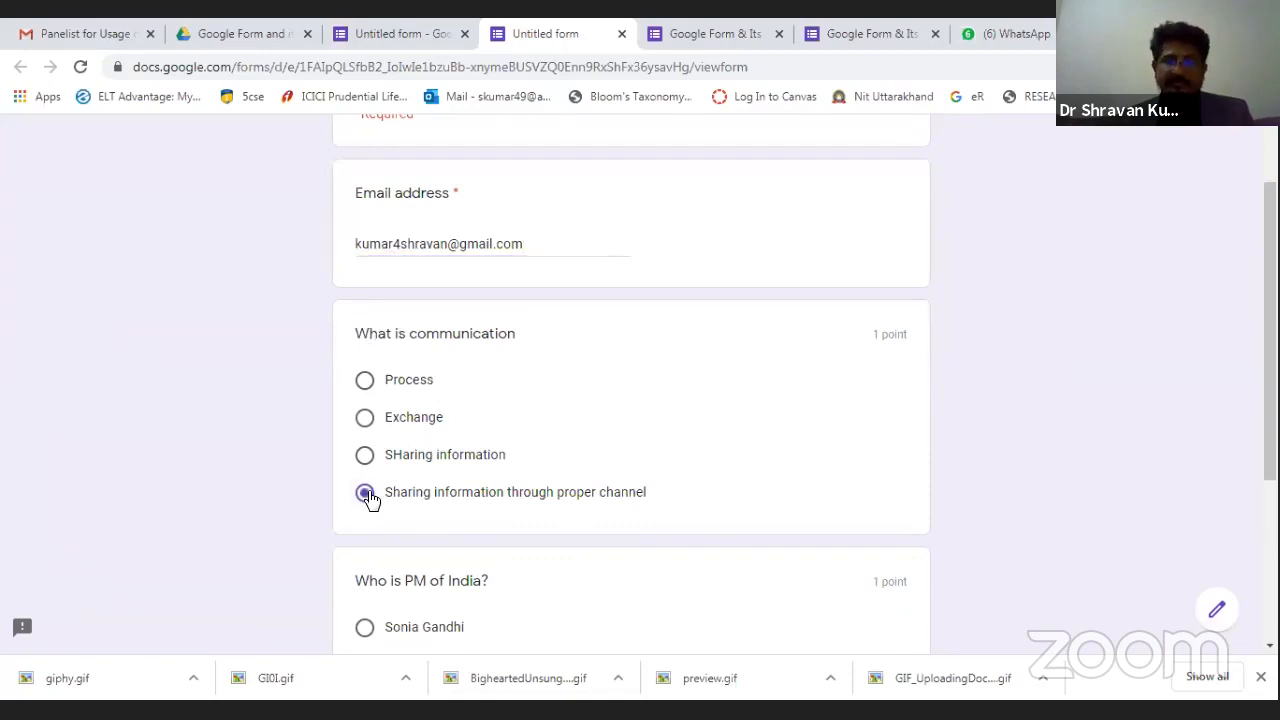
{"action": "scroll", "coordinate": [674, 483], "scroll_direction": "down", "scroll_amount": 3}
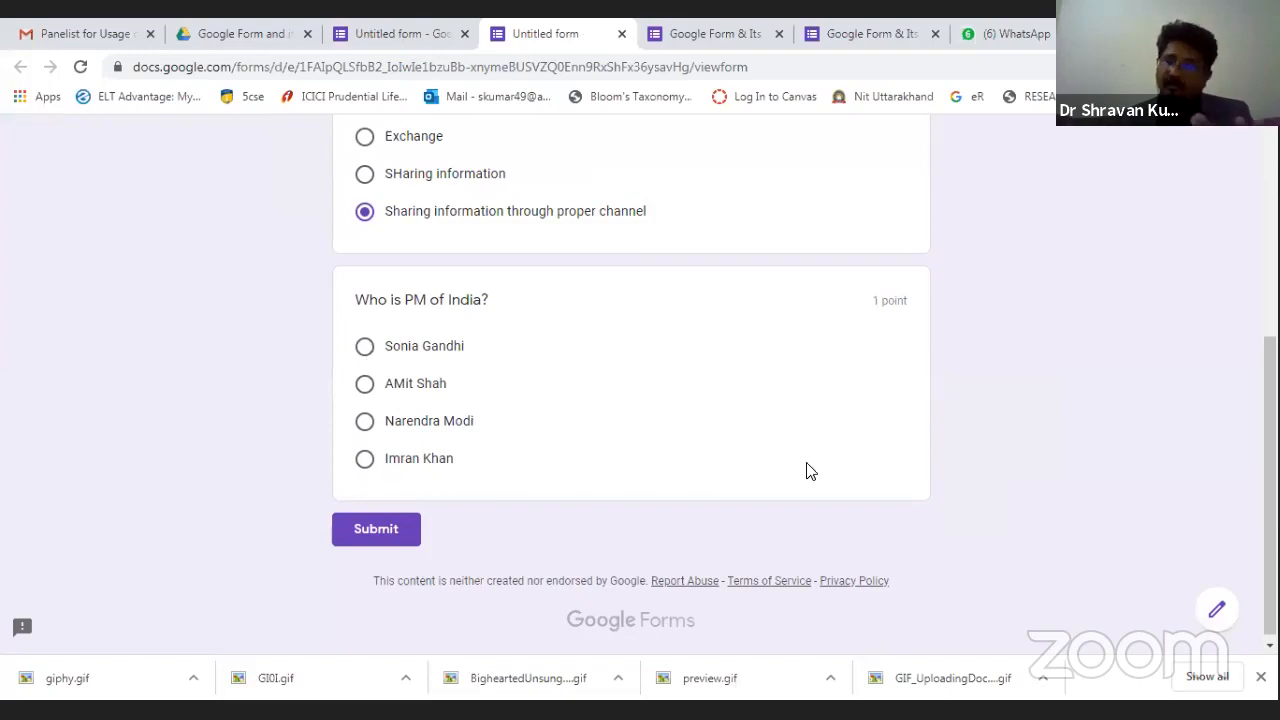
{"action": "left_click", "coordinate": [365, 384]}
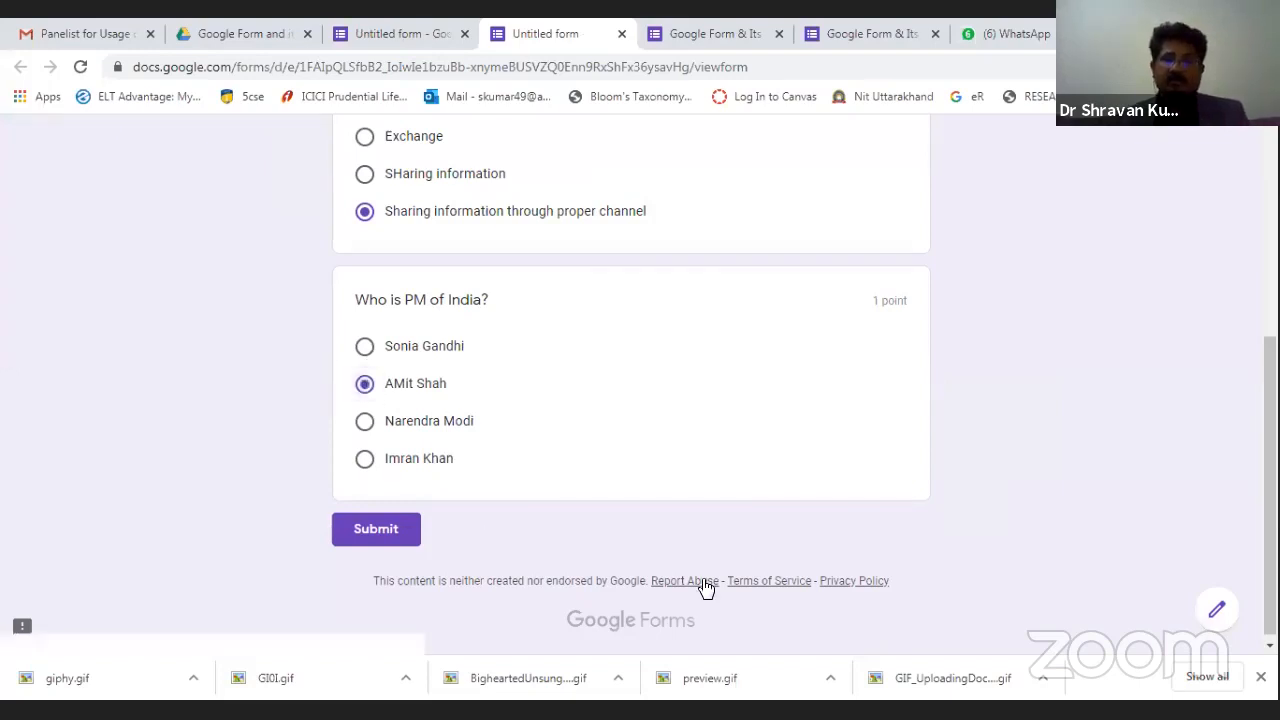
{"action": "left_click", "coordinate": [394, 532]}
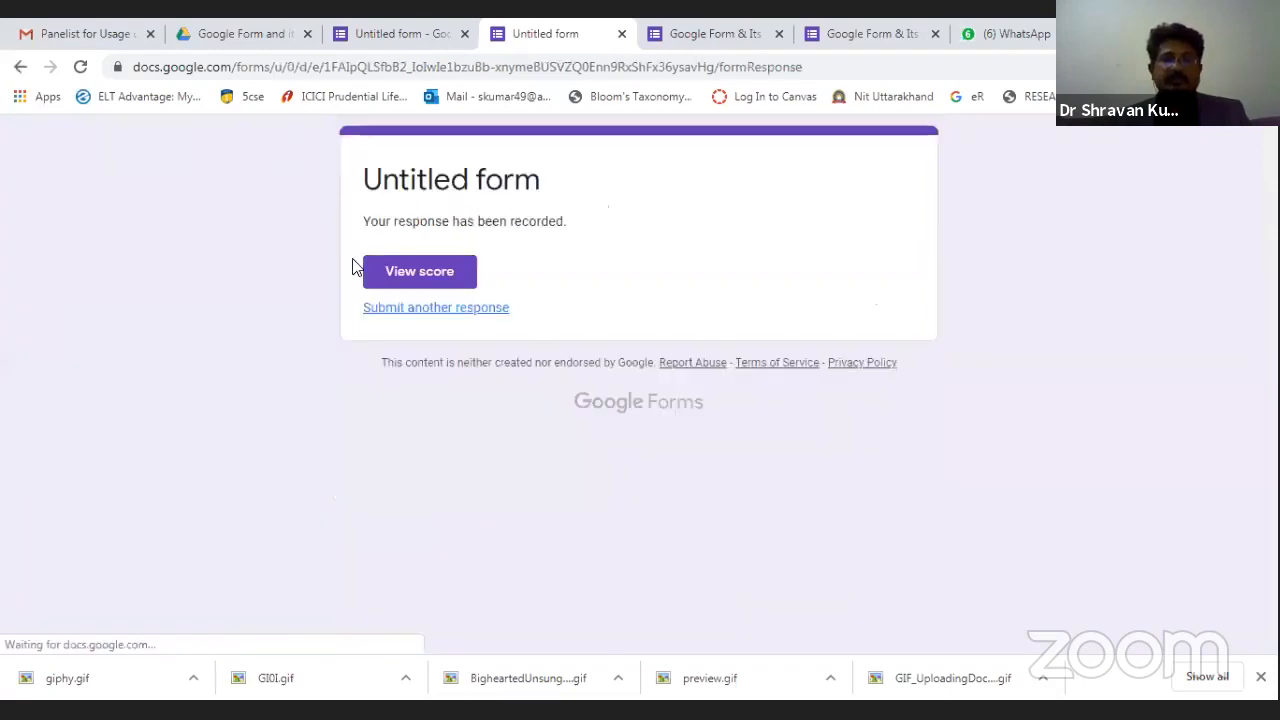
View the response score of 1/2 and scroll through the graded answers.
{"action": "left_click", "coordinate": [436, 286]}
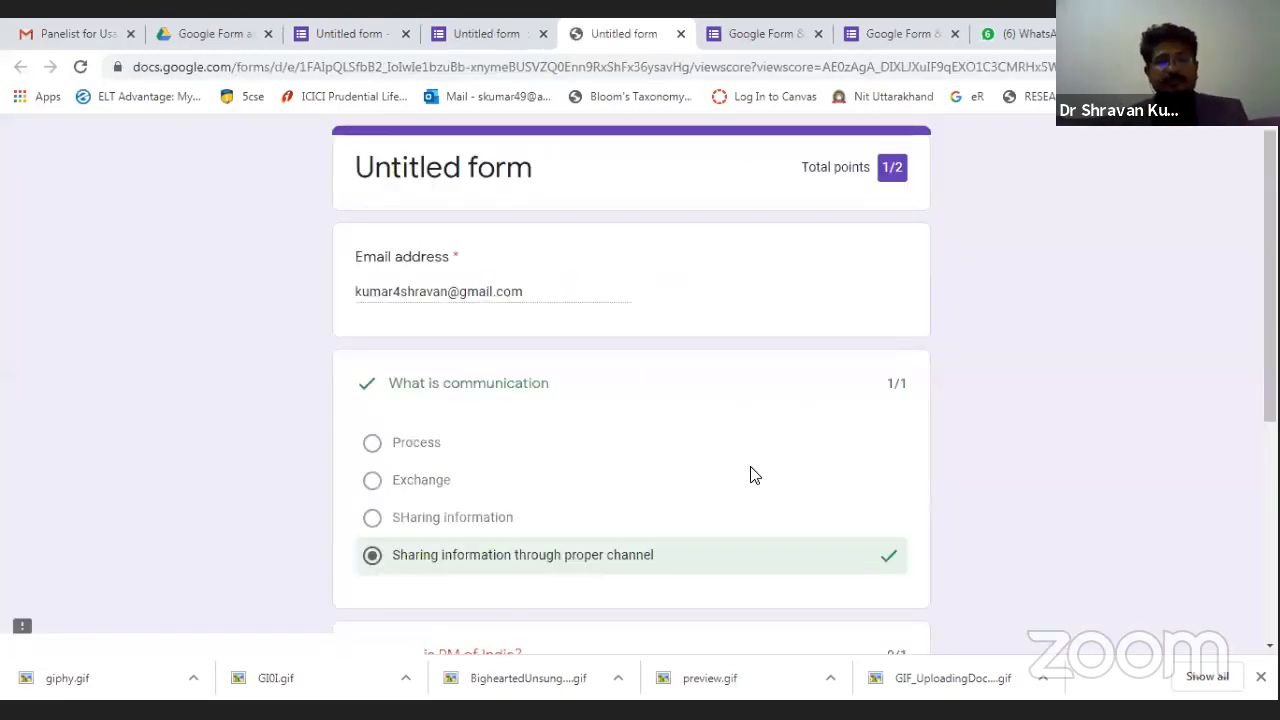
{"action": "scroll", "coordinate": [754, 474], "scroll_direction": "down", "scroll_amount": 2}
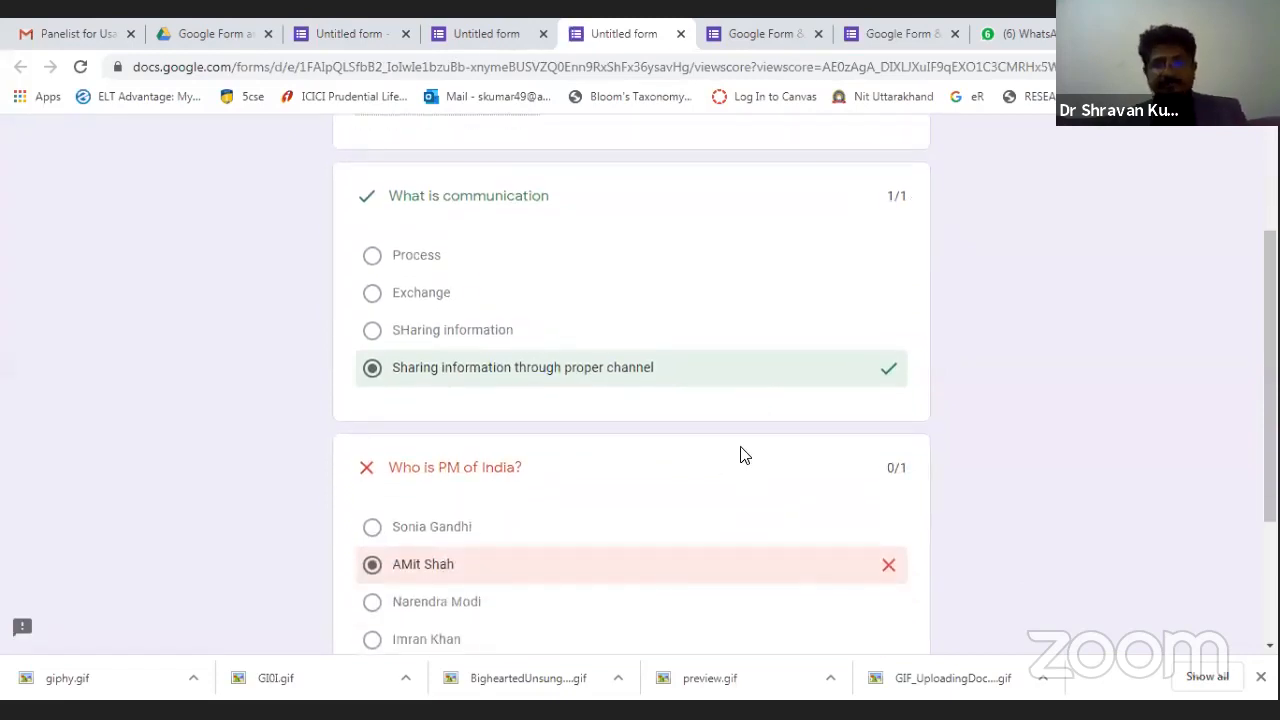
{"action": "scroll", "coordinate": [740, 451], "scroll_direction": "down", "scroll_amount": 1}
{"action": "scroll", "coordinate": [888, 383], "scroll_direction": "down", "scroll_amount": 1}
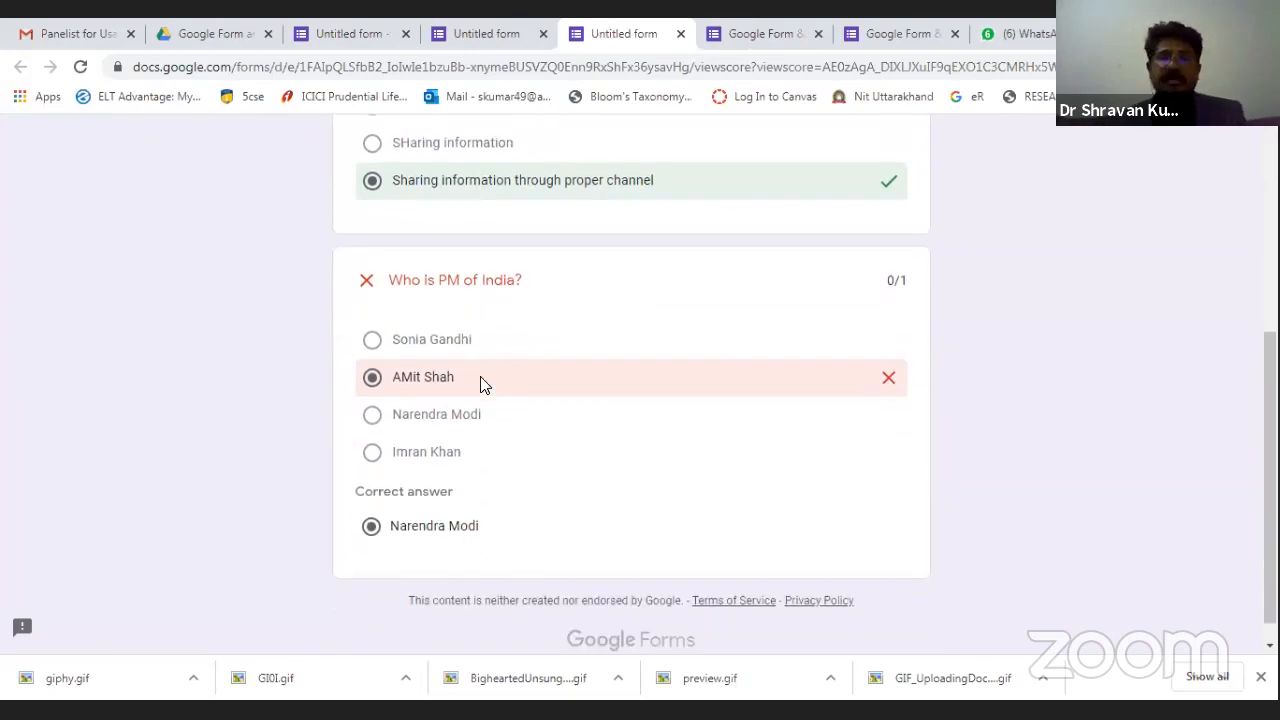
{"action": "scroll", "coordinate": [480, 378], "scroll_direction": "down", "scroll_amount": 1}
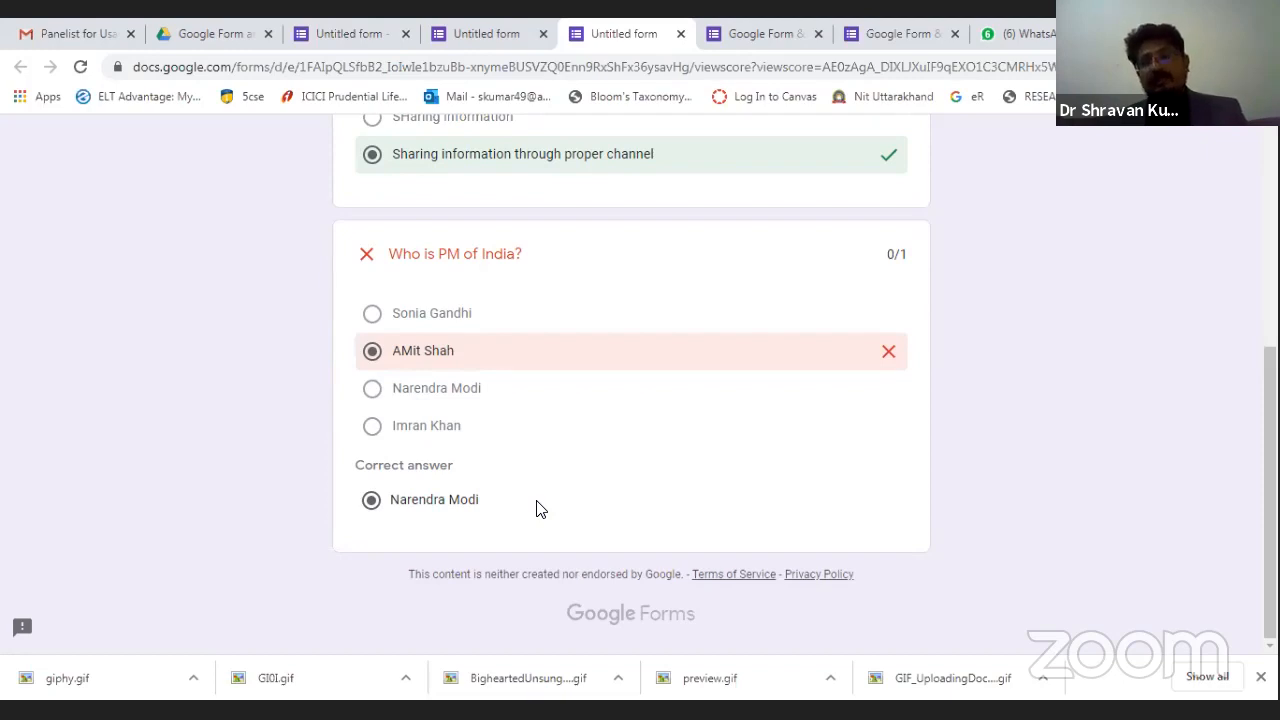
{"action": "scroll", "coordinate": [536, 509], "scroll_direction": "up", "scroll_amount": 4}
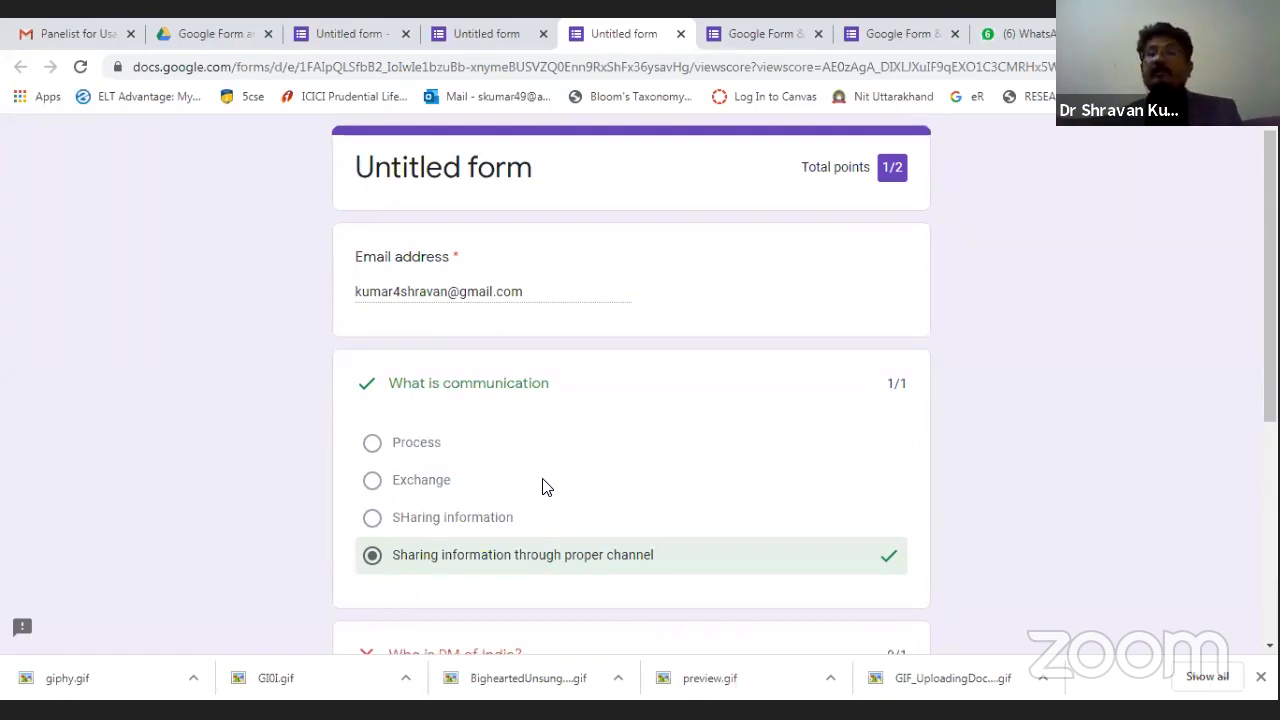
Close the 'Google Form & Its usage' form tab, choosing Leave at the prompt.
{"action": "scroll", "coordinate": [590, 490], "scroll_direction": "down", "scroll_amount": 3}
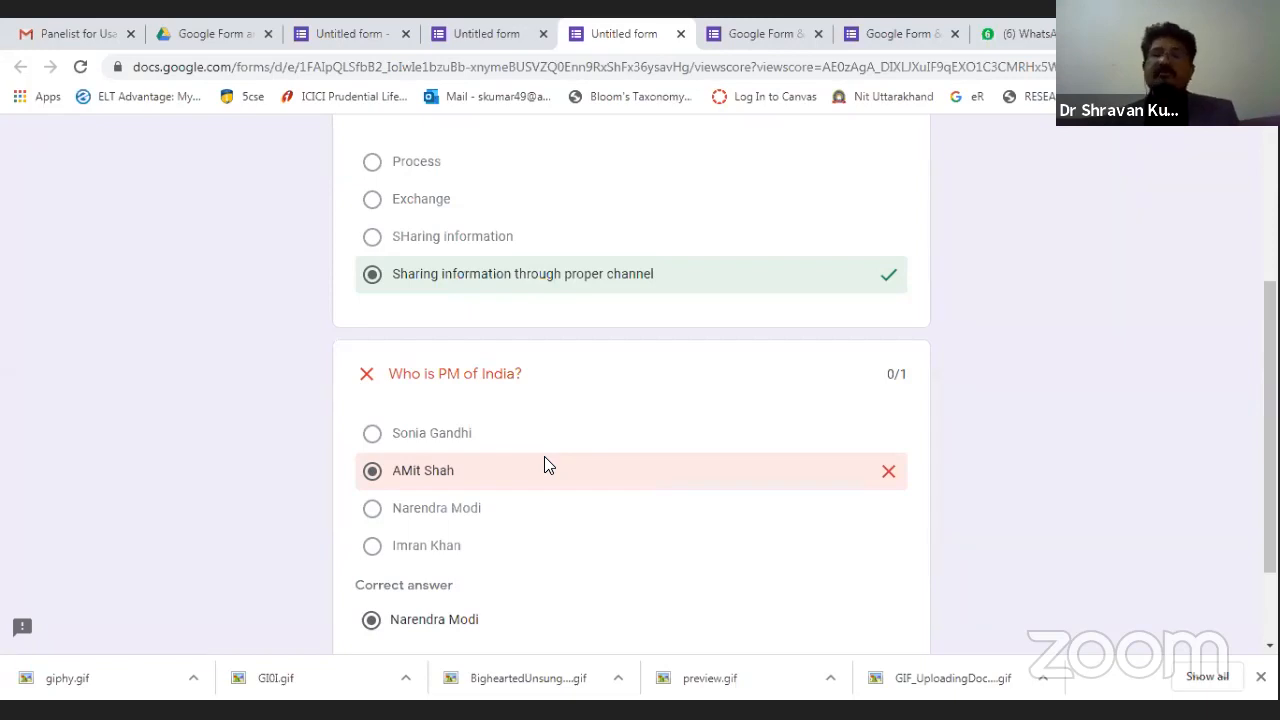
{"action": "scroll", "coordinate": [545, 460], "scroll_direction": "up", "scroll_amount": 3}
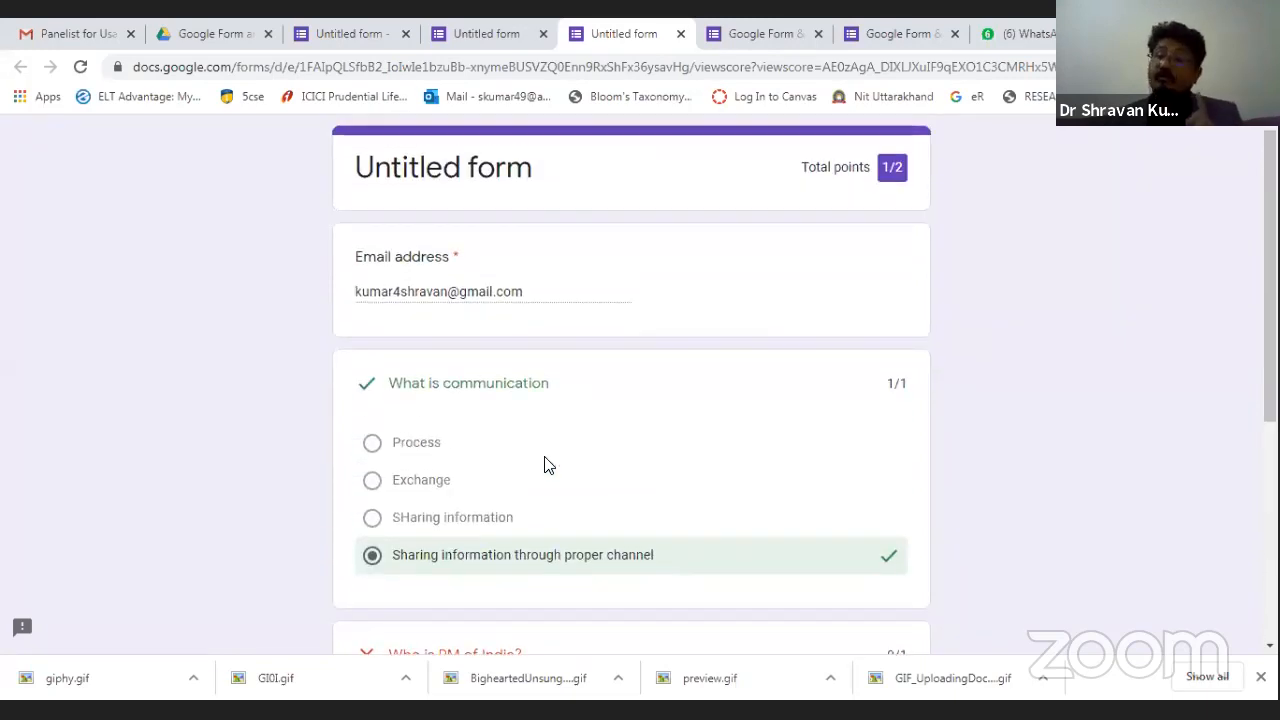
{"action": "scroll", "coordinate": [545, 465], "scroll_direction": "down", "scroll_amount": 1}
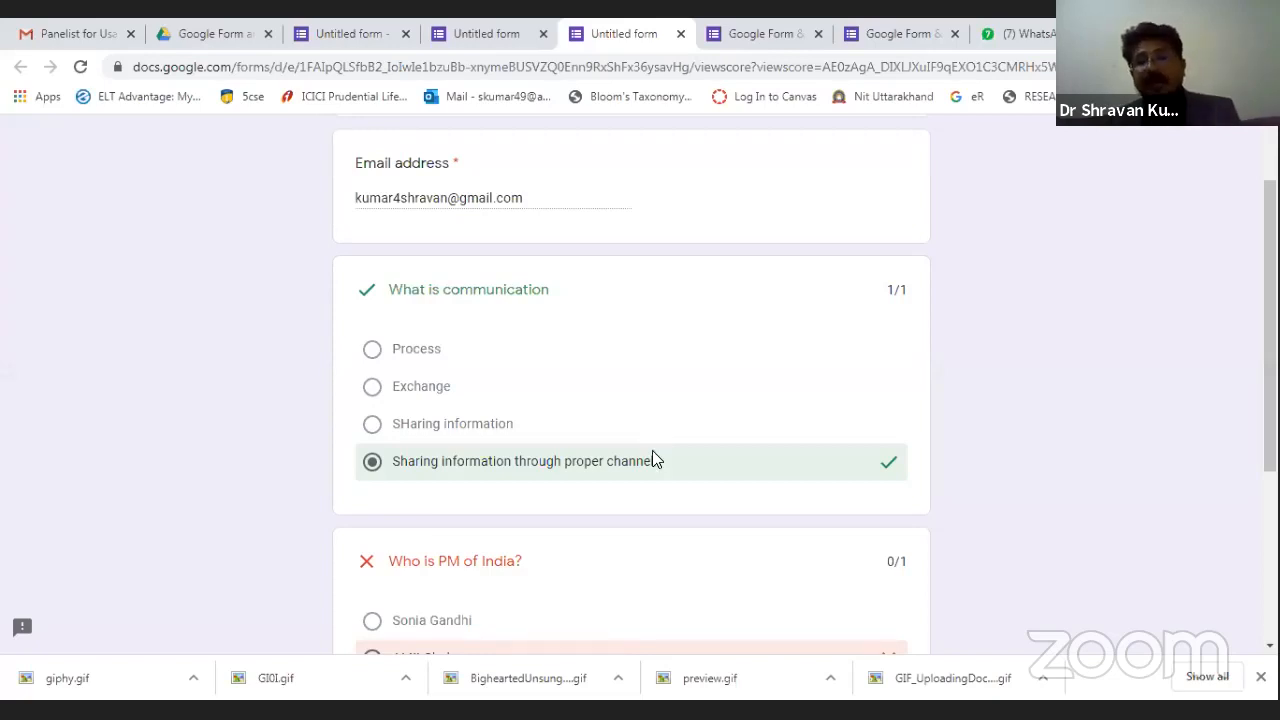
{"action": "scroll", "coordinate": [652, 459], "scroll_direction": "up", "scroll_amount": 2}
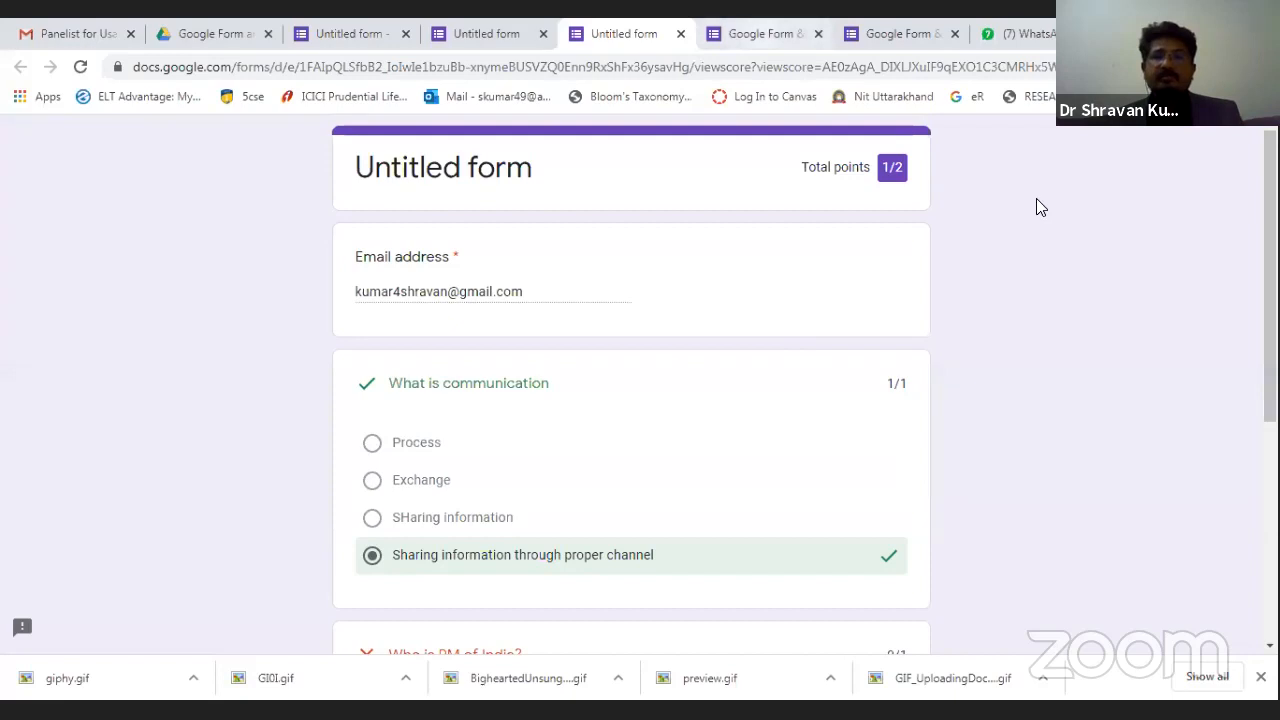
{"action": "key", "text": "ctrl+Tab"}
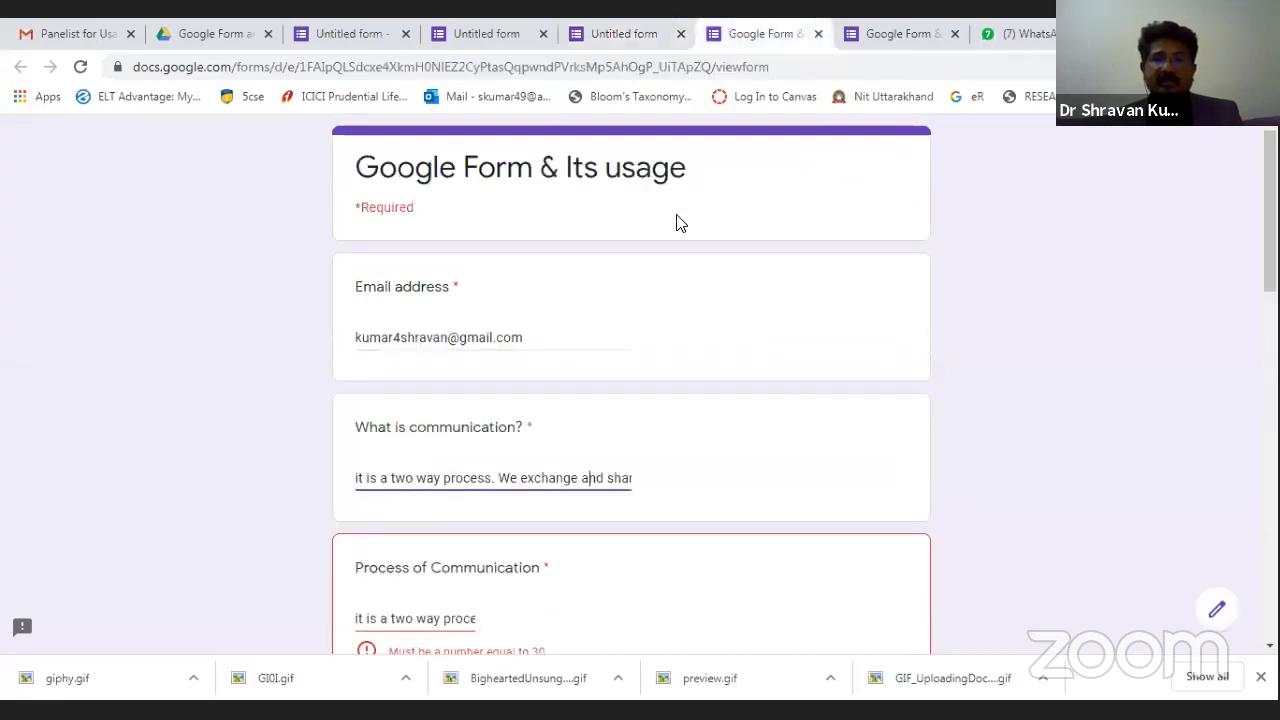
{"action": "left_click", "coordinate": [818, 33]}
{"action": "left_click", "coordinate": [724, 182]}
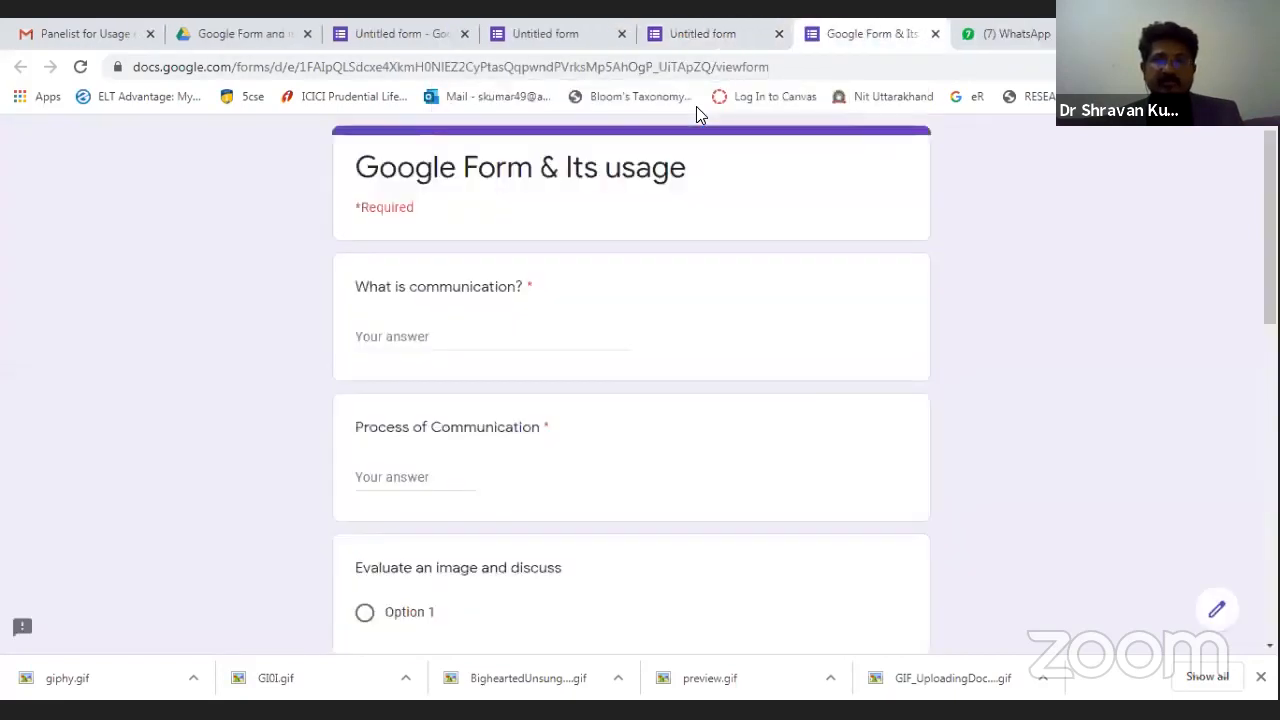
Close the remaining scored and Untitled form tabs.
{"action": "left_click", "coordinate": [771, 42]}
{"action": "left_click", "coordinate": [778, 35]}
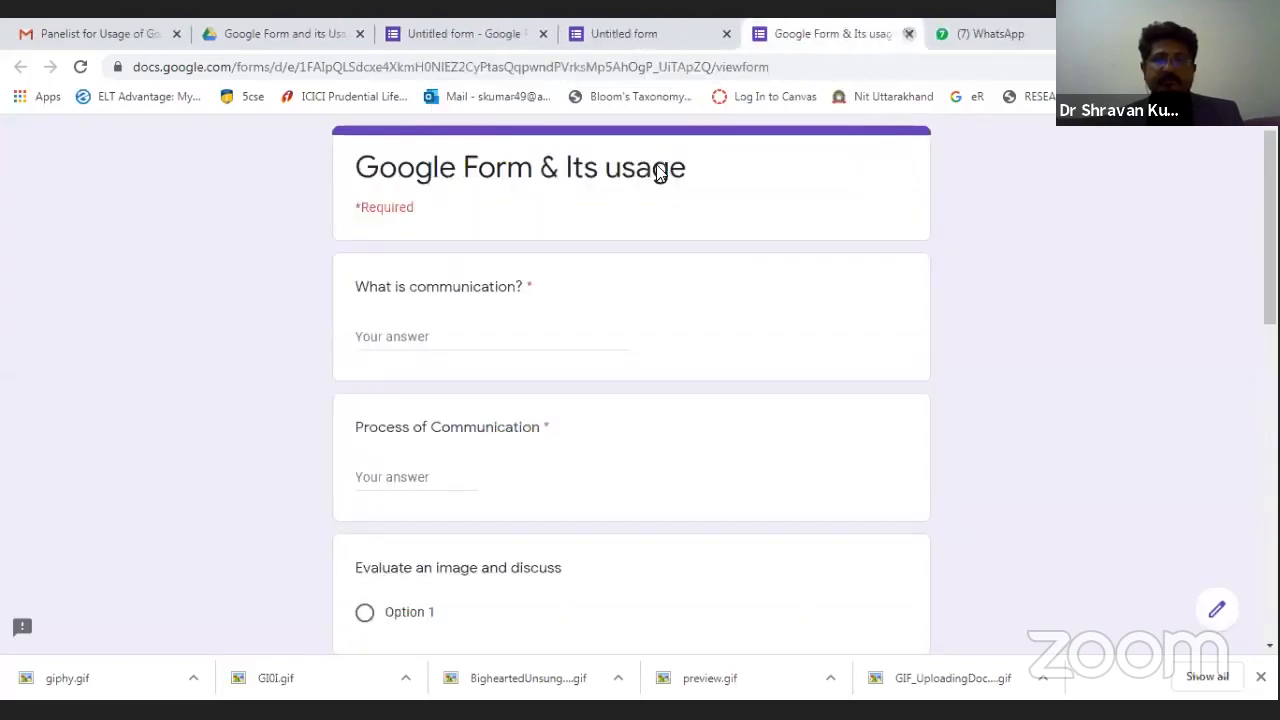
{"action": "key", "text": "ctrl+w"}
{"action": "left_click", "coordinate": [588, 33]}
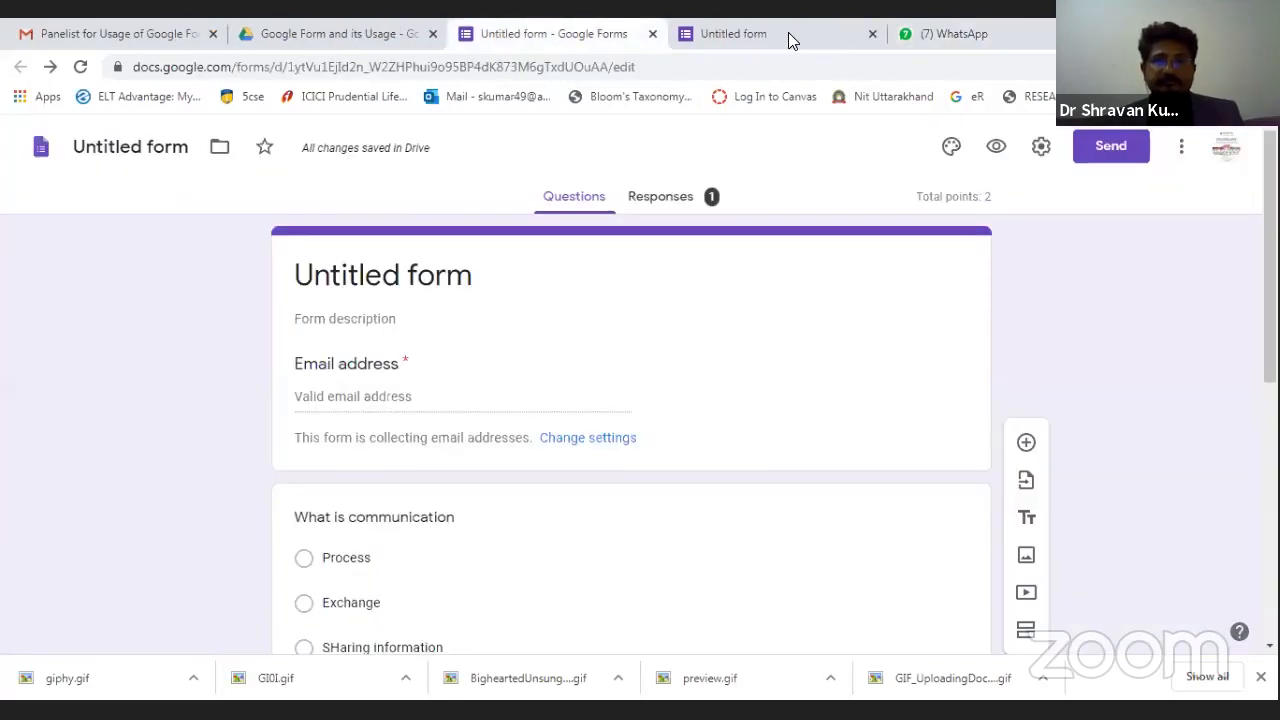
{"action": "left_click", "coordinate": [870, 34]}
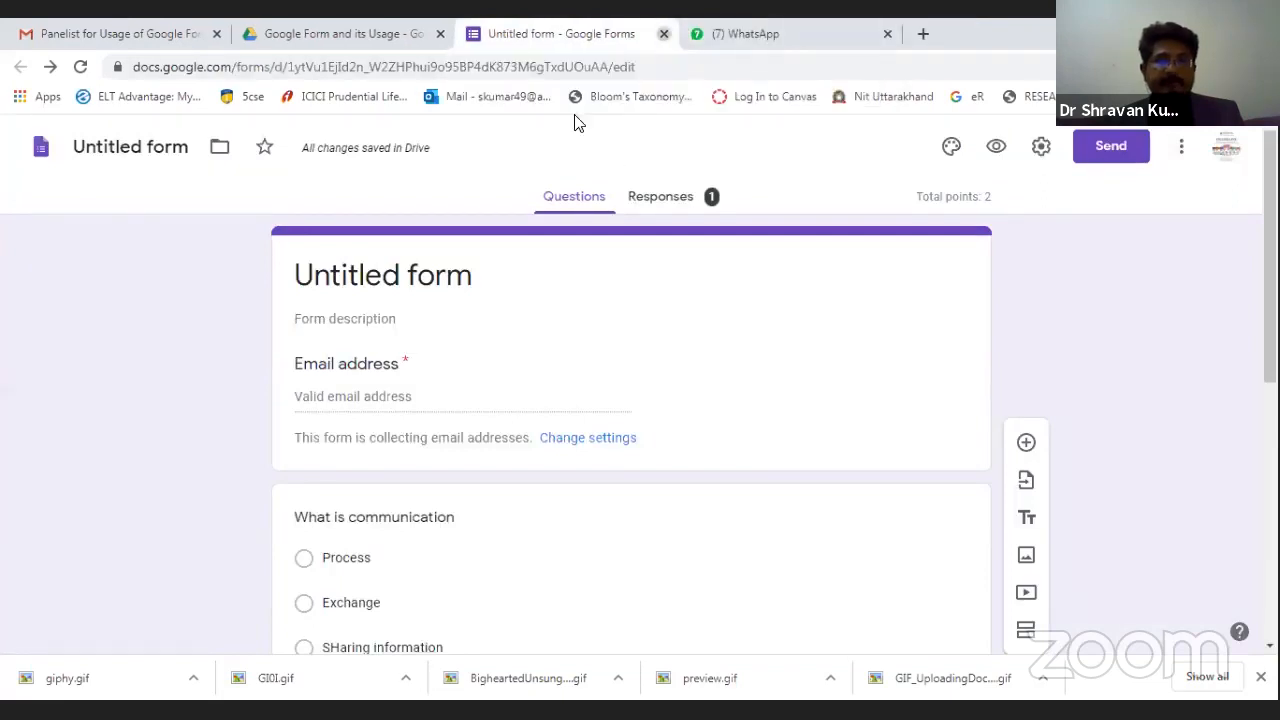
{"action": "key", "text": "ctrl+w"}
Create a new Google Form in the 'Google Form and its Usage' Drive folder via More > Google Forms.
{"action": "key", "text": "ctrl+shift+Tab"}
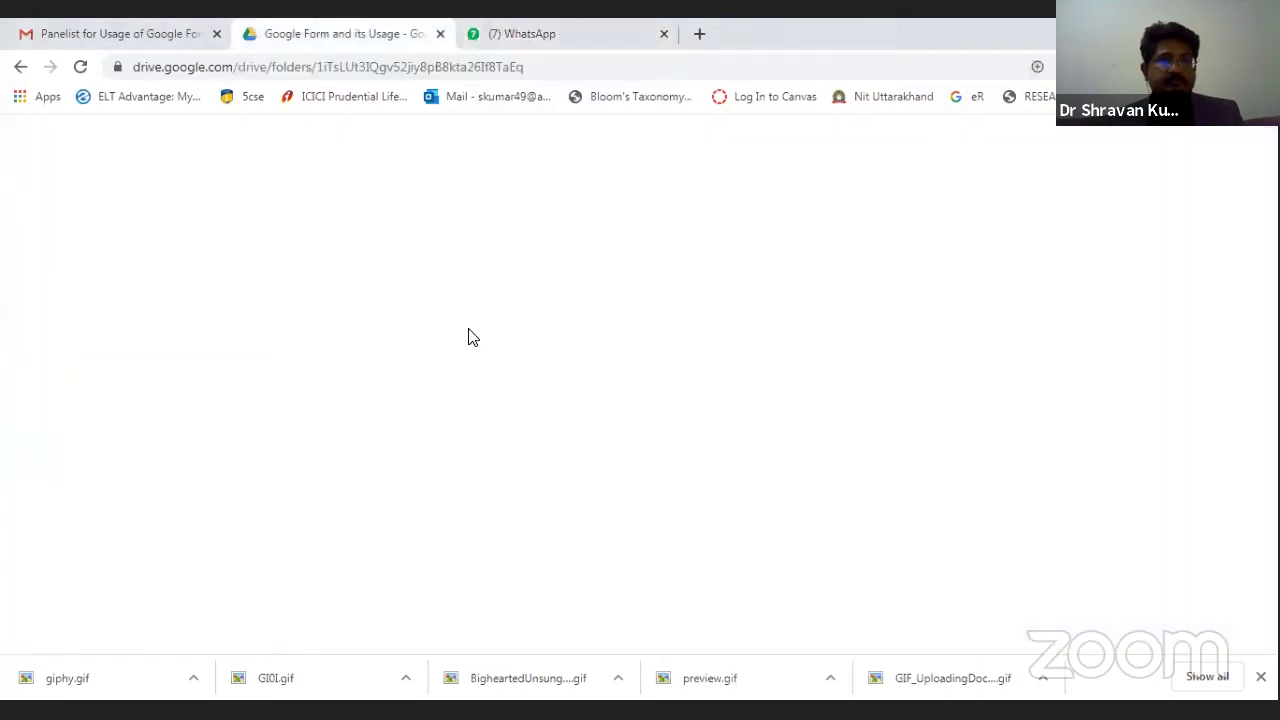
{"action": "right_click", "coordinate": [524, 451]}
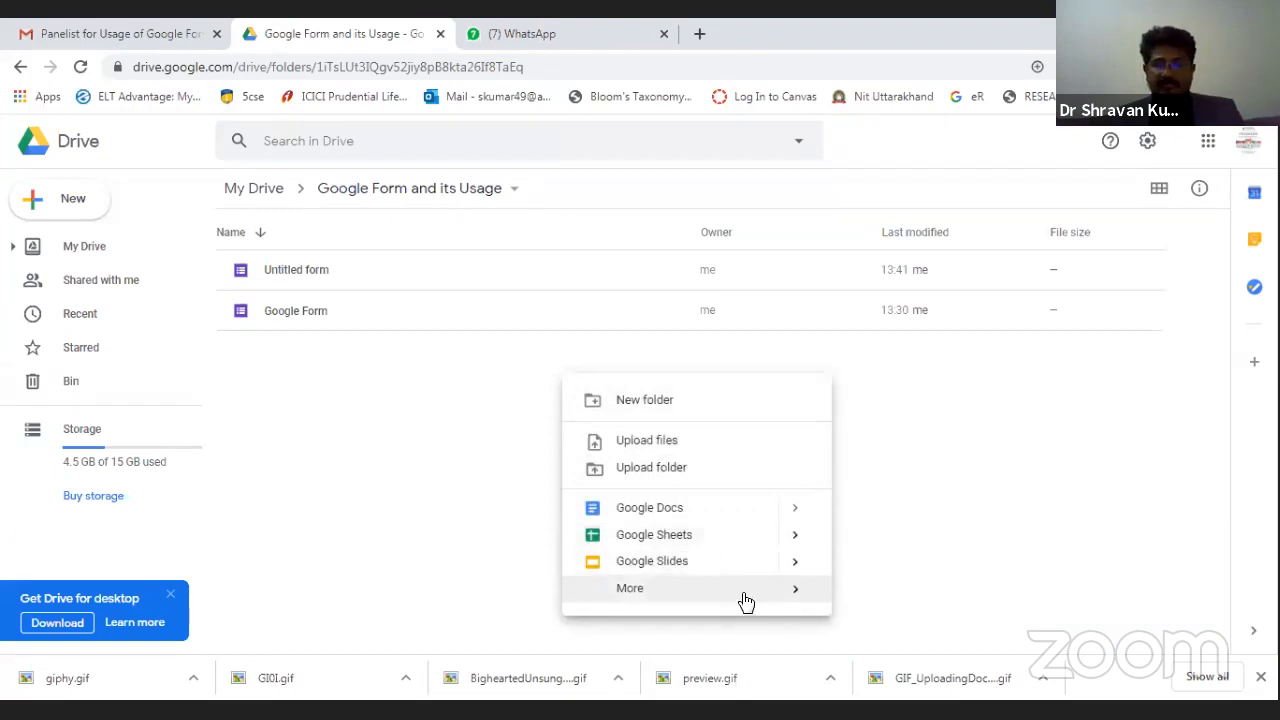
{"action": "mouse_move", "coordinate": [806, 600]}
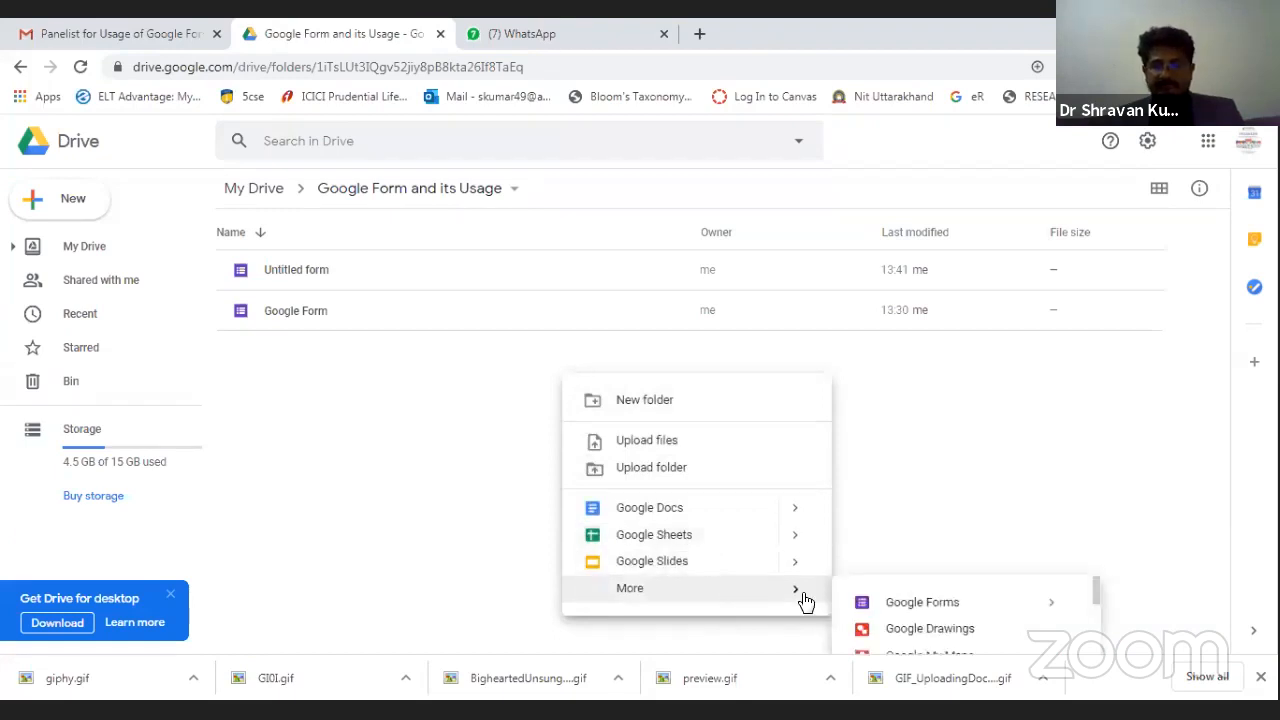
{"action": "left_click", "coordinate": [874, 605]}
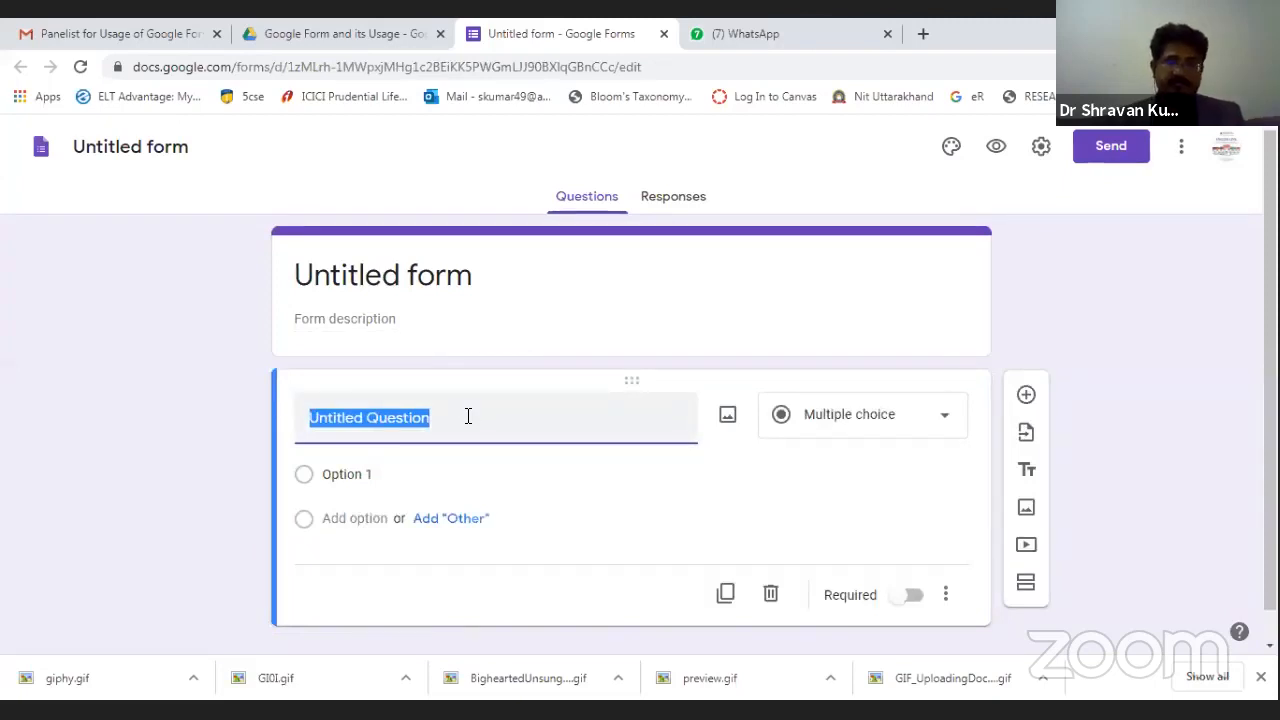
Title the first question 'Name' and make it Short answer.
{"action": "type", "text": "N"}
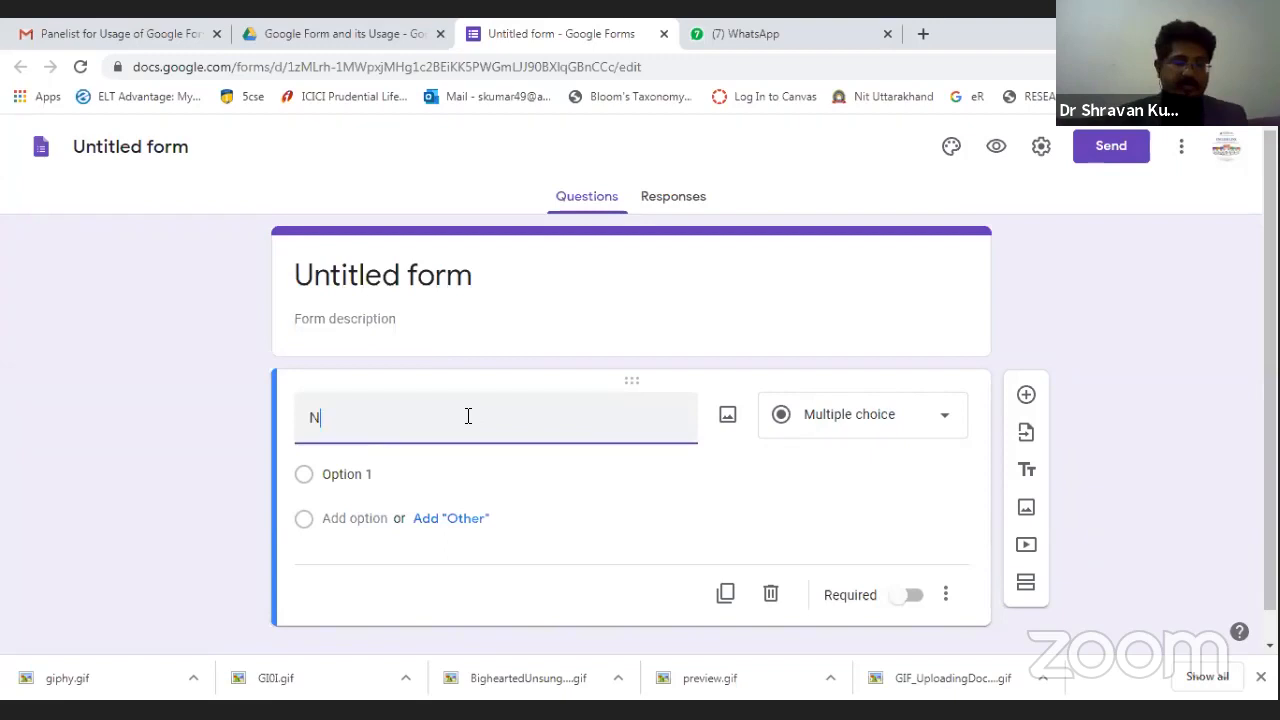
{"action": "type", "text": "ame"}
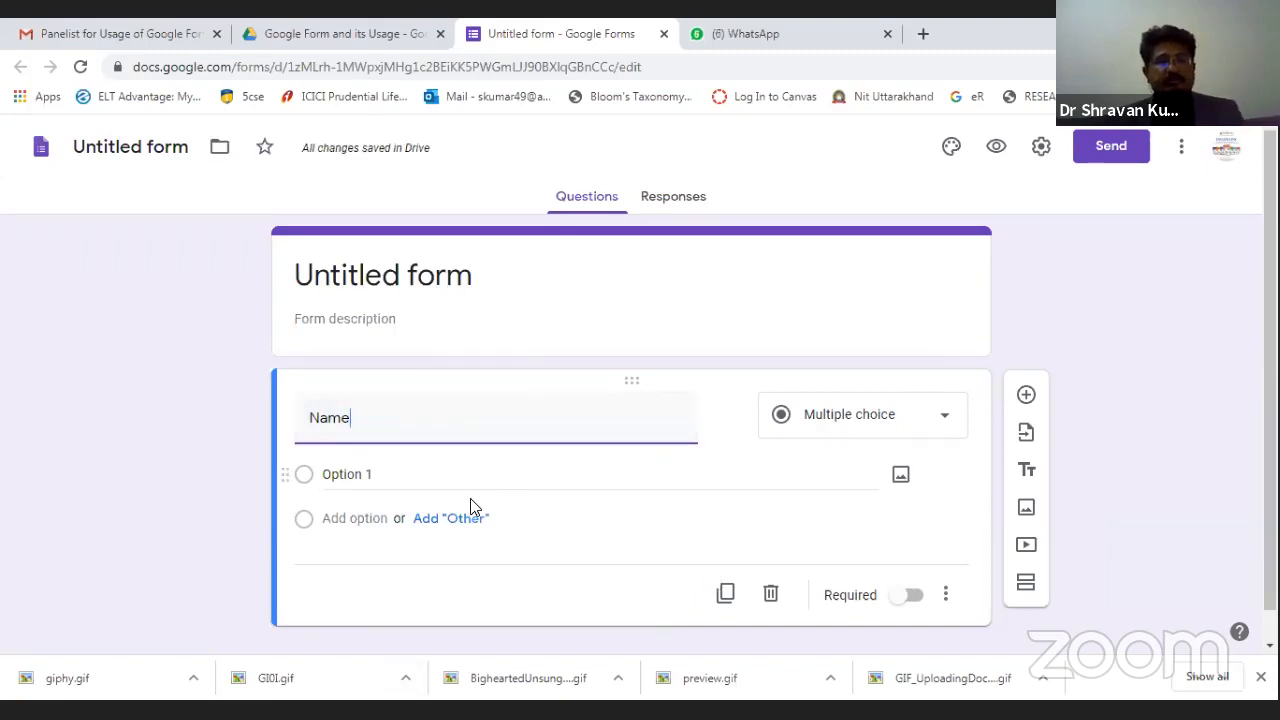
{"action": "left_click", "coordinate": [562, 480]}
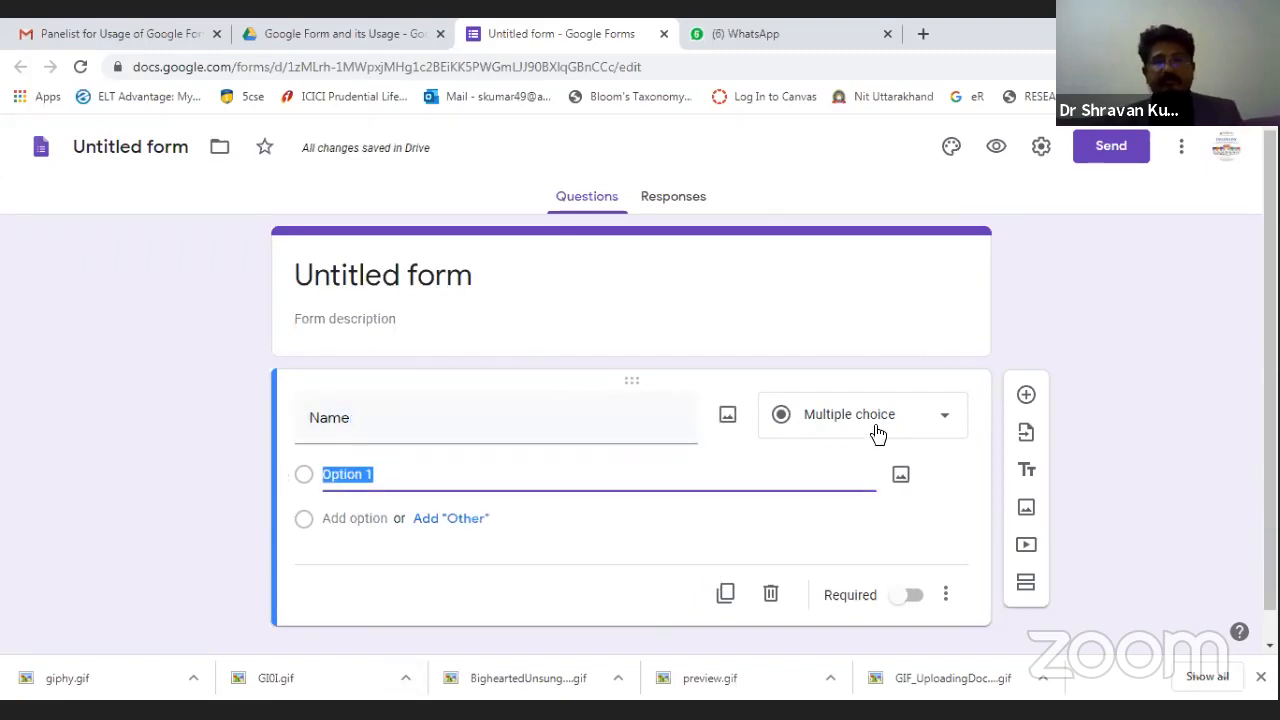
{"action": "left_click", "coordinate": [872, 428]}
{"action": "left_click", "coordinate": [829, 186]}
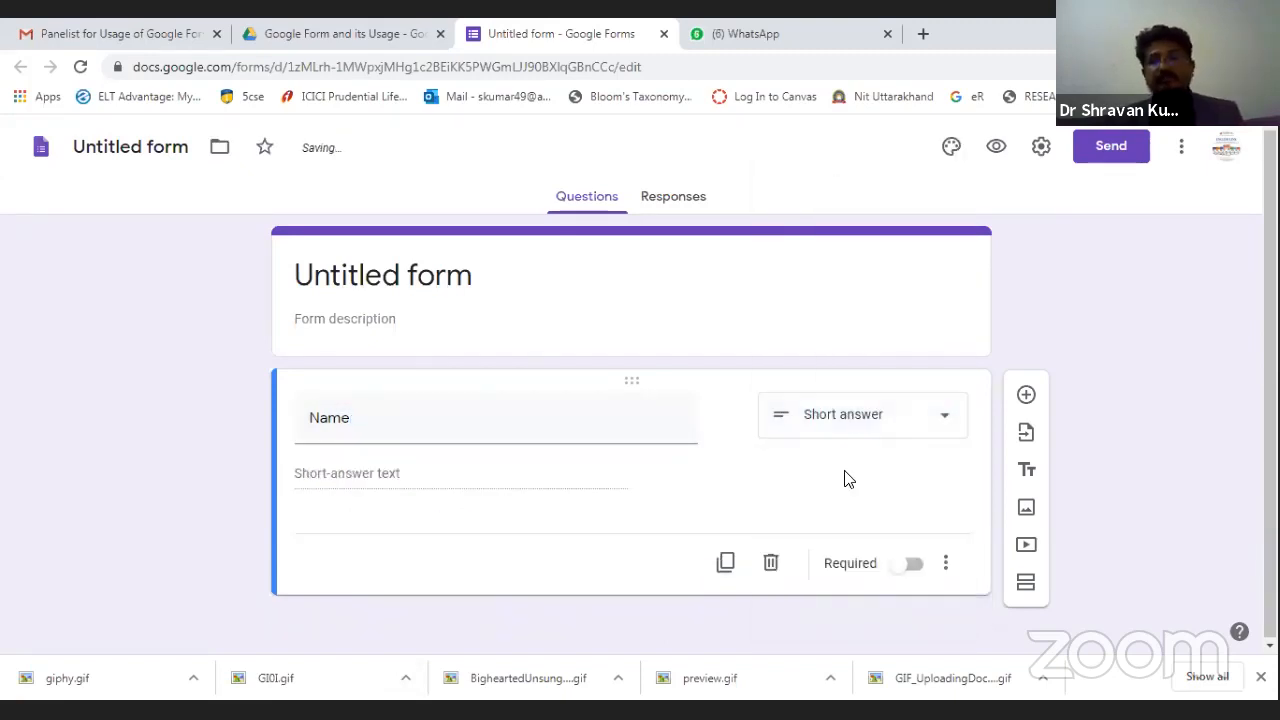
Add questions 'Designation' and 'Institution' below it.
{"action": "left_click", "coordinate": [1026, 394]}
{"action": "type", "text": "D"}
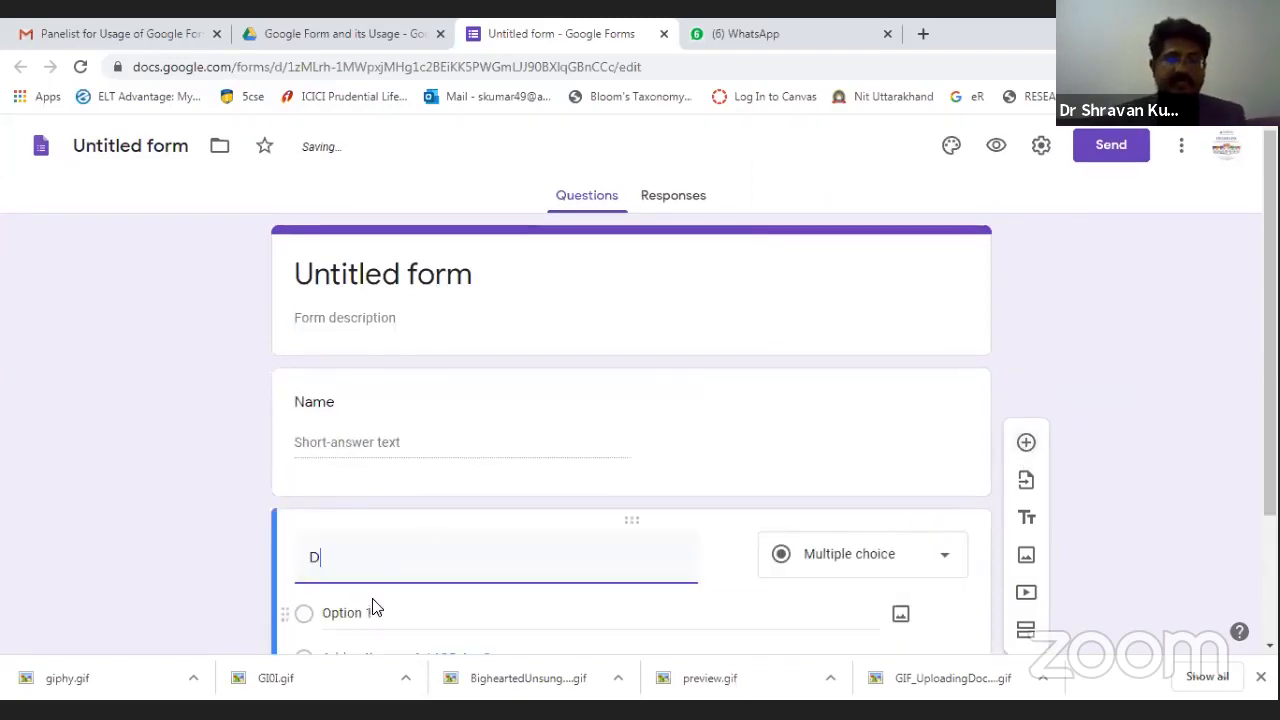
{"action": "type", "text": "esignation"}
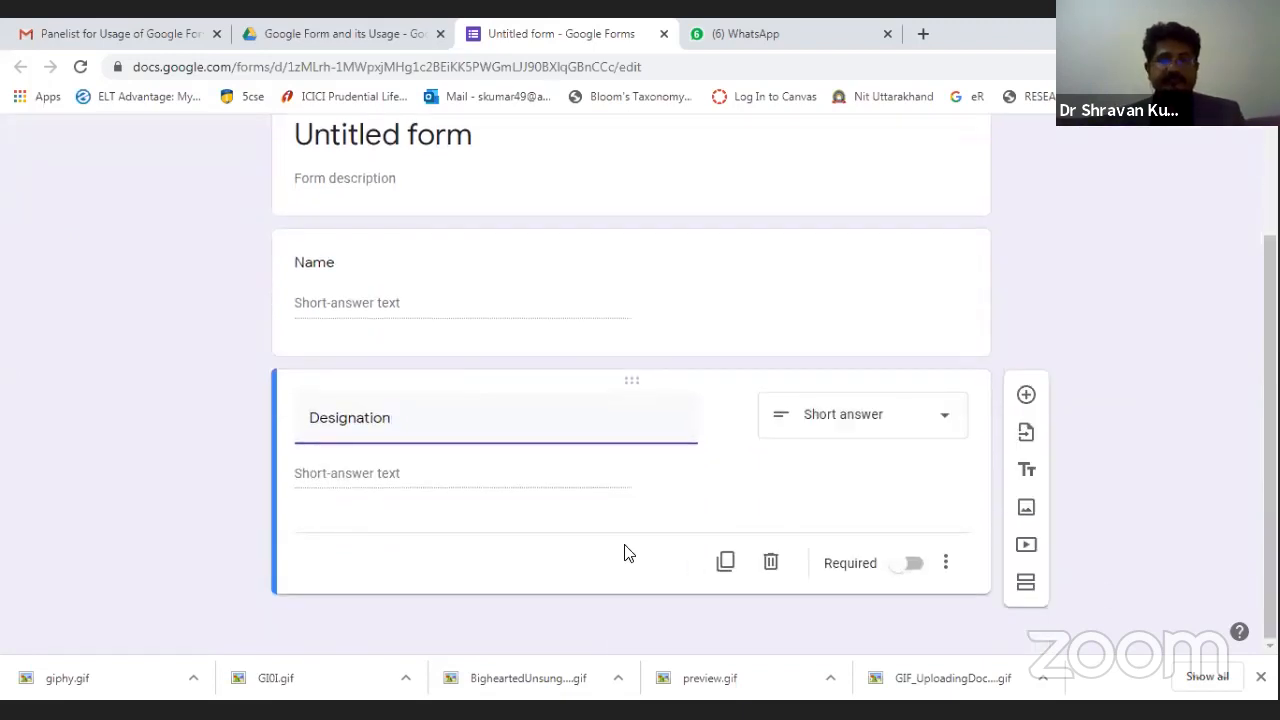
{"action": "left_click", "coordinate": [1026, 396]}
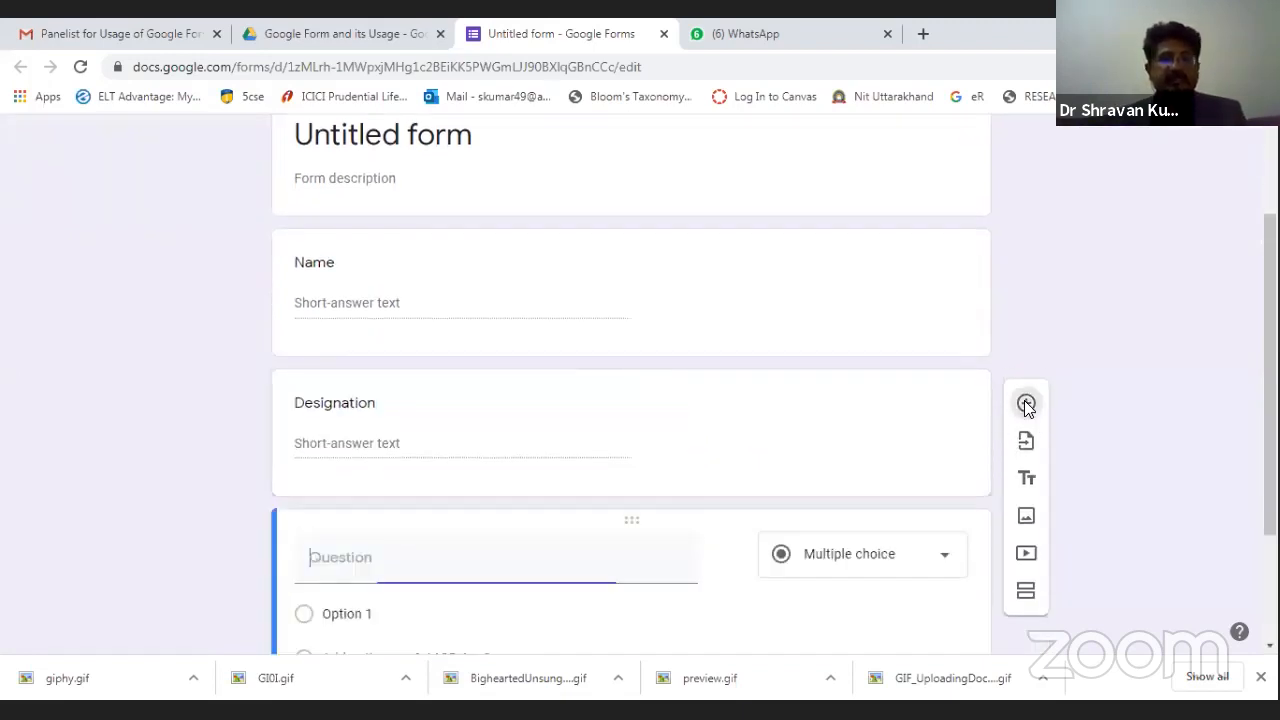
{"action": "type", "text": "Institution"}
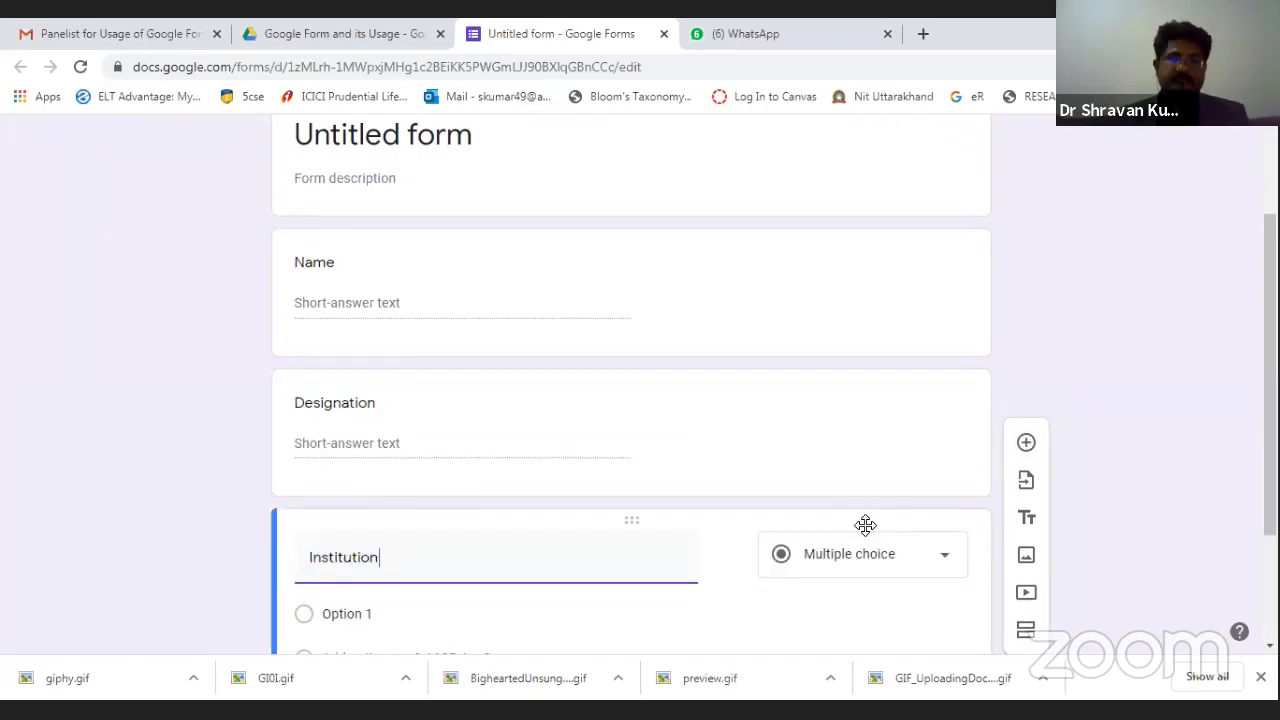
{"action": "scroll", "coordinate": [630, 560], "scroll_direction": "up", "scroll_amount": 2}
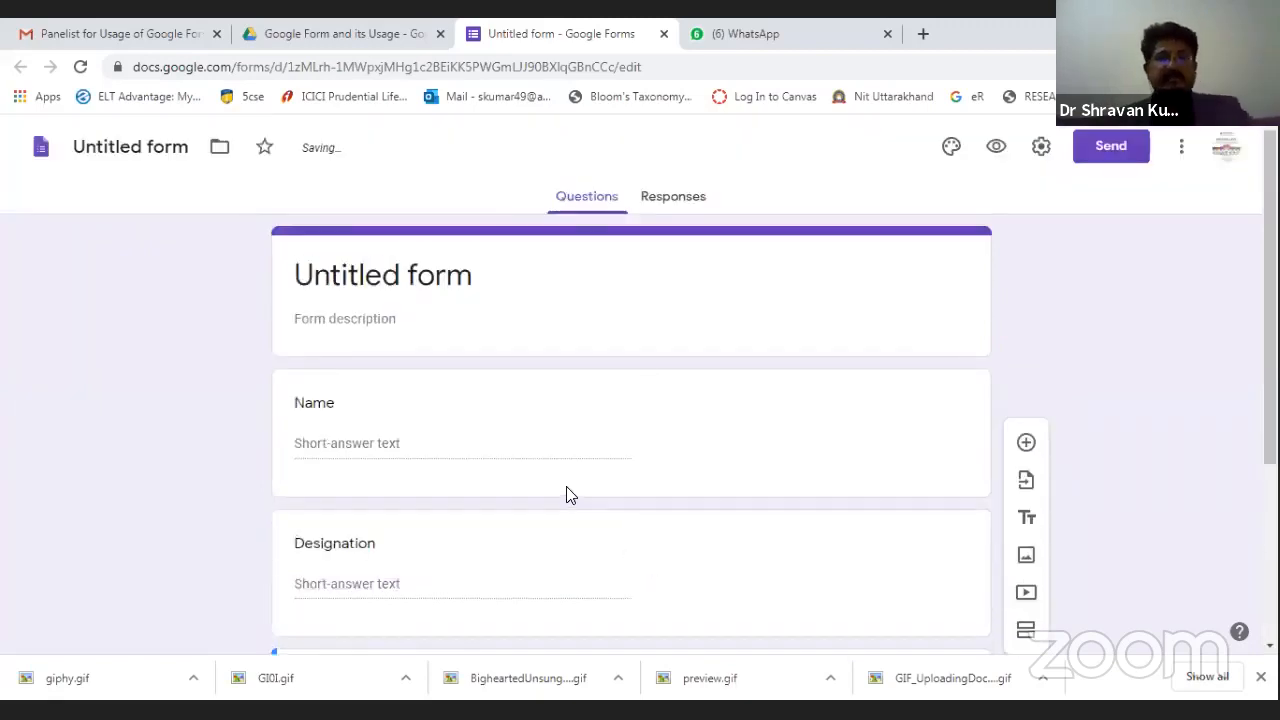
Name the form file 'Certificate' and give it the heading 'Certificate of Participation'.
{"action": "left_click", "coordinate": [176, 152]}
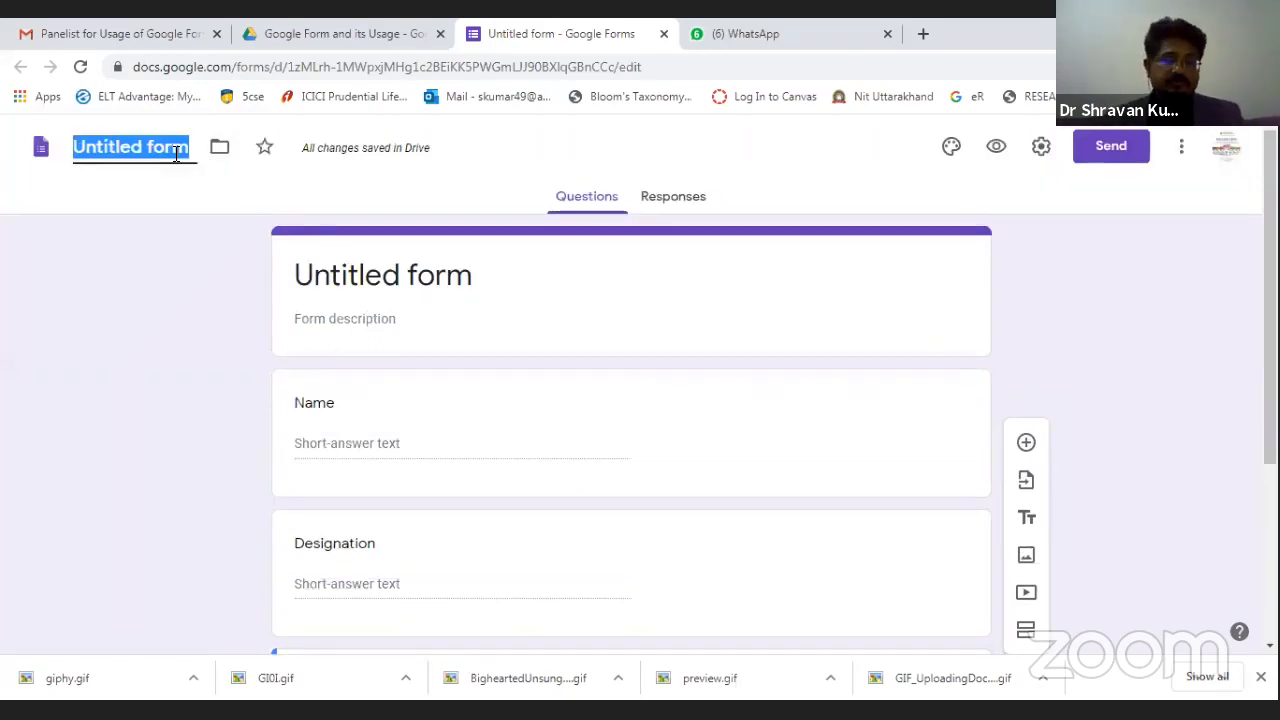
{"action": "type", "text": "Cert"}
{"action": "type", "text": "o"}
{"action": "key", "text": "BackSpace"}
{"action": "type", "text": "ificate"}
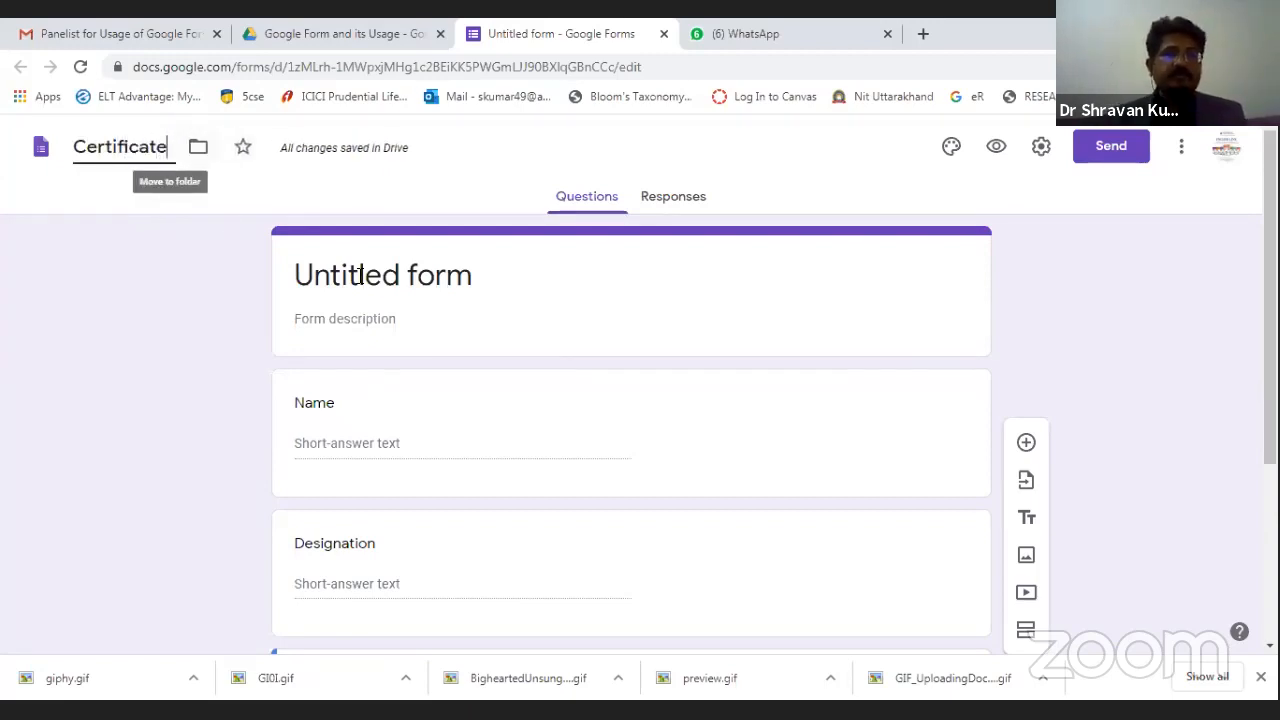
{"action": "left_click", "coordinate": [489, 306]}
{"action": "type", "text": "of P"}
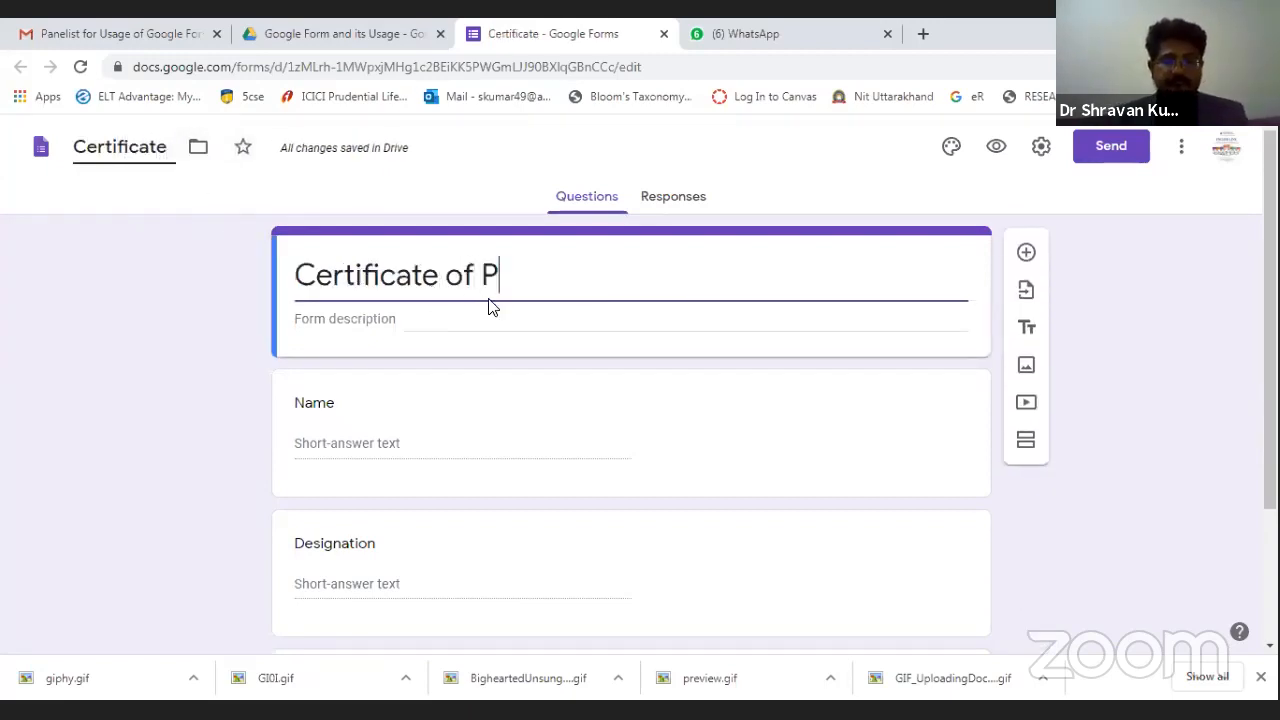
{"action": "type", "text": "articipation"}
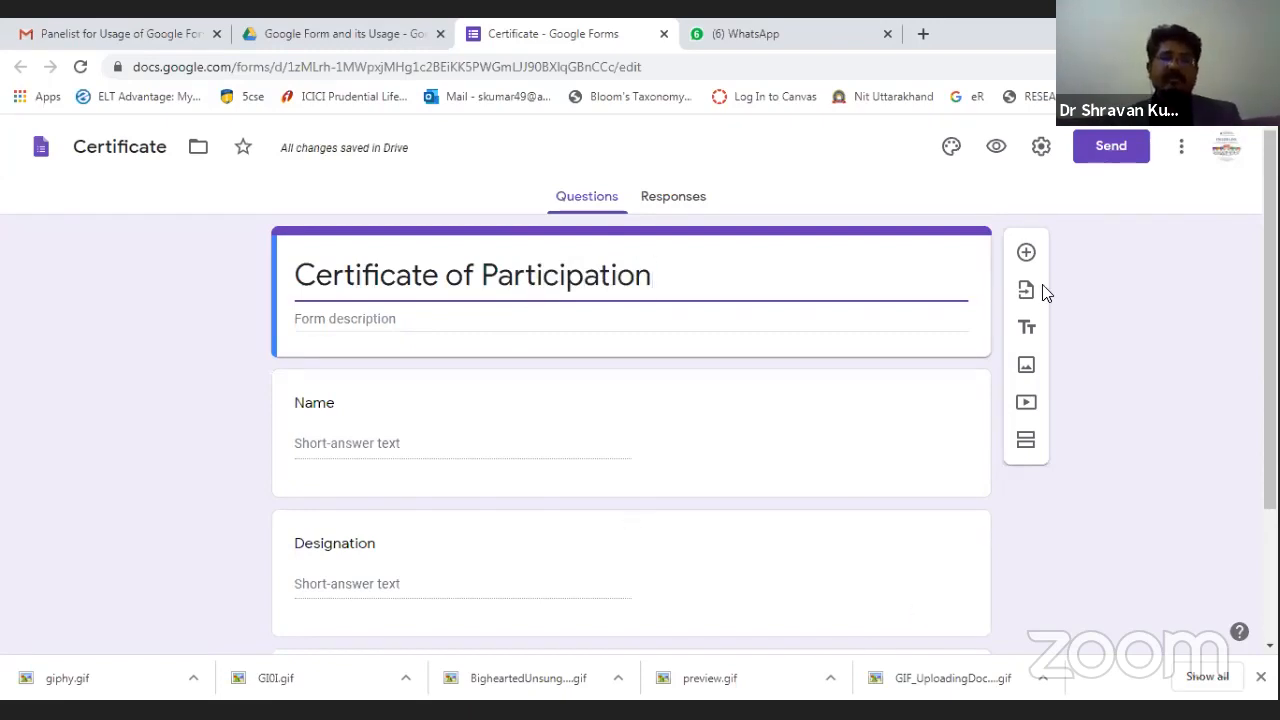
{"action": "key", "text": "ctrl+shift+Tab"}
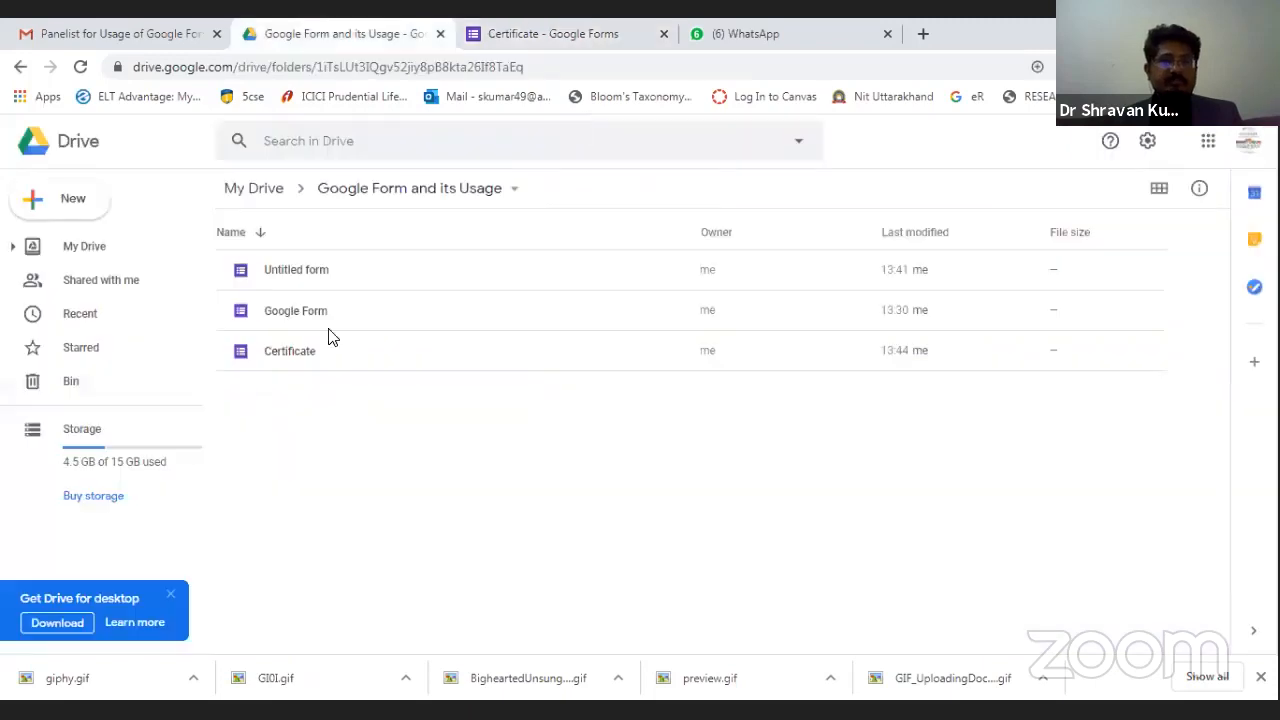
Go to My Drive to locate the Certificate of Participation document.
{"action": "left_click", "coordinate": [106, 251]}
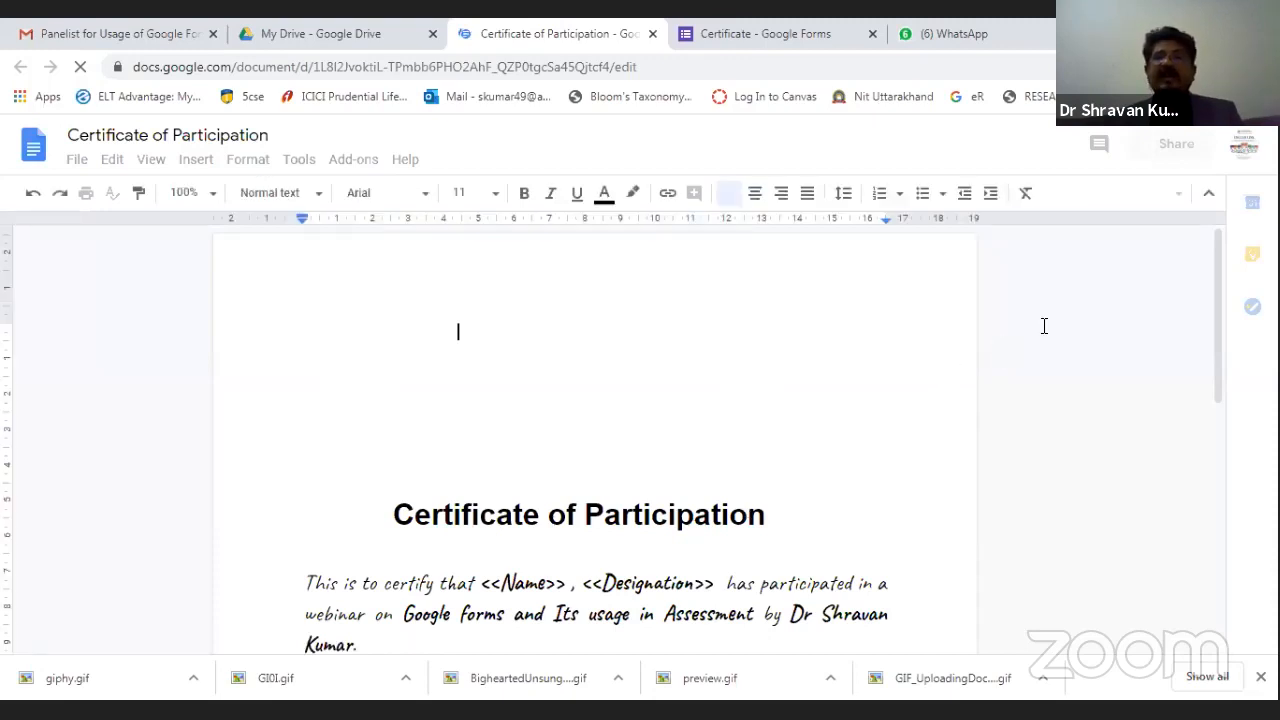
{"action": "scroll", "coordinate": [694, 489], "scroll_direction": "down", "scroll_amount": 4}
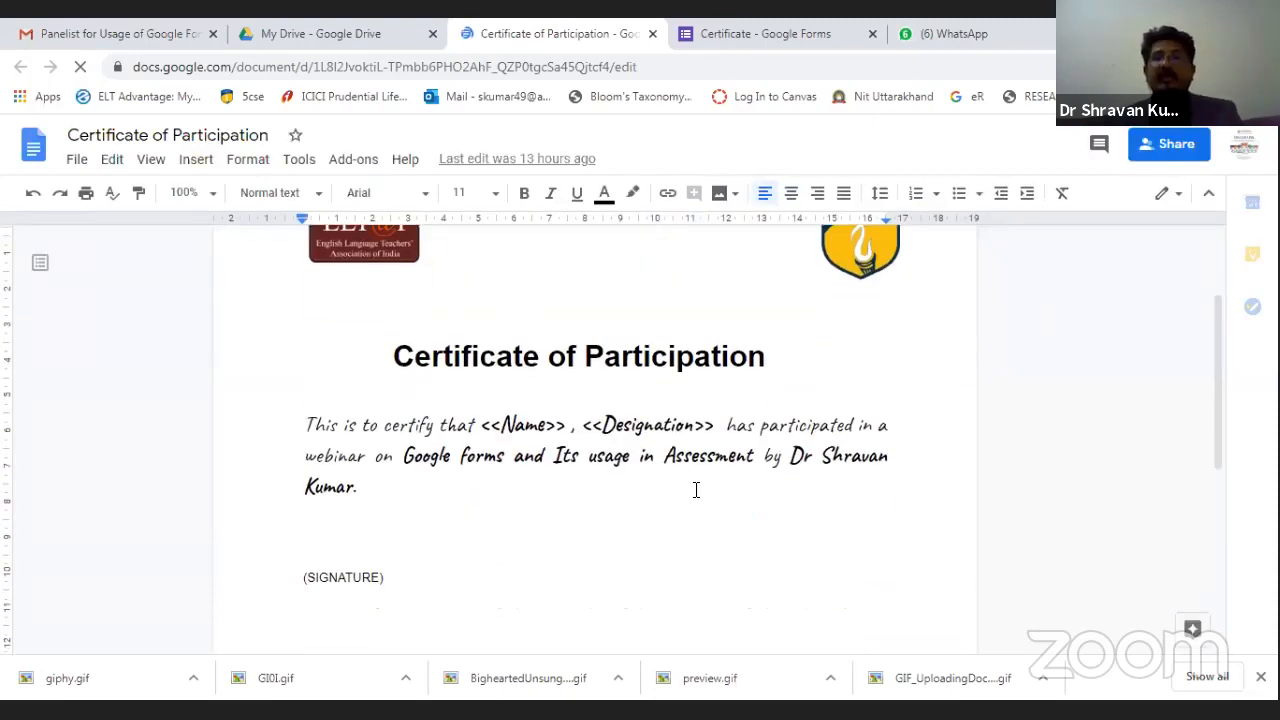
{"action": "scroll", "coordinate": [543, 380], "scroll_direction": "up", "scroll_amount": 1}
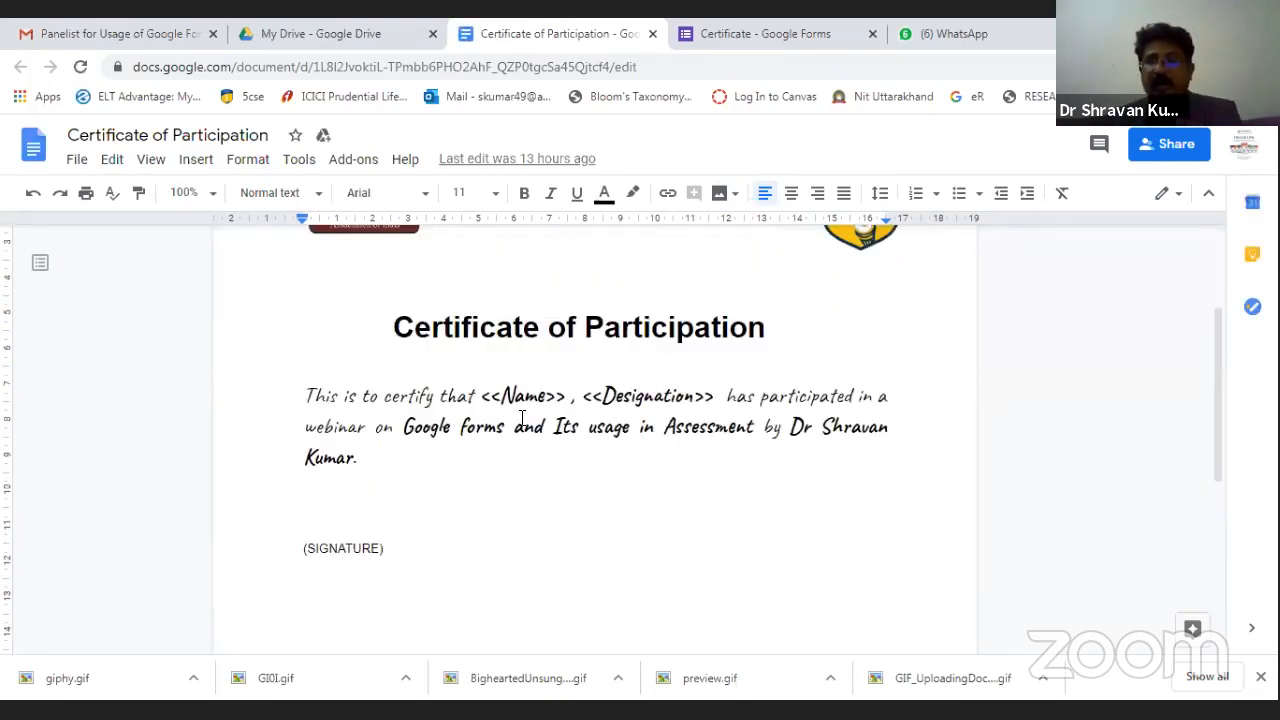
{"action": "left_click_drag", "start_coordinate": [486, 397], "coordinate": [562, 397]}
{"action": "key", "text": "Right"}
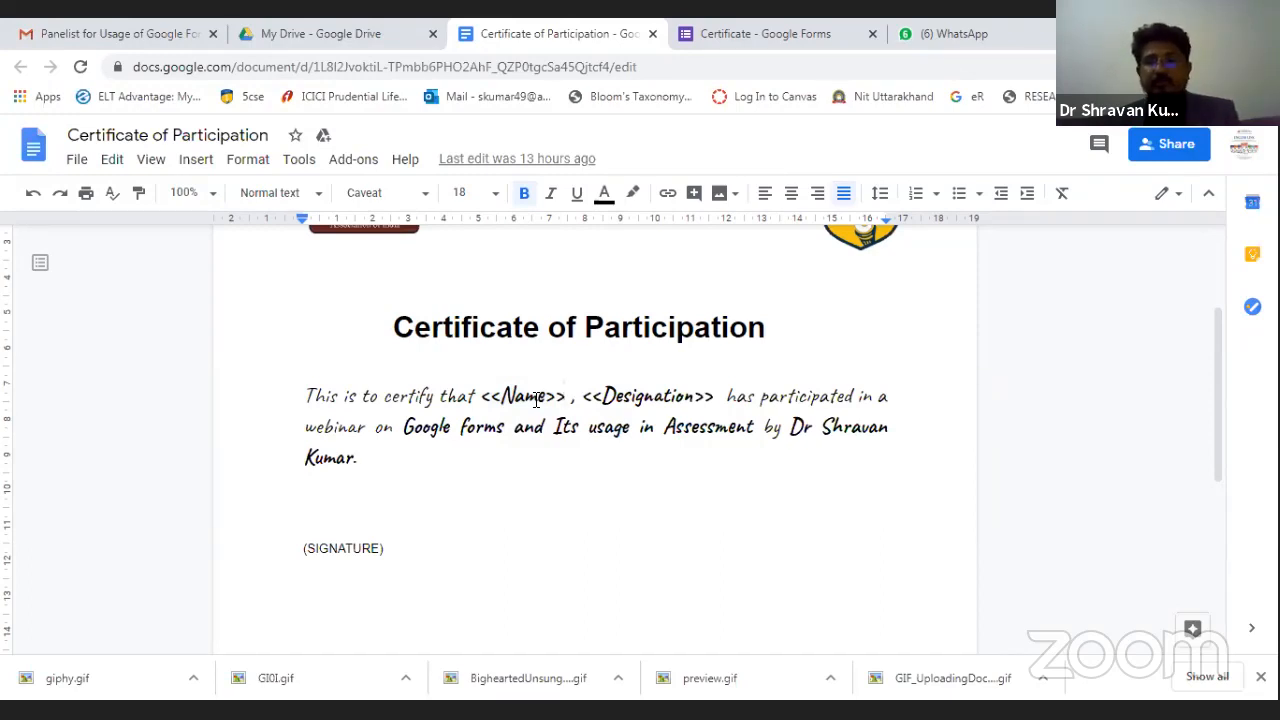
{"action": "left_click", "coordinate": [497, 389]}
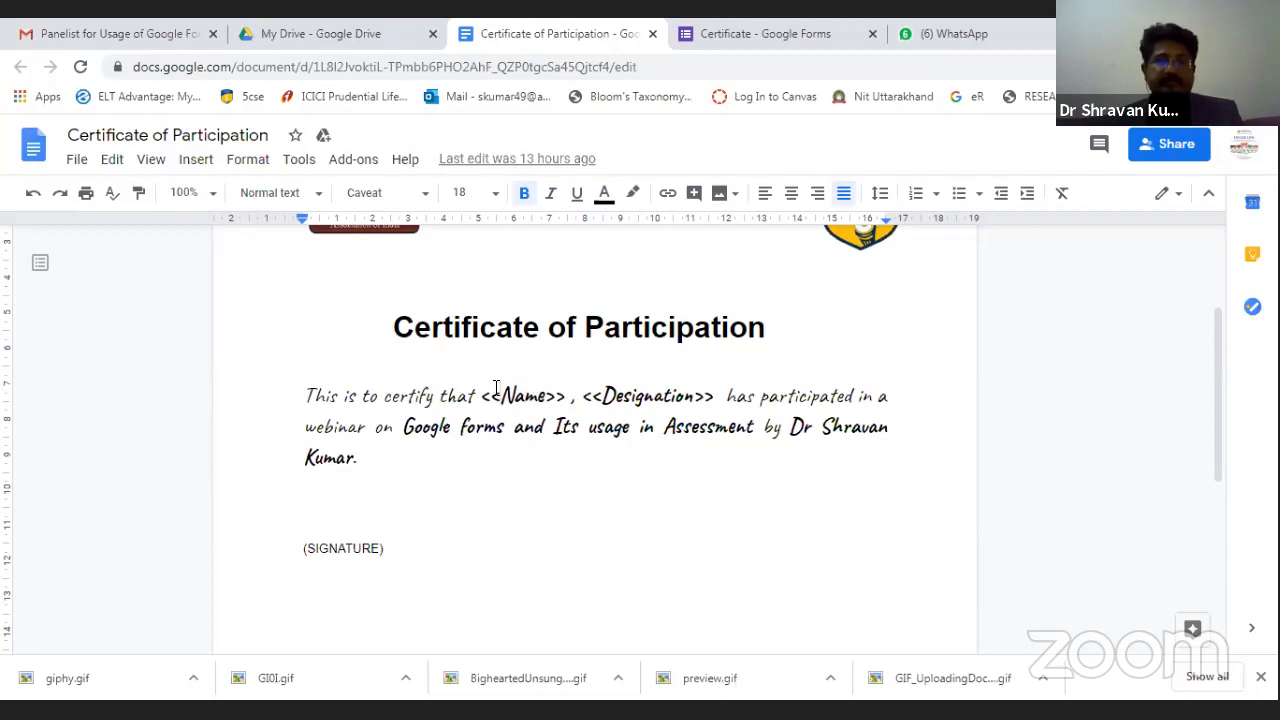
{"action": "key", "text": "BackSpace"}
{"action": "key", "text": "BackSpace"}
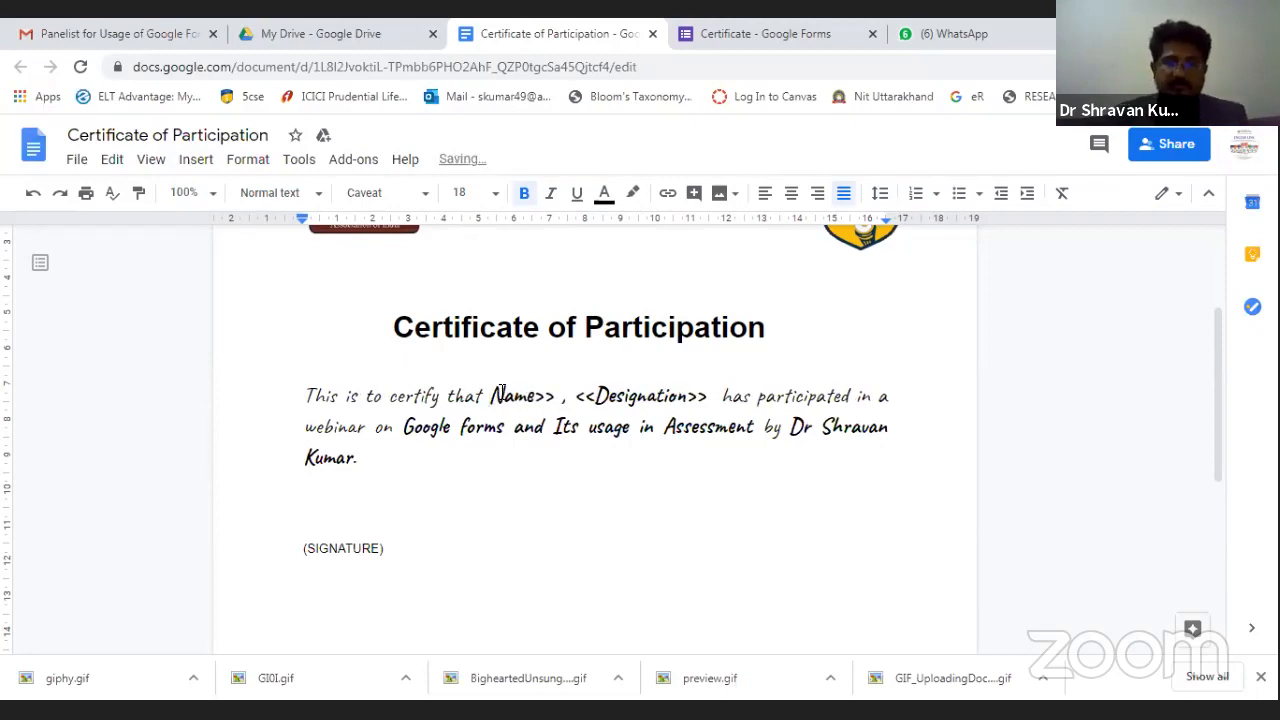
{"action": "type", "text": "<<"}
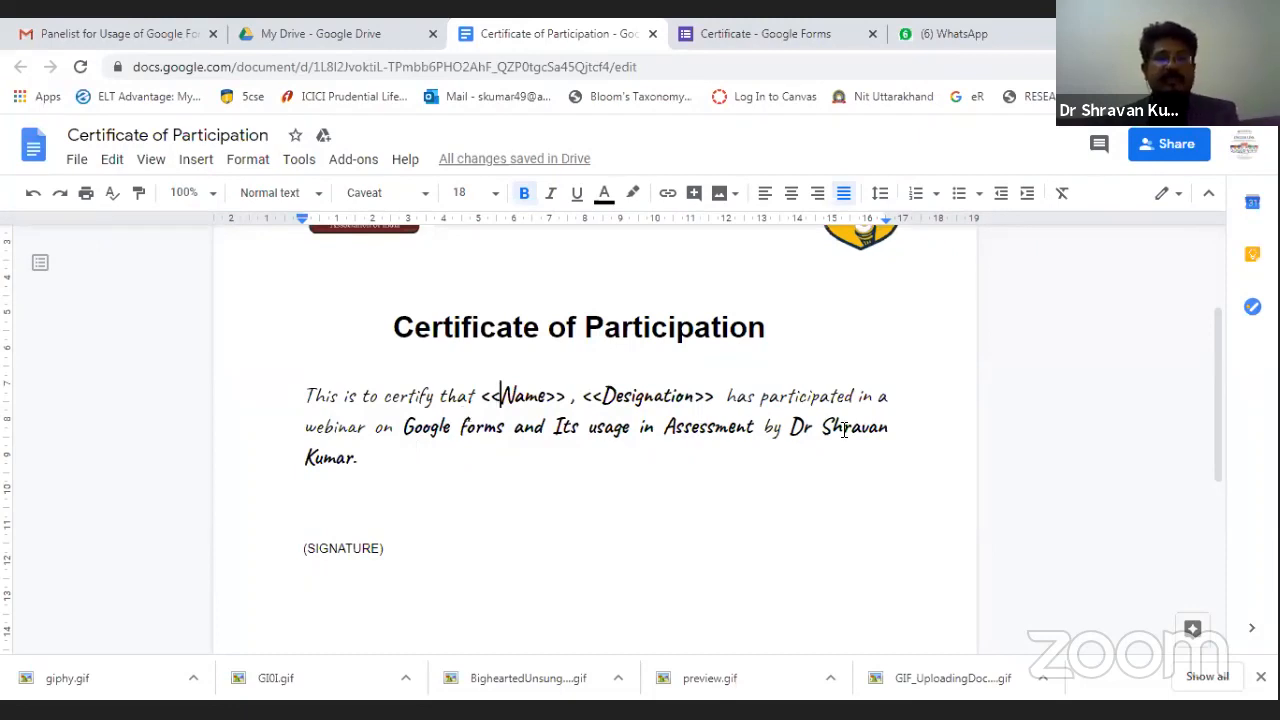
{"action": "scroll", "coordinate": [434, 564], "scroll_direction": "up", "scroll_amount": 3}
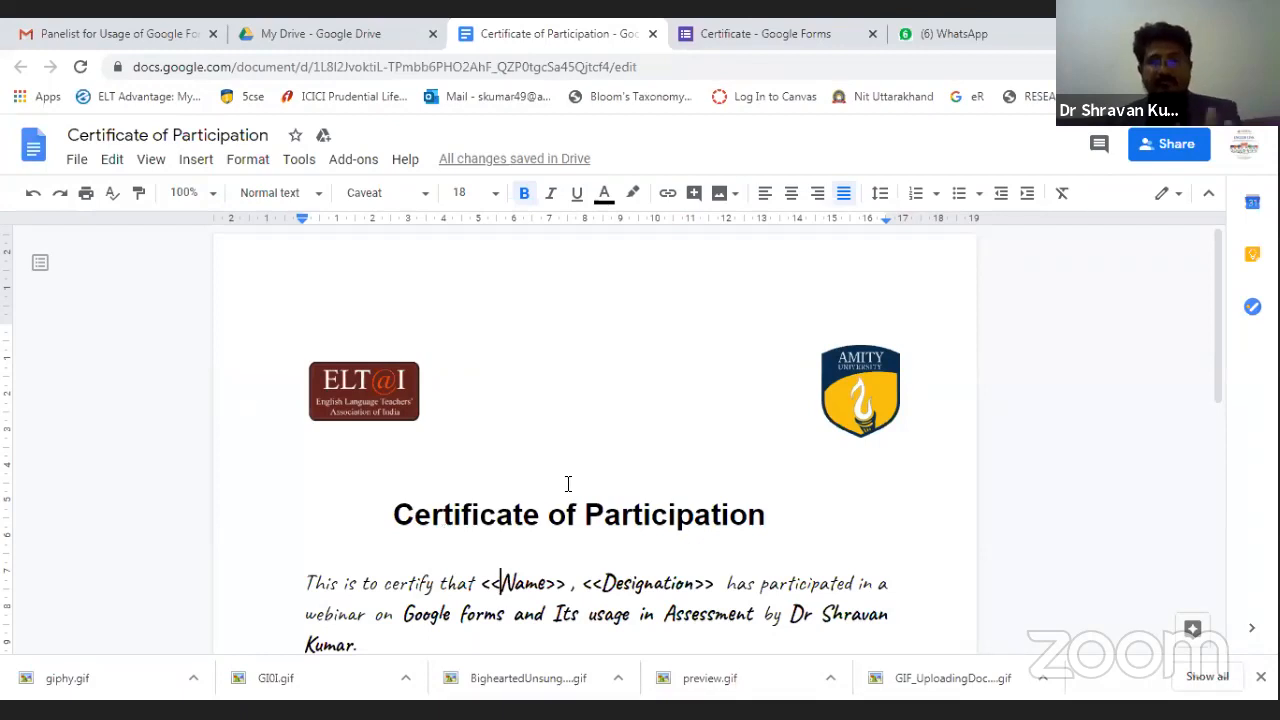
{"action": "scroll", "coordinate": [567, 484], "scroll_direction": "down", "scroll_amount": 3}
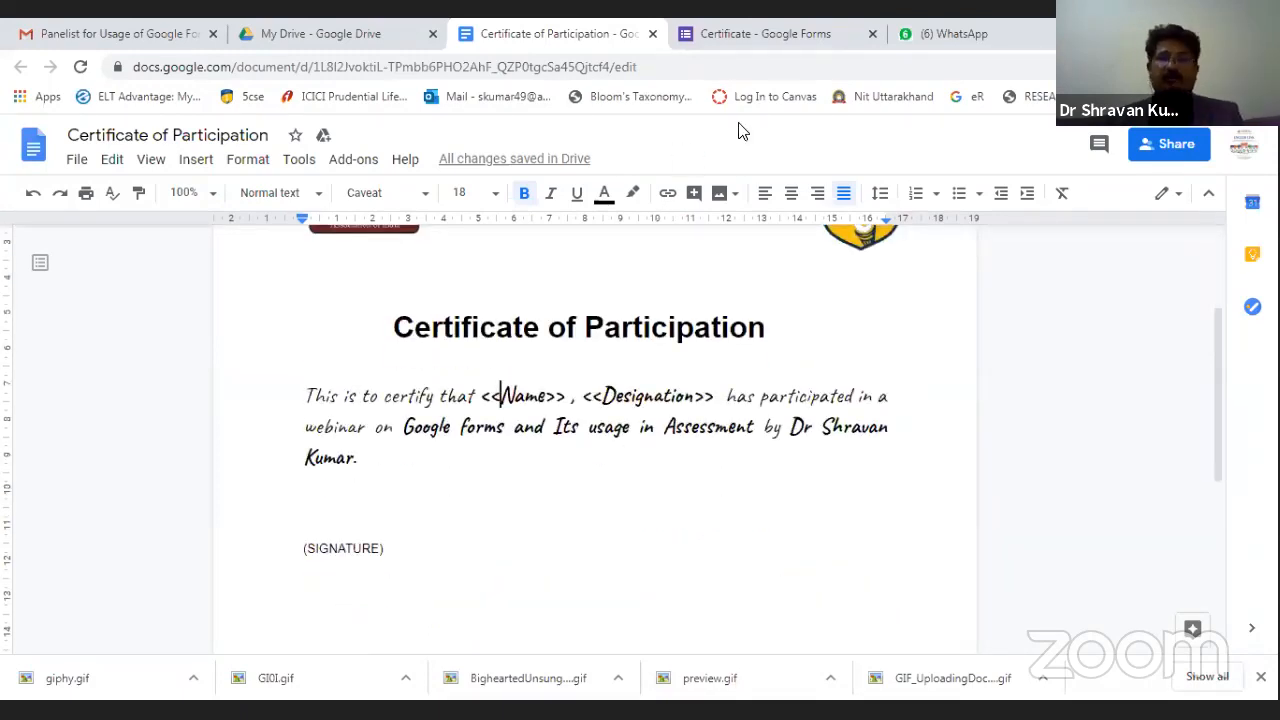
Email the Certificate form to the participant's address with respondent email collection turned on.
{"action": "left_click", "coordinate": [777, 35]}
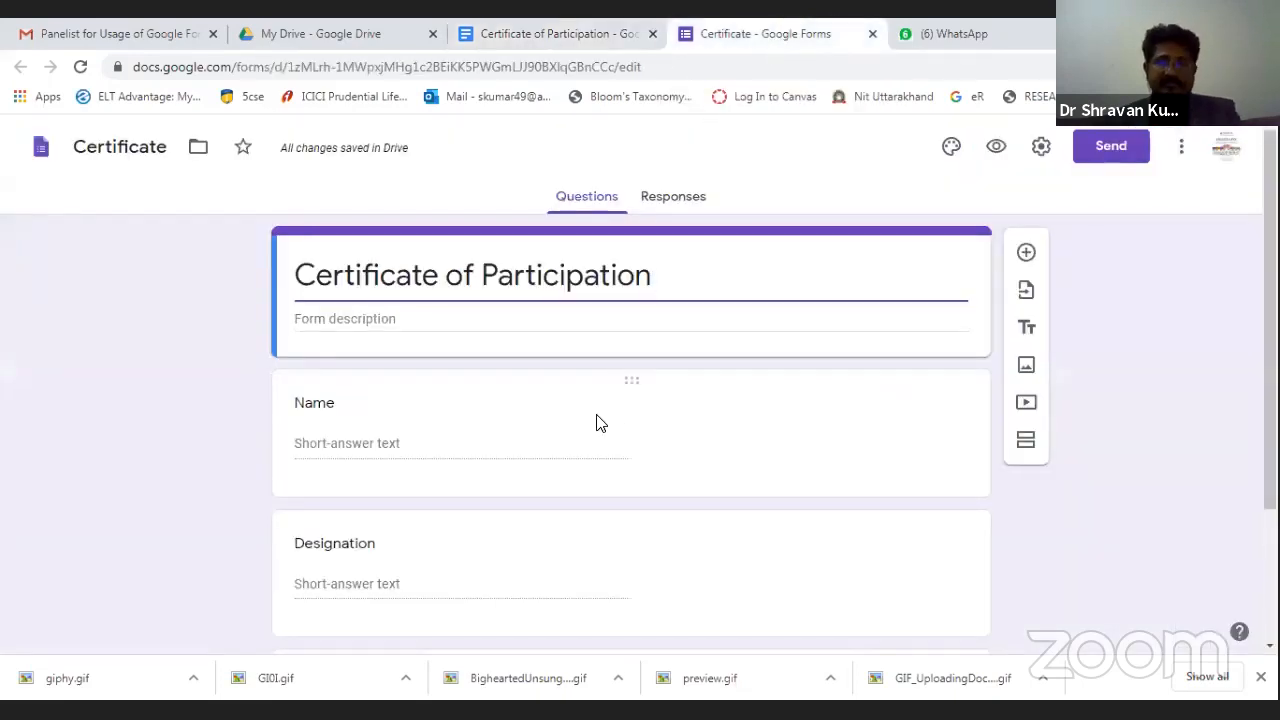
{"action": "scroll", "coordinate": [596, 422], "scroll_direction": "down", "scroll_amount": 2}
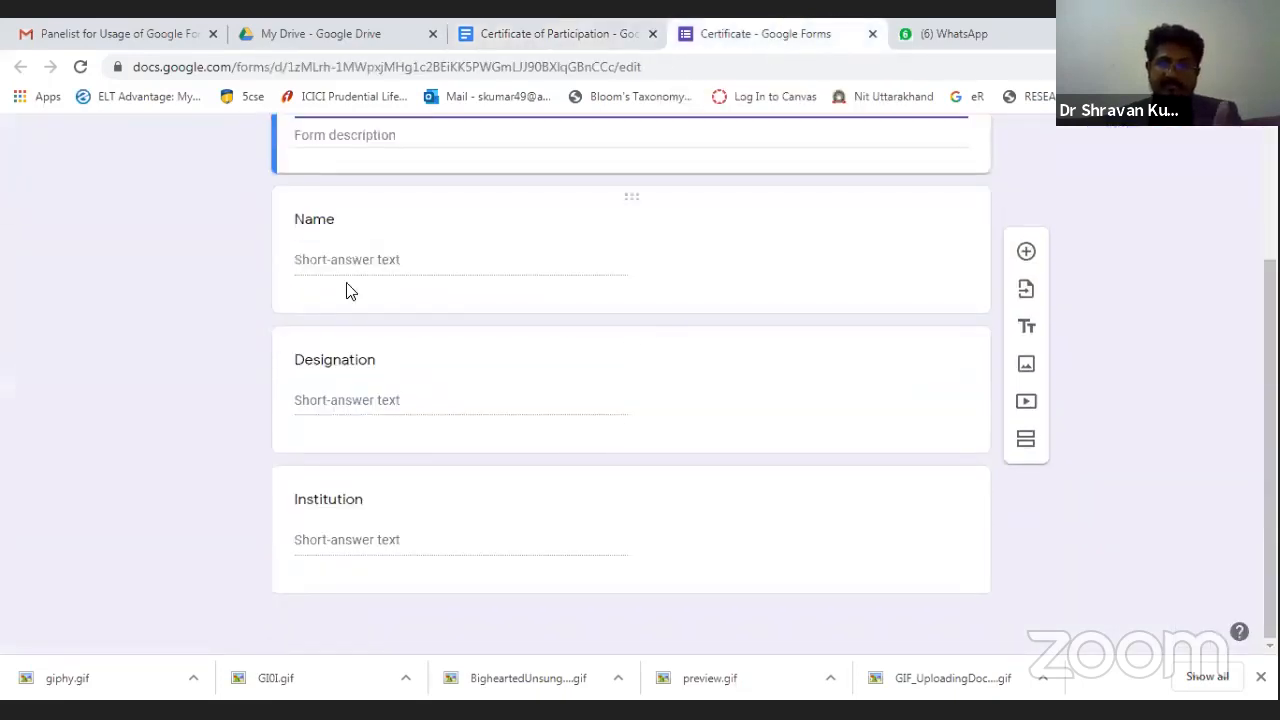
{"action": "scroll", "coordinate": [430, 537], "scroll_direction": "up", "scroll_amount": 2}
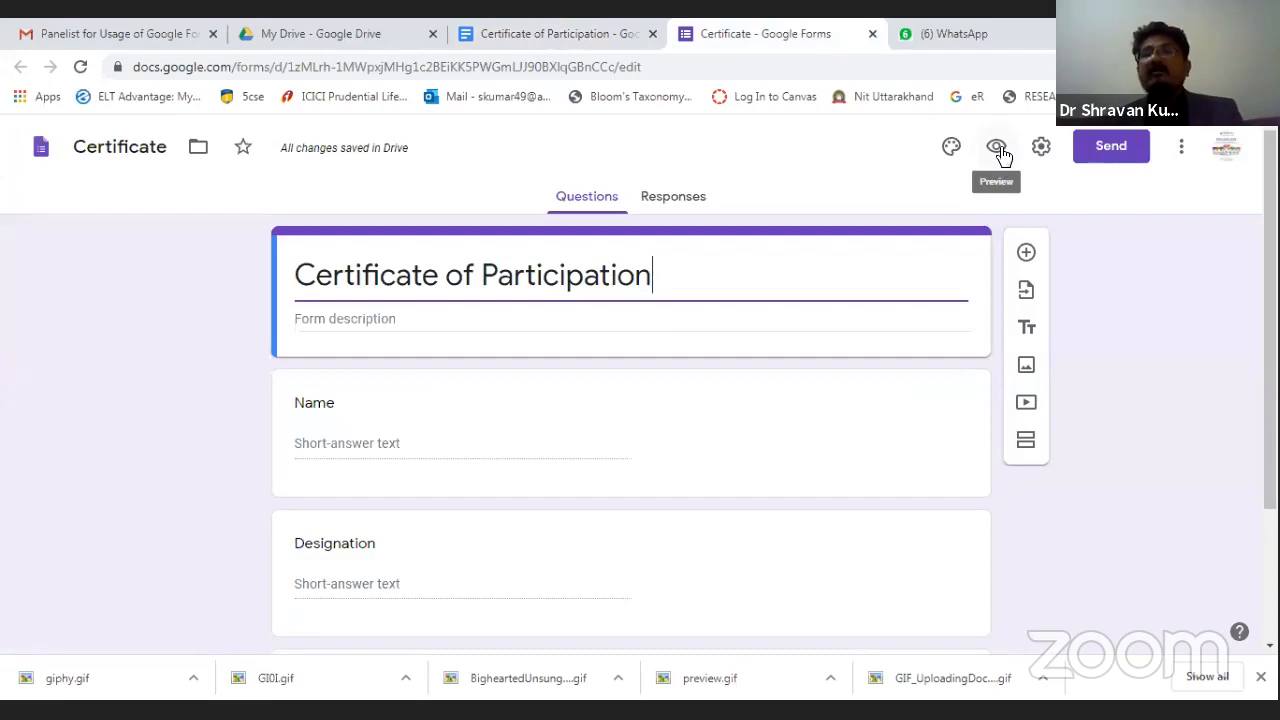
{"action": "left_click", "coordinate": [1122, 150]}
{"action": "left_click", "coordinate": [100, 346]}
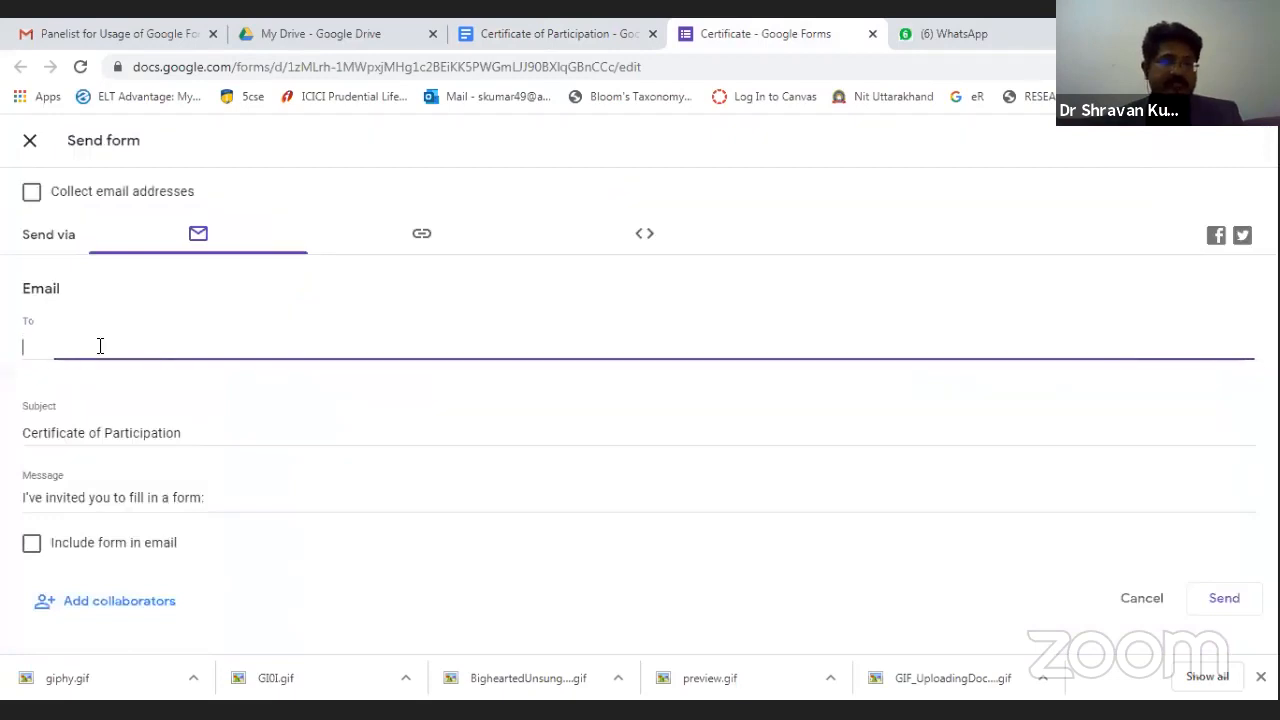
{"action": "type", "text": "prashant"}
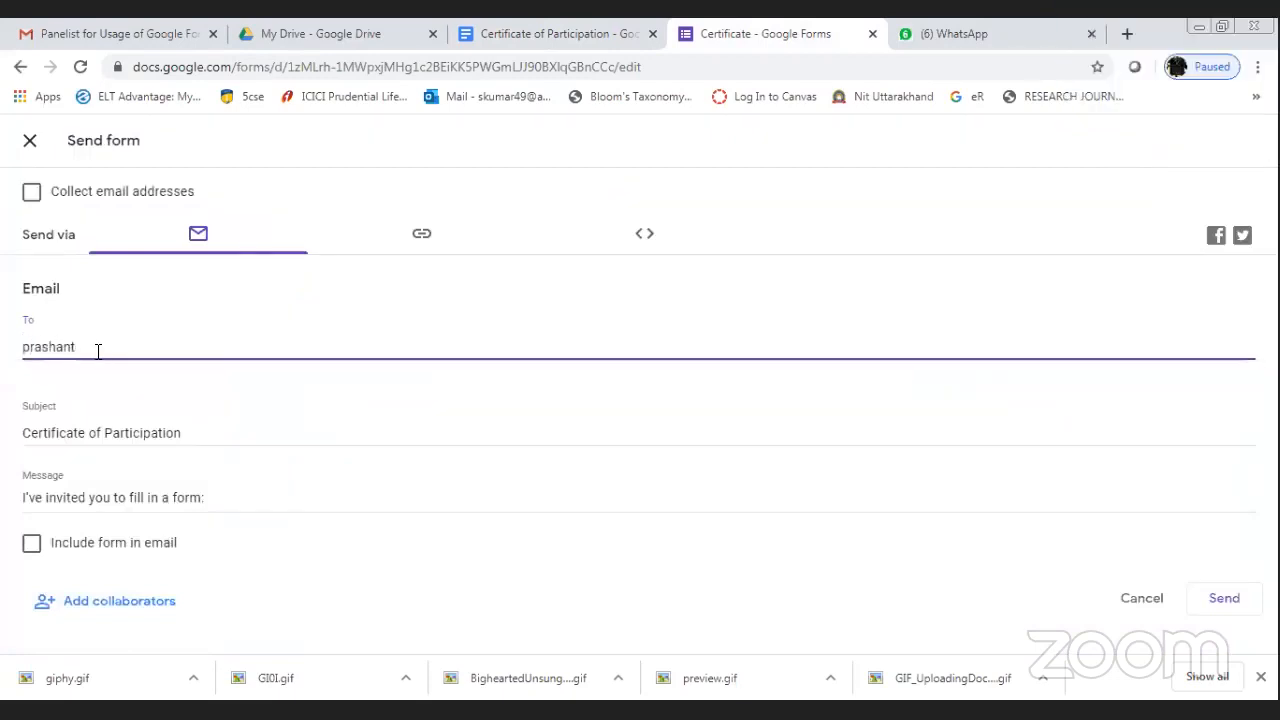
{"action": "key", "text": "BackSpace"}
{"action": "key", "text": "BackSpace"}
{"action": "key", "text": "BackSpace"}
{"action": "key", "text": "BackSpace"}
{"action": "key", "text": "BackSpace"}
{"action": "key", "text": "BackSpace"}
{"action": "key", "text": "BackSpace"}
{"action": "key", "text": "BackSpace"}
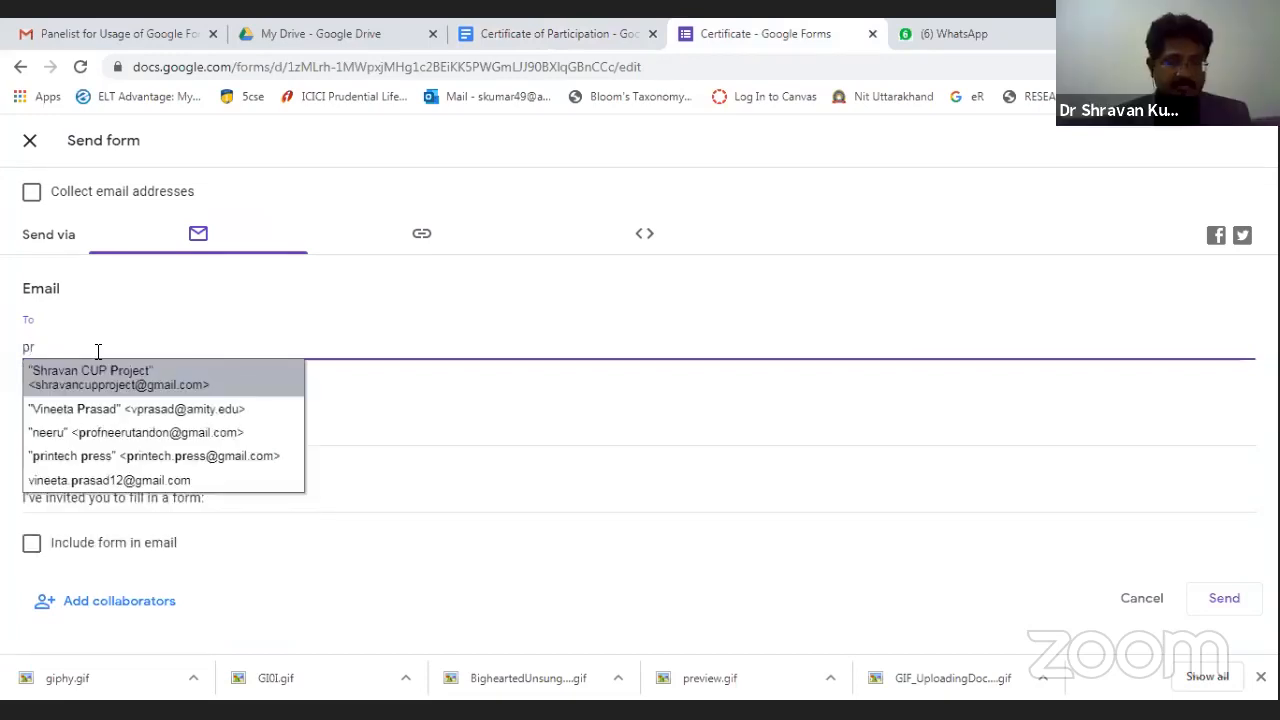
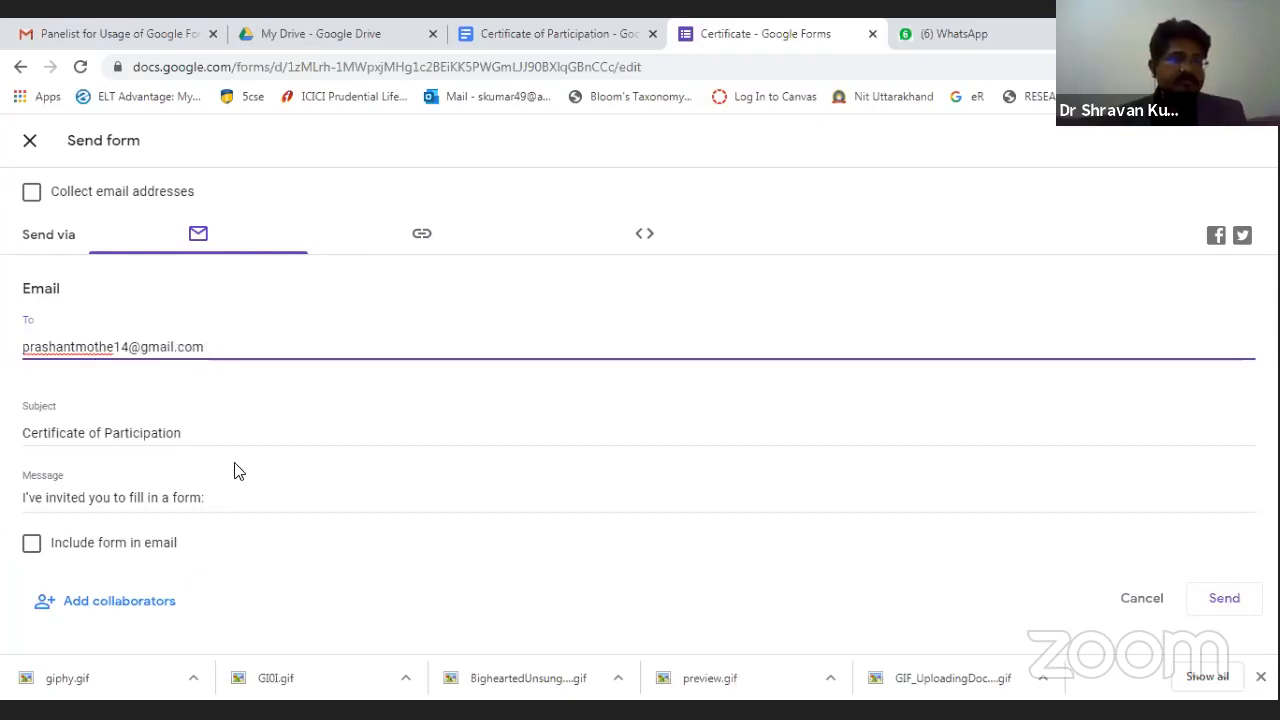
{"action": "left_click", "coordinate": [32, 195]}
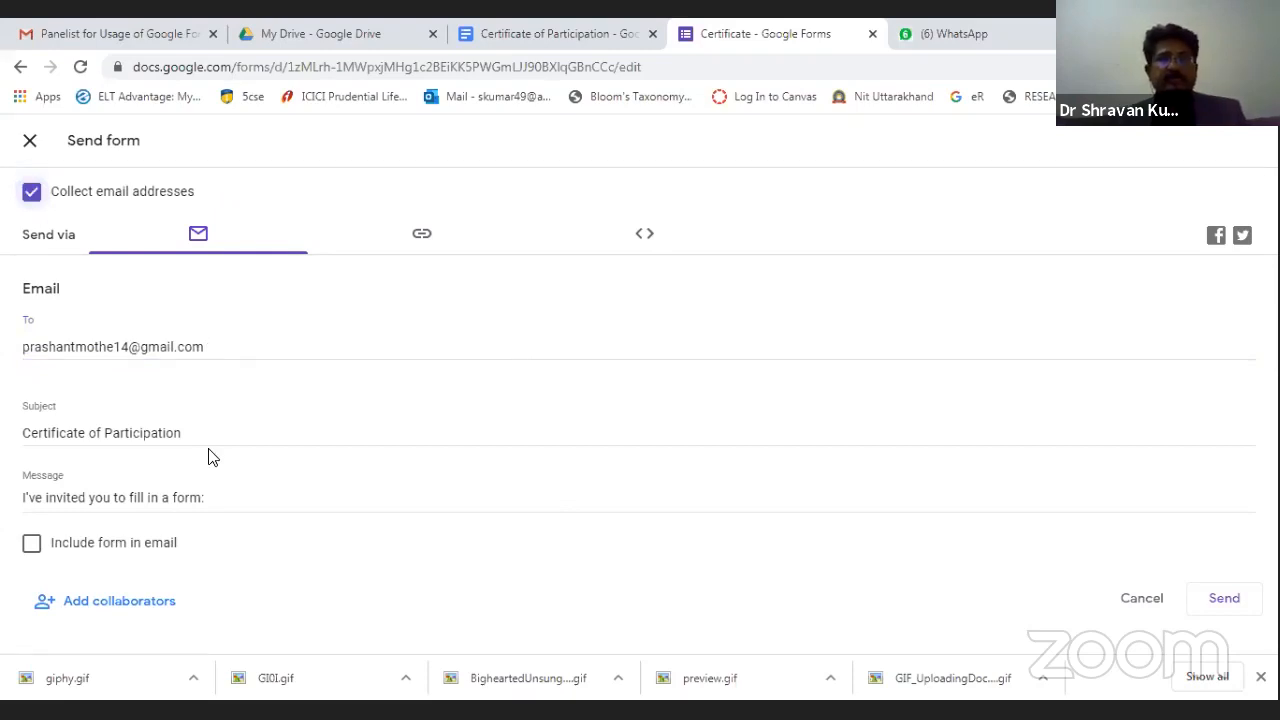
{"action": "left_click", "coordinate": [1226, 600]}
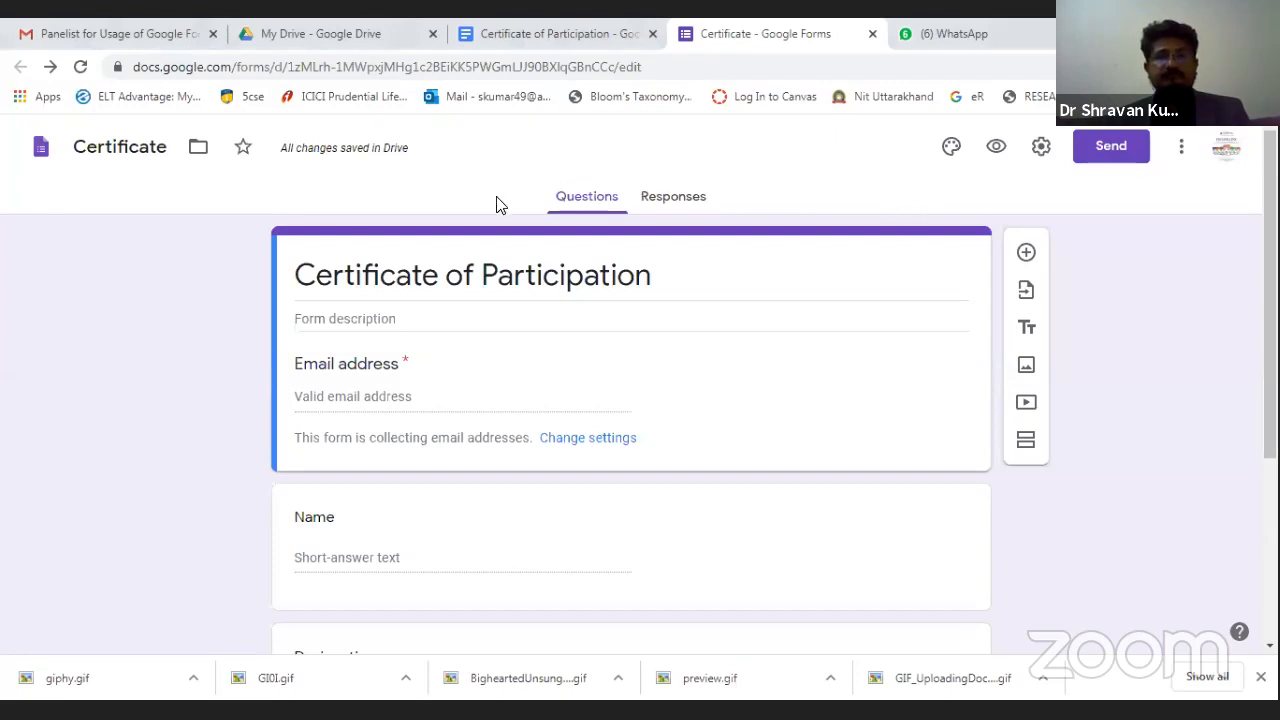
{"action": "left_click", "coordinate": [695, 199]}
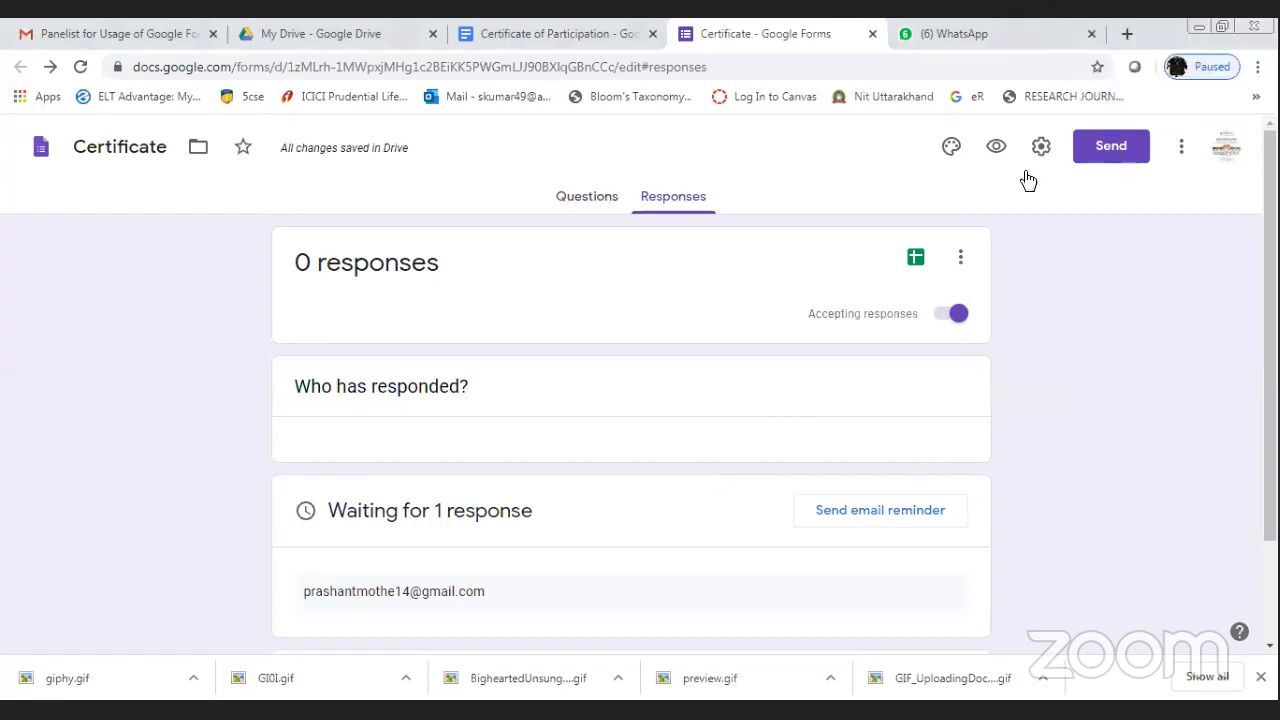
Reload the form and check its responses summary: 0 responses, waiting on 1 participant.
{"action": "key", "text": "F5"}
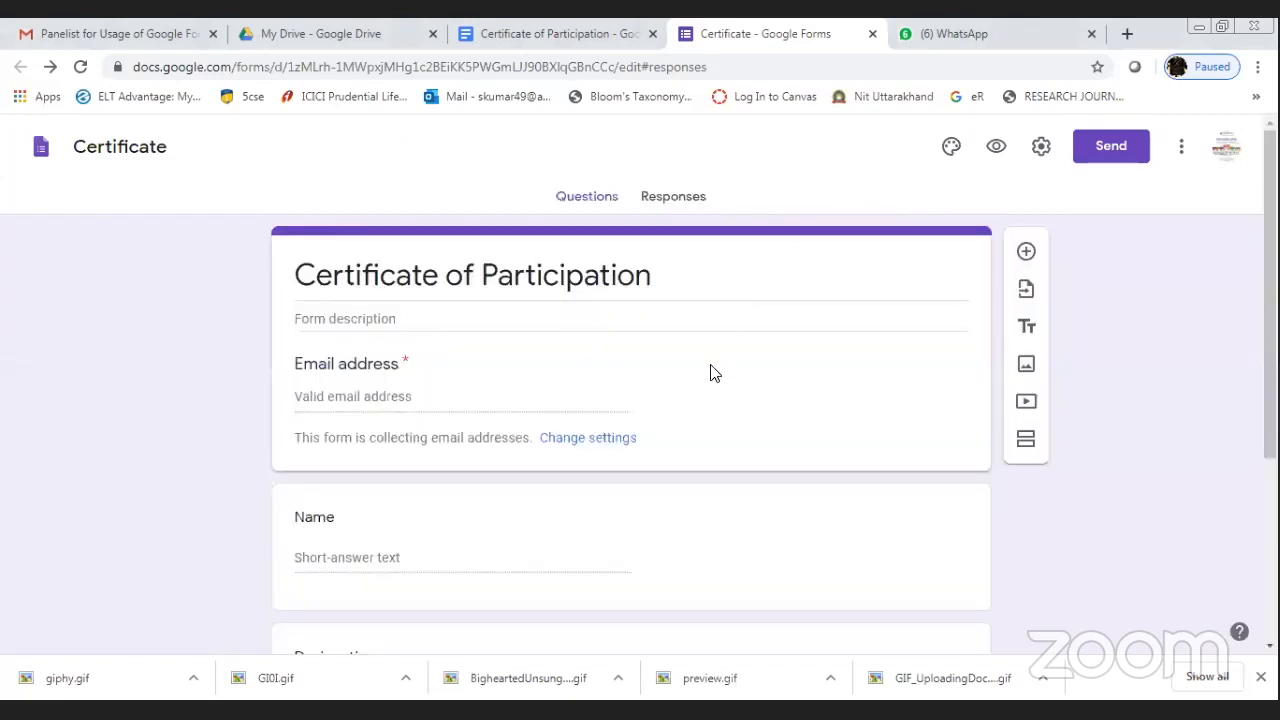
{"action": "left_click", "coordinate": [666, 207]}
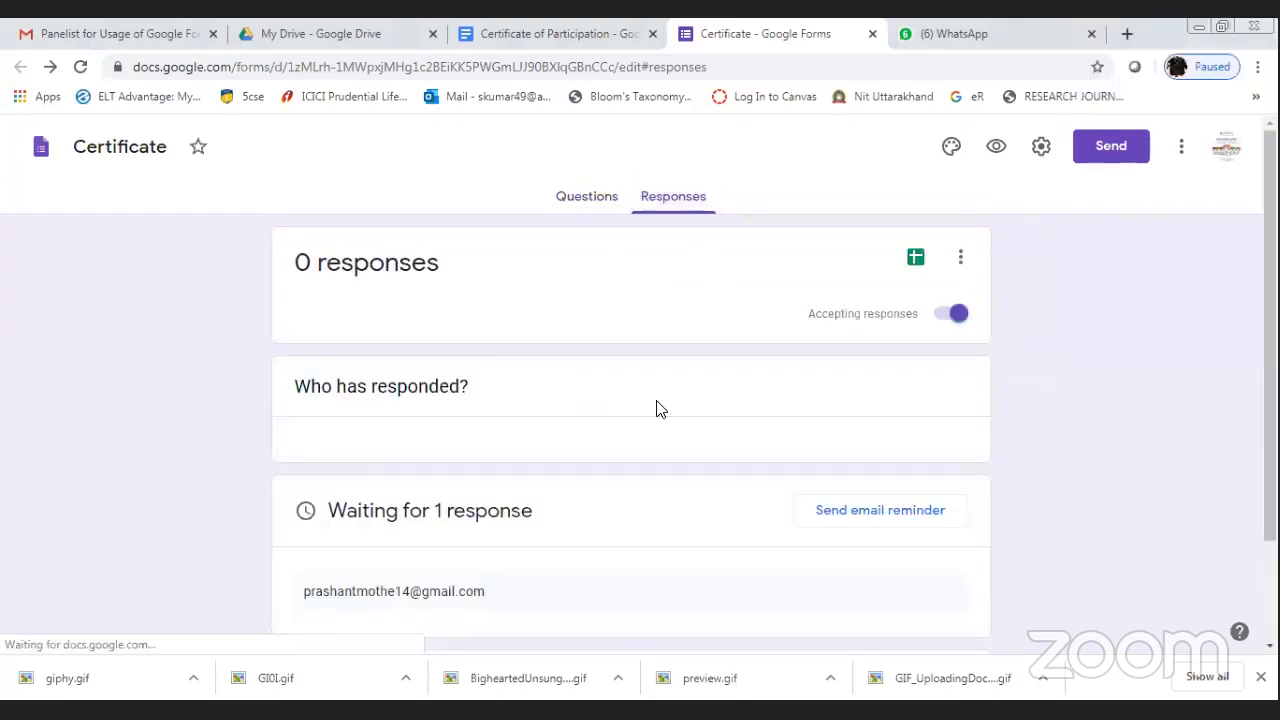
{"action": "left_click", "coordinate": [542, 36]}
{"action": "left_click", "coordinate": [790, 35]}
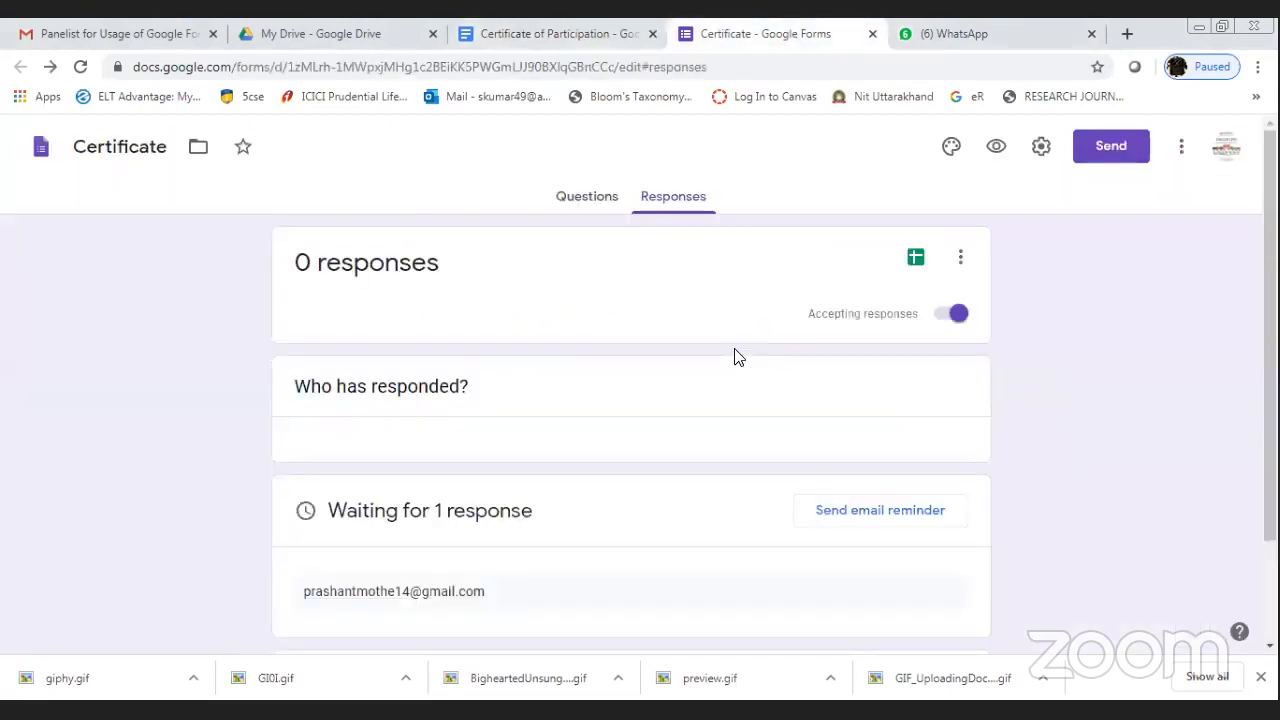
{"action": "key", "text": "F5"}
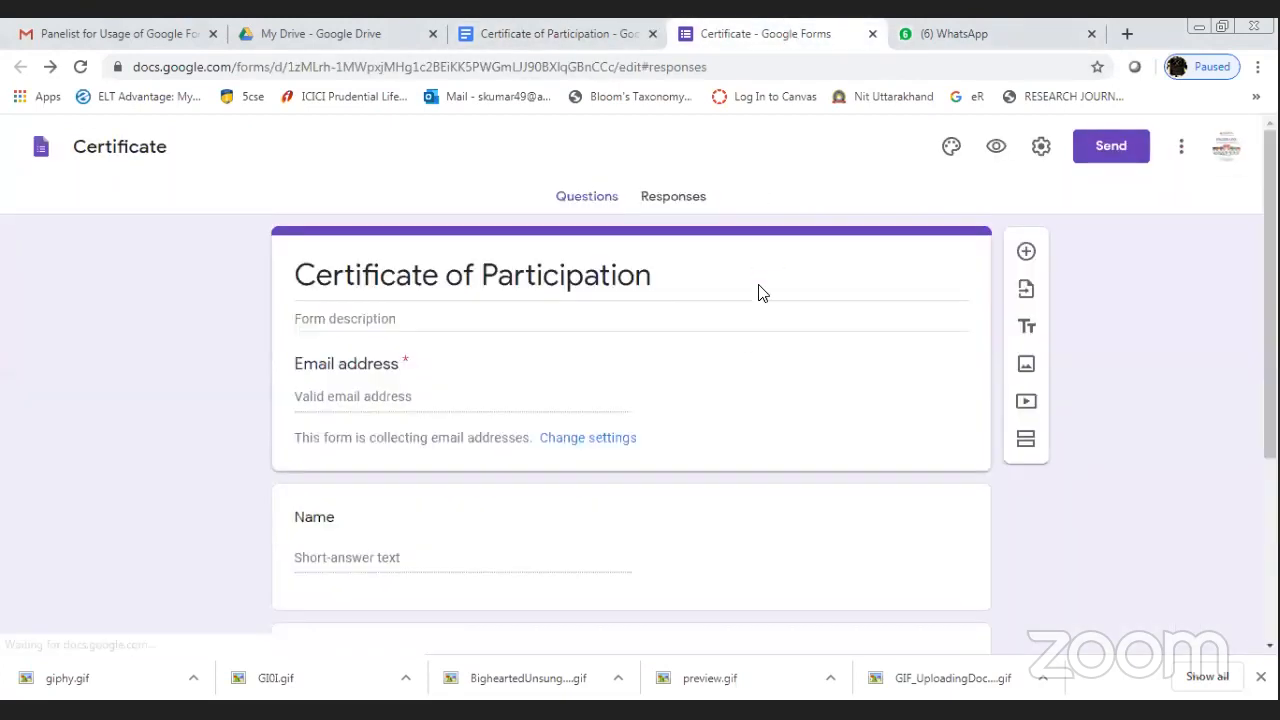
{"action": "left_click", "coordinate": [680, 202]}
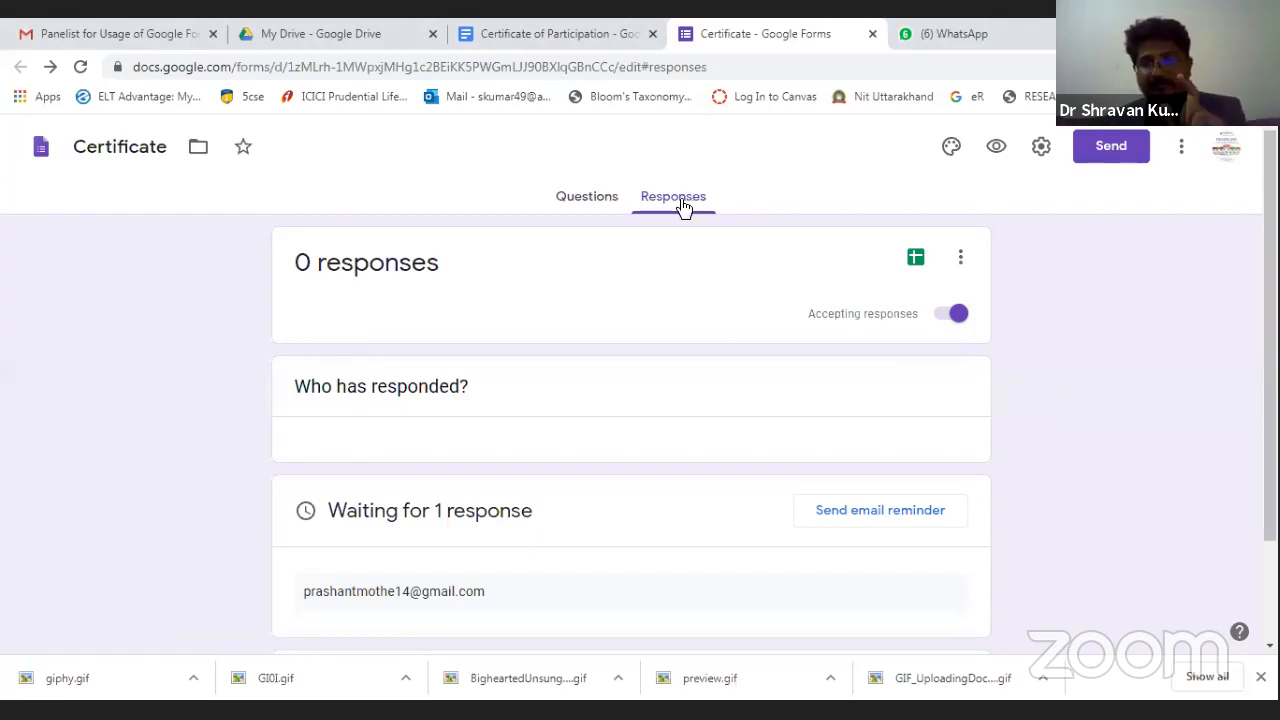
Link the form's responses to a new spreadsheet, Certificate (Responses), rather than an existing one.
{"action": "left_click", "coordinate": [920, 262]}
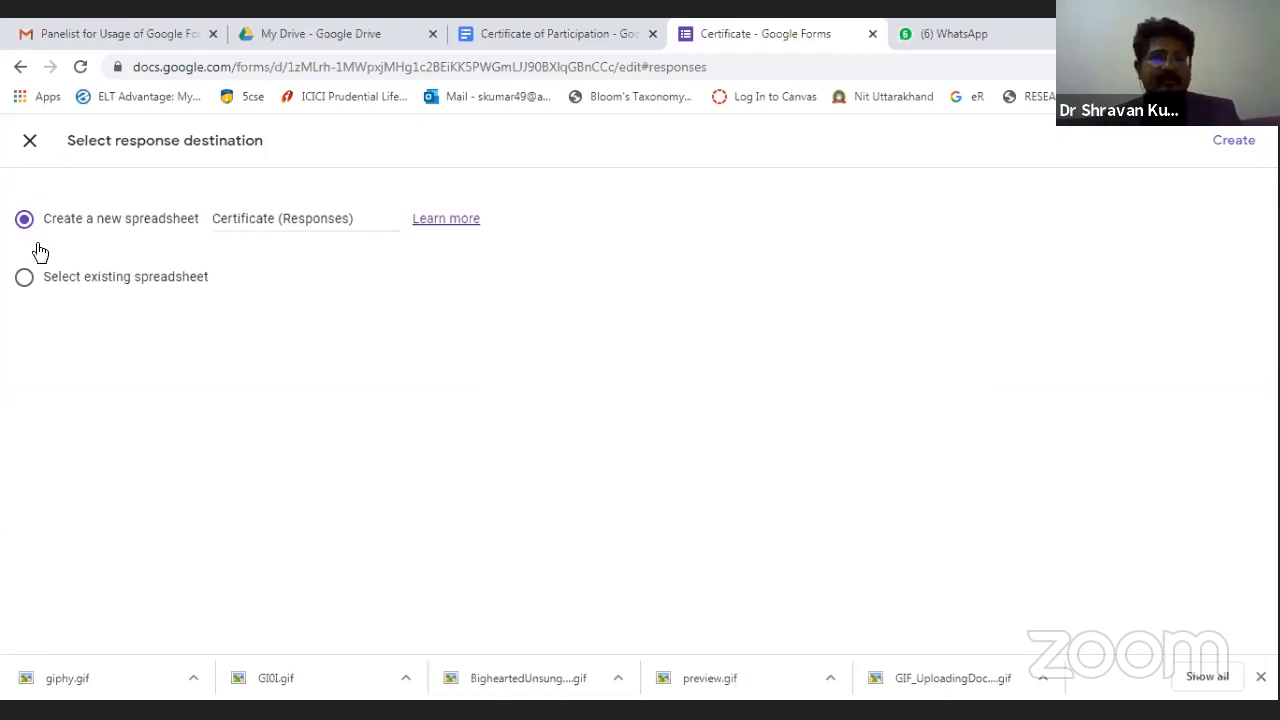
{"action": "left_click", "coordinate": [89, 287]}
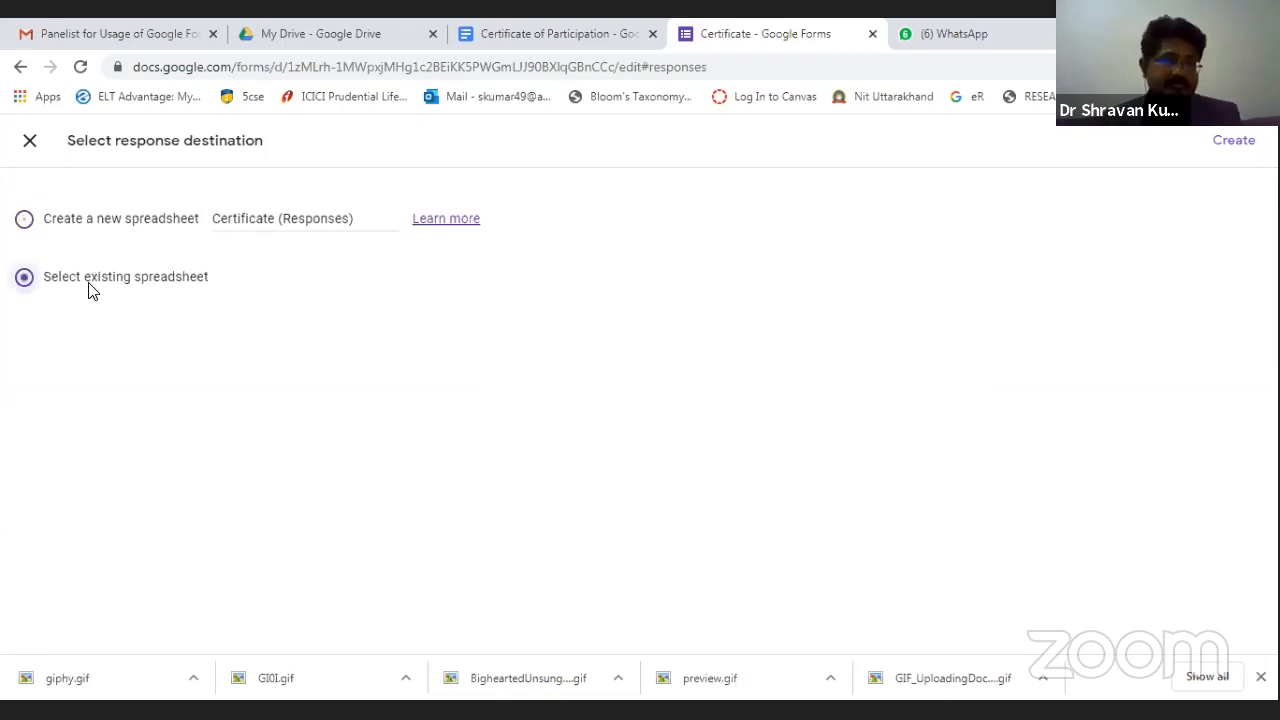
{"action": "left_click", "coordinate": [82, 226]}
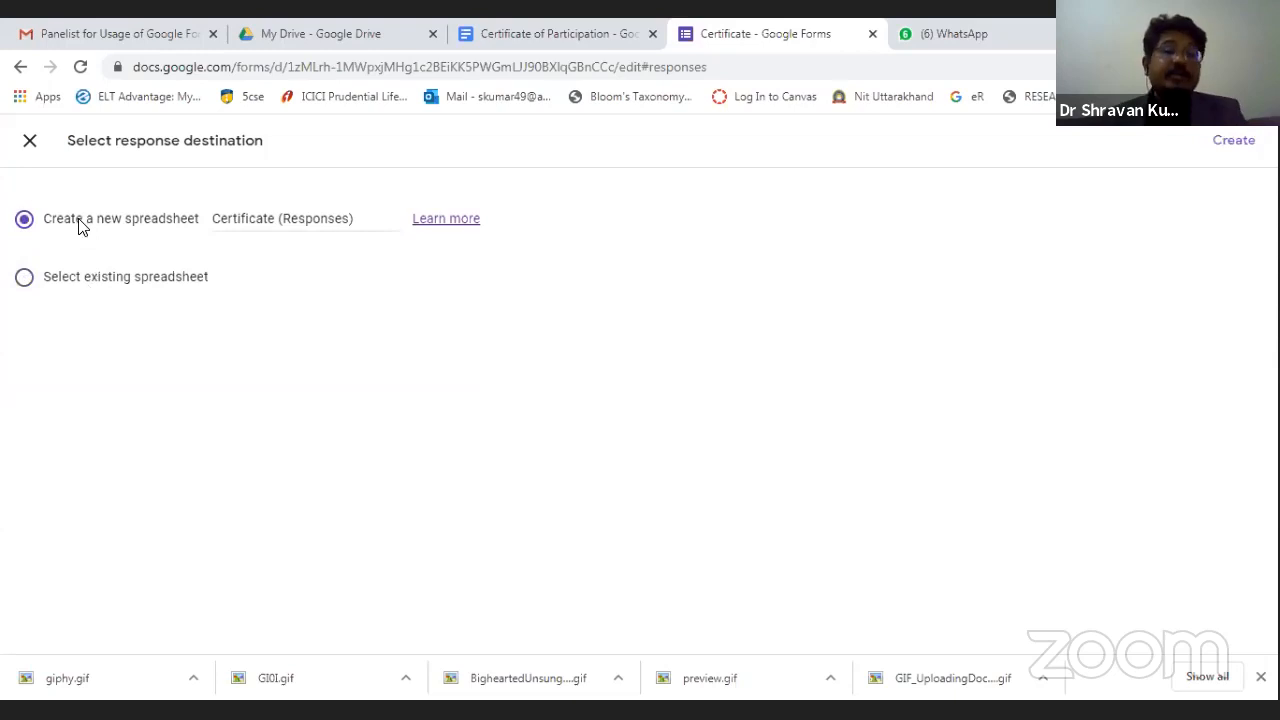
{"action": "left_click", "coordinate": [1230, 145]}
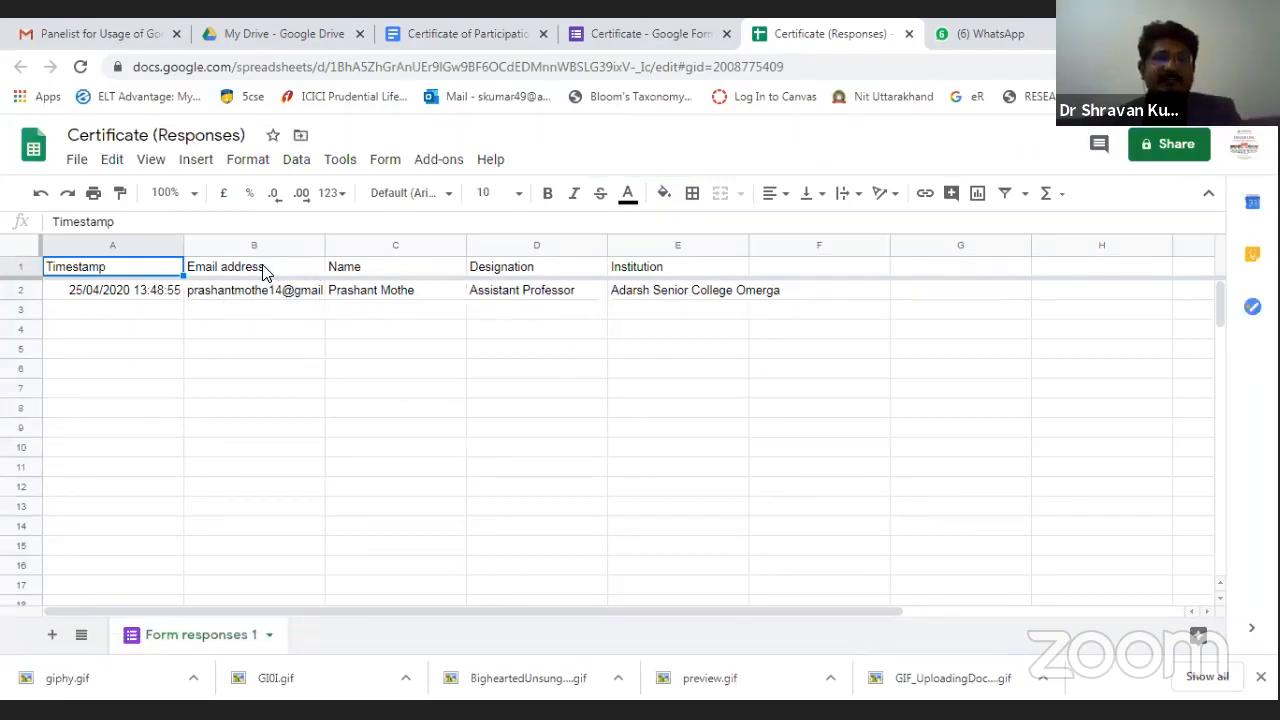
Review the respondent's Name, Designation and Institution entries in row 2.
{"action": "left_click", "coordinate": [403, 294]}
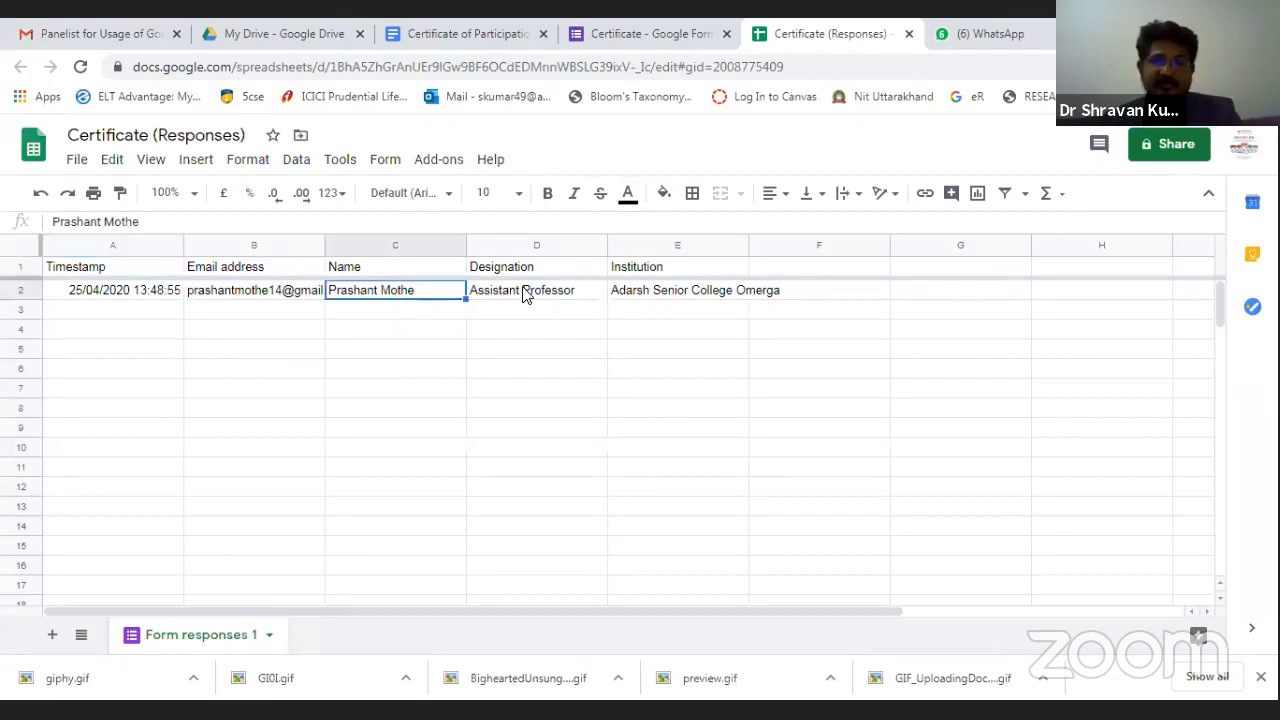
{"action": "left_click", "coordinate": [524, 293]}
{"action": "left_click", "coordinate": [696, 302]}
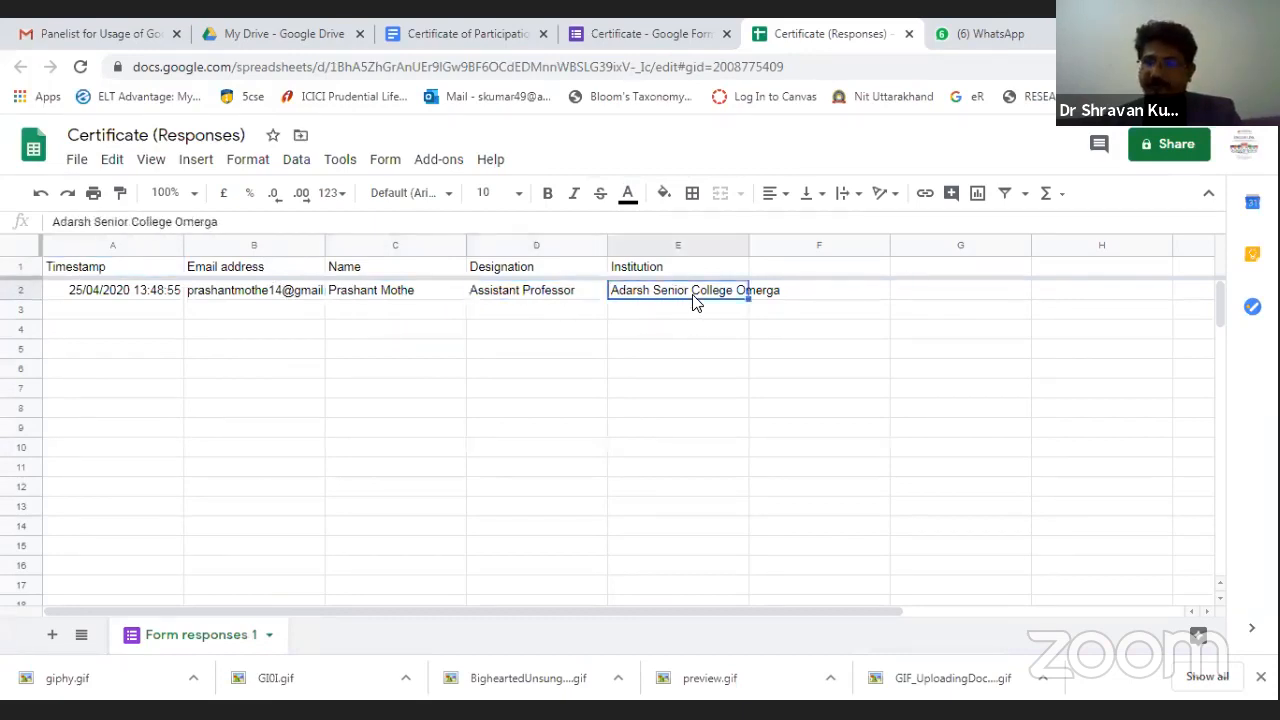
Confirm Autocrat is installed via the add-ons marketplace, then return to Add-ons > Autocrat.
{"action": "left_click", "coordinate": [452, 162]}
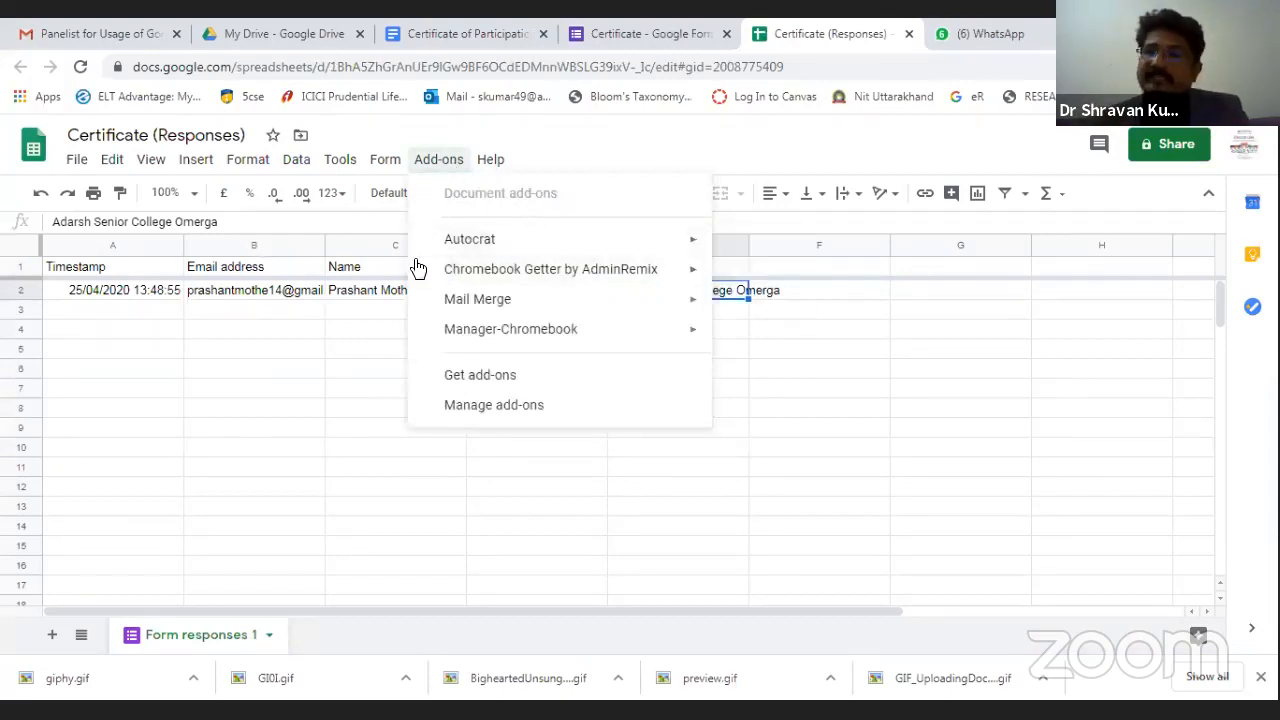
{"action": "mouse_move", "coordinate": [418, 268]}
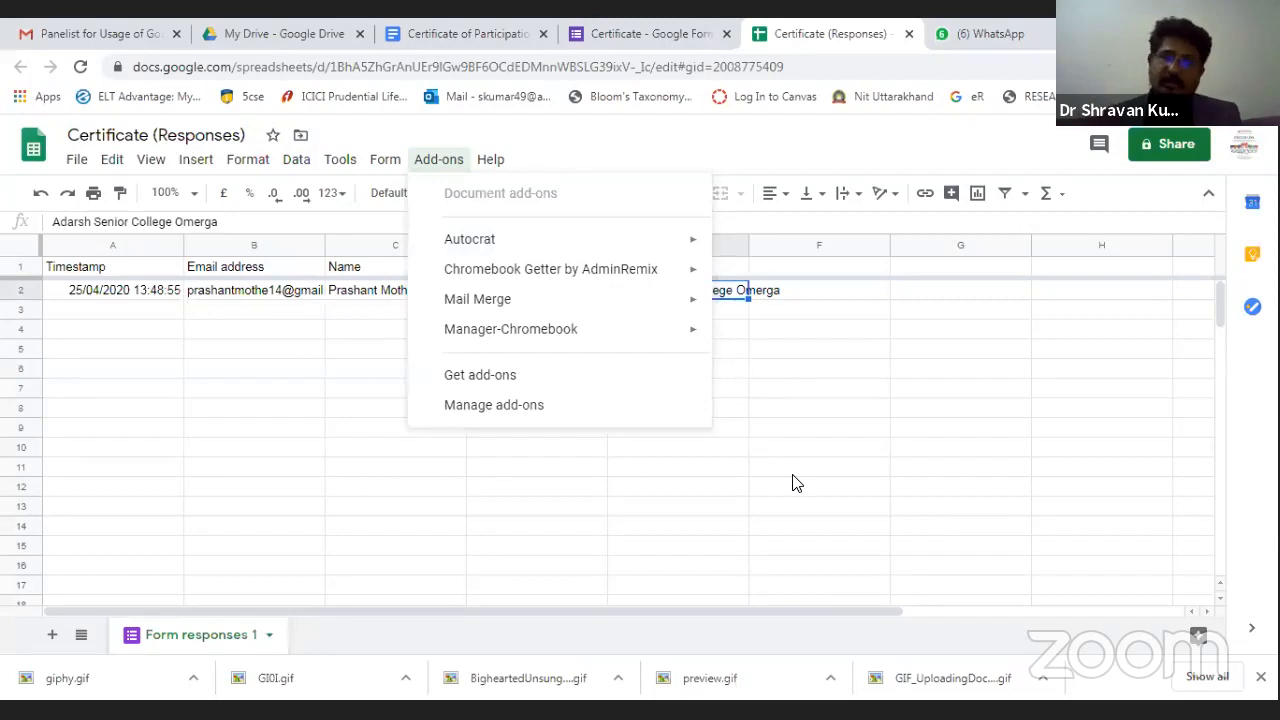
{"action": "left_click", "coordinate": [494, 376]}
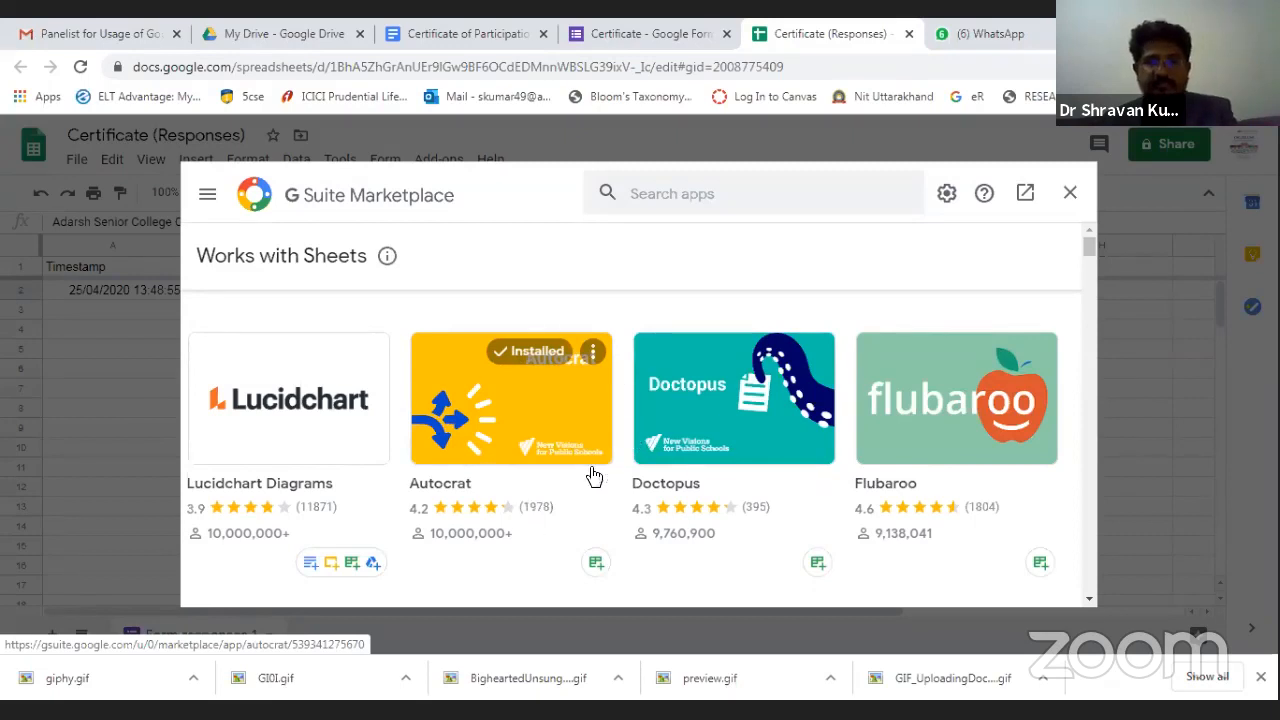
{"action": "left_click", "coordinate": [1074, 194]}
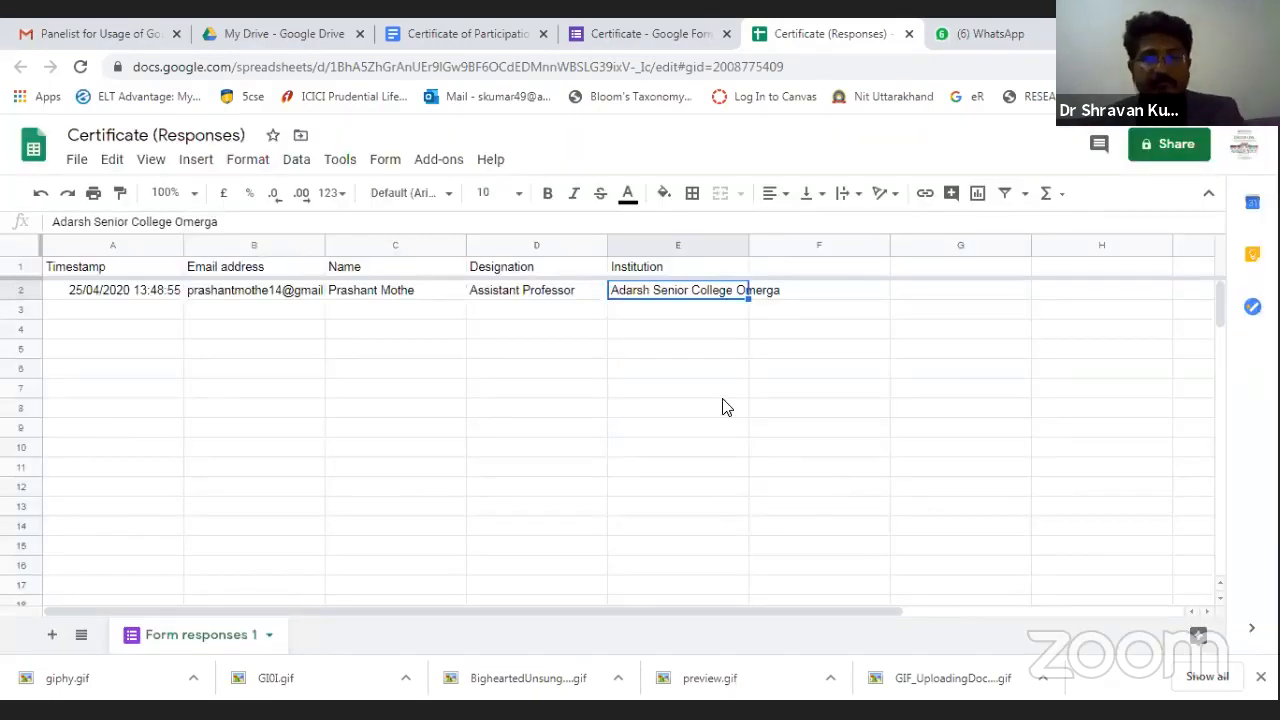
{"action": "left_click", "coordinate": [427, 163]}
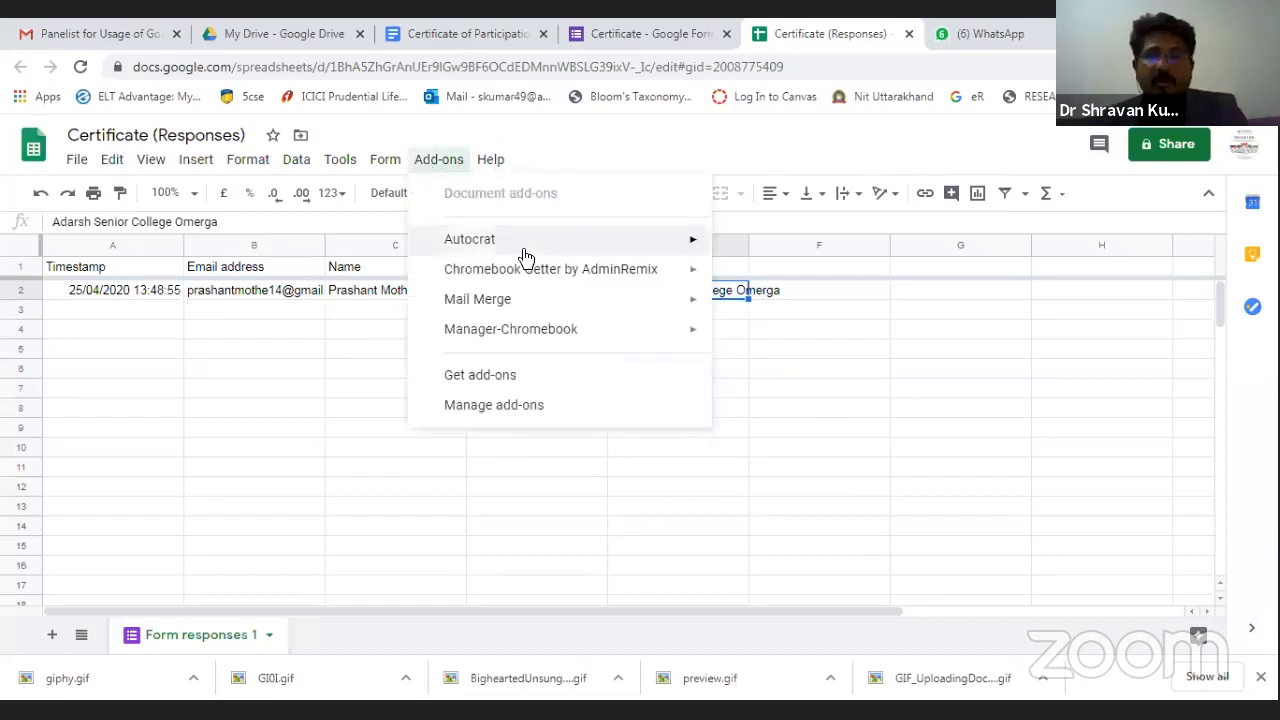
{"action": "mouse_move", "coordinate": [523, 252]}
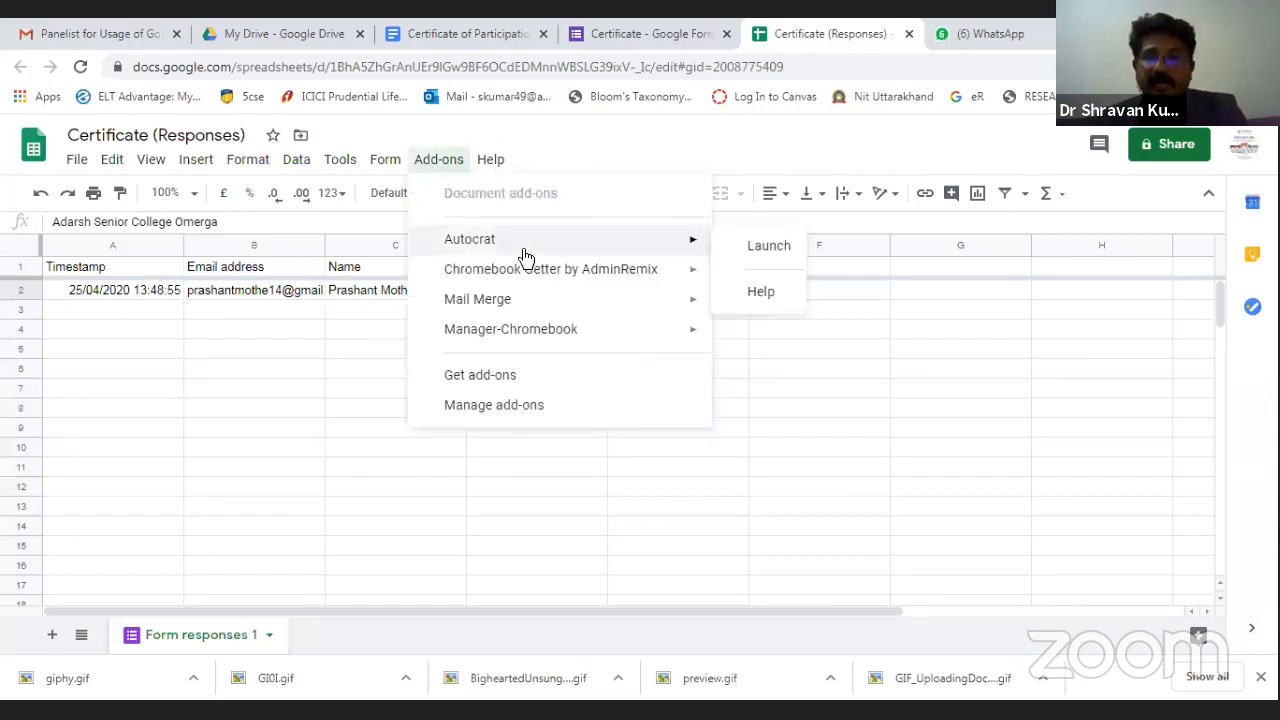
Launch AutoCrat, create a new job named 'Certificate', and attempt to save it.
{"action": "left_click", "coordinate": [765, 248]}
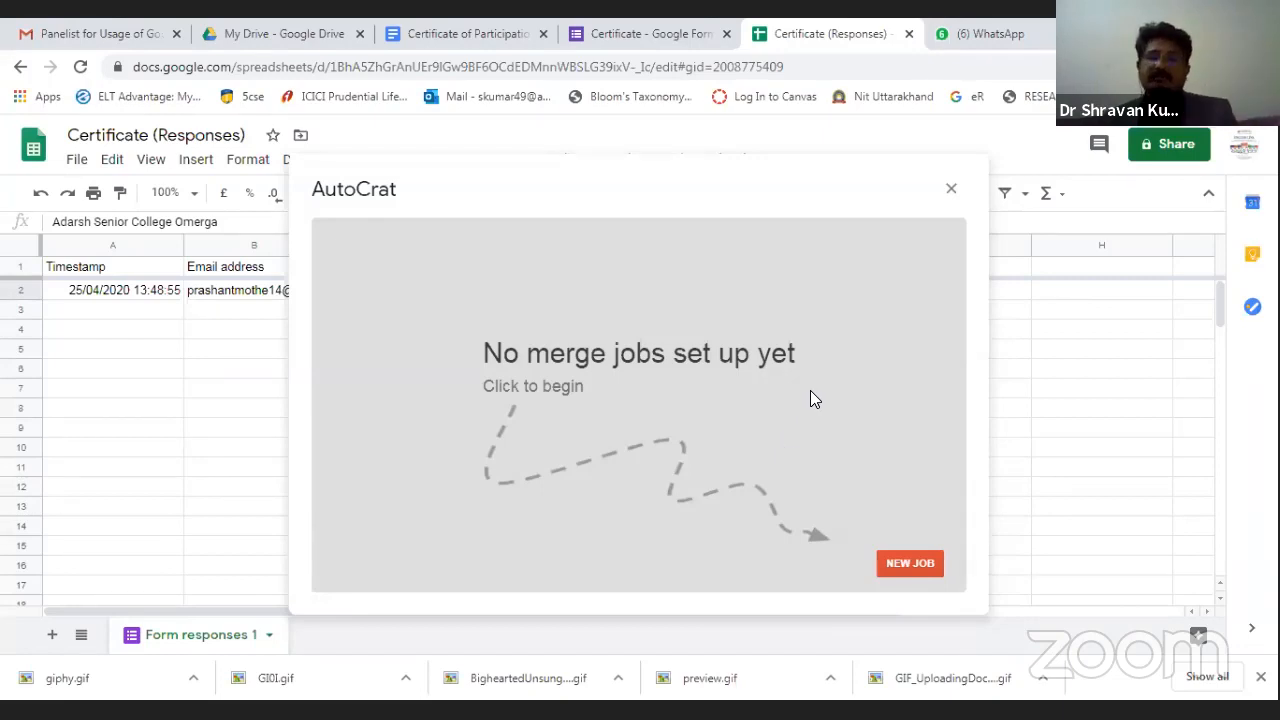
{"action": "left_click", "coordinate": [910, 564]}
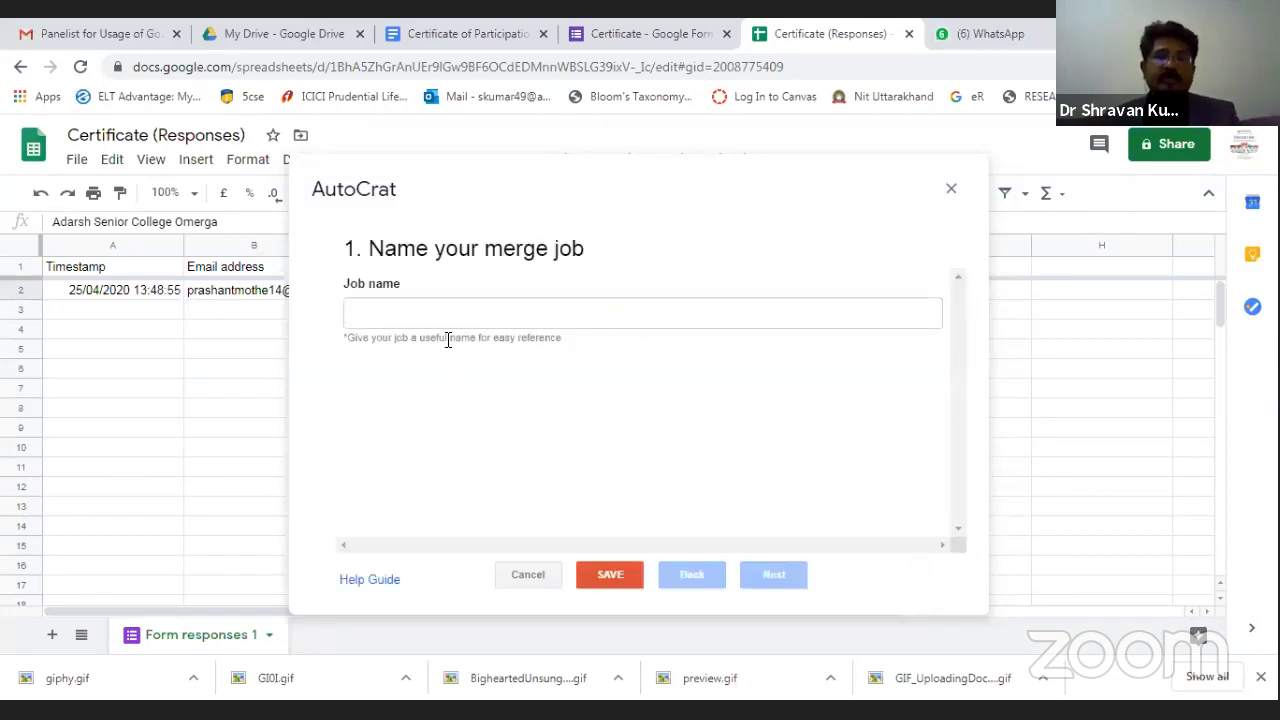
{"action": "left_click", "coordinate": [441, 326]}
{"action": "type", "text": "Certi"}
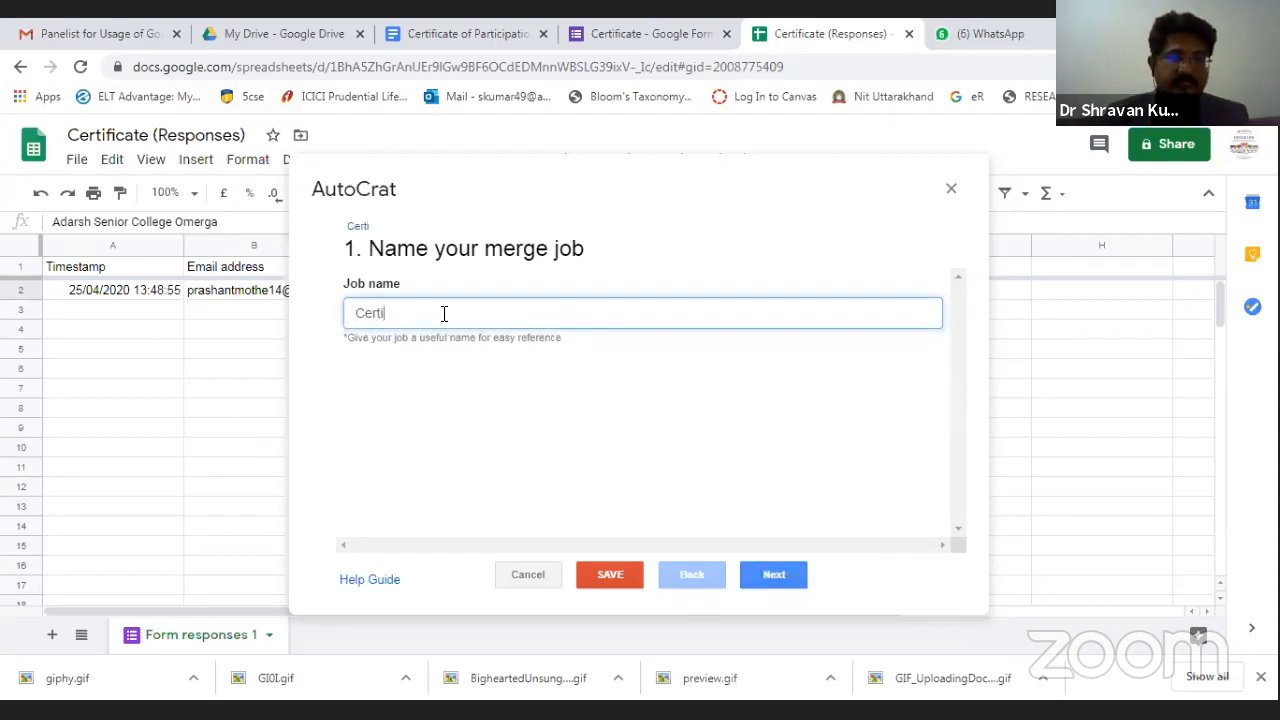
{"action": "type", "text": "ficatre"}
{"action": "key", "text": "BackSpace"}
{"action": "key", "text": "BackSpace"}
{"action": "type", "text": "e"}
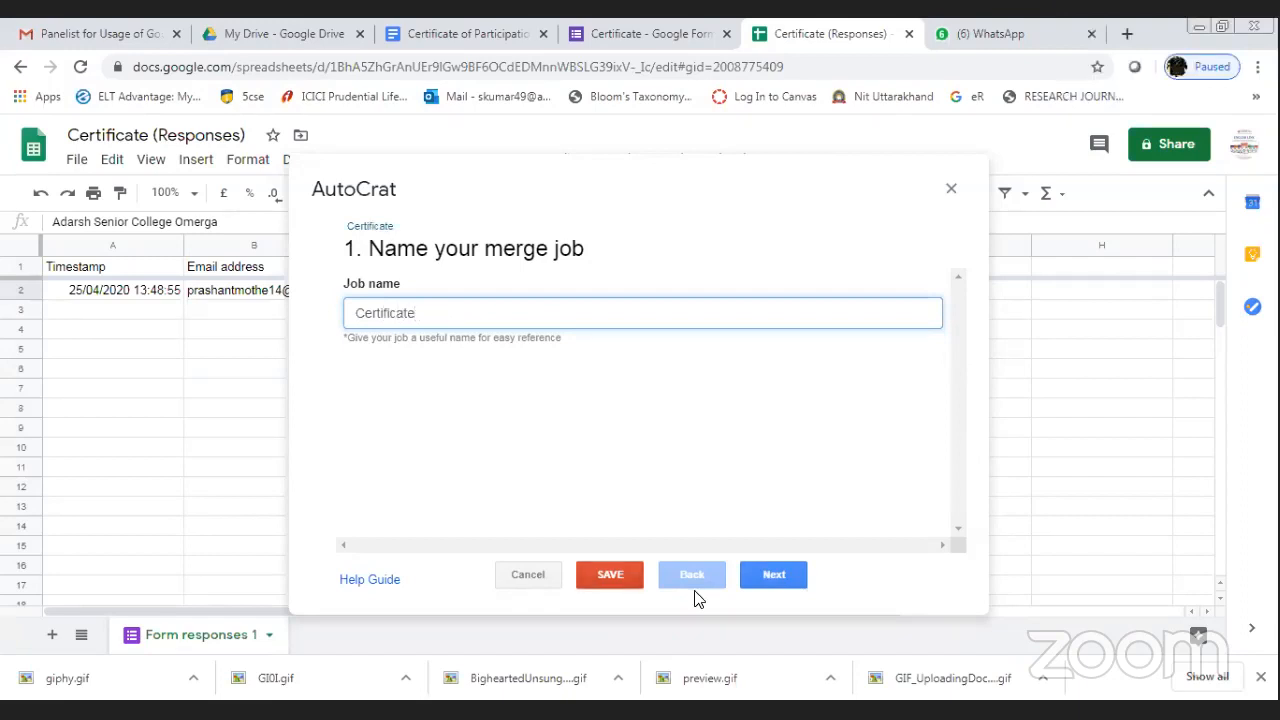
{"action": "left_click", "coordinate": [590, 575]}
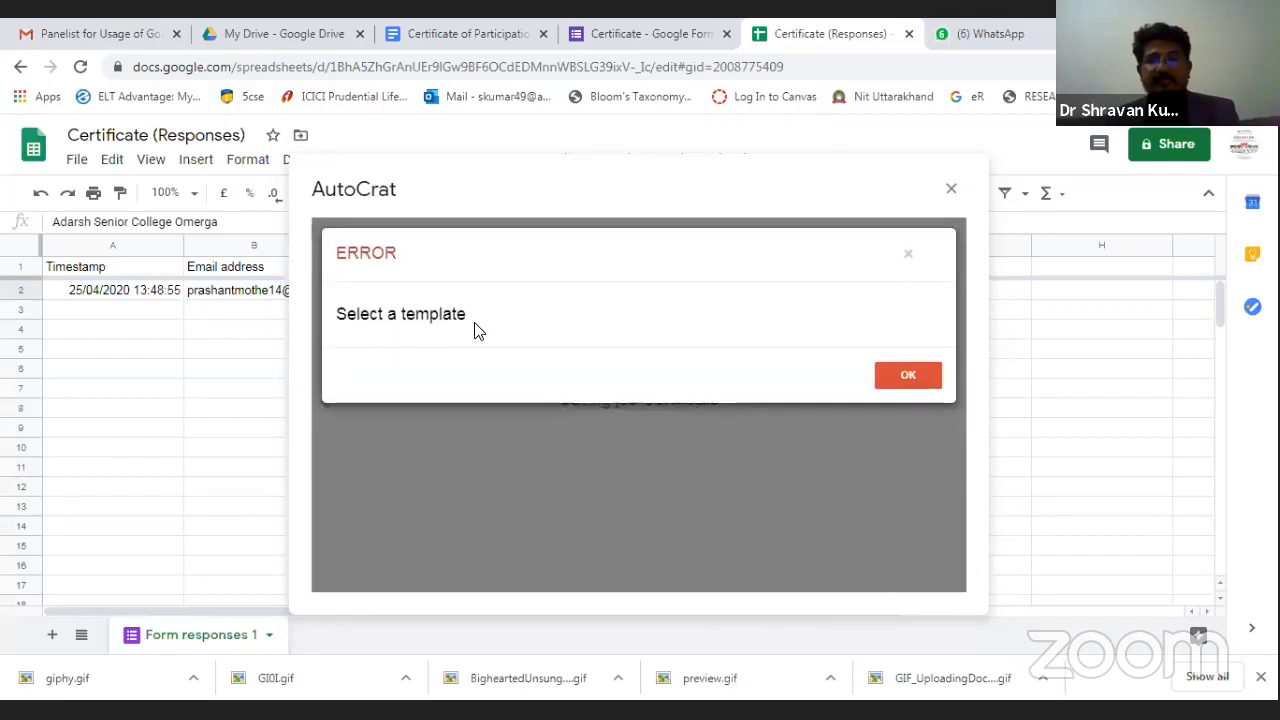
Select the 'Certificate of Participation' Drive document as the Certificate job's template.
{"action": "left_click", "coordinate": [909, 385]}
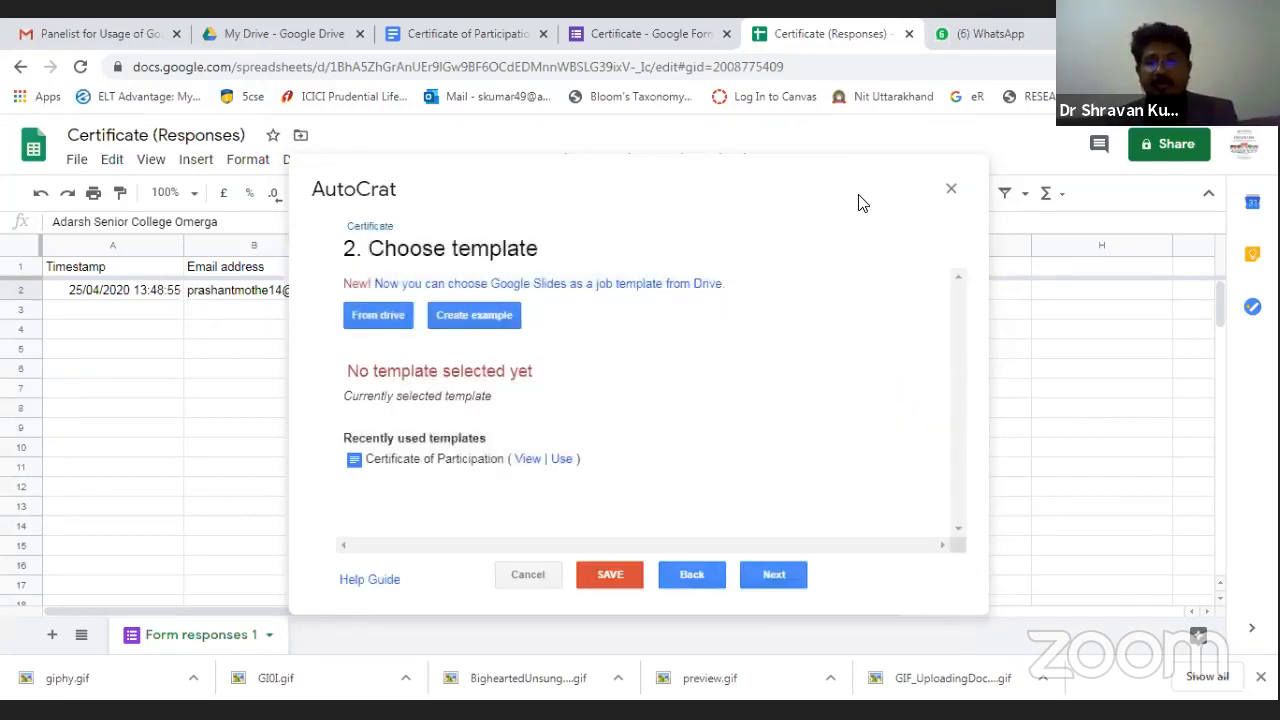
{"action": "left_click", "coordinate": [510, 34]}
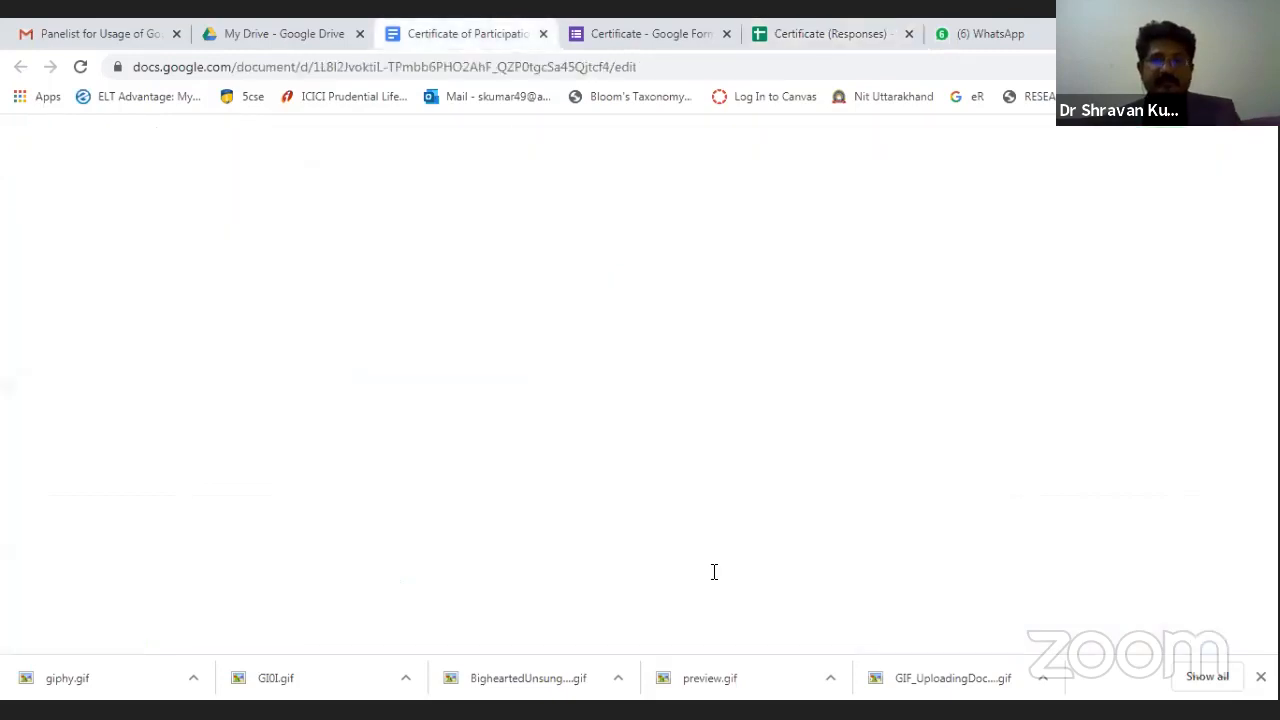
{"action": "left_click", "coordinate": [828, 34]}
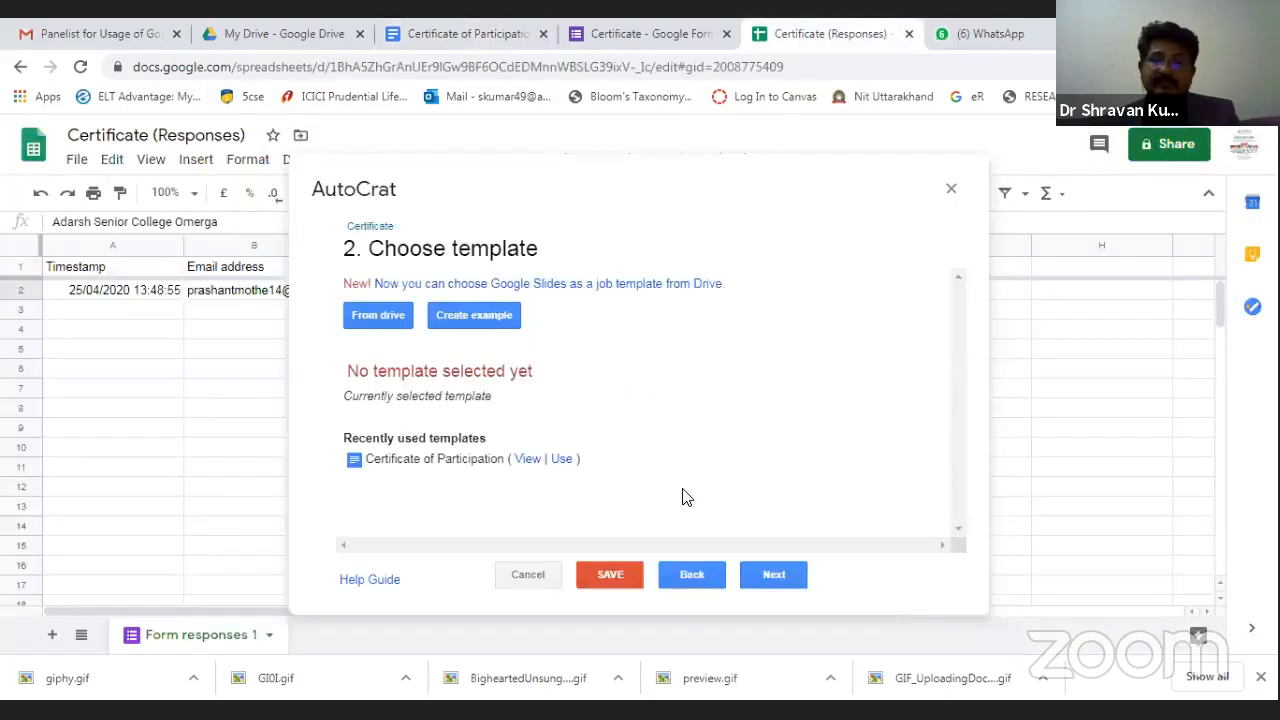
{"action": "left_click", "coordinate": [386, 318]}
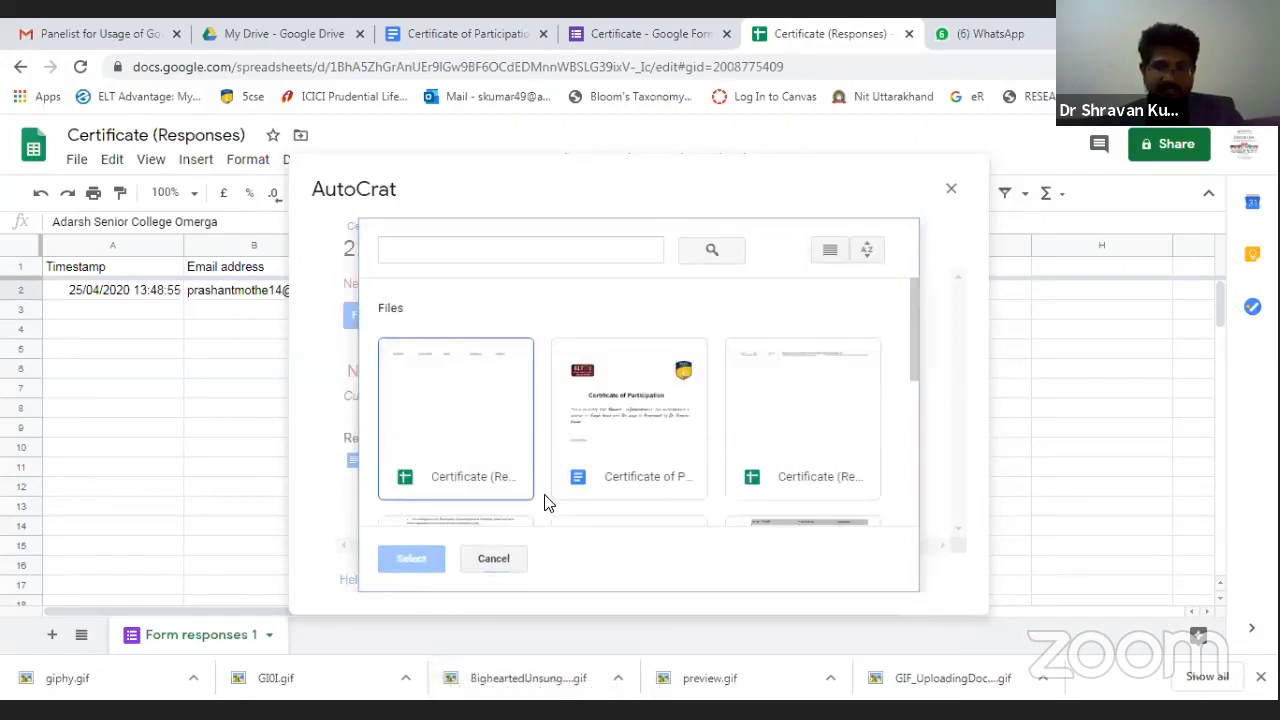
{"action": "left_click", "coordinate": [651, 409]}
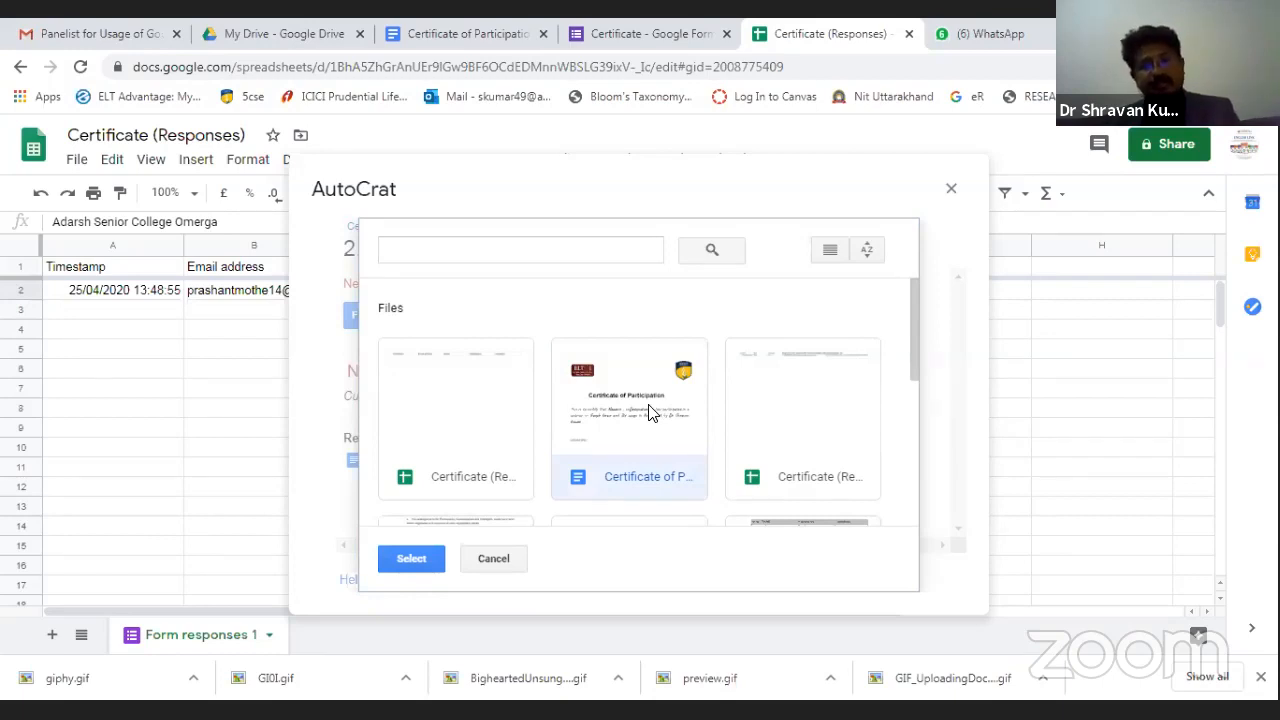
{"action": "left_click", "coordinate": [392, 558]}
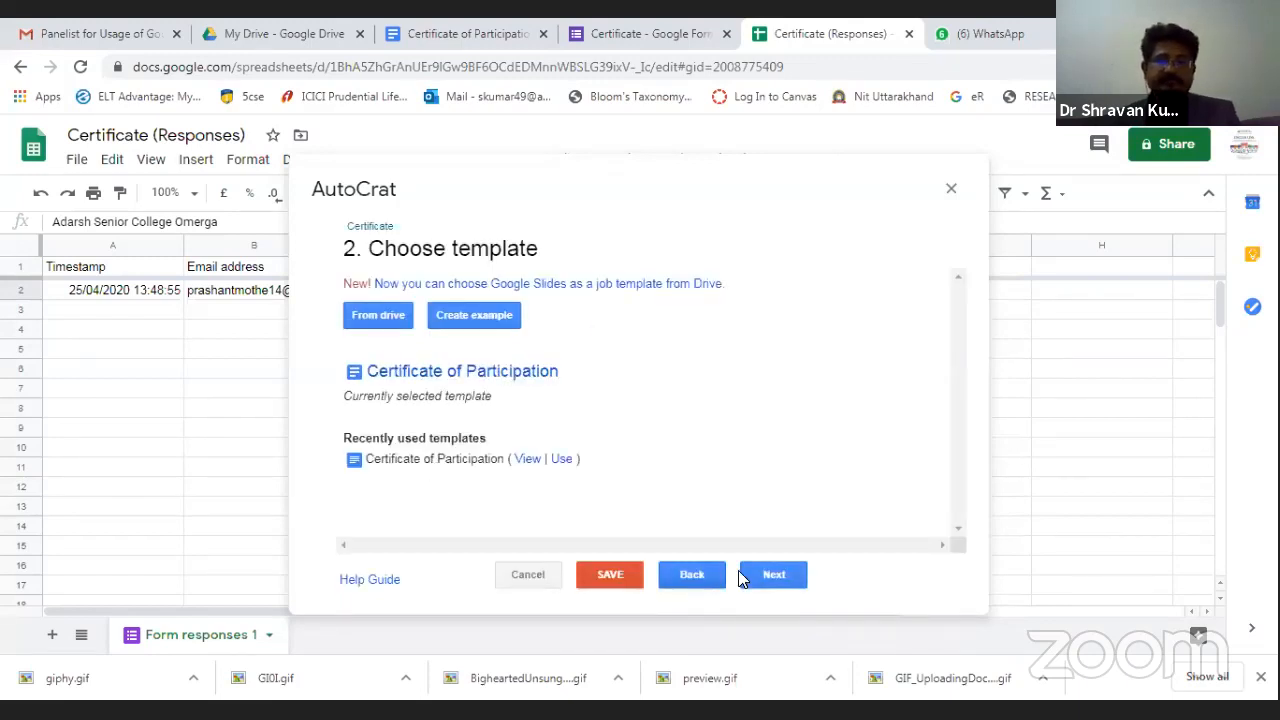
Set the job's output file name to 'Certificate' and its file type to PDF.
{"action": "left_click", "coordinate": [642, 578]}
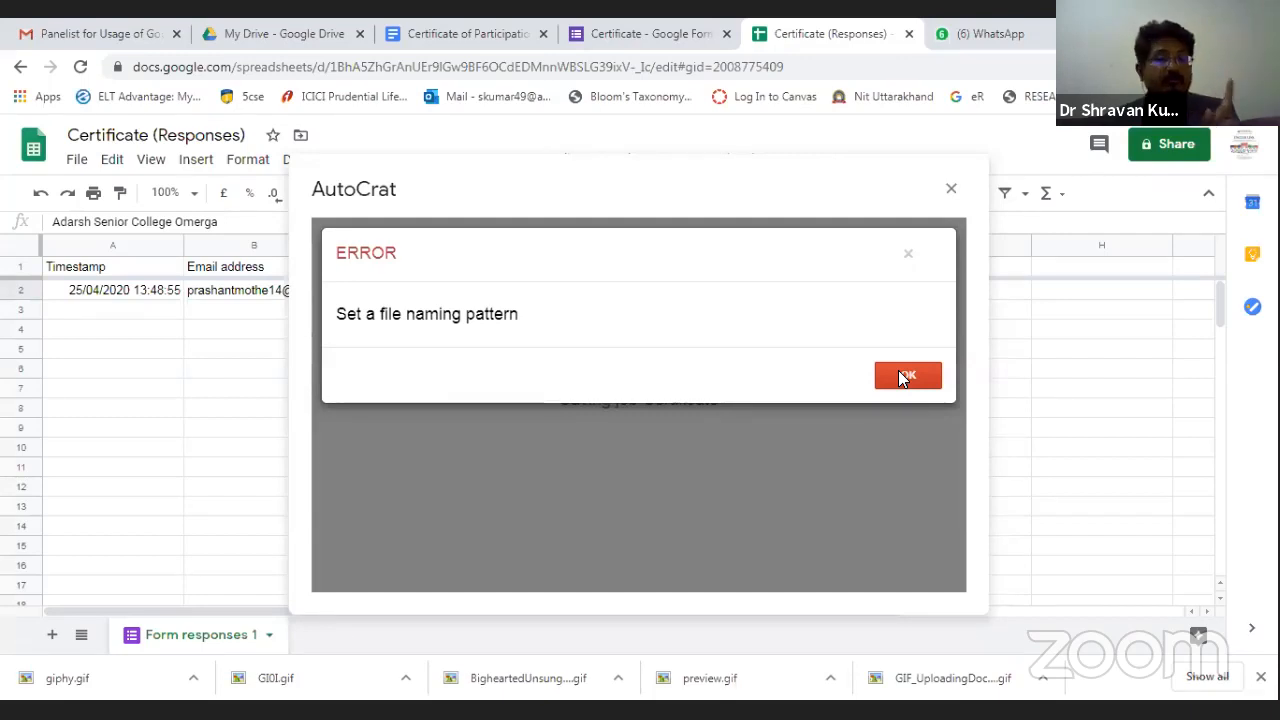
{"action": "left_click", "coordinate": [903, 377]}
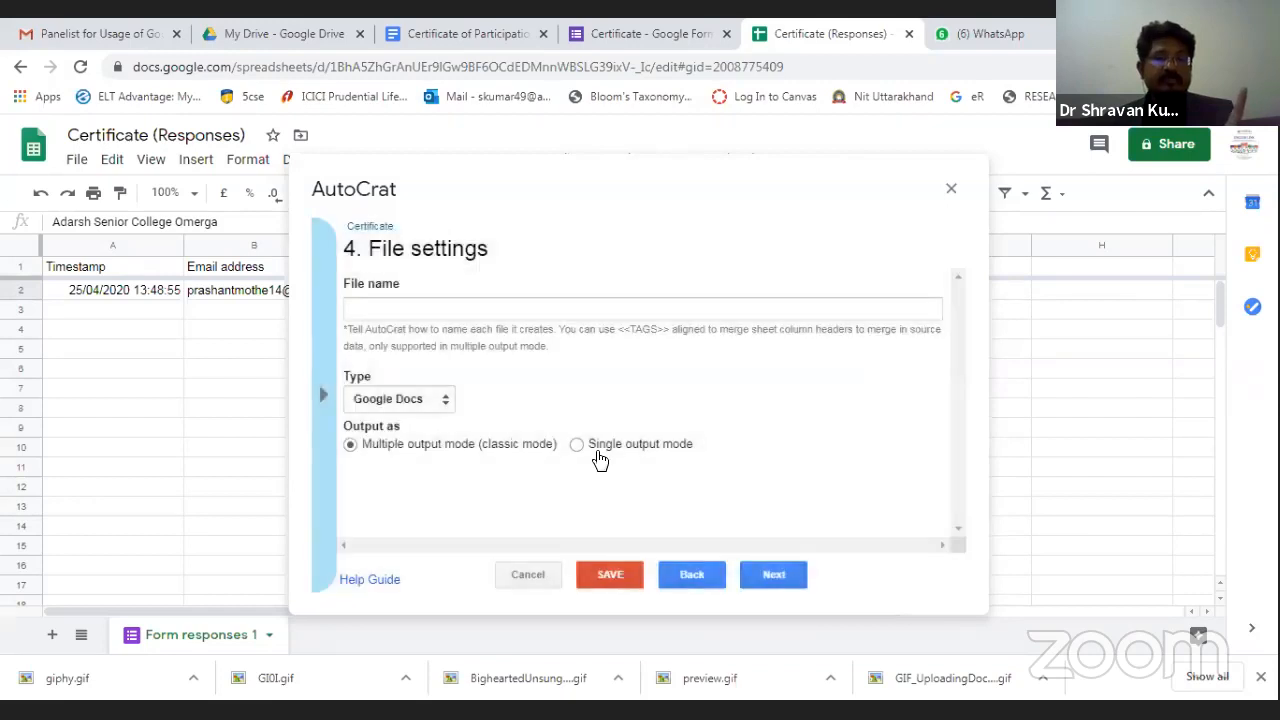
{"action": "left_click", "coordinate": [413, 317]}
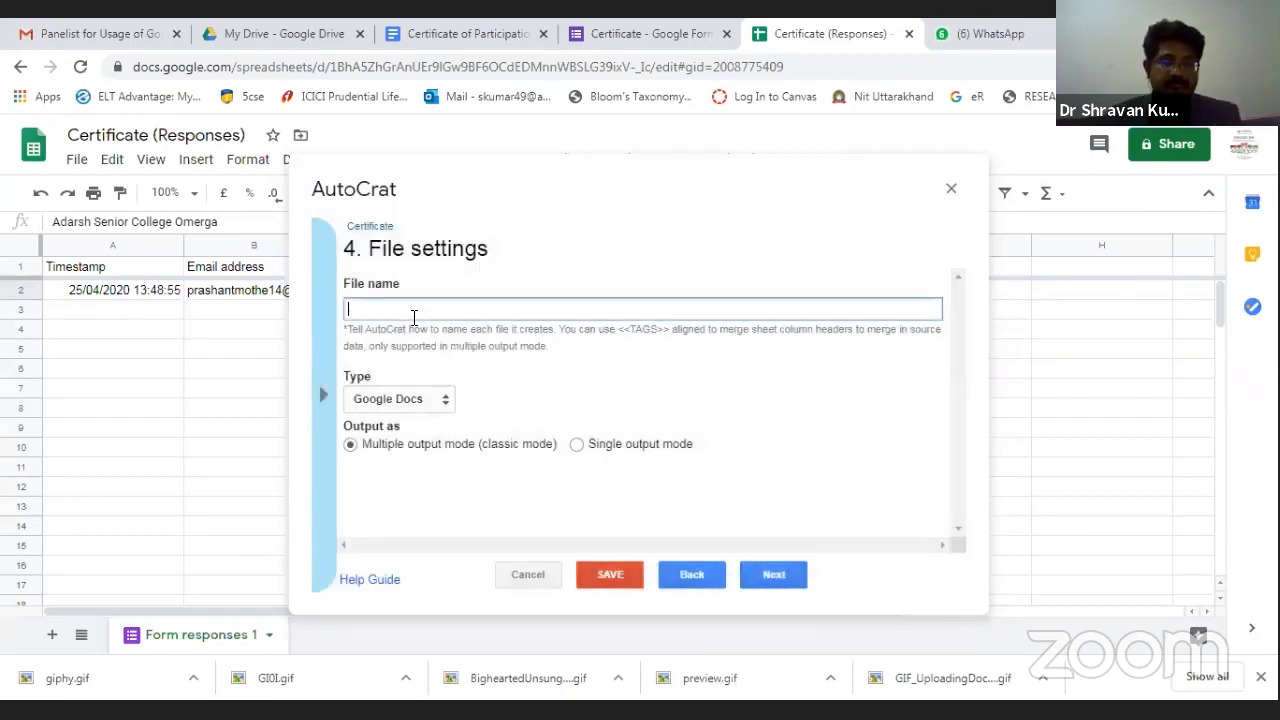
{"action": "type", "text": "Certifi"}
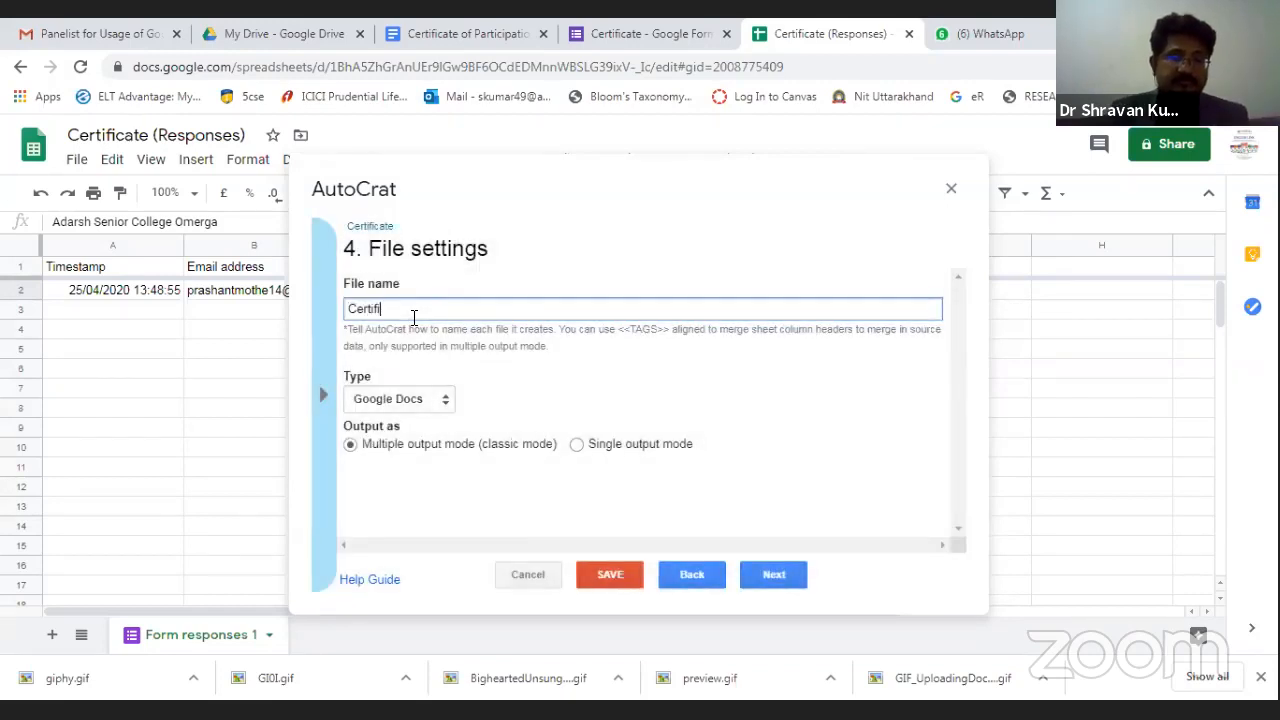
{"action": "type", "text": "acte"}
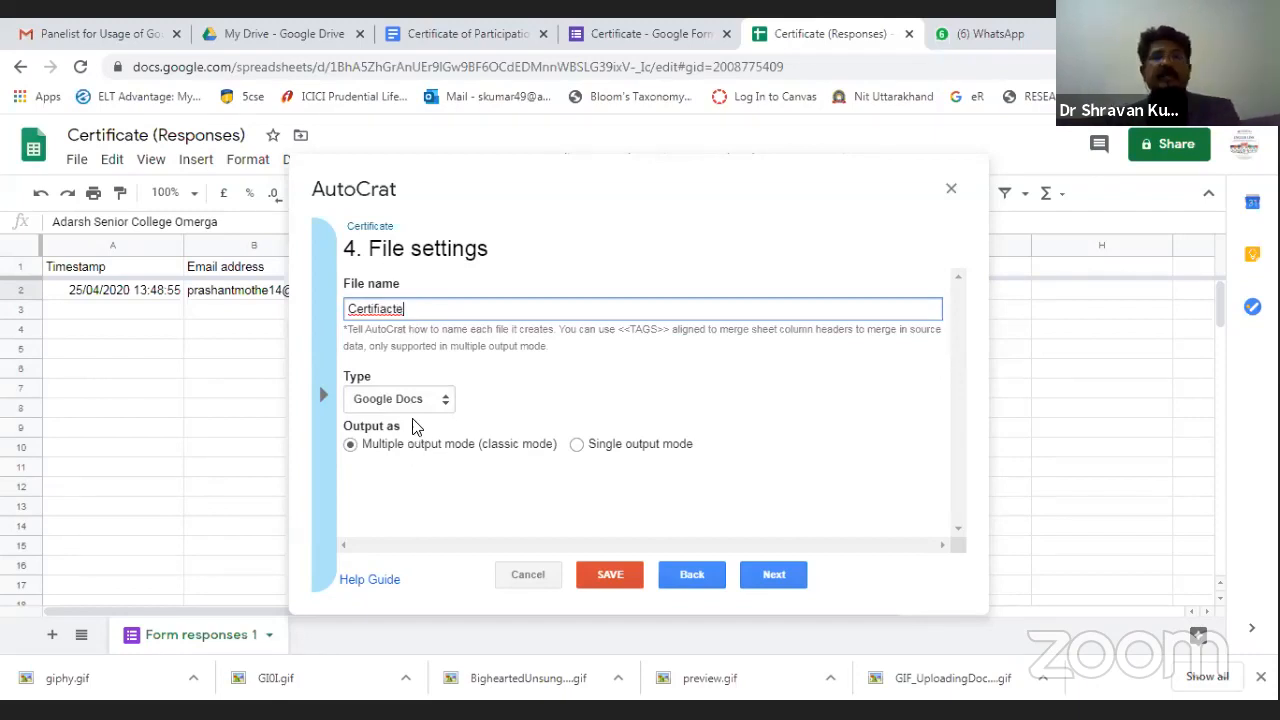
{"action": "double_click", "coordinate": [372, 309]}
{"action": "right_click", "coordinate": [372, 311]}
{"action": "left_click", "coordinate": [422, 326]}
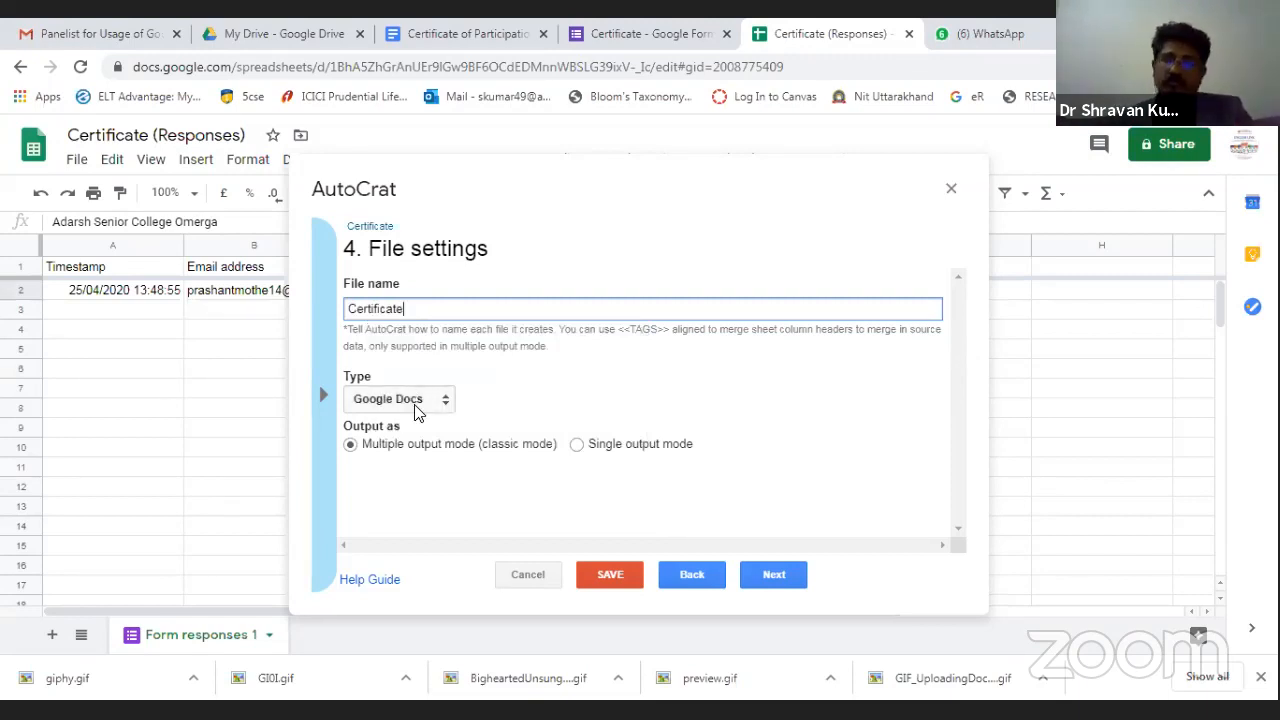
{"action": "left_click", "coordinate": [417, 412]}
{"action": "left_click", "coordinate": [392, 438]}
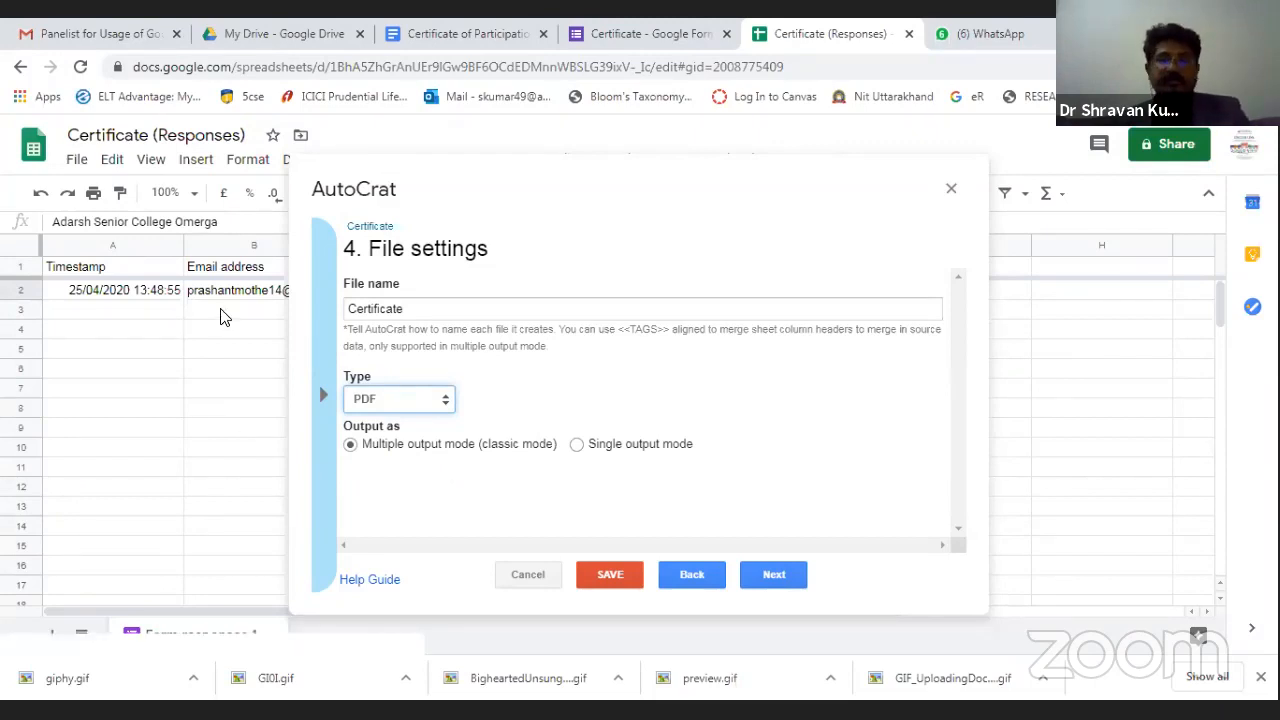
Save and run the Certificate job, then close AutoCrat and check My Drive for Certificate.pdf.
{"action": "left_click", "coordinate": [622, 584]}
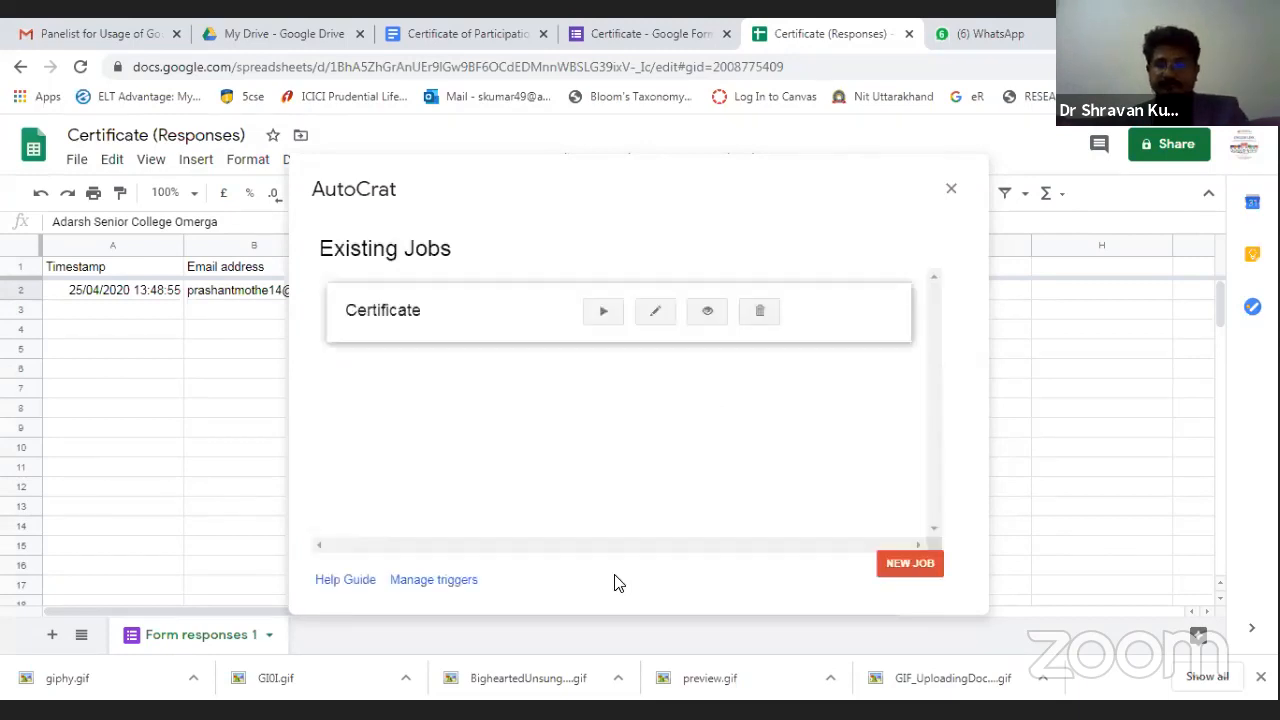
{"action": "left_click", "coordinate": [604, 313]}
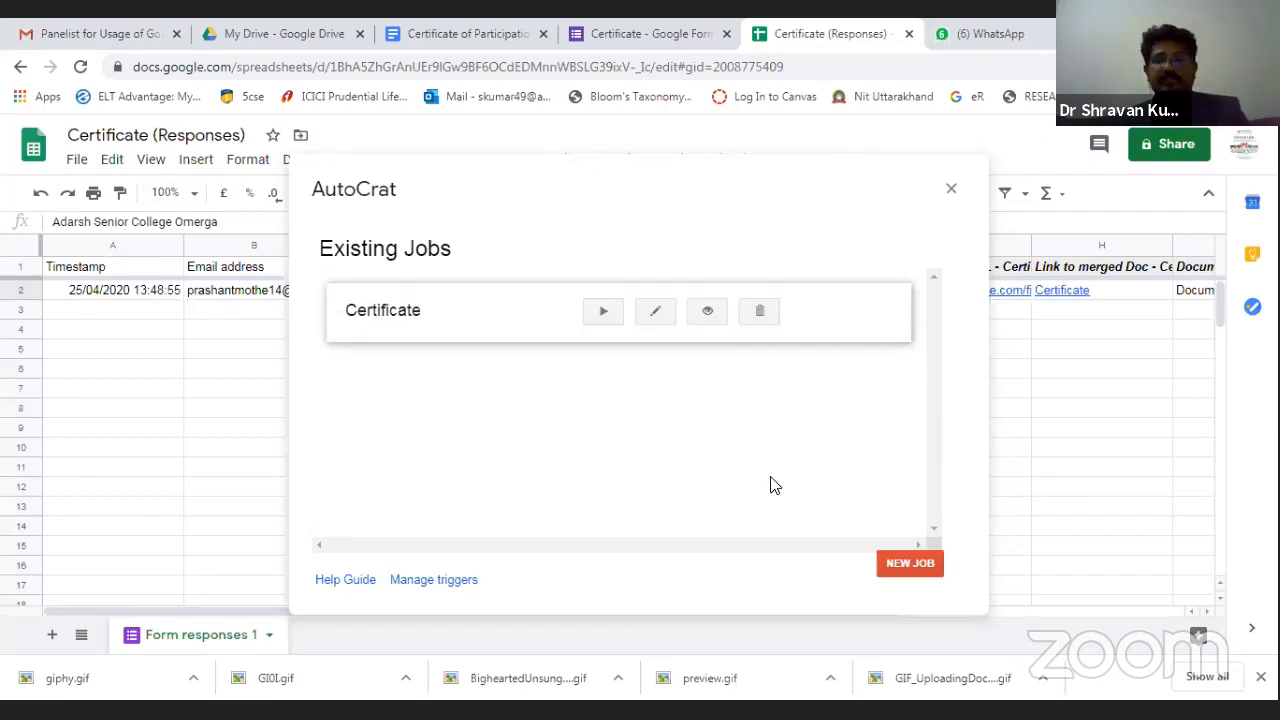
{"action": "left_click", "coordinate": [951, 190]}
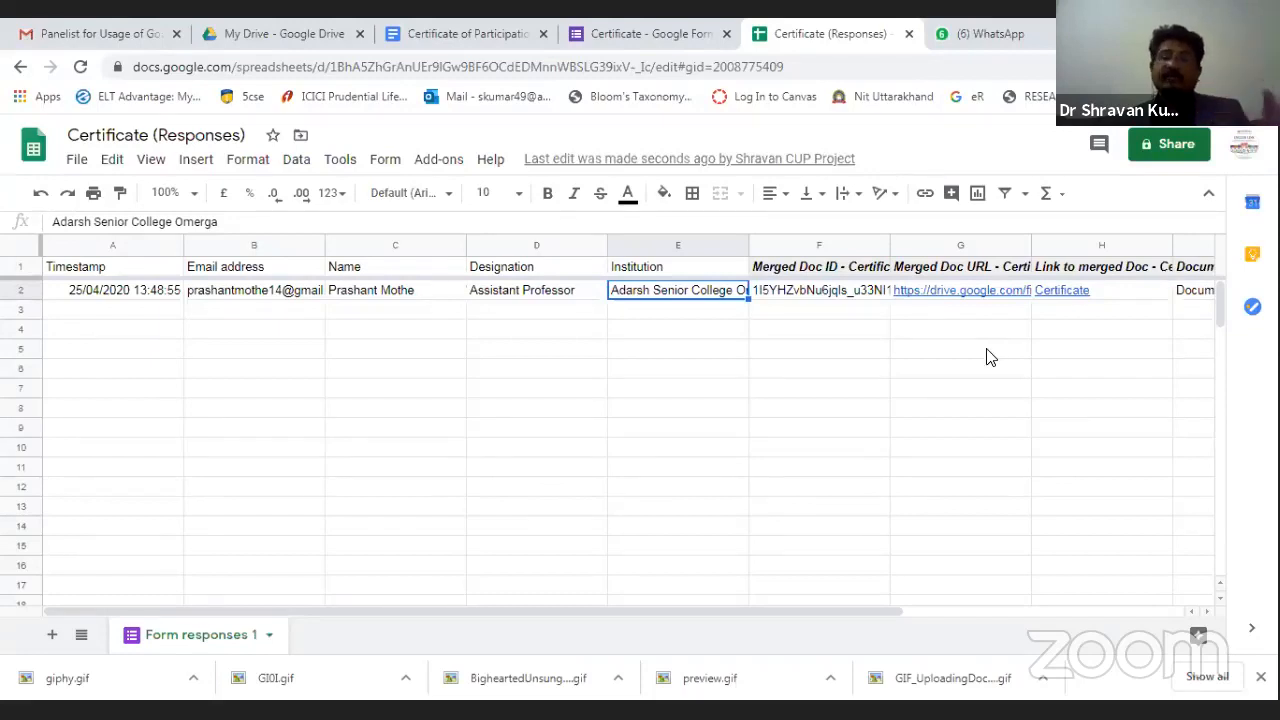
{"action": "left_click", "coordinate": [284, 34]}
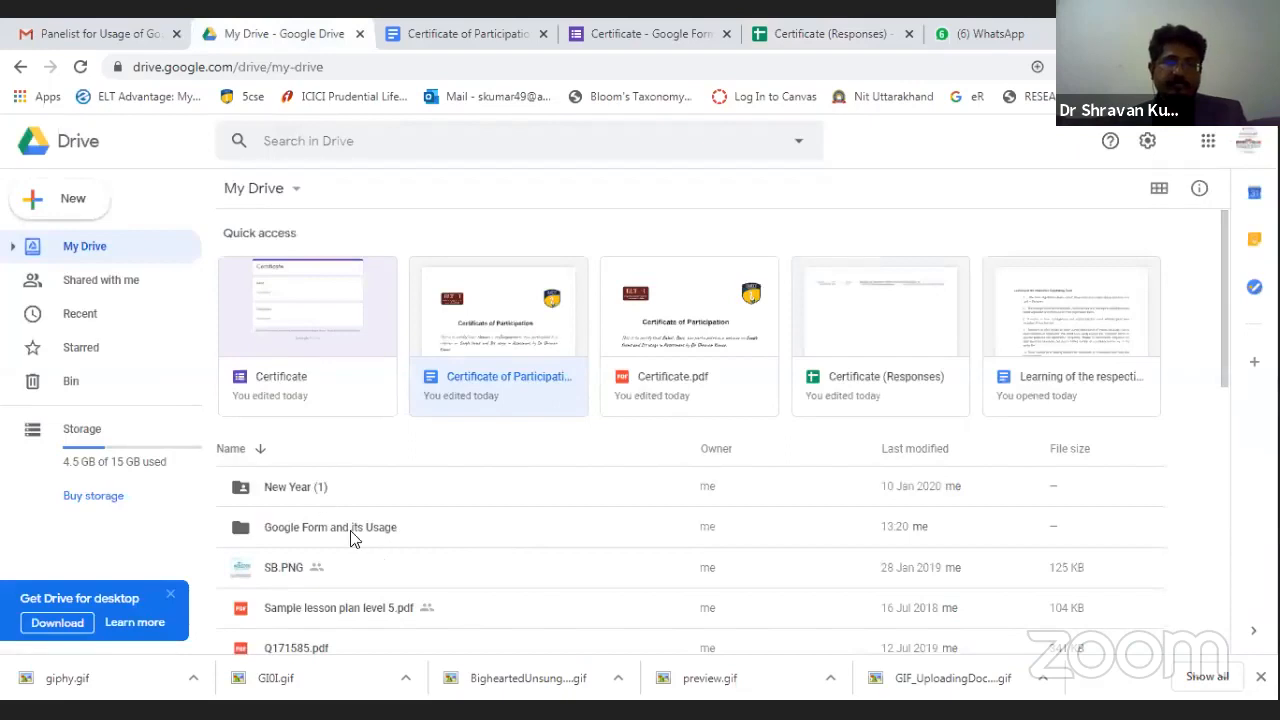
{"action": "double_click", "coordinate": [350, 530]}
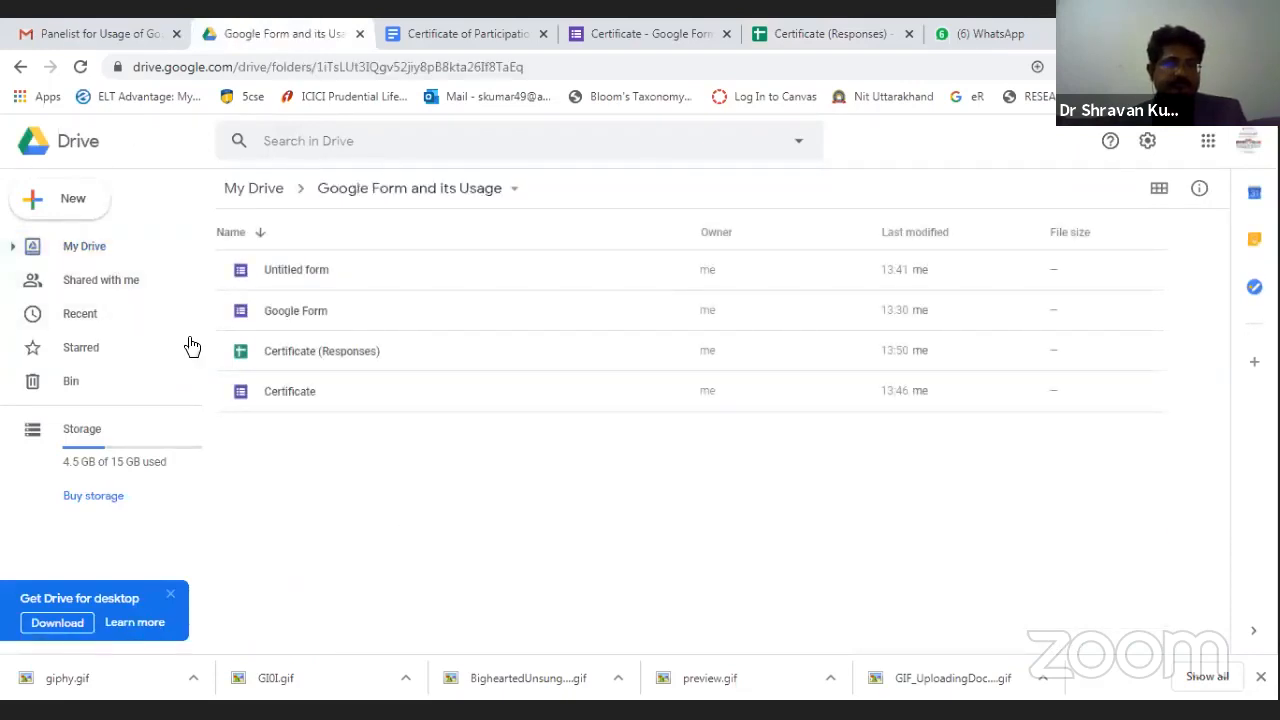
{"action": "key", "text": "alt+Left"}
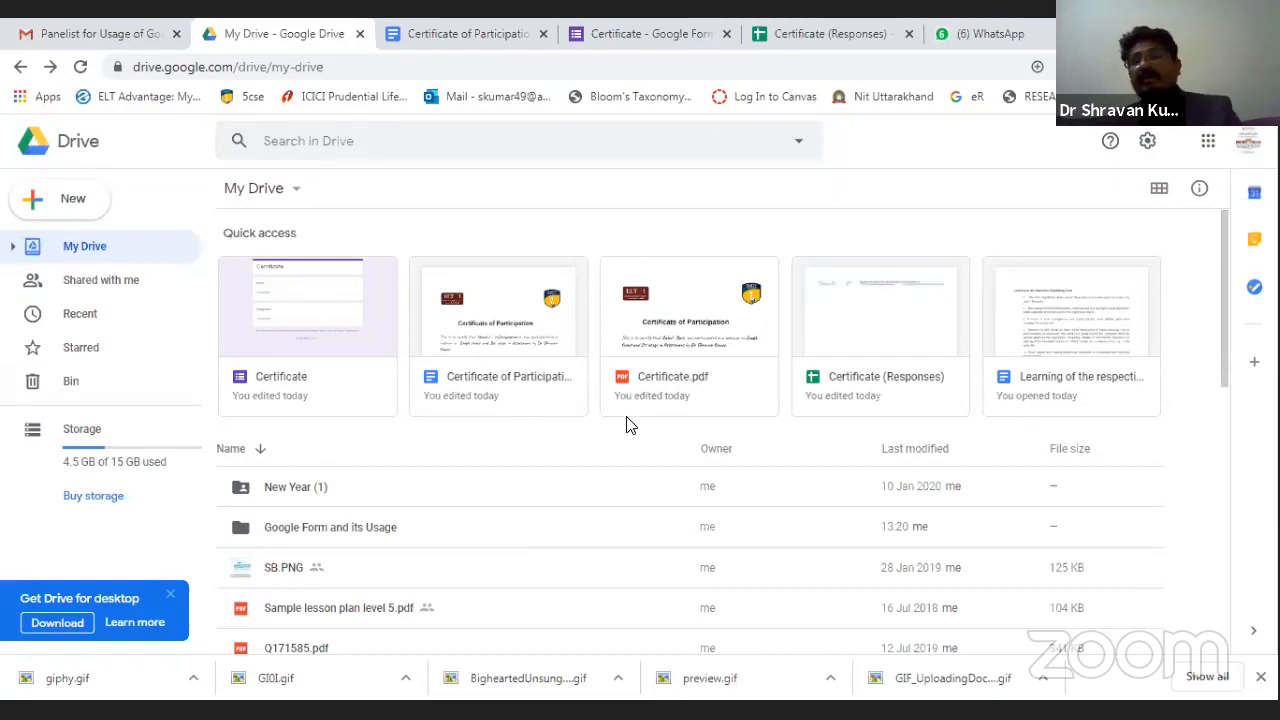
Preview the generated Certificate.pdf, then open the Google Form and its Usage folder.
{"action": "left_click", "coordinate": [688, 296]}
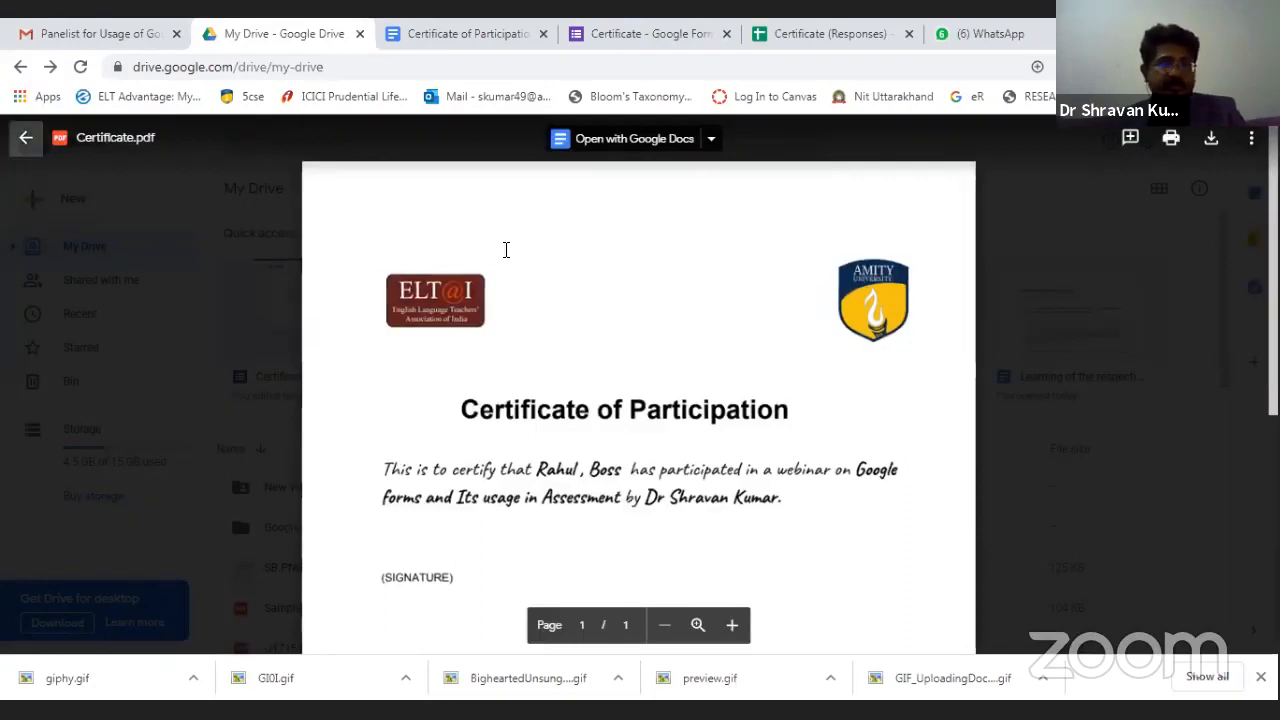
{"action": "key", "text": "Escape"}
{"action": "scroll", "coordinate": [471, 526], "scroll_direction": "down", "scroll_amount": 1}
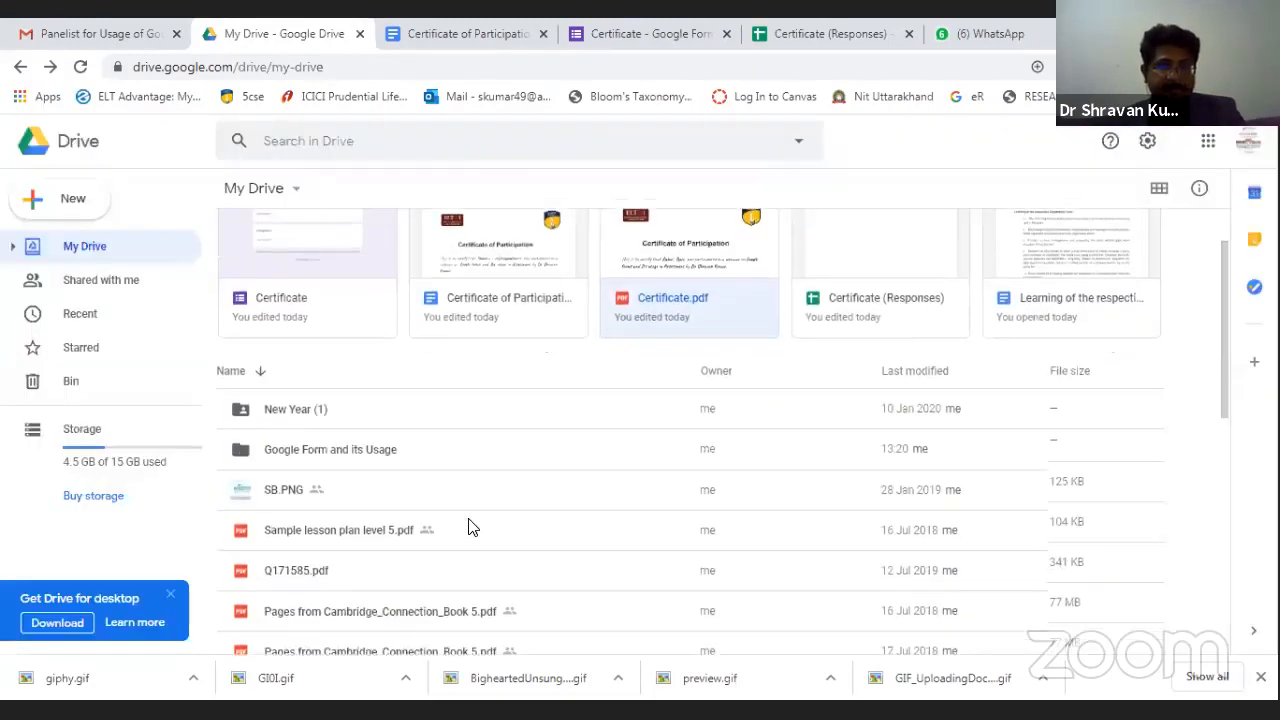
{"action": "double_click", "coordinate": [315, 437]}
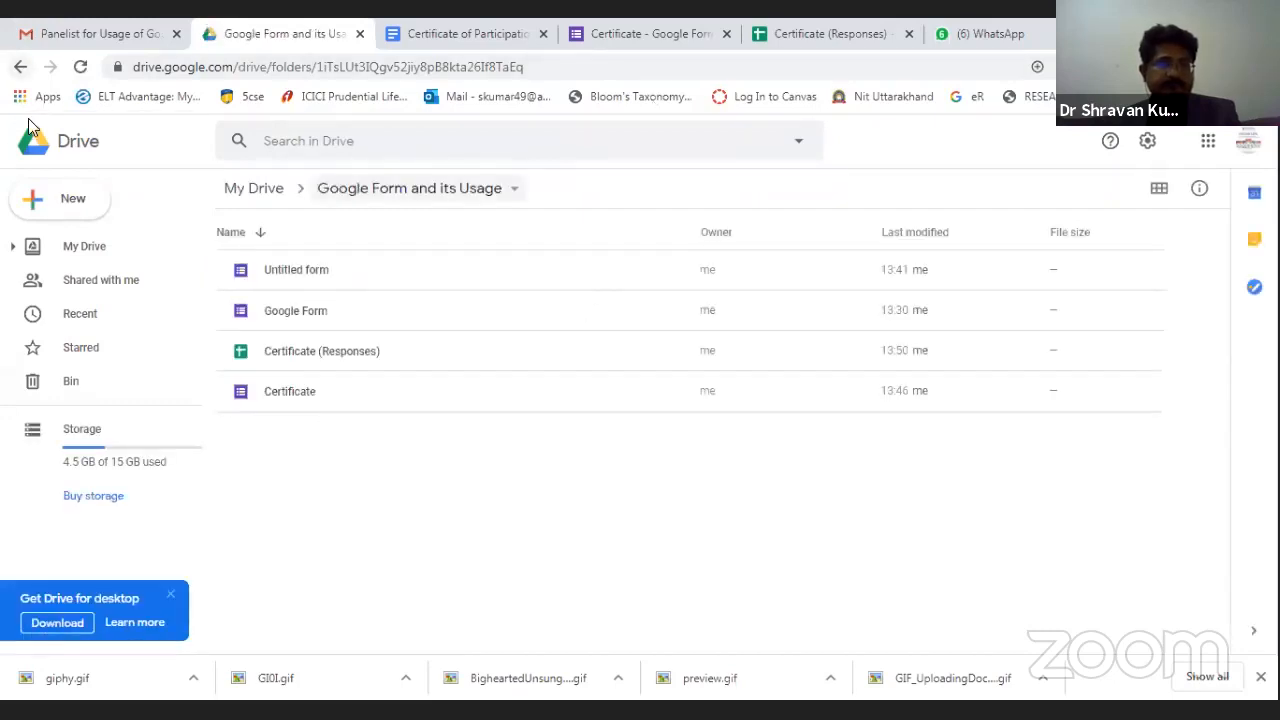
{"action": "left_click", "coordinate": [20, 66]}
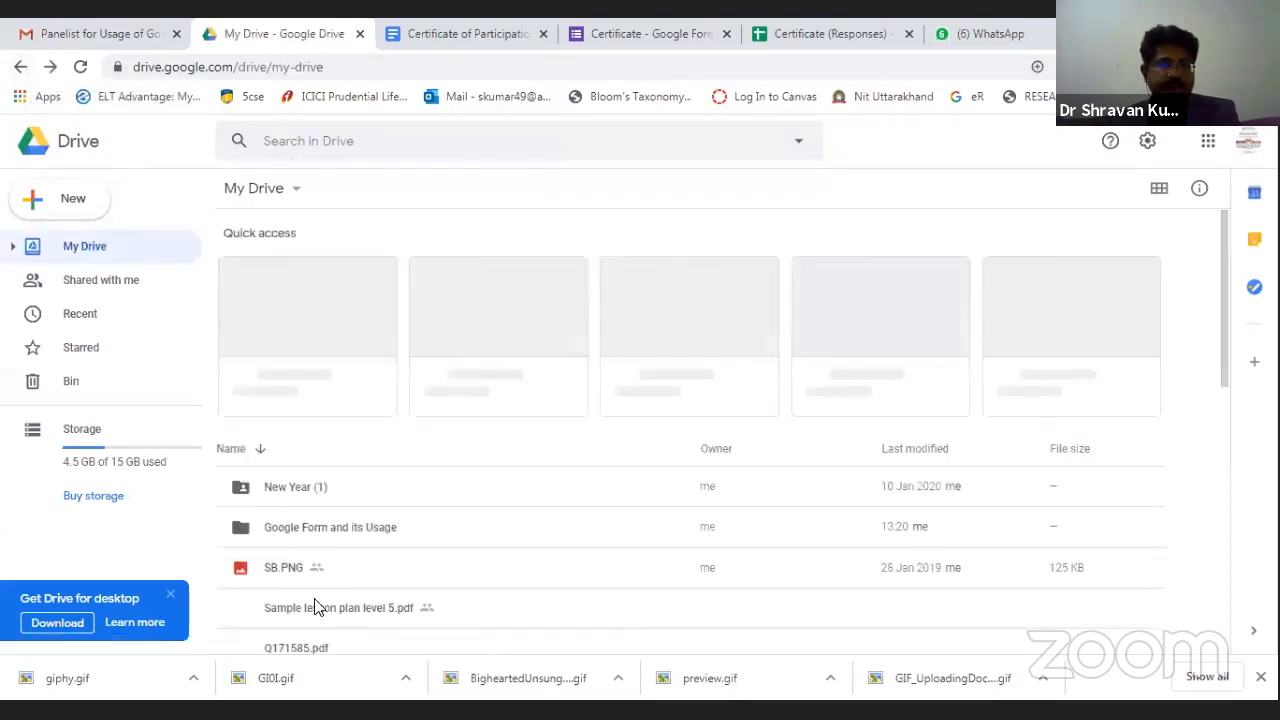
Open the Certificate form from the Usage folder, close it, and preview the new Certificate.pdf.
{"action": "left_click", "coordinate": [333, 536]}
{"action": "double_click", "coordinate": [333, 536]}
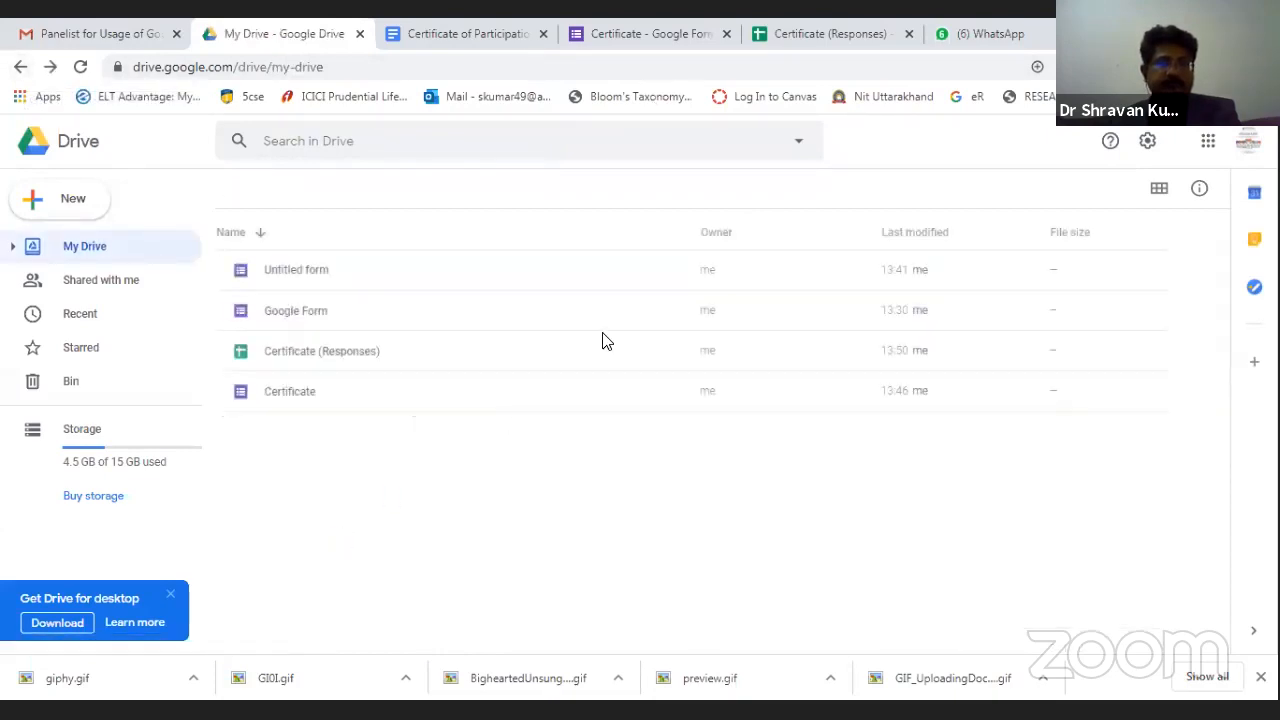
{"action": "double_click", "coordinate": [274, 394]}
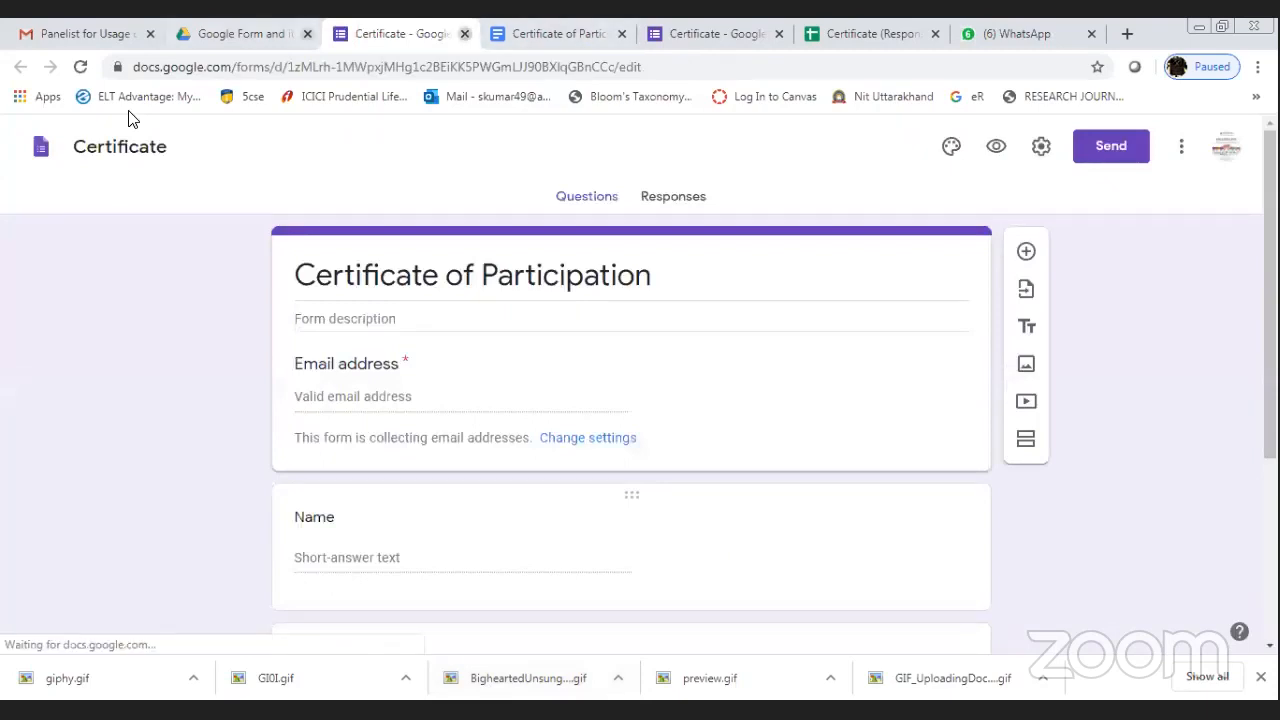
{"action": "key", "text": "ctrl+w"}
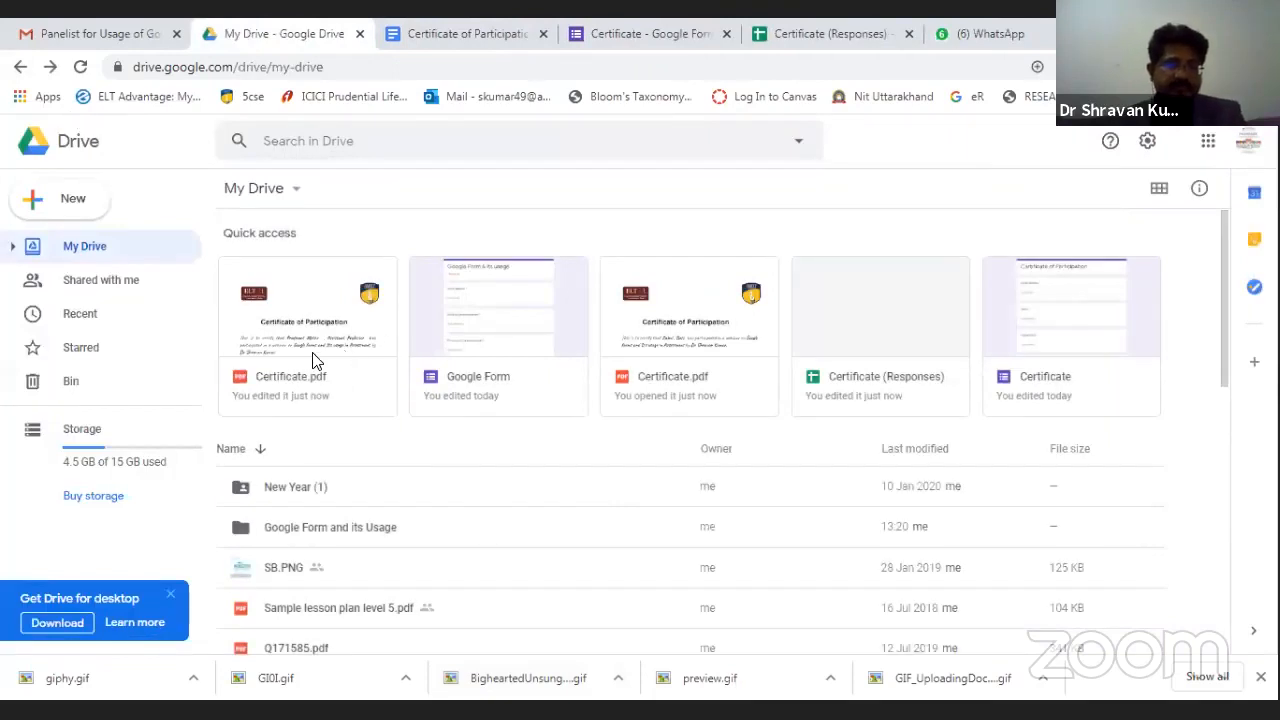
{"action": "double_click", "coordinate": [282, 344]}
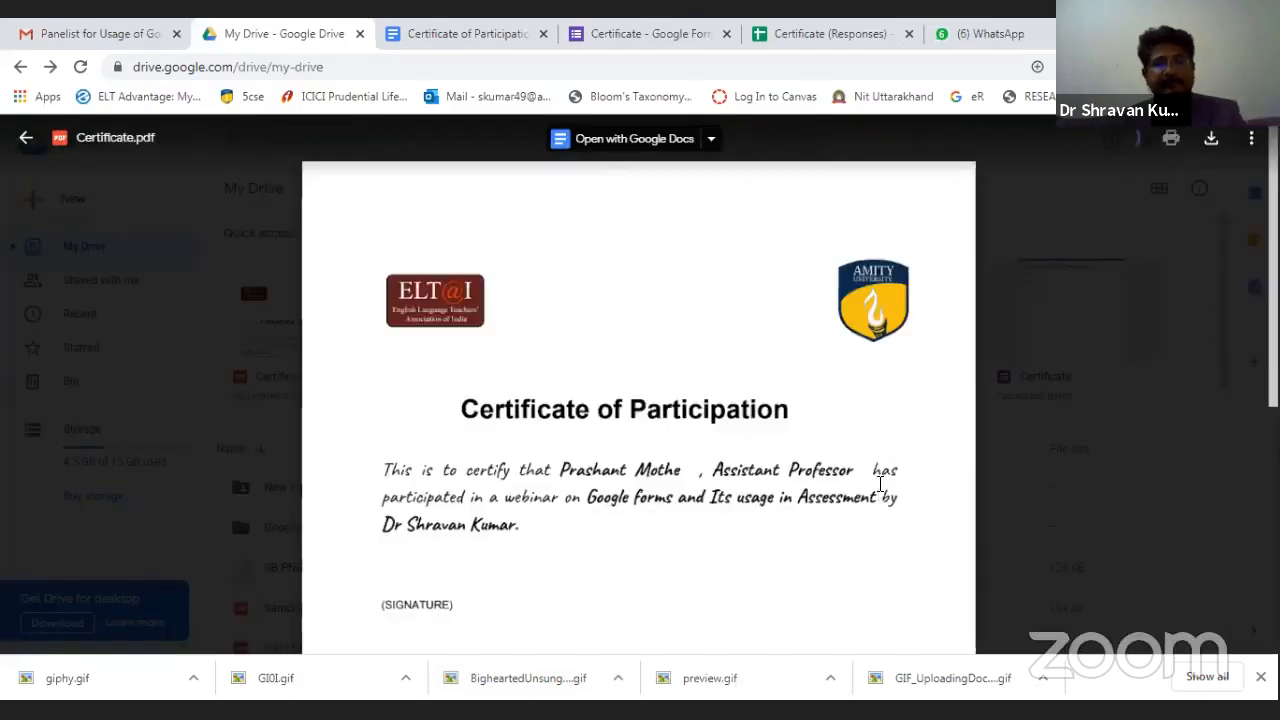
{"action": "scroll", "coordinate": [880, 484], "scroll_direction": "down", "scroll_amount": 1}
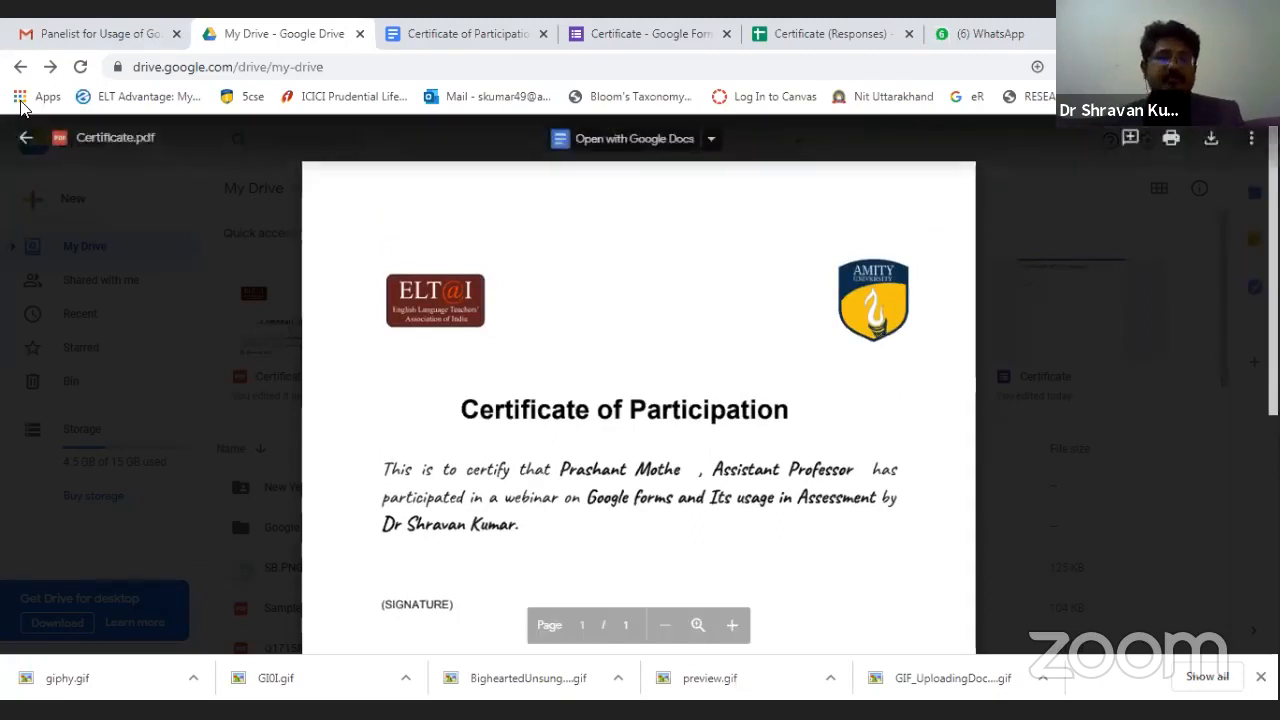
{"action": "left_click", "coordinate": [26, 137]}
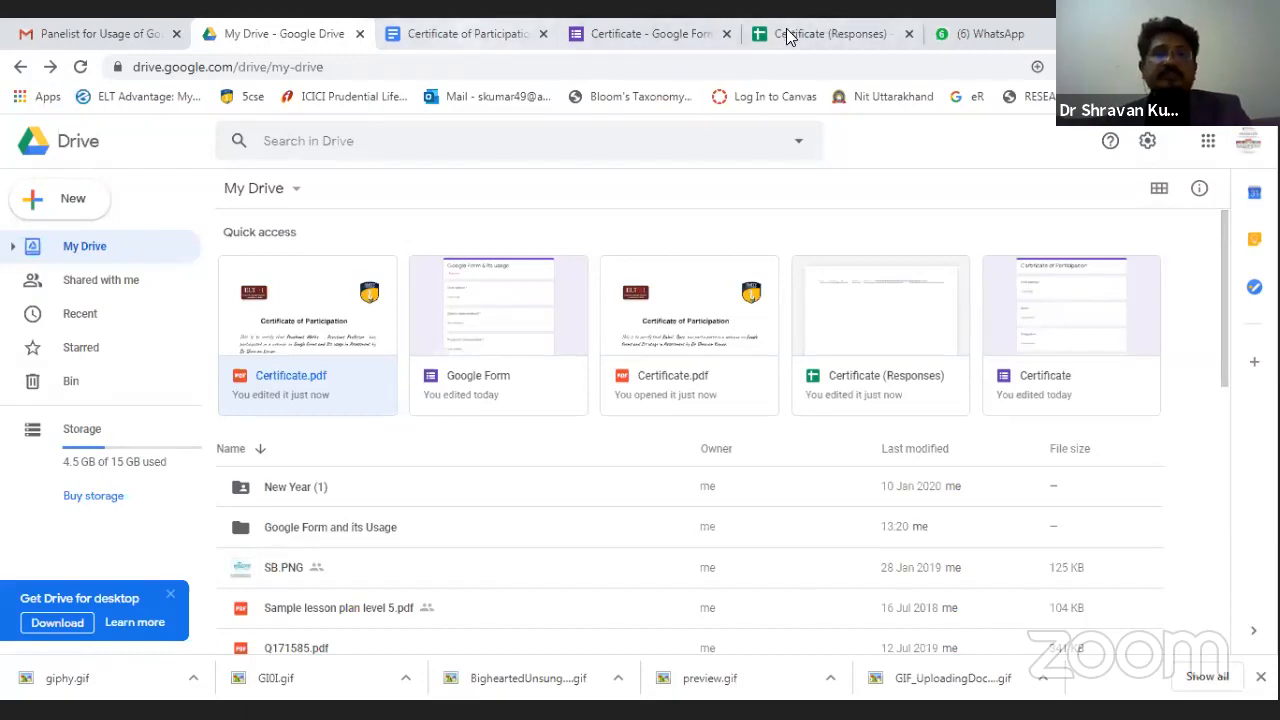
Close the Certificate (Responses) sheet and Certificate form tabs, then switch over to PowerPoint.
{"action": "left_click", "coordinate": [518, 32]}
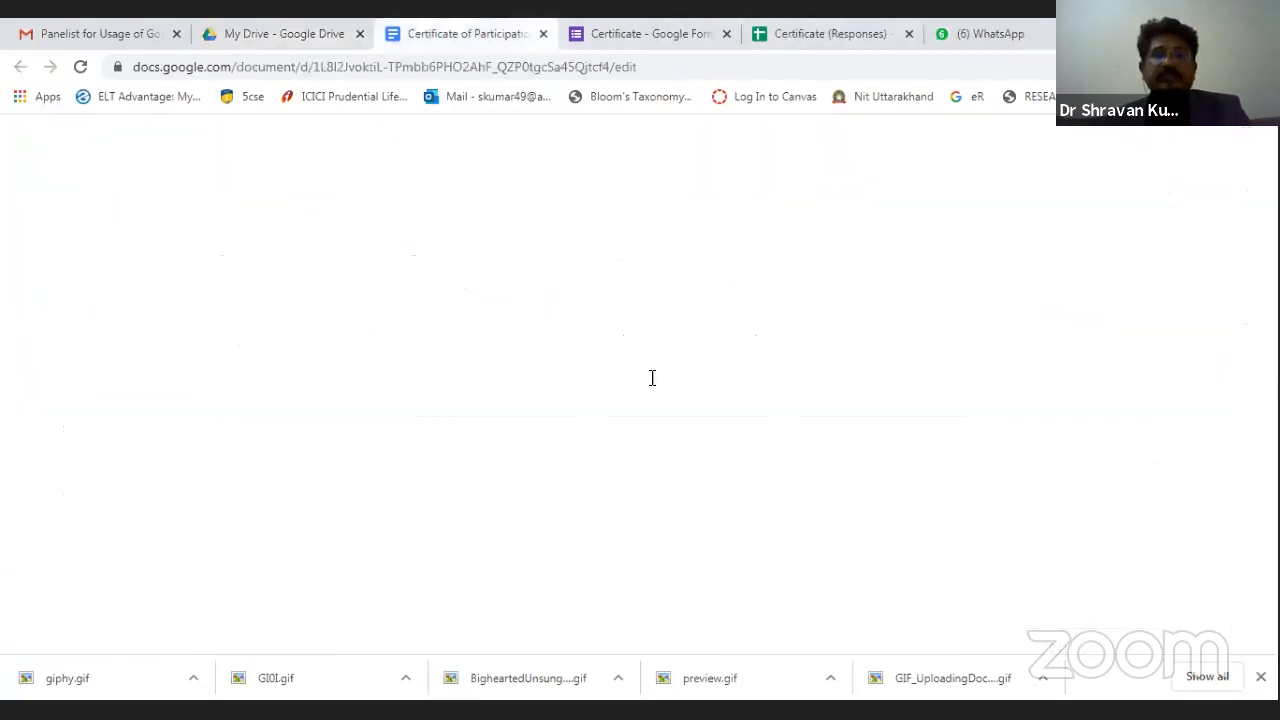
{"action": "left_click", "coordinate": [836, 40]}
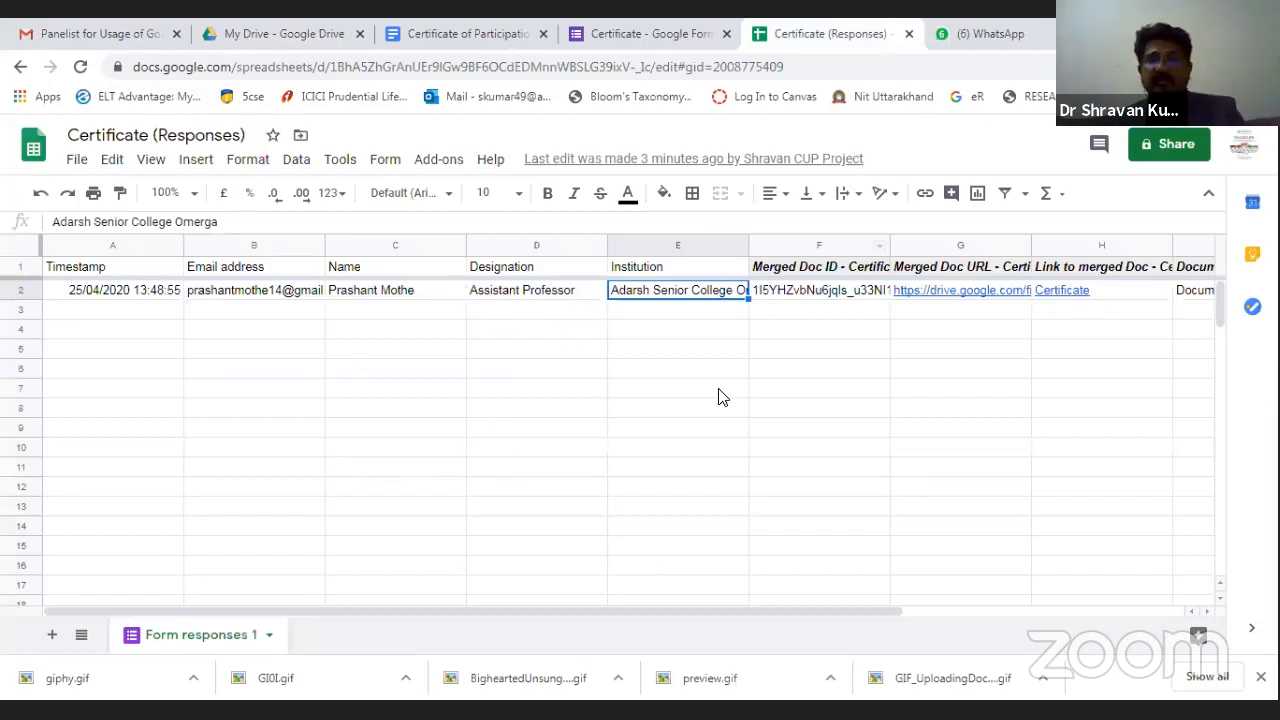
{"action": "left_click", "coordinate": [909, 35]}
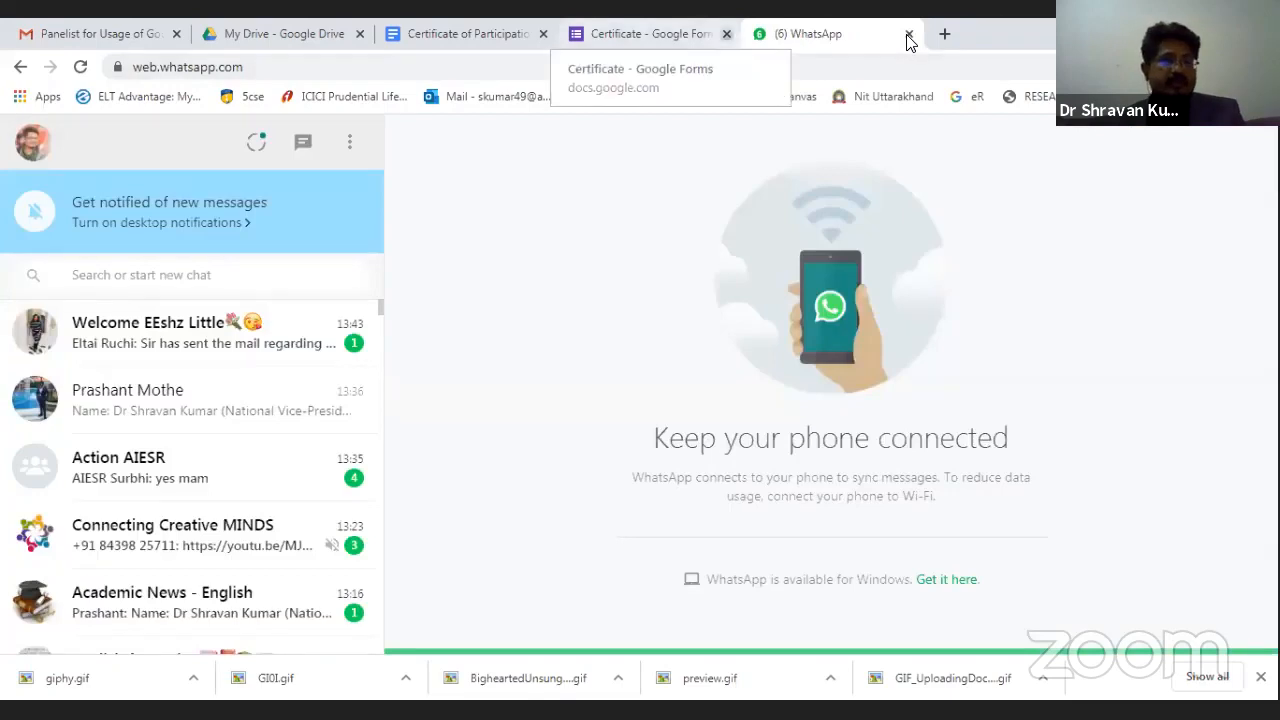
{"action": "left_click", "coordinate": [727, 34]}
{"action": "left_click", "coordinate": [555, 35]}
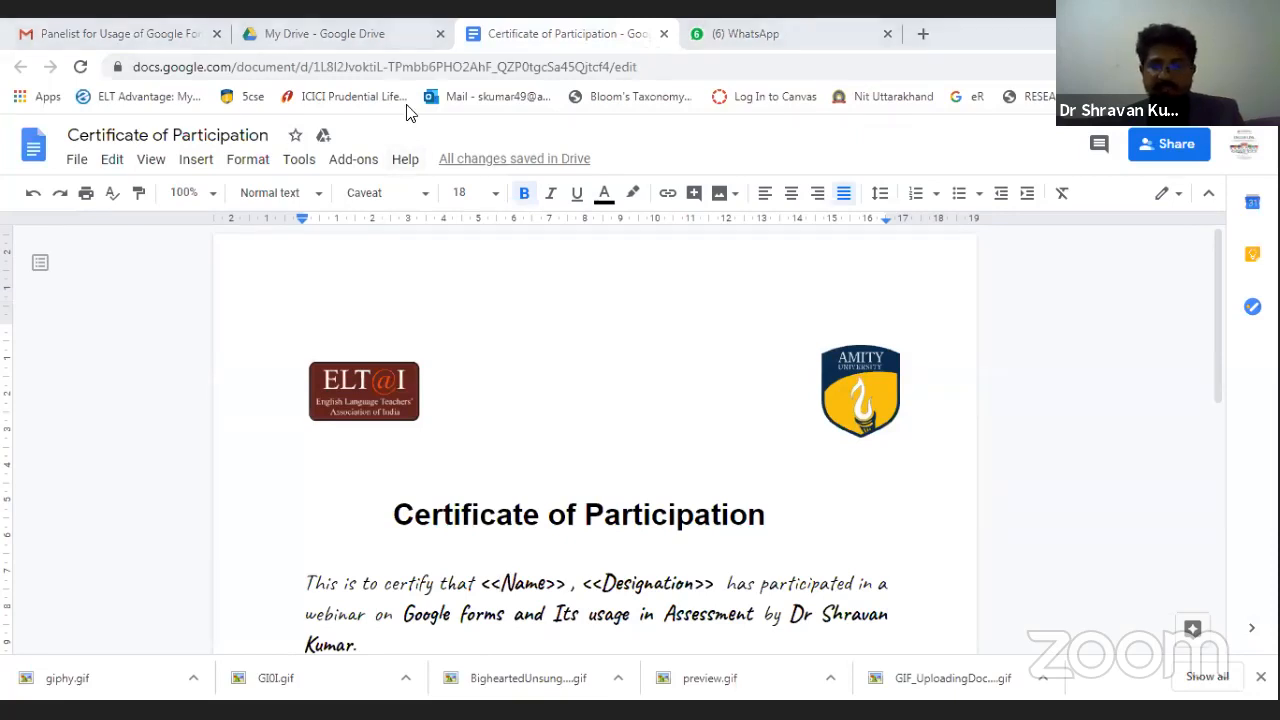
{"action": "key", "text": "alt+Tab"}
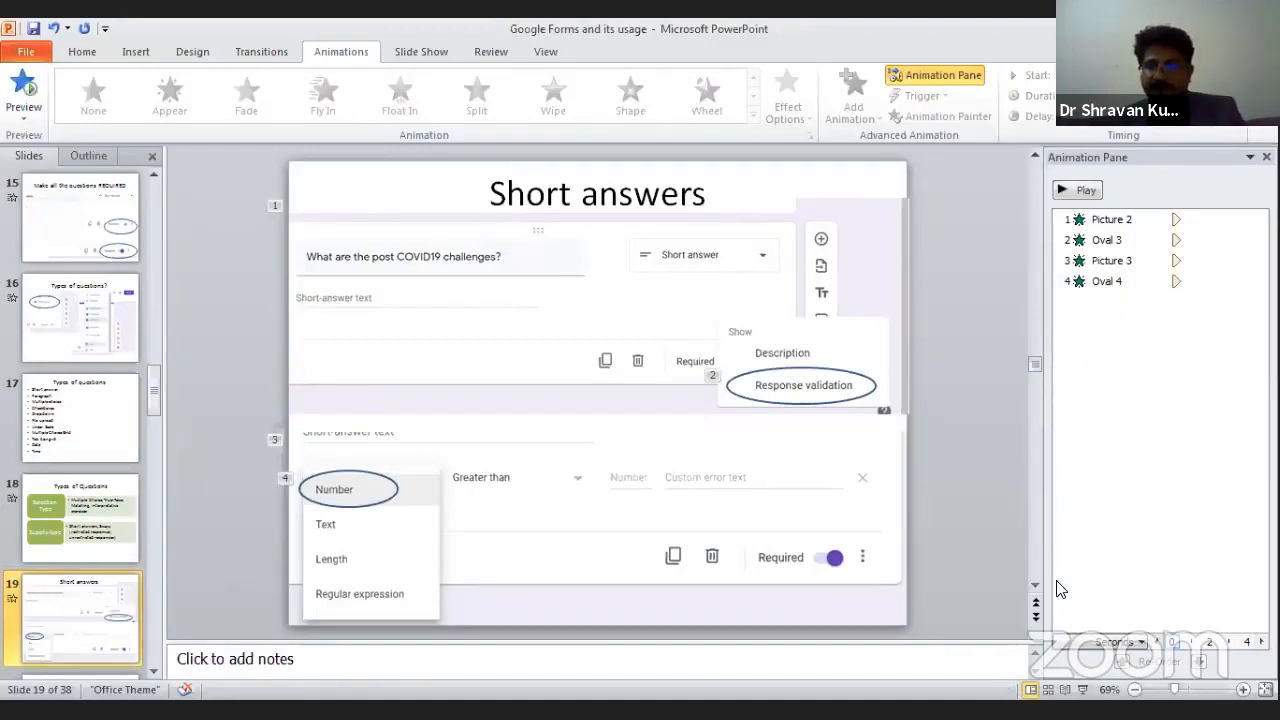
Present the Short answers slides, showing Response validation and the Number choice, through to Multiple Choice Question.
{"action": "key", "text": "shift+F5"}
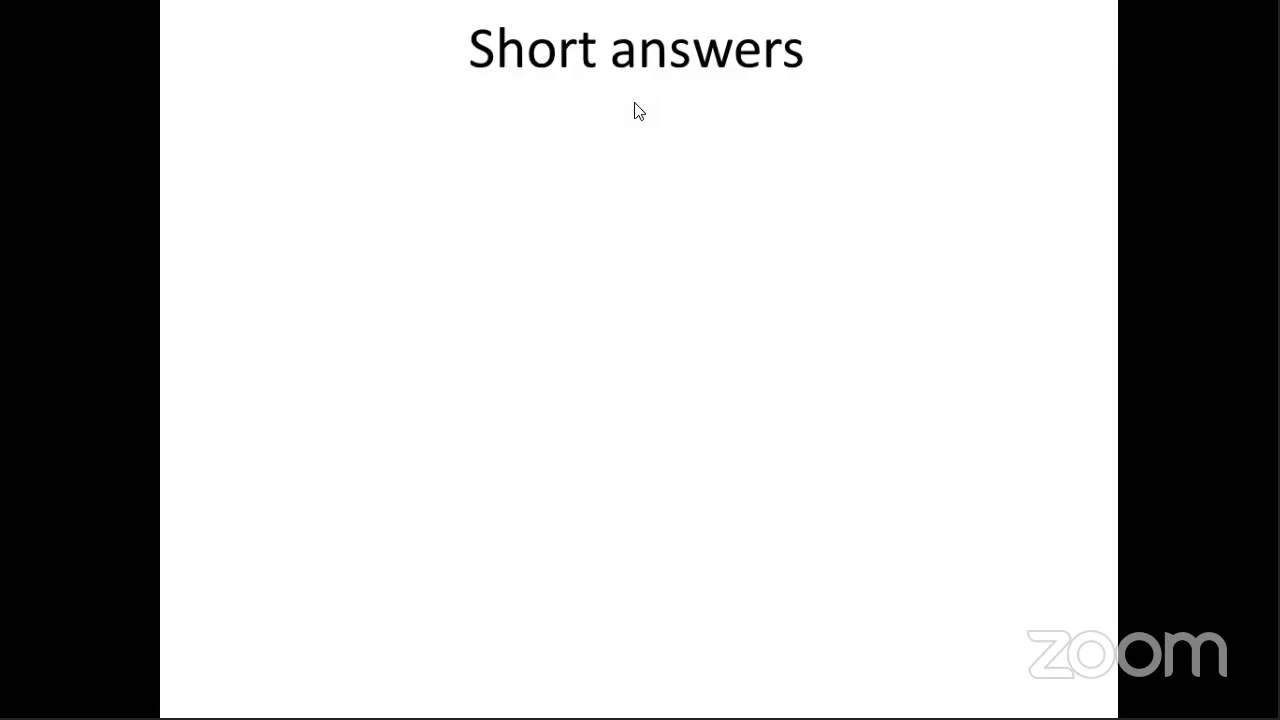
{"action": "left_click", "coordinate": [503, 314]}
{"action": "left_click", "coordinate": [503, 307]}
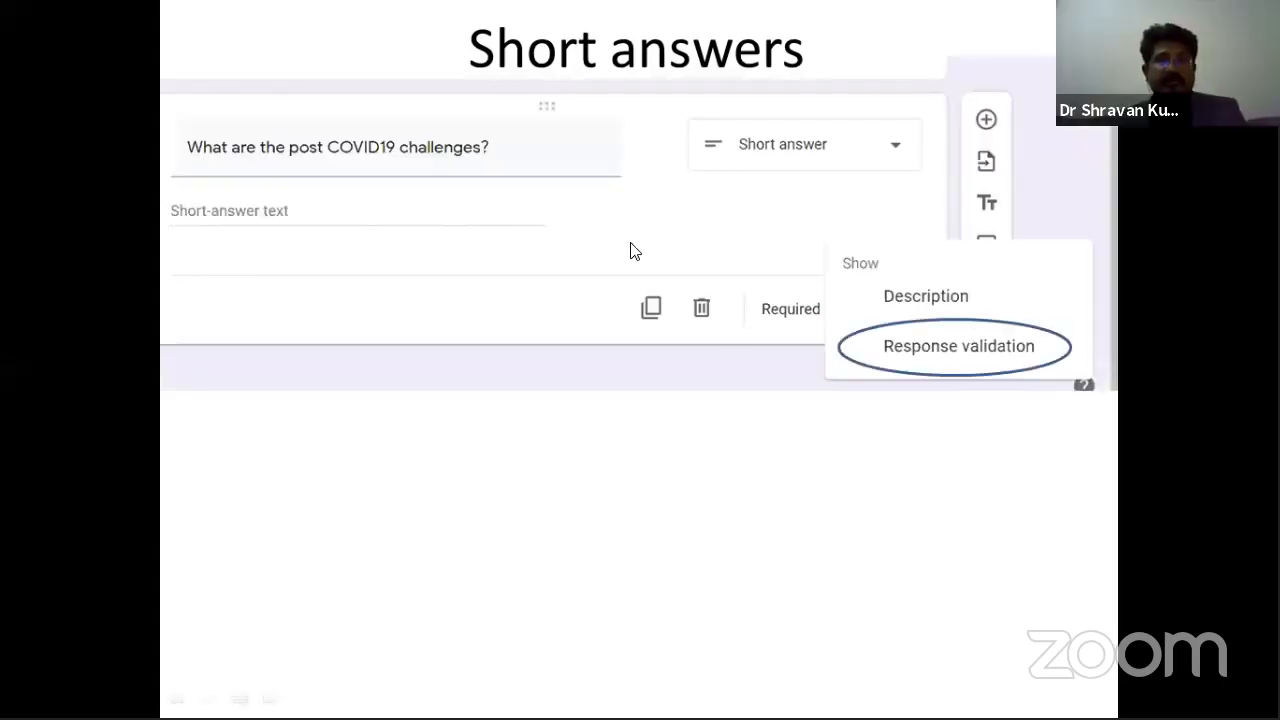
{"action": "left_click", "coordinate": [605, 88]}
{"action": "left_click", "coordinate": [605, 88]}
{"action": "left_click", "coordinate": [605, 88]}
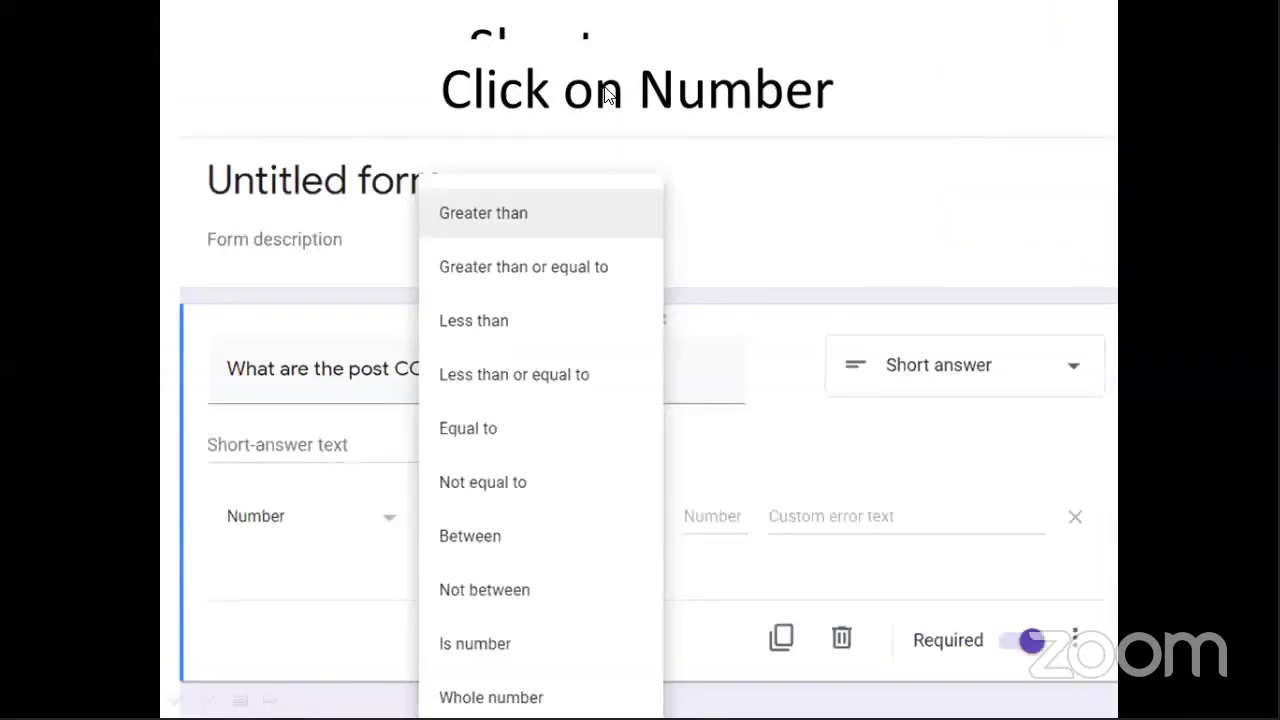
{"action": "left_click", "coordinate": [605, 90]}
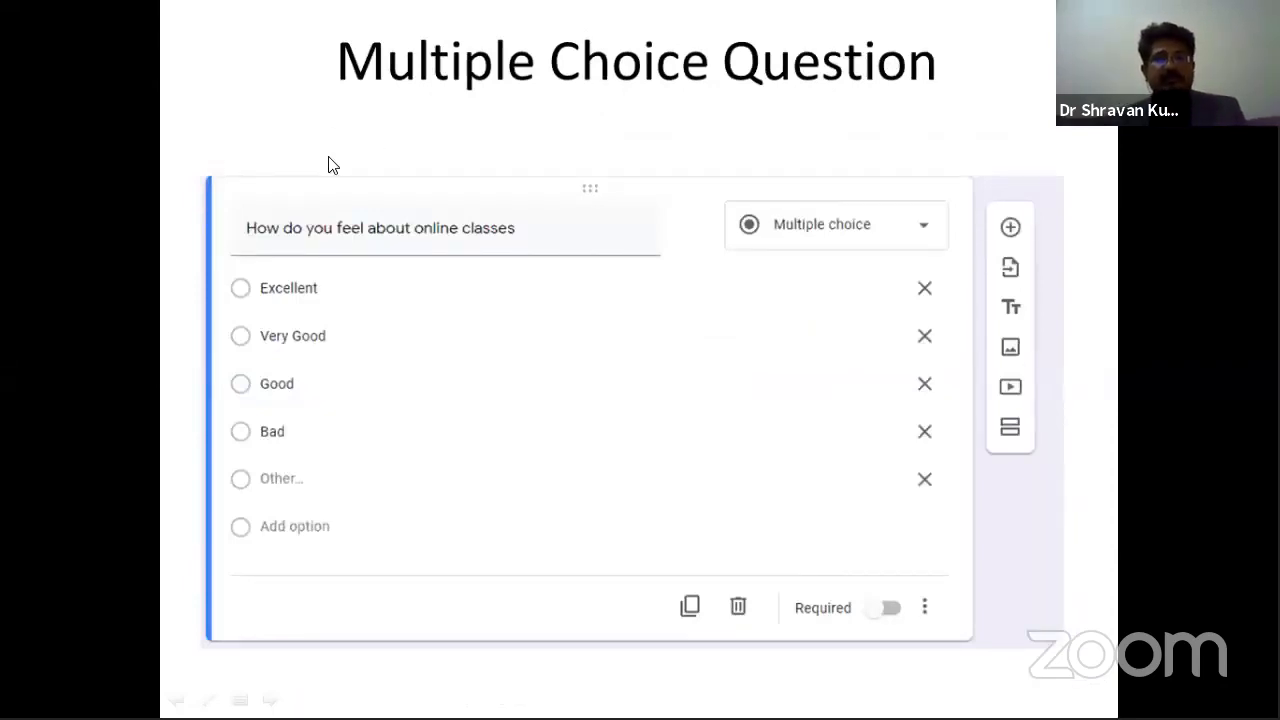
Present the Checkboxes slides showing Response validation and 'Select at least', then reach Dropdown.
{"action": "left_click", "coordinate": [358, 428]}
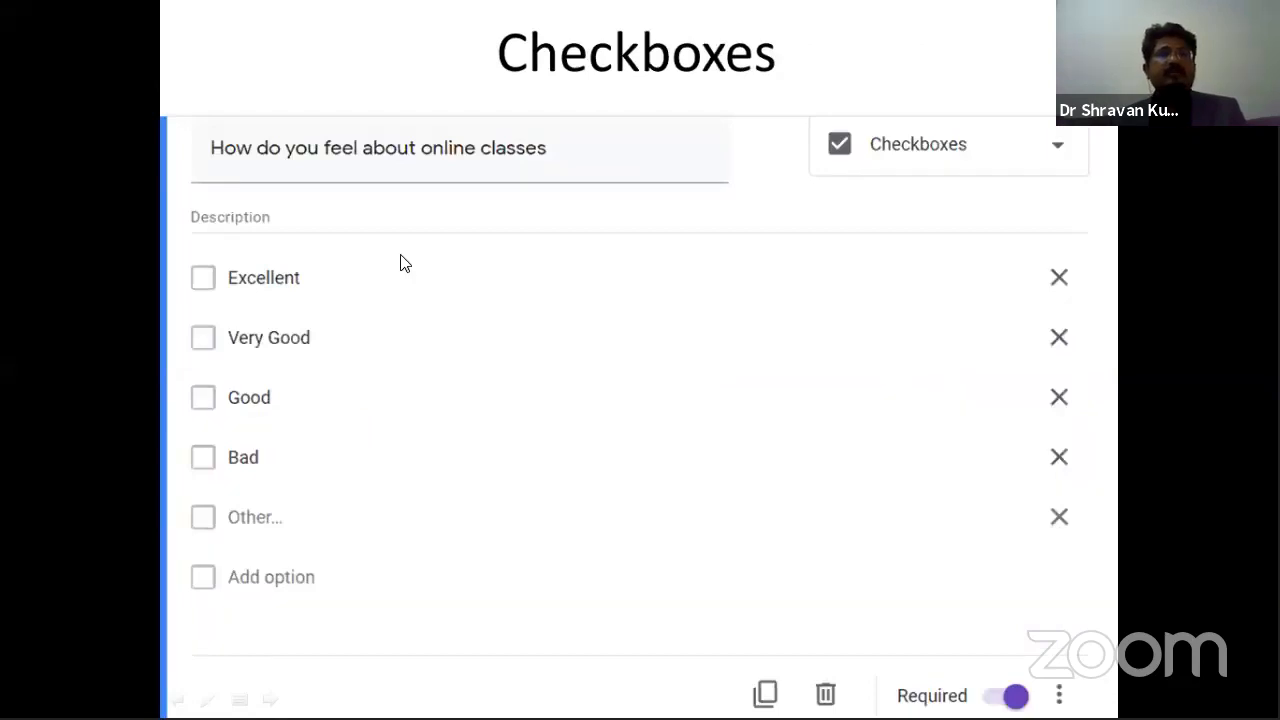
{"action": "left_click", "coordinate": [694, 451]}
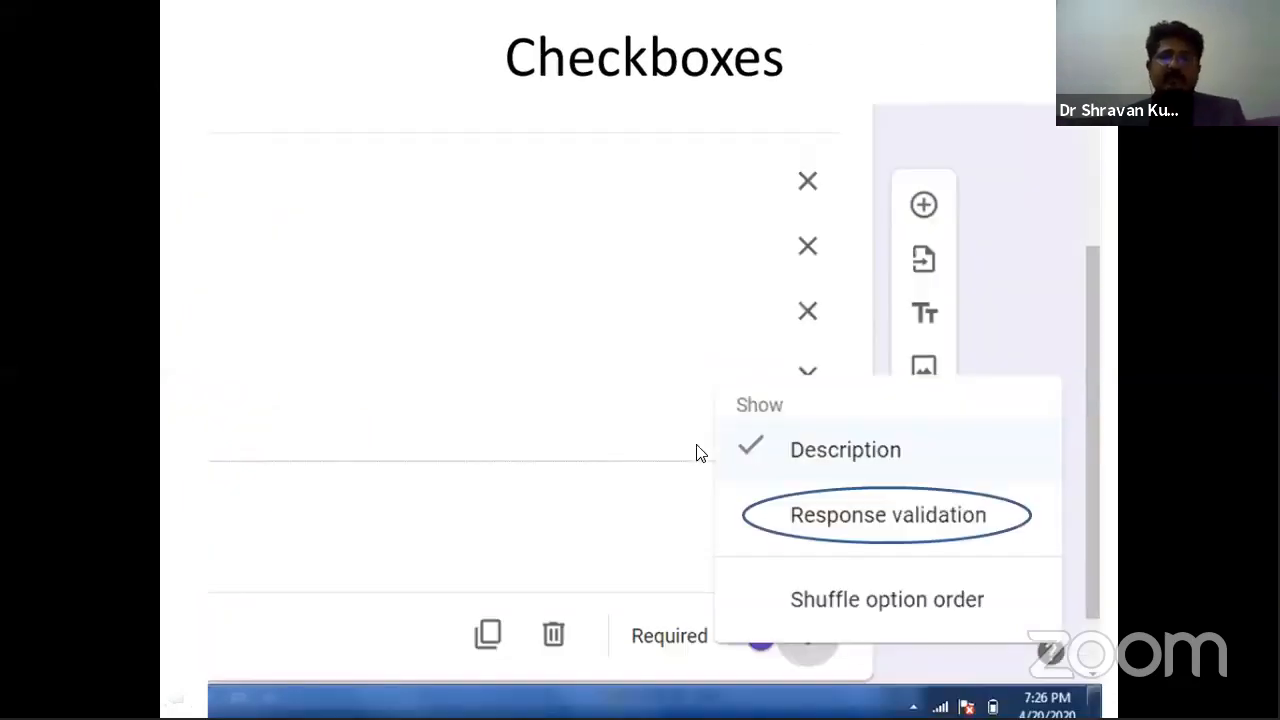
{"action": "left_click", "coordinate": [696, 446]}
{"action": "left_click", "coordinate": [694, 447]}
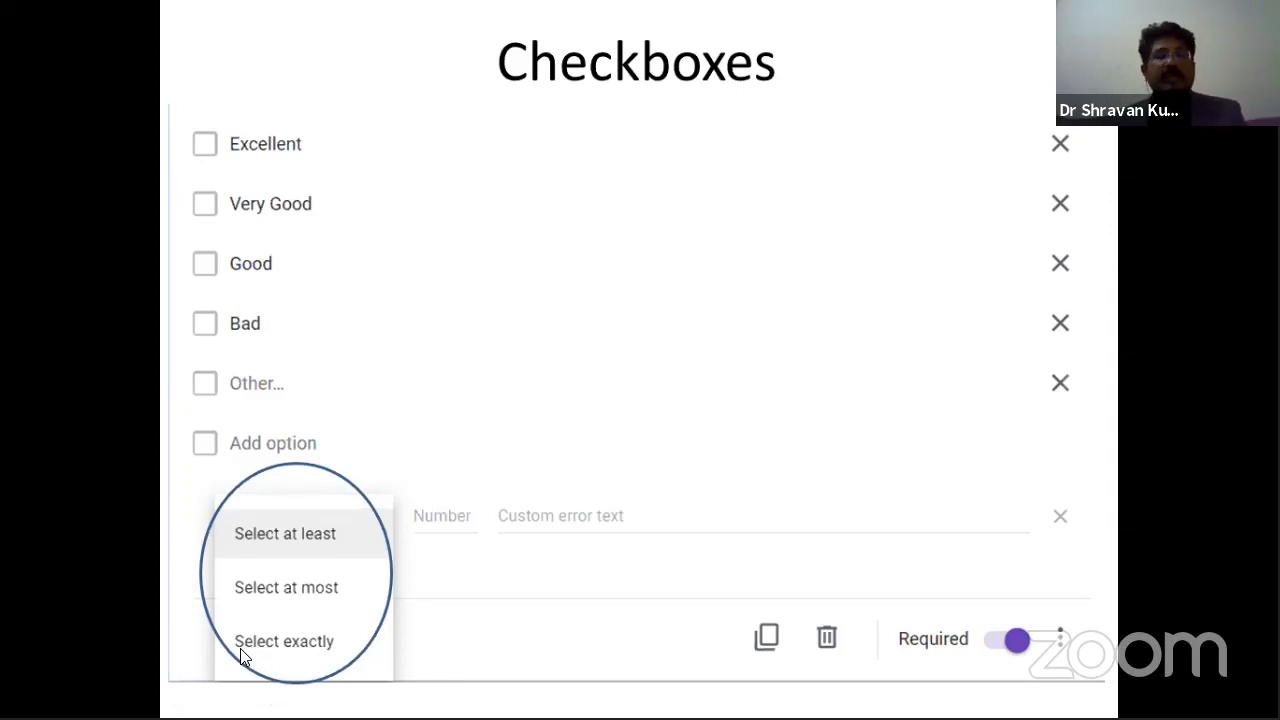
{"action": "key", "text": "Right"}
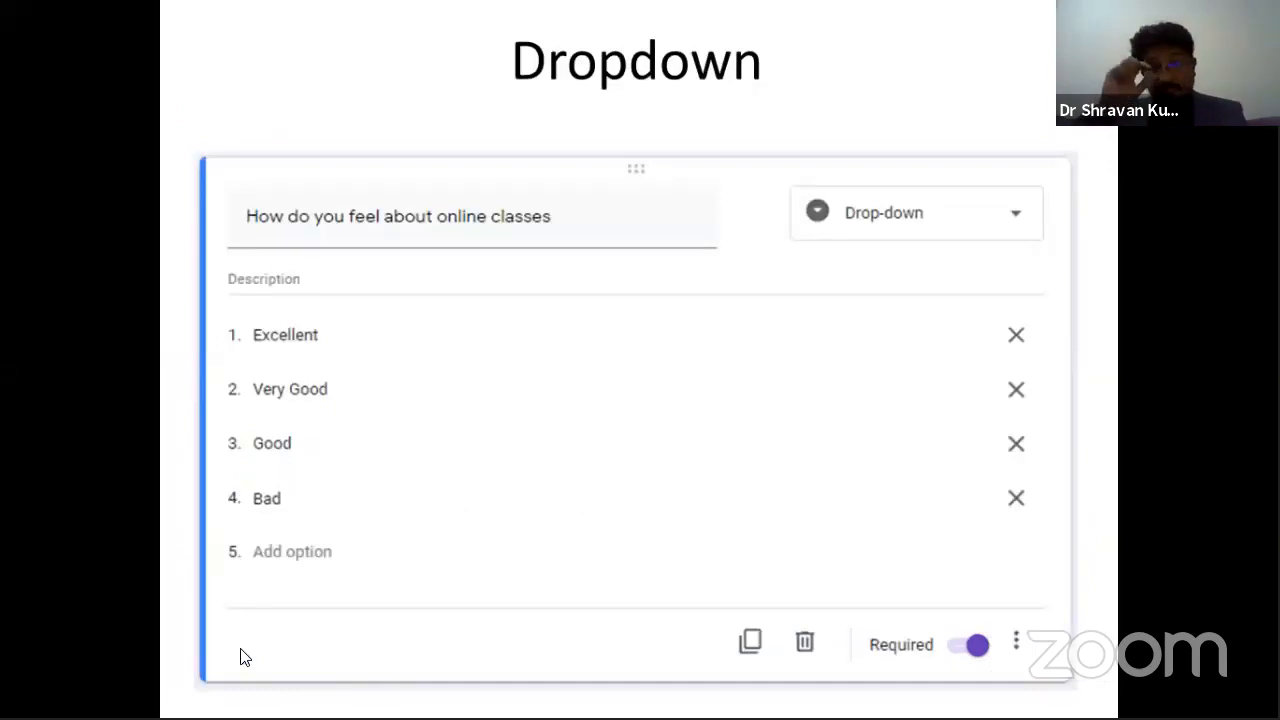
Present the File Upload slides on file type, count and size limits, ending at file naming.
{"action": "key", "text": "Right"}
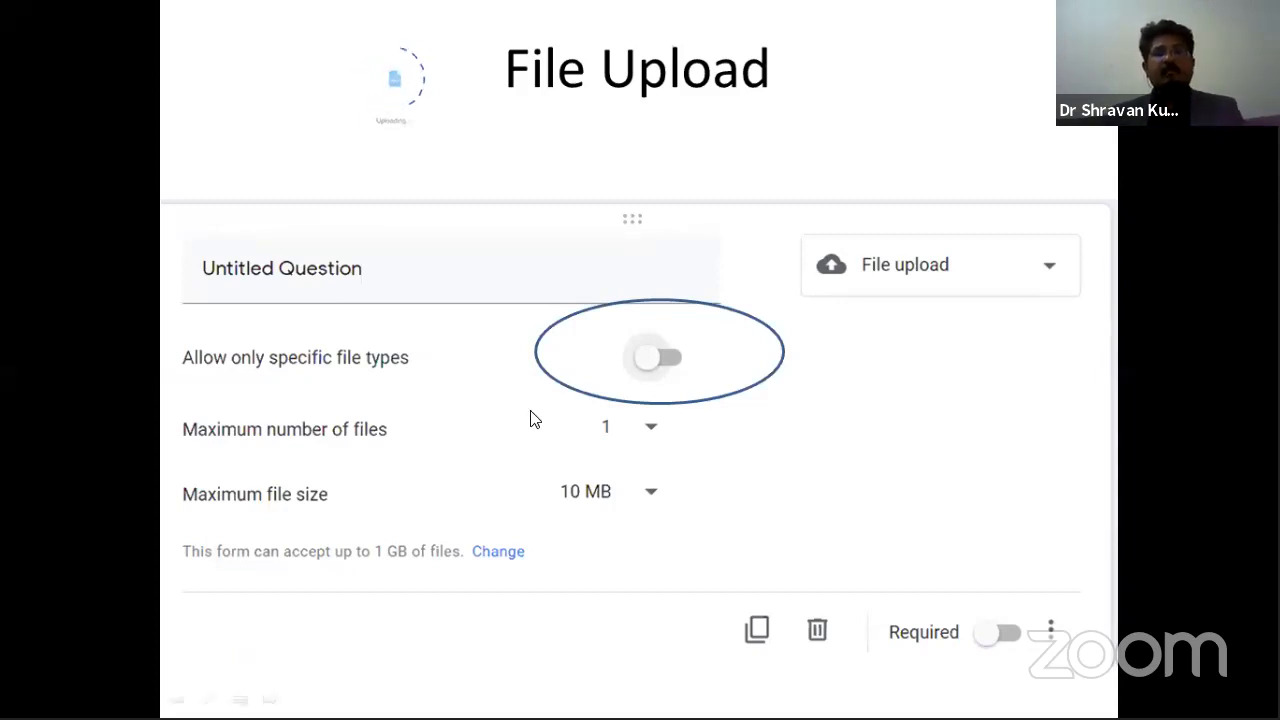
{"action": "left_click", "coordinate": [418, 389]}
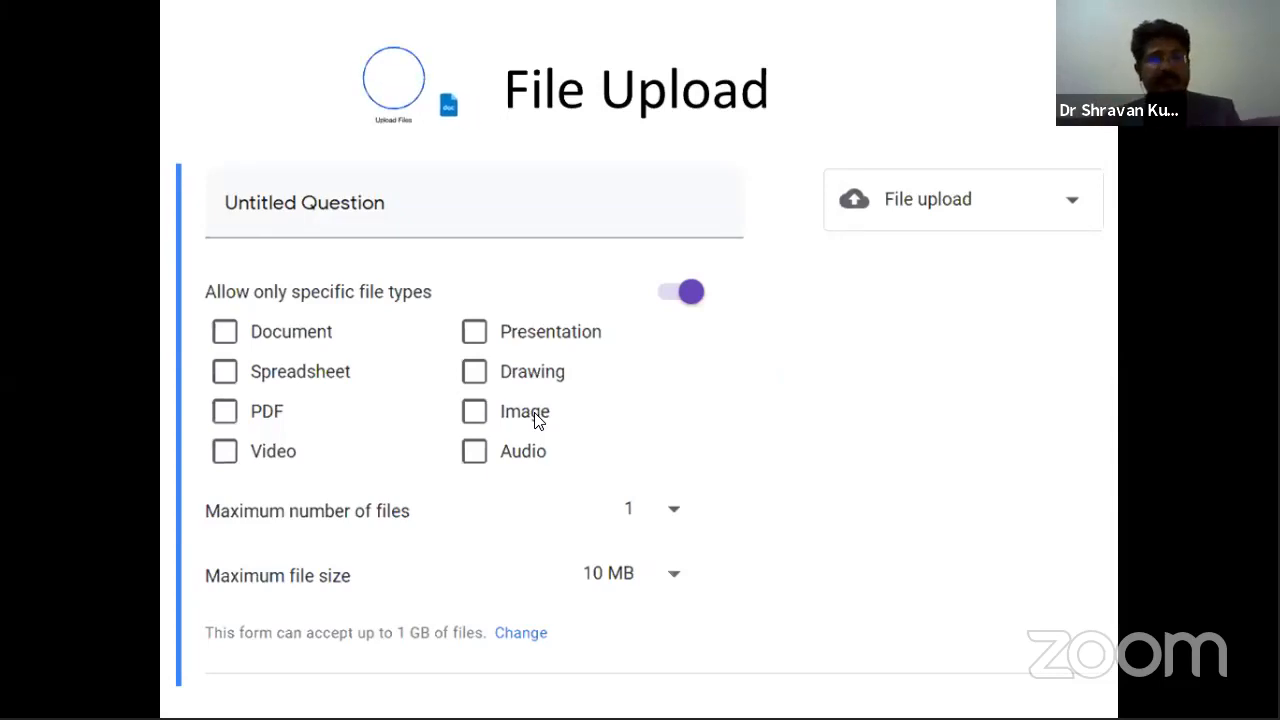
{"action": "left_click", "coordinate": [538, 421]}
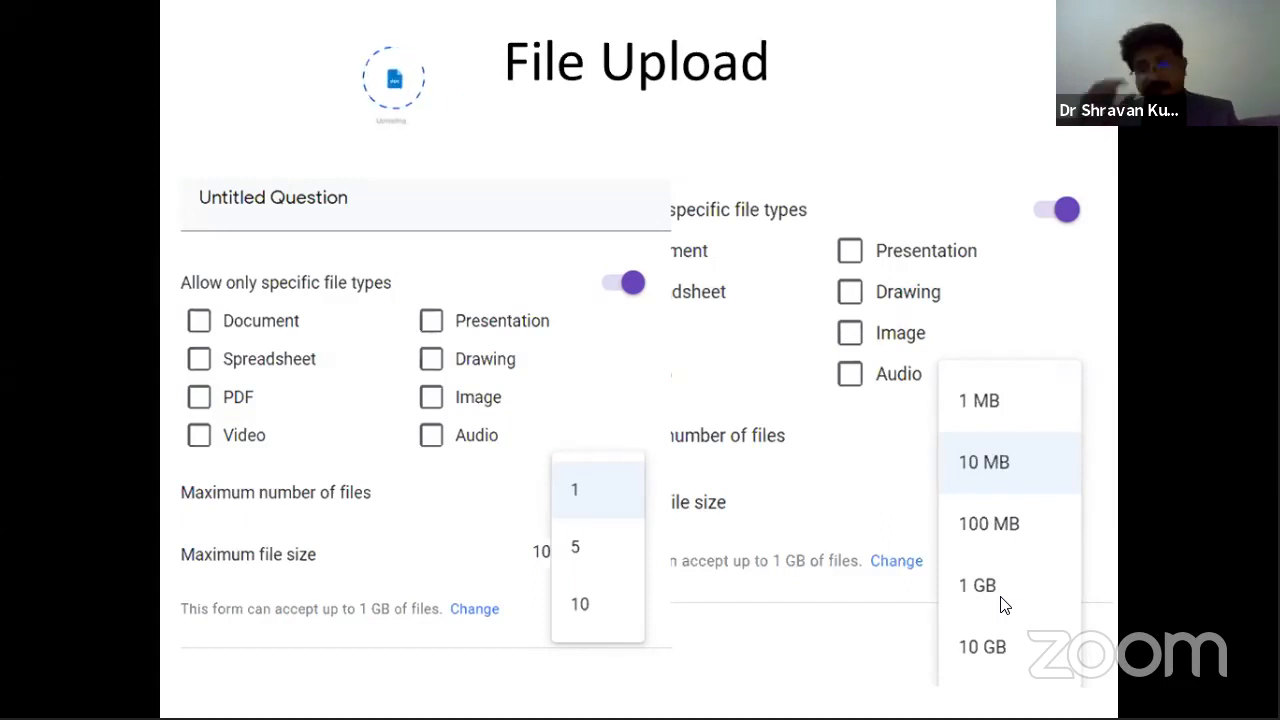
{"action": "key", "text": "Right"}
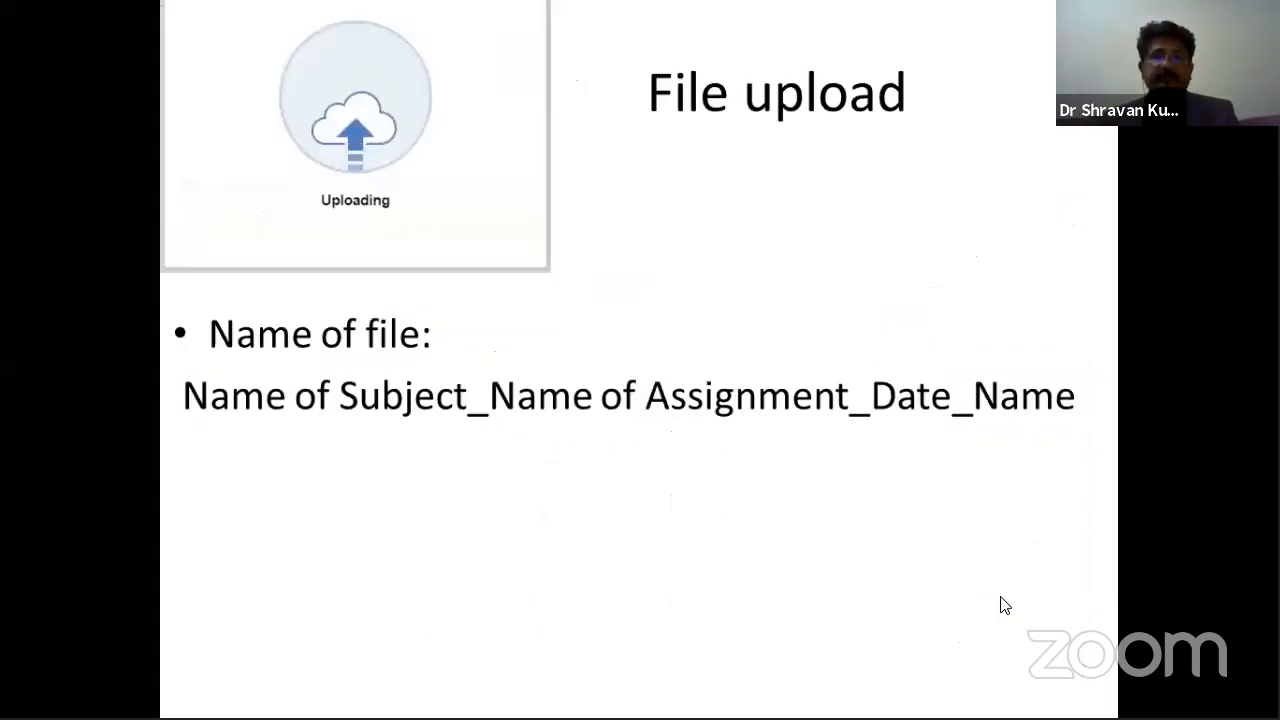